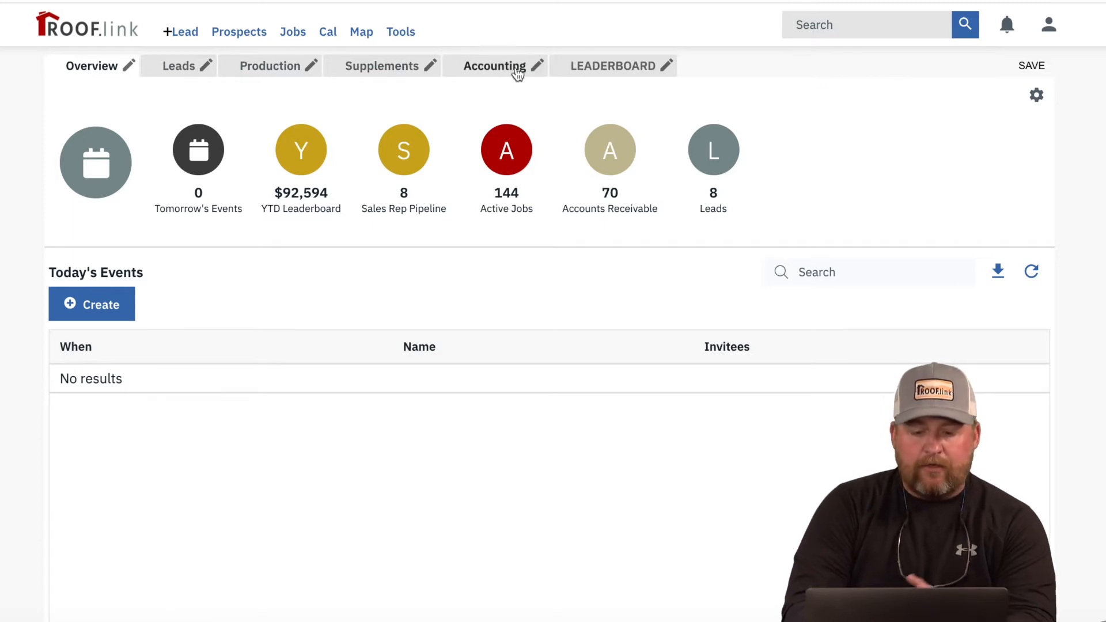
Step: Rename the Accounts Receivable widget to AR and save the Overview dashboard layout
click(1031, 65)
click(1036, 96)
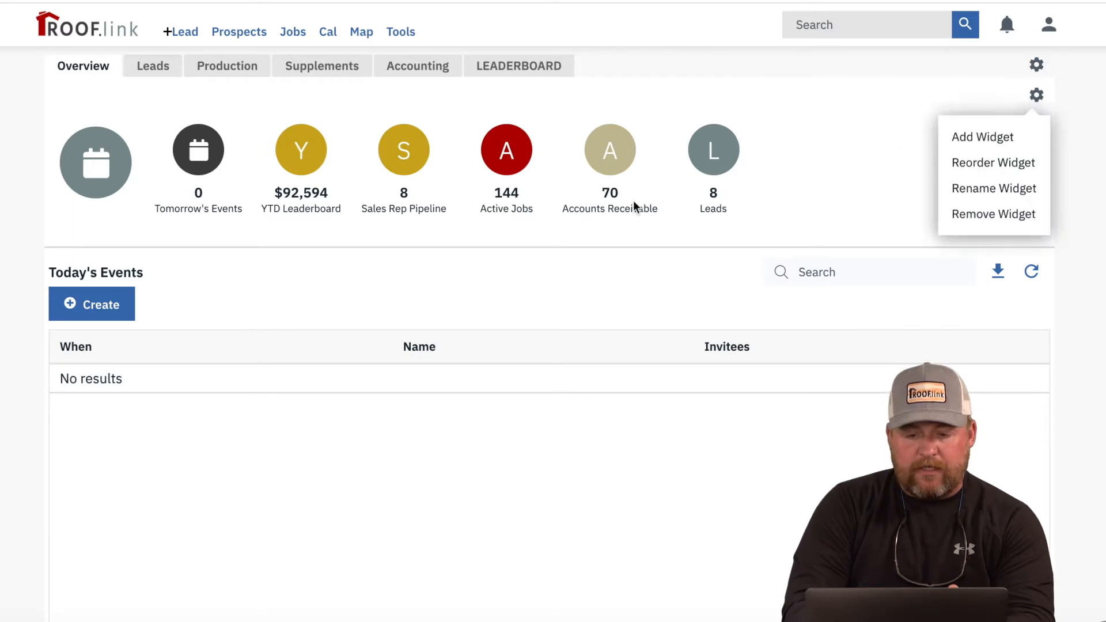
click(1021, 190)
click(649, 128)
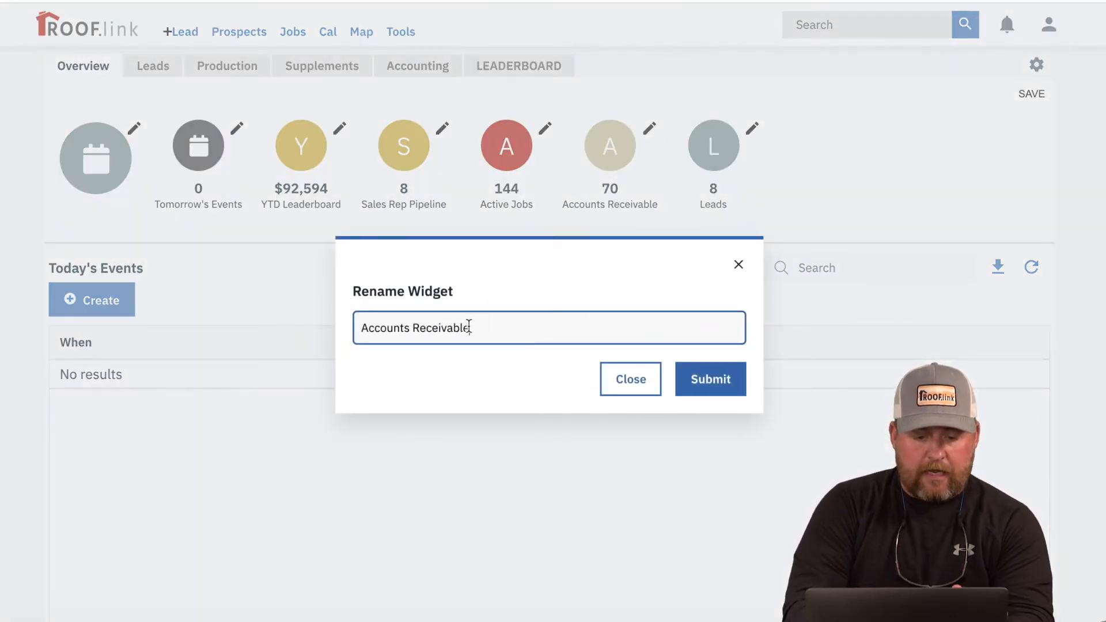
drag(486, 327, 353, 323)
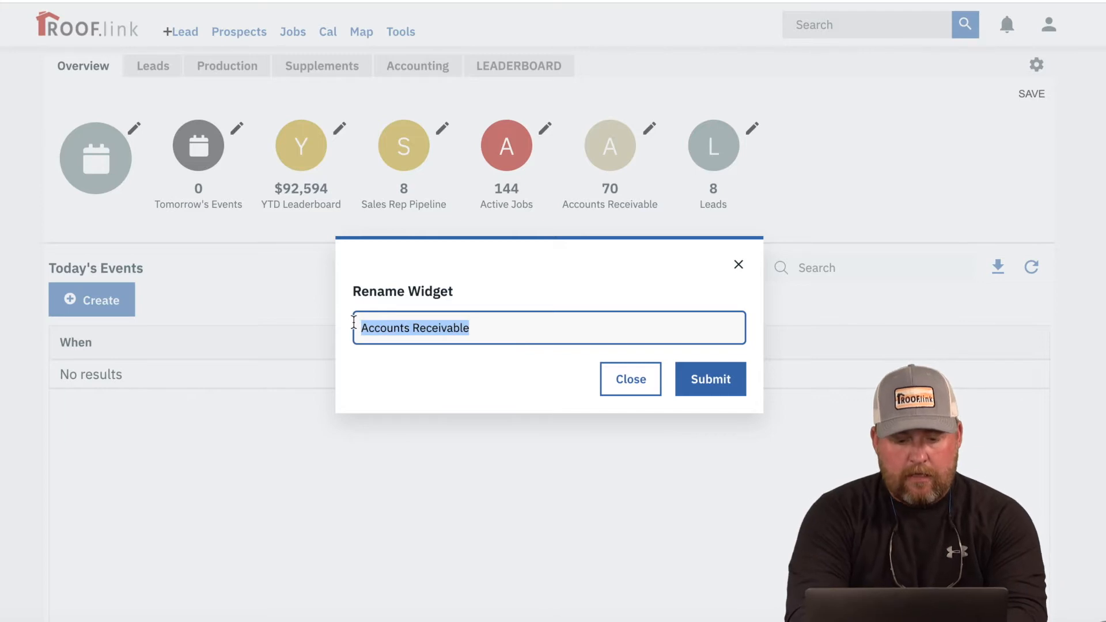
text(AR)
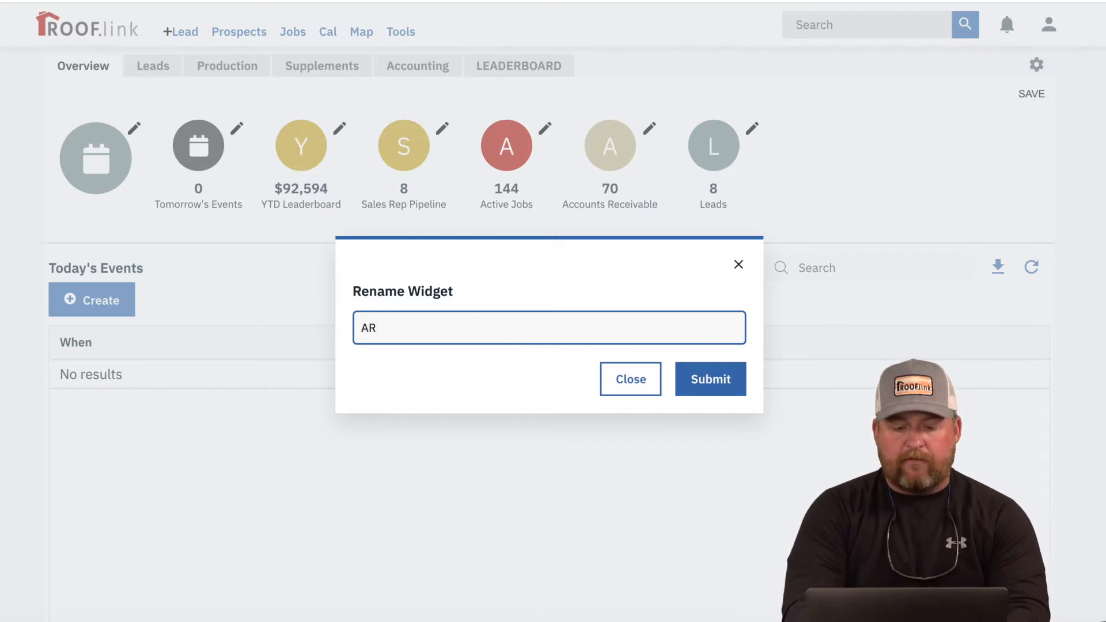
click(715, 379)
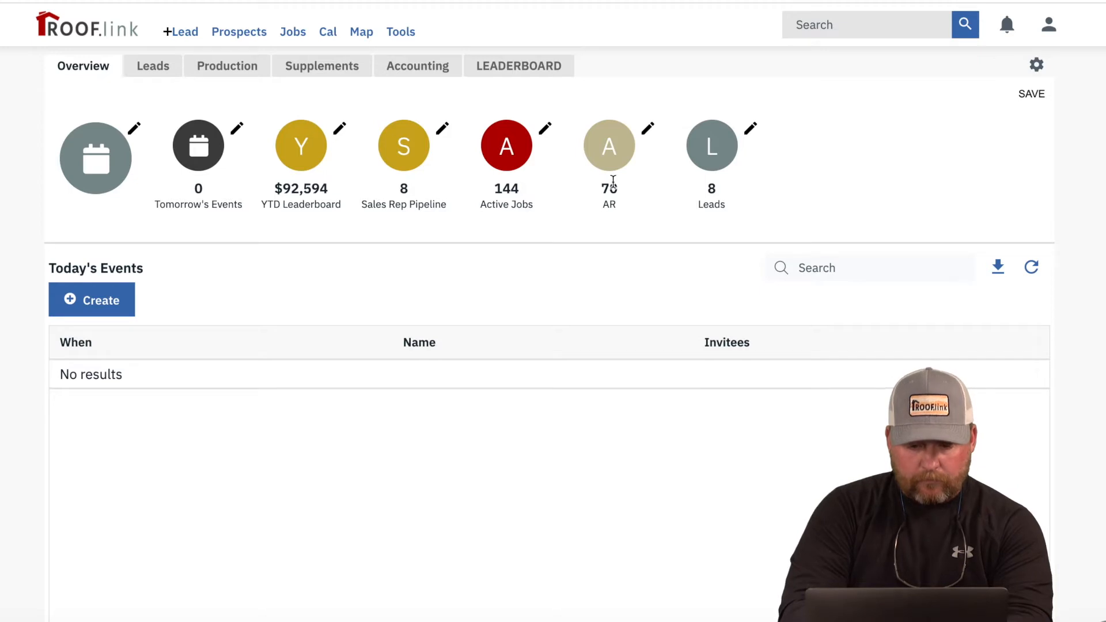
click(1032, 94)
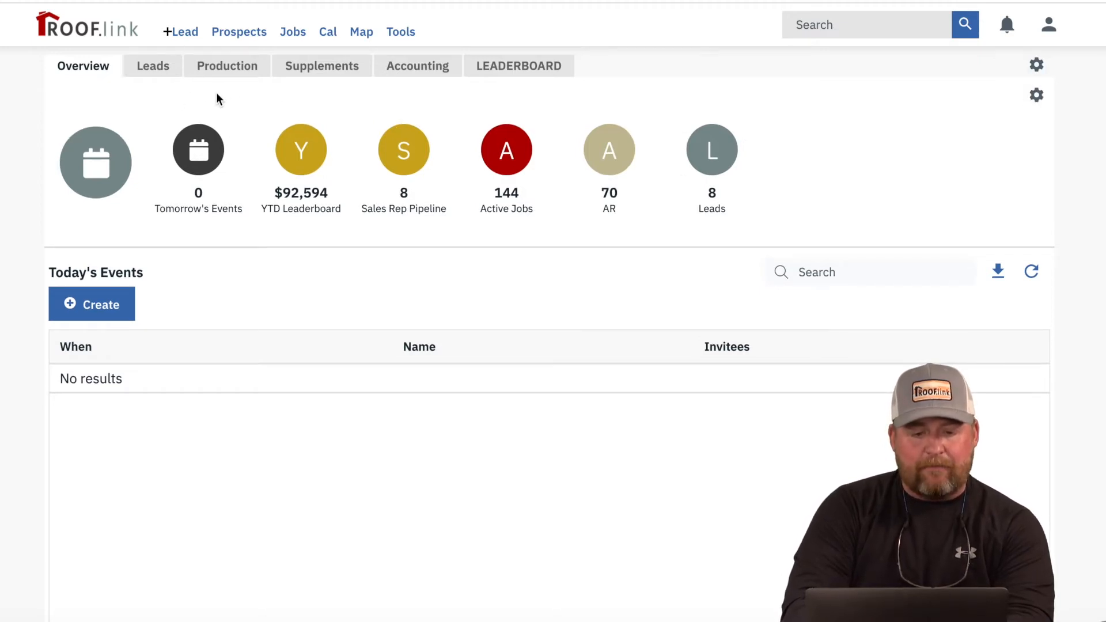
click(160, 68)
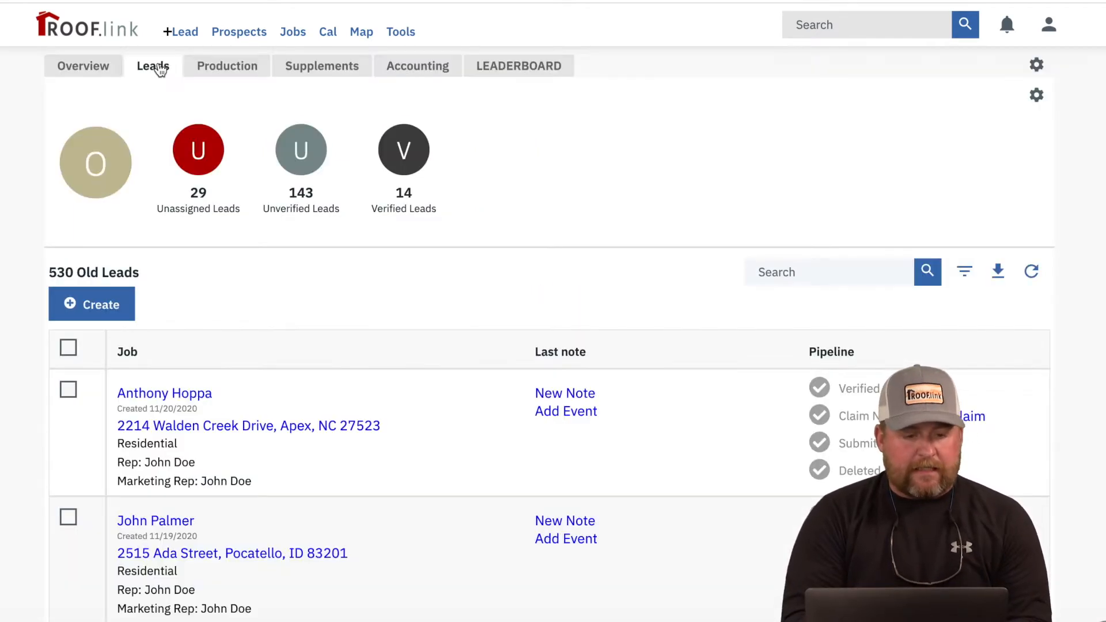
click(93, 67)
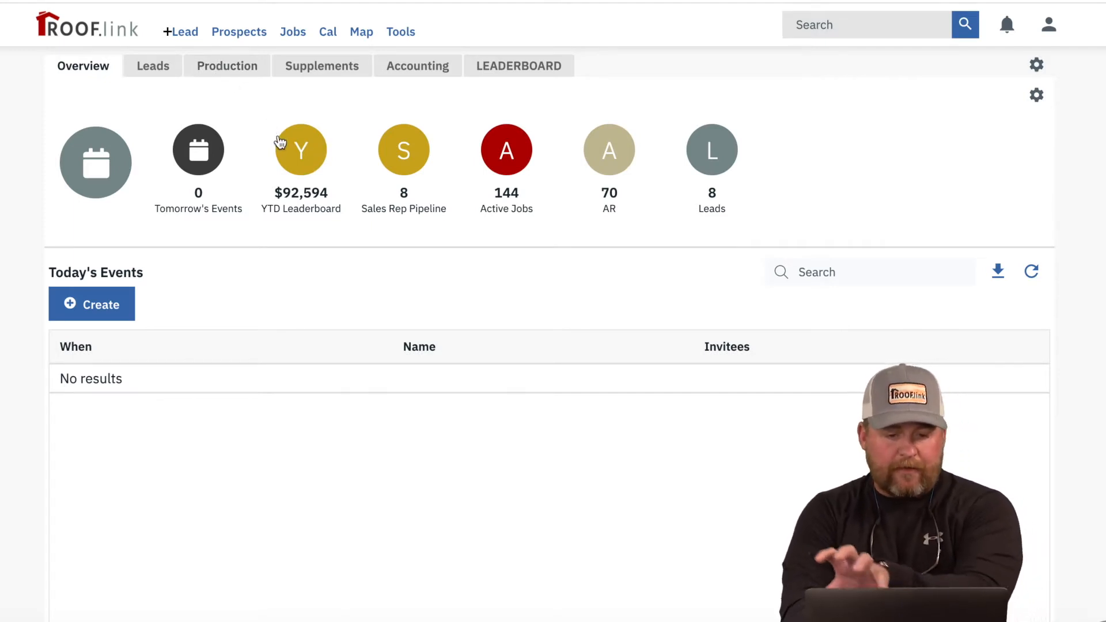
click(710, 159)
Step: Show the Leads dashboard with 29 unassigned, 143 unverified and 14 verified leads
scroll(470, 432, down, 1)
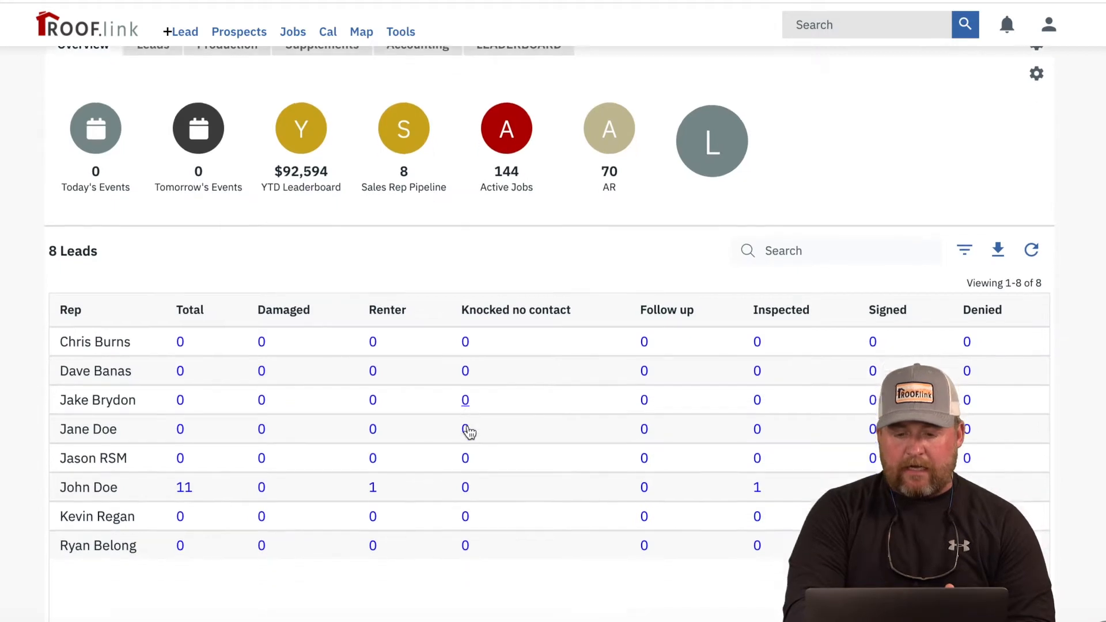
scroll(469, 432, up, 1)
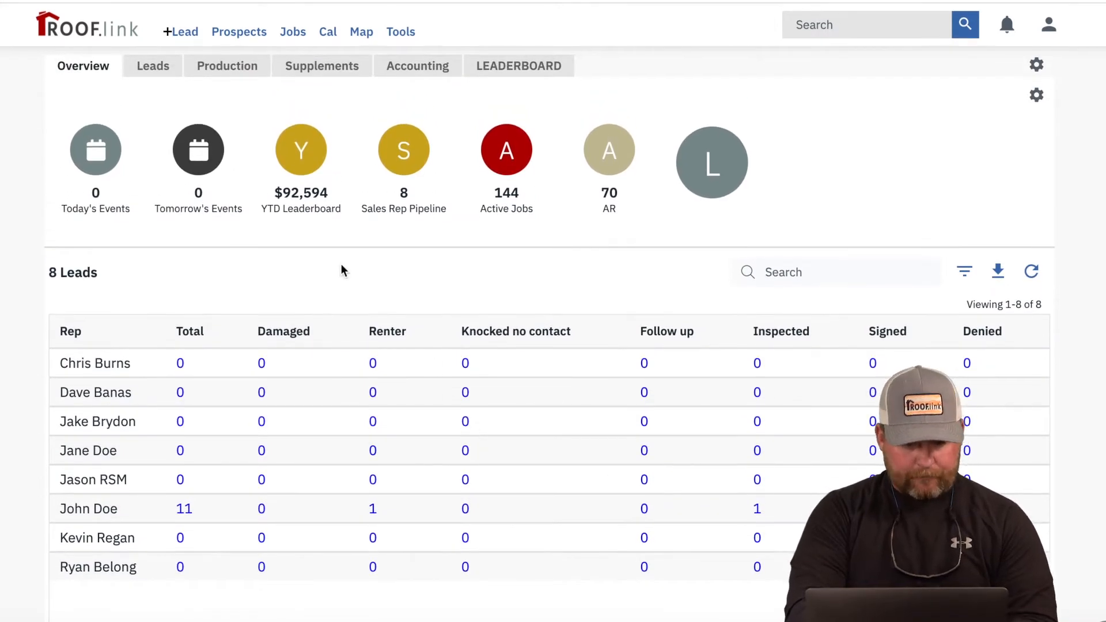
click(154, 72)
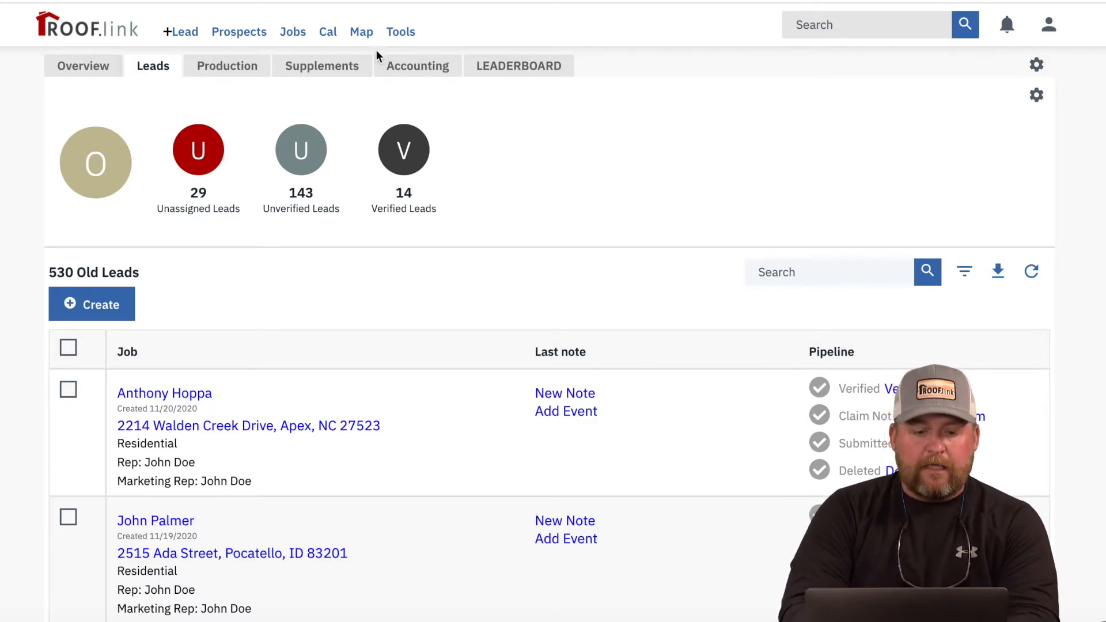
Step: Open the job map, move toward the town, and switch to plain satellite imagery
click(364, 34)
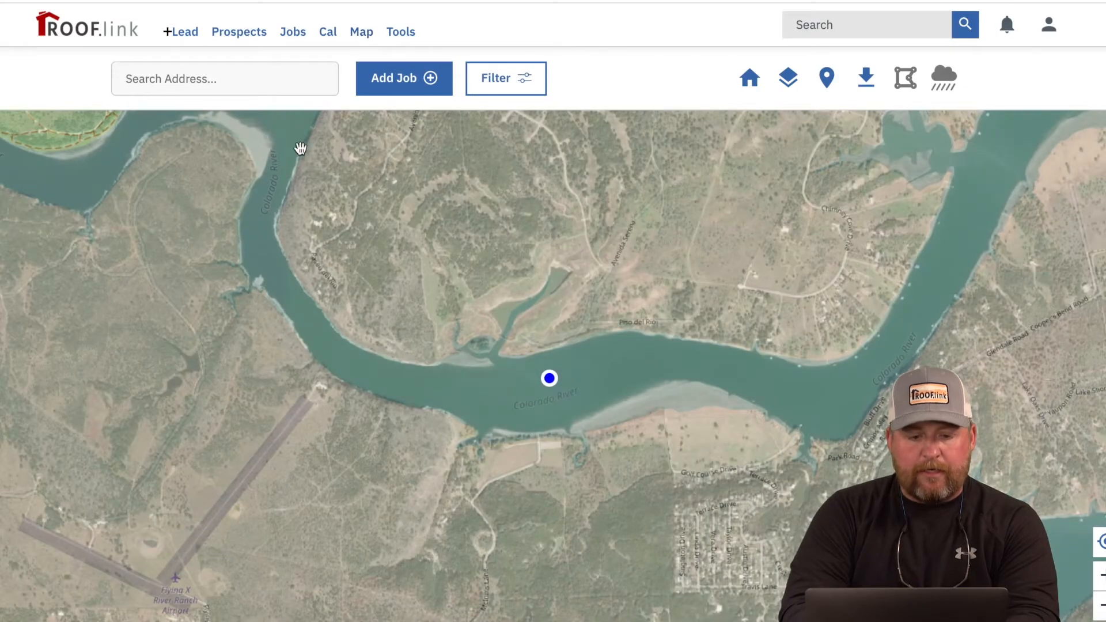
click(265, 82)
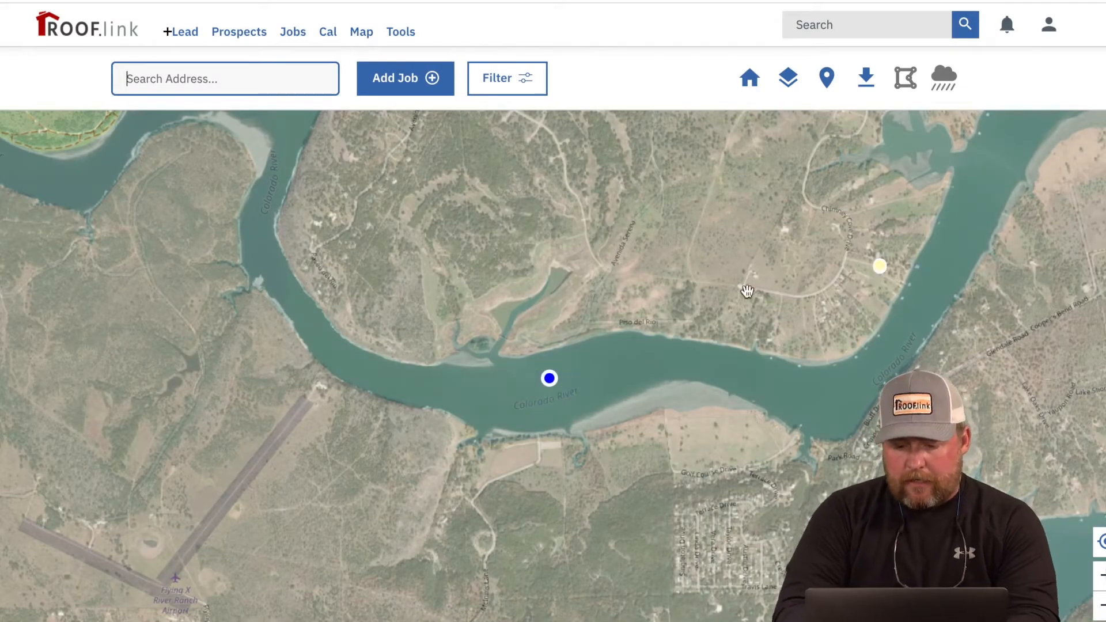
drag(654, 291, 452, 125)
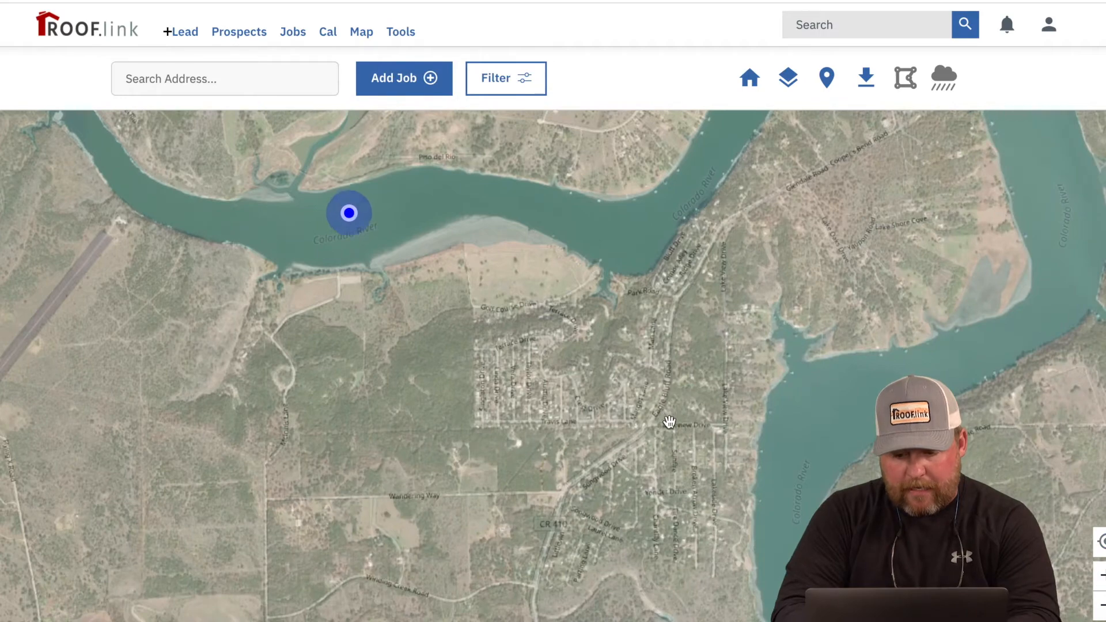
scroll(667, 424, up, 2)
scroll(539, 377, up, 2)
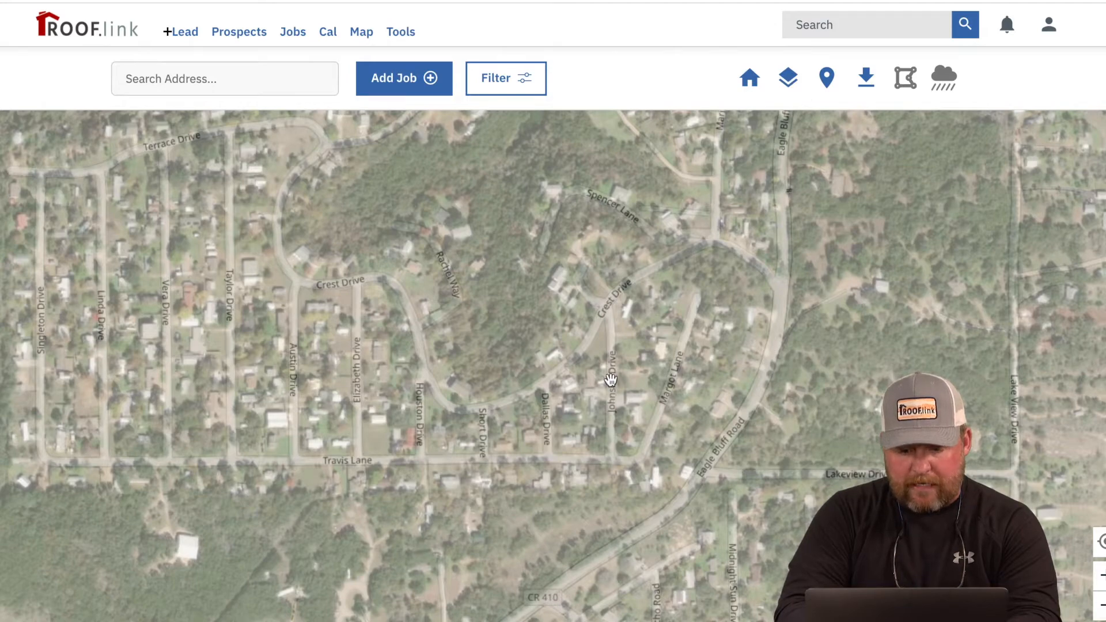
click(787, 79)
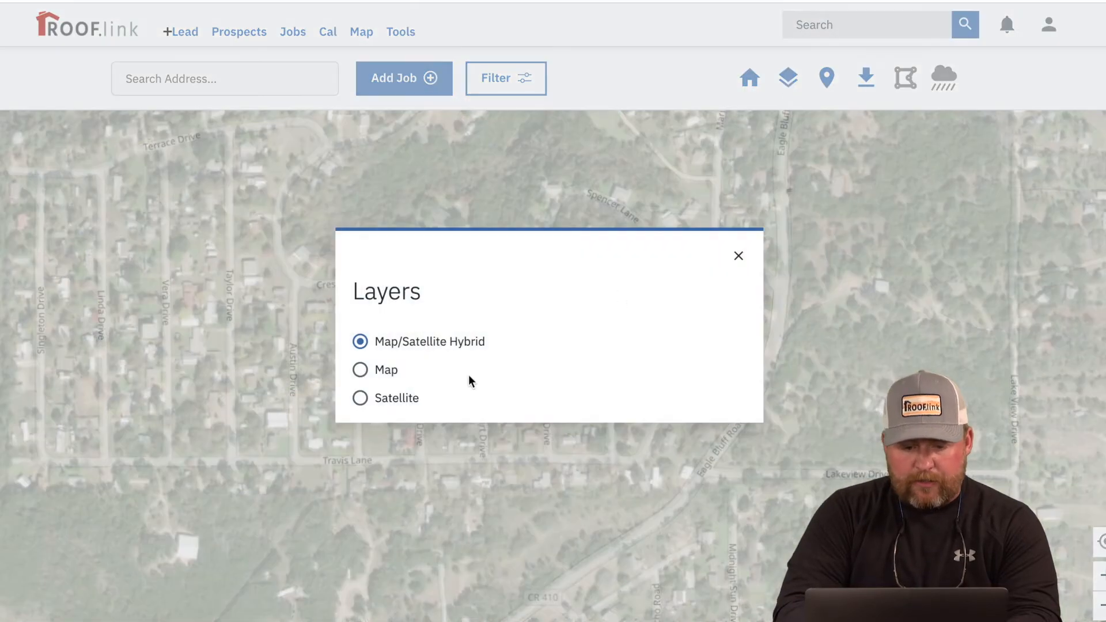
click(361, 399)
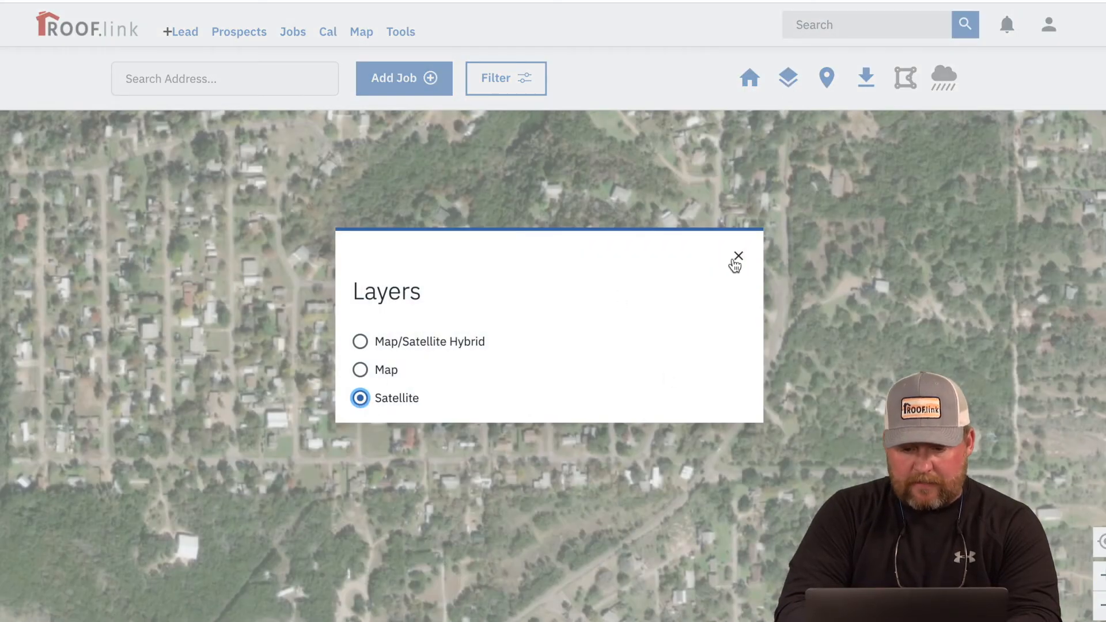
click(739, 256)
Step: Zoom in and pan across the neighbourhood to frame the houses
scroll(609, 431, up, 2)
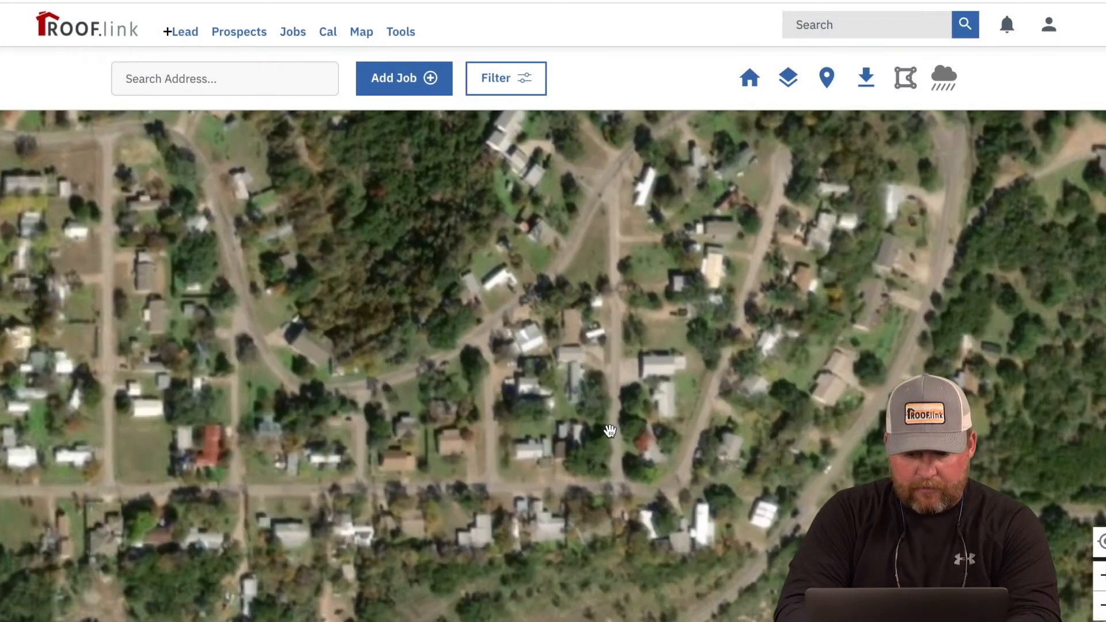
drag(597, 432, 752, 318)
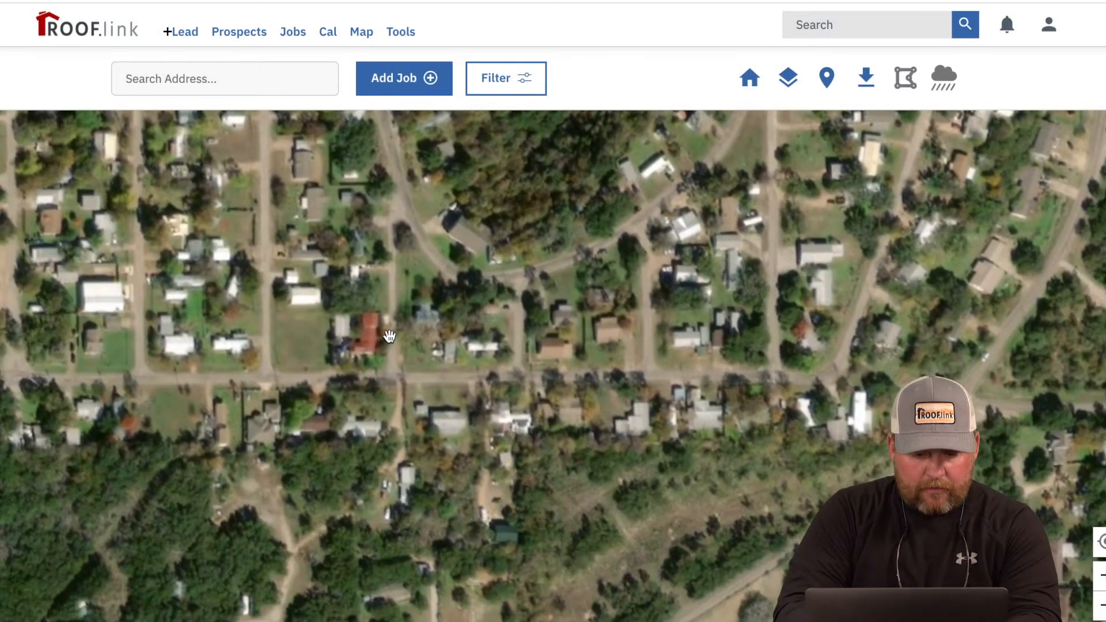
scroll(390, 336, up, 2)
drag(270, 360, 513, 365)
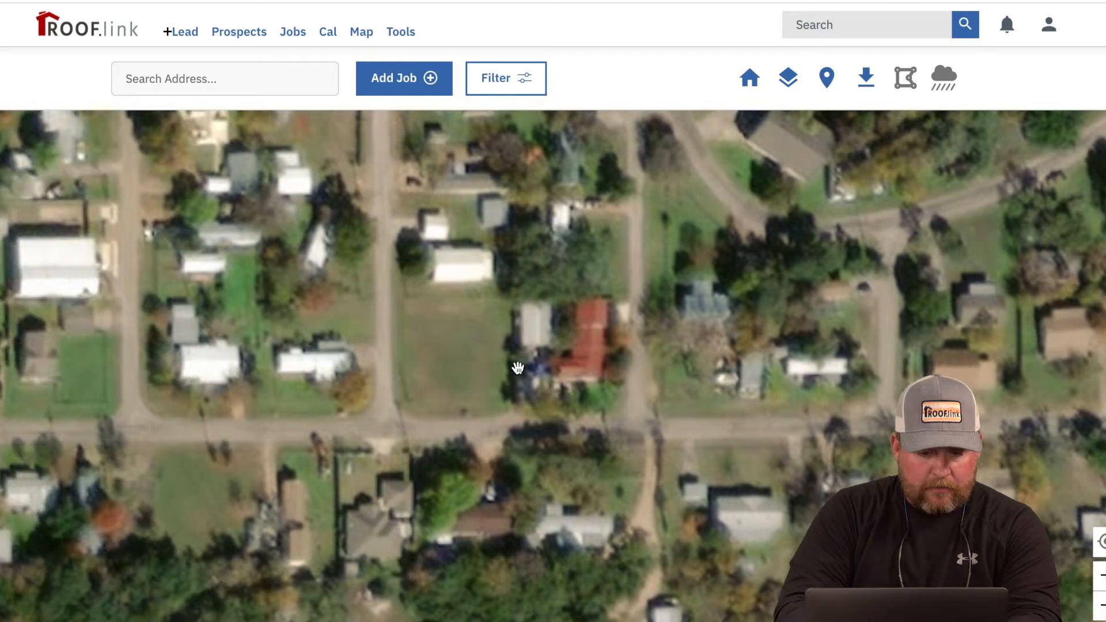
drag(786, 457, 659, 348)
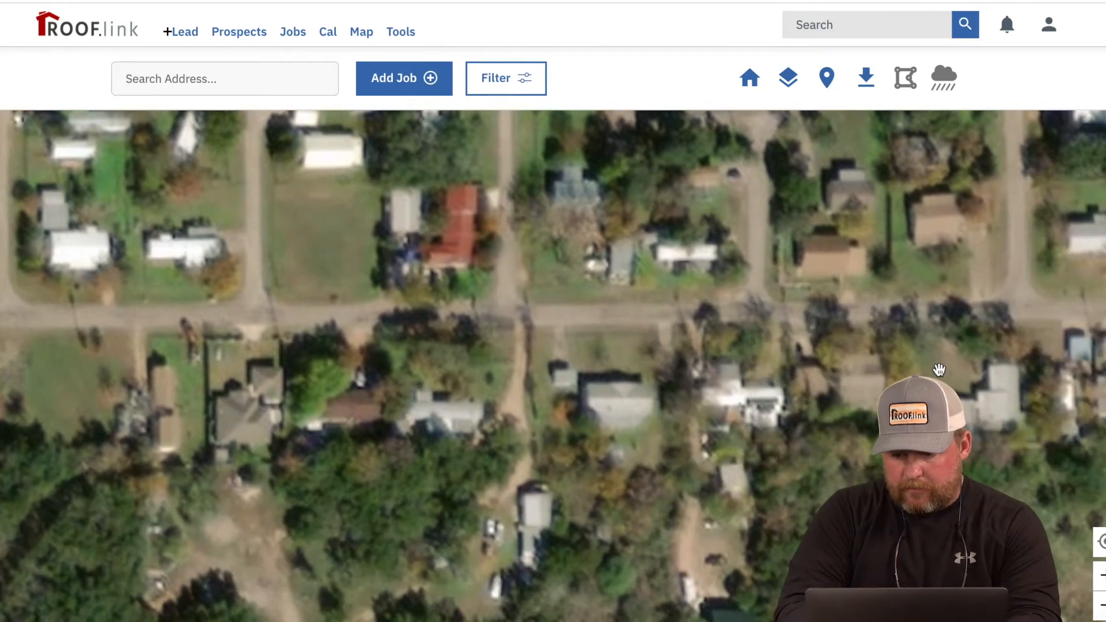
drag(887, 372, 682, 335)
drag(894, 343, 832, 420)
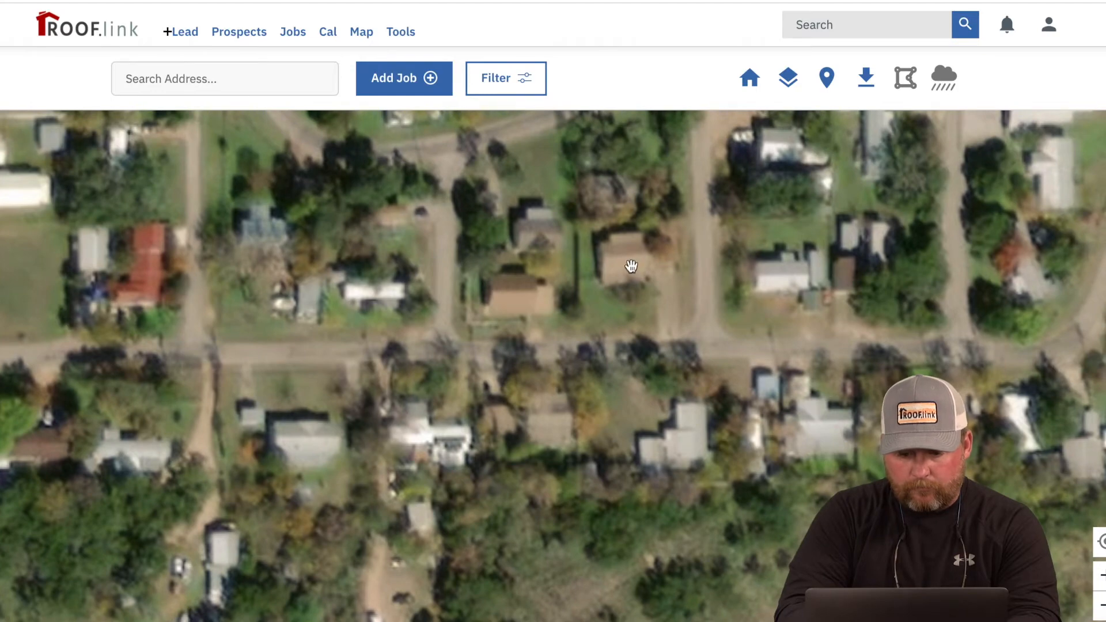
drag(862, 480, 625, 462)
drag(736, 445, 679, 591)
drag(937, 398, 744, 437)
drag(734, 376, 669, 485)
Step: Drop a lead on the chosen house and set its status to Preparing Estimate
click(698, 312)
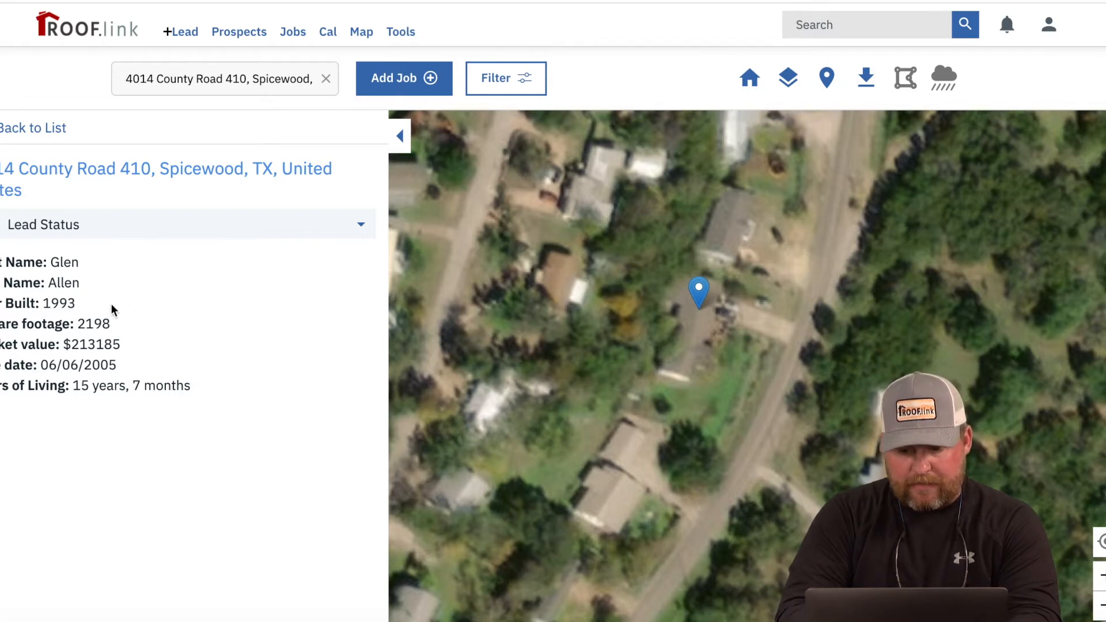
click(141, 228)
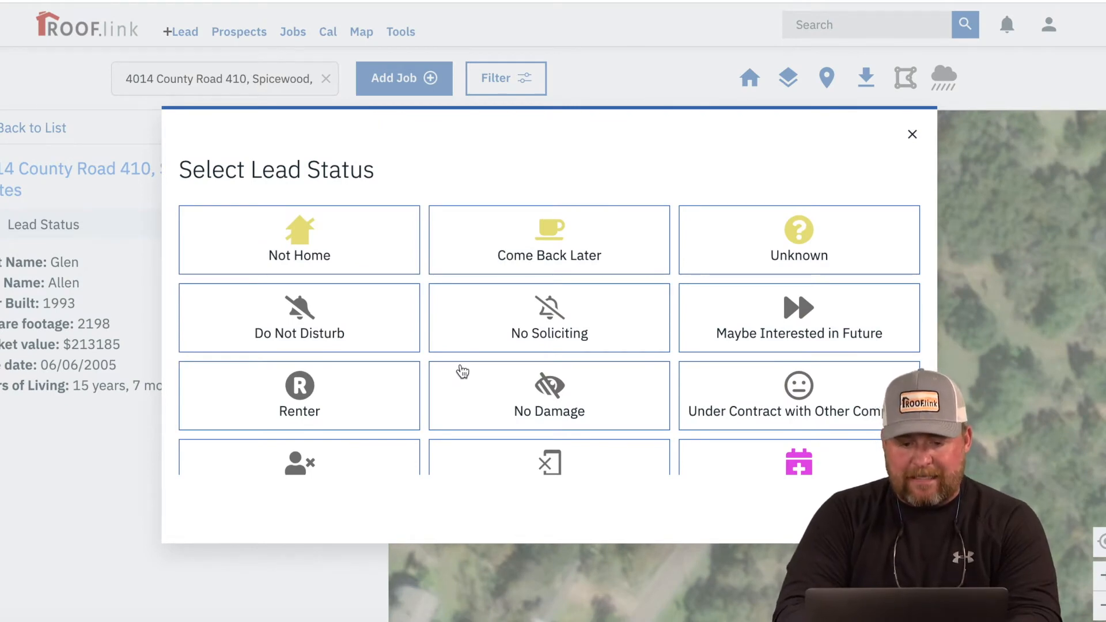
scroll(512, 403, down, 3)
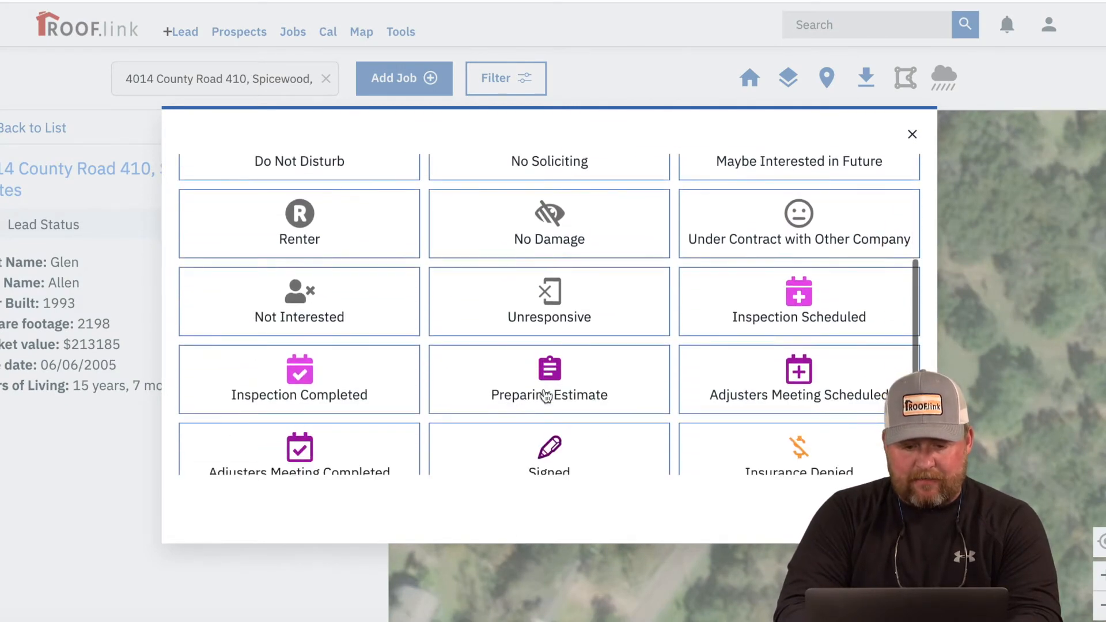
click(563, 386)
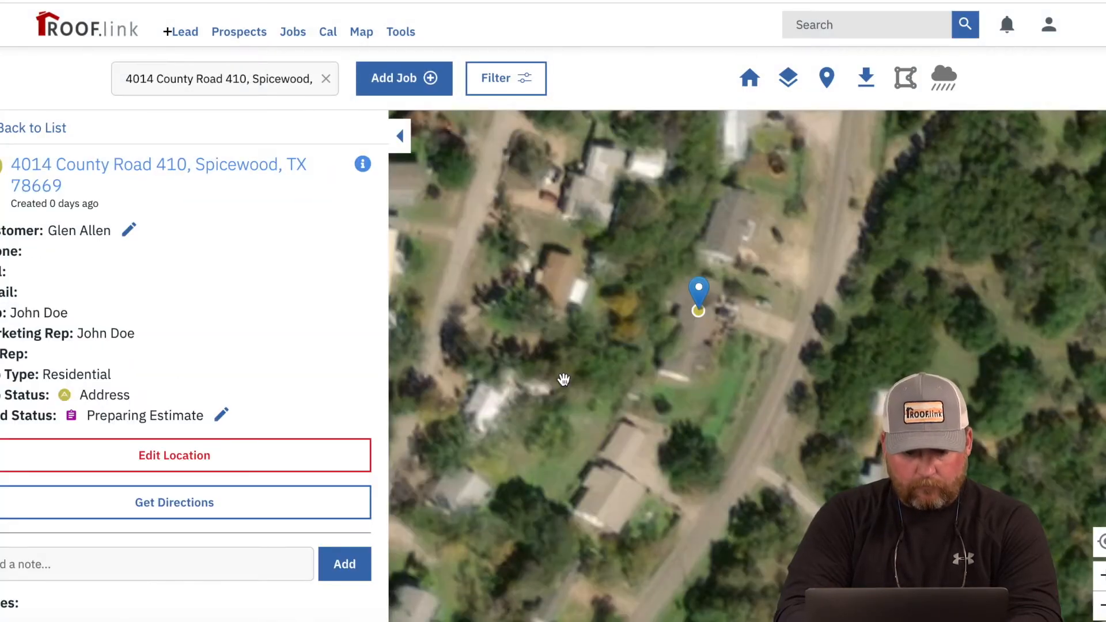
Step: Review the status choices without changing them and open the new lead's full record
click(222, 416)
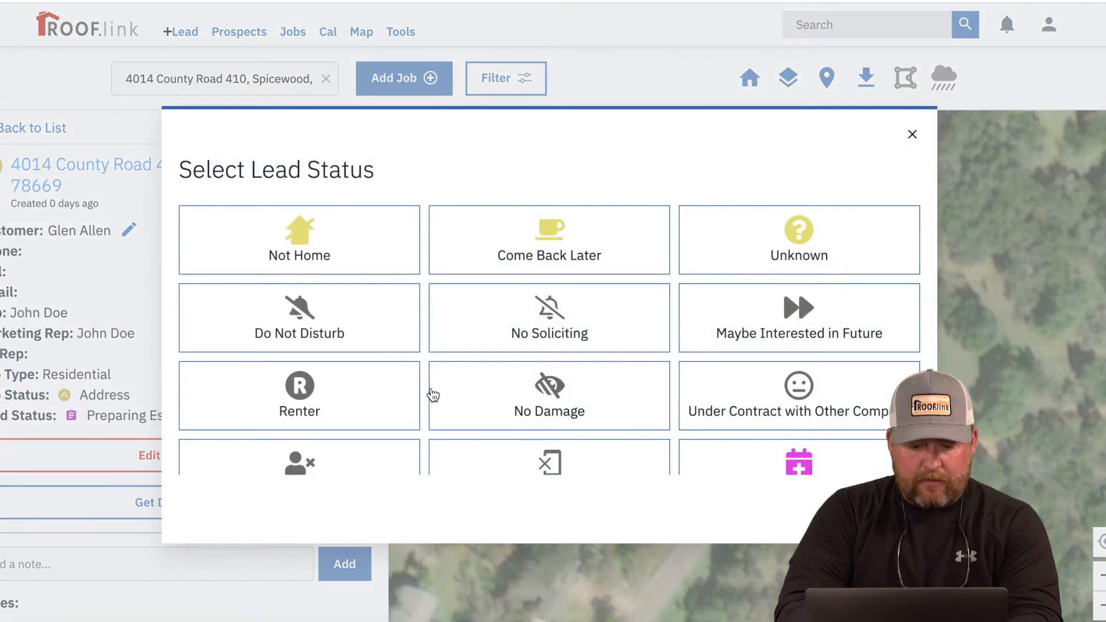
scroll(429, 395, down, 3)
scroll(433, 395, down, 2)
scroll(432, 392, up, 5)
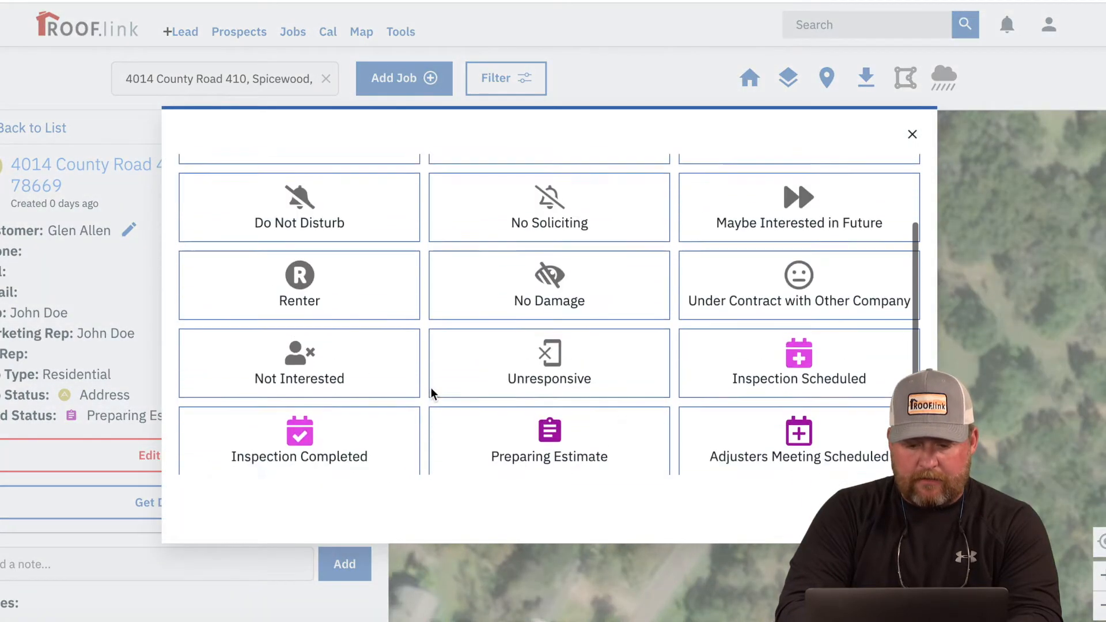
click(913, 134)
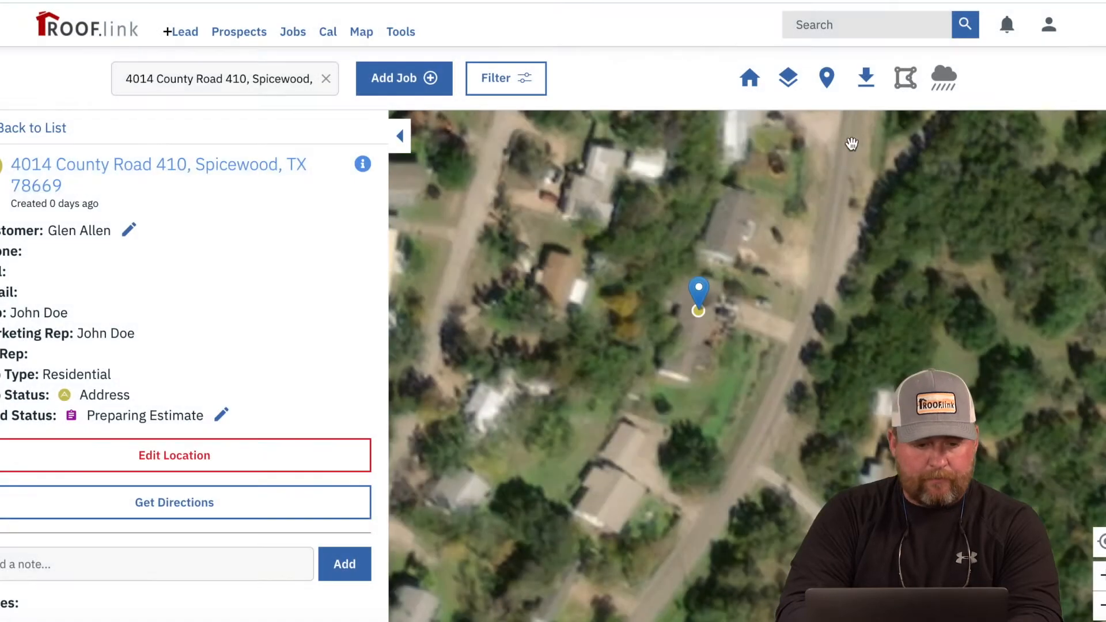
click(237, 176)
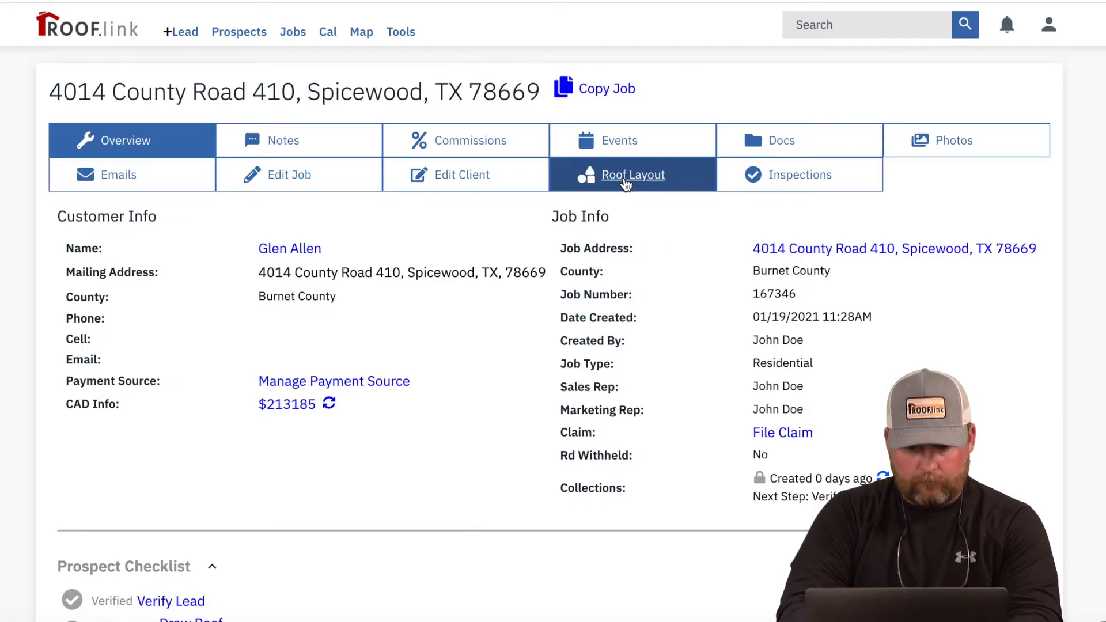
Step: Open the job's Roof Layout map and centre the satellite view on the house's roof
click(625, 181)
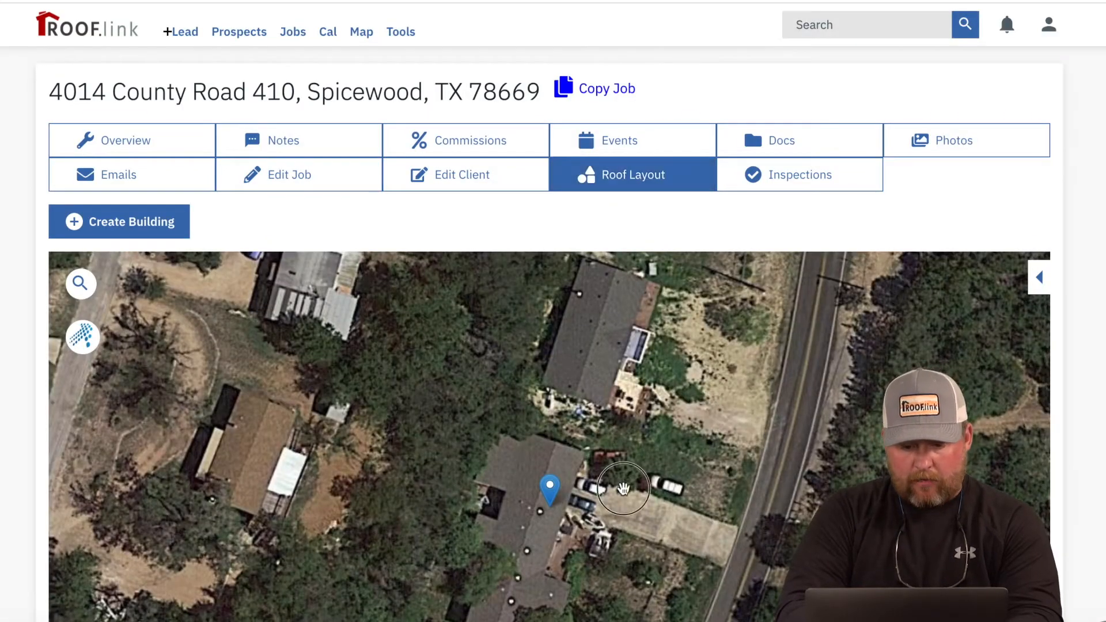
drag(623, 489, 658, 432)
scroll(582, 523, up, 2)
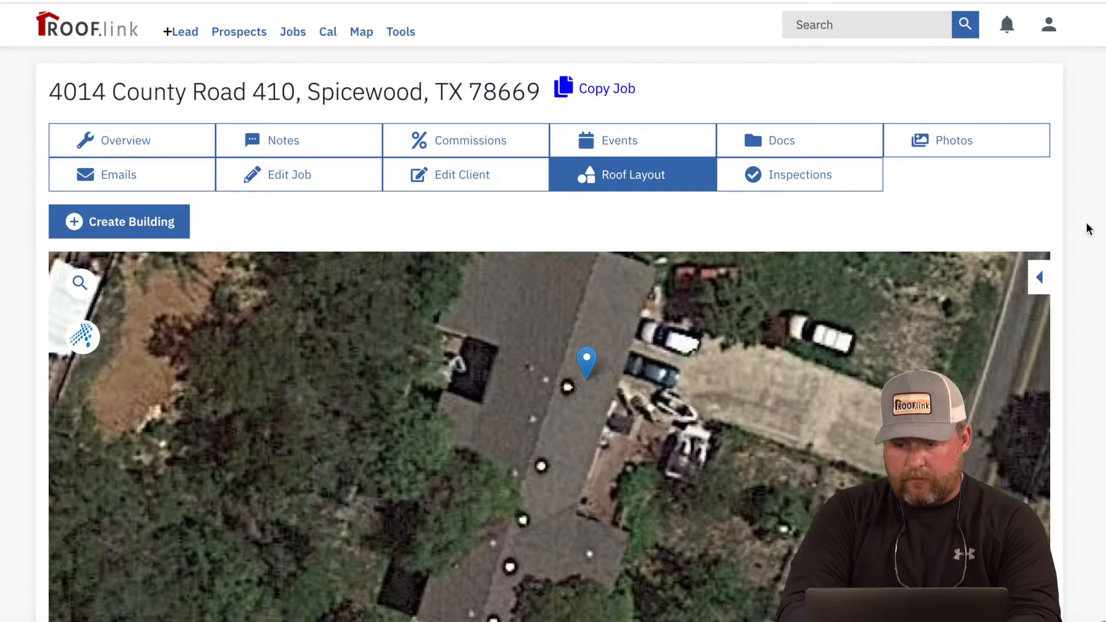
scroll(1088, 230, down, 3)
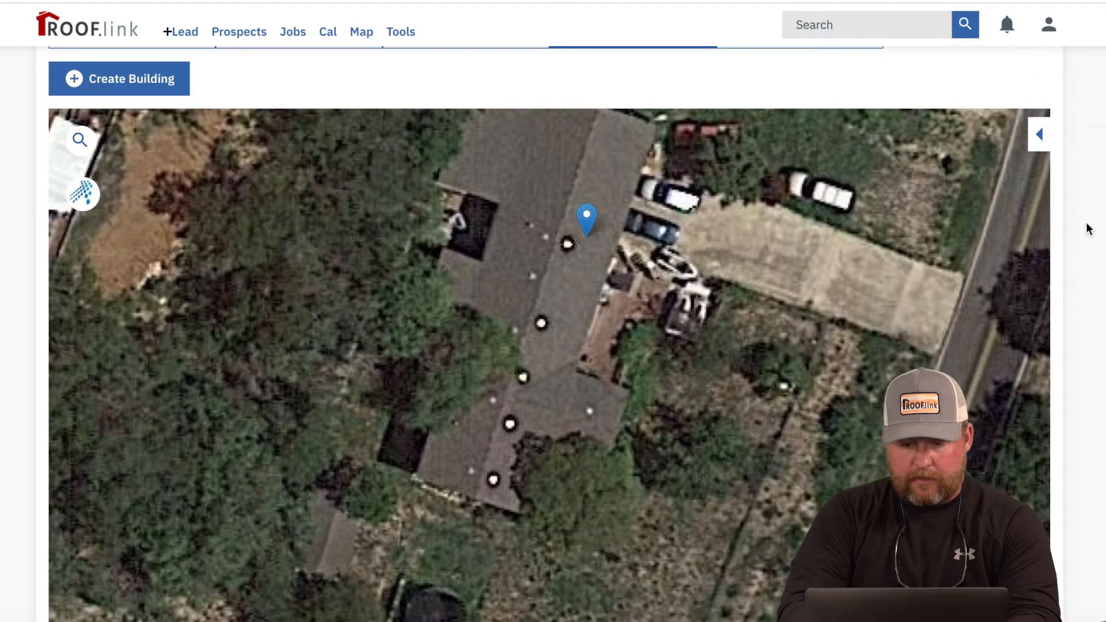
click(576, 284)
drag(575, 284, 578, 353)
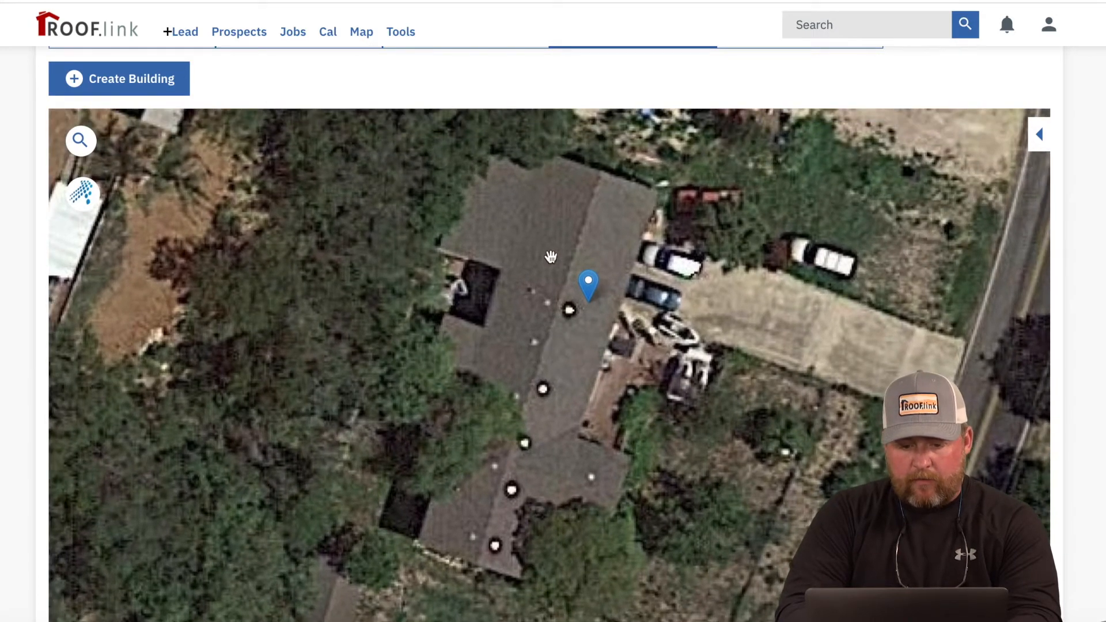
Step: Check the available hail surveys without choosing one, then frame the whole house
click(81, 195)
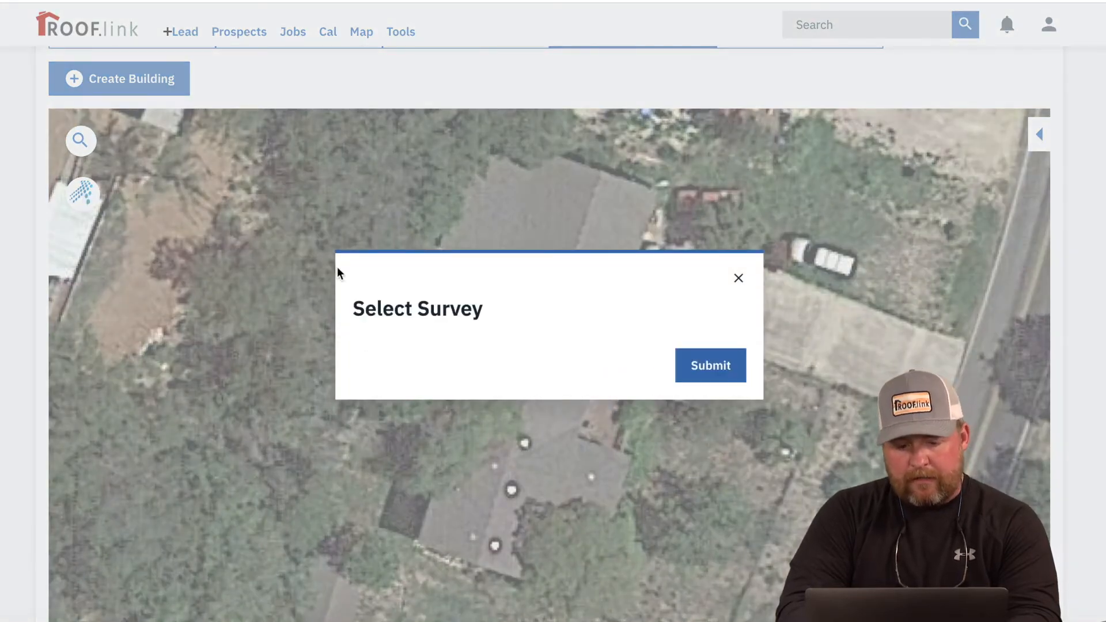
click(737, 280)
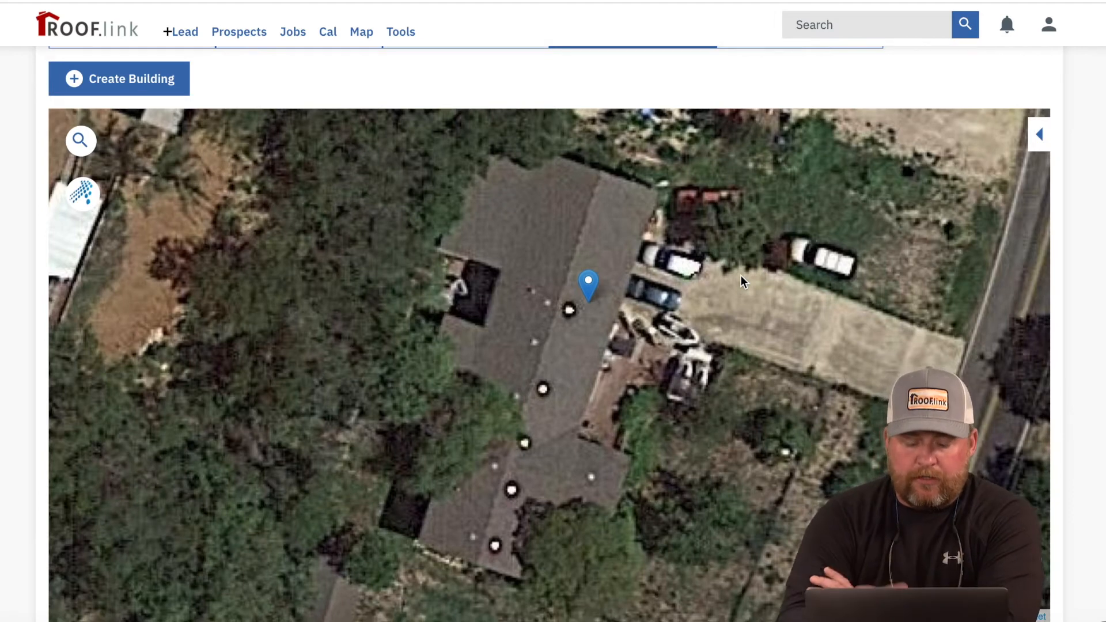
drag(753, 311, 735, 358)
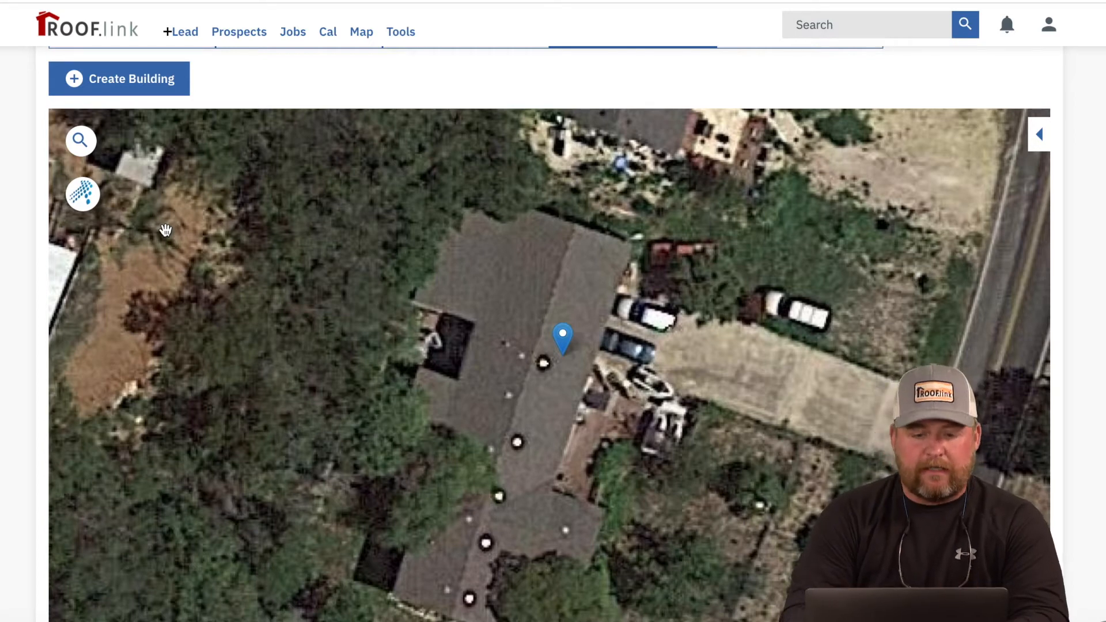
Step: Start a new building outline and trace the roof's top and west edges, top edge as rake
click(150, 79)
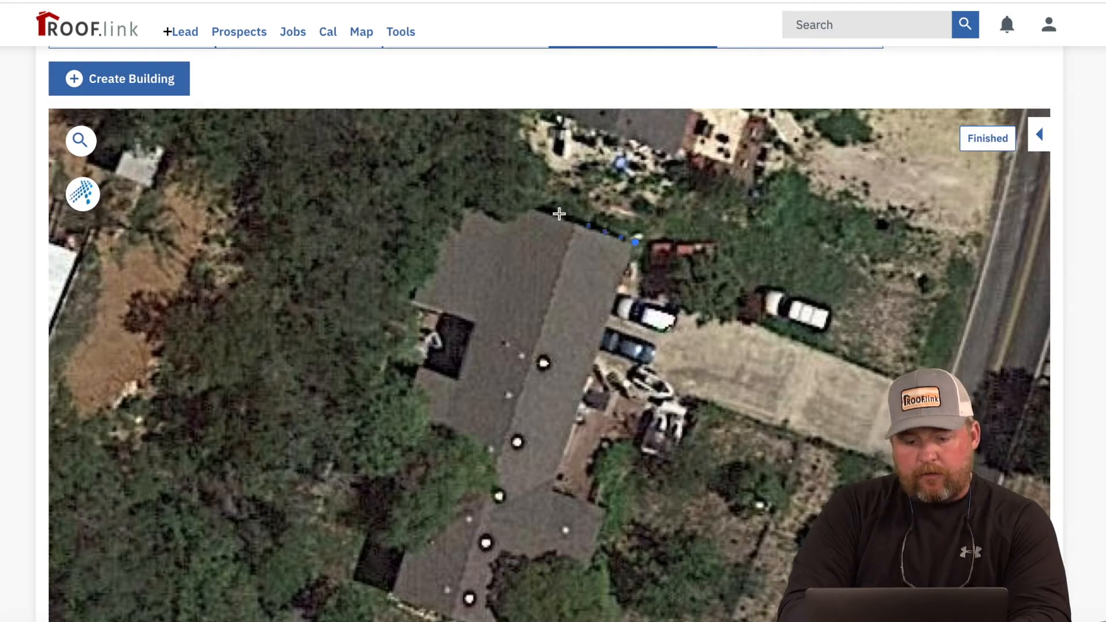
click(515, 201)
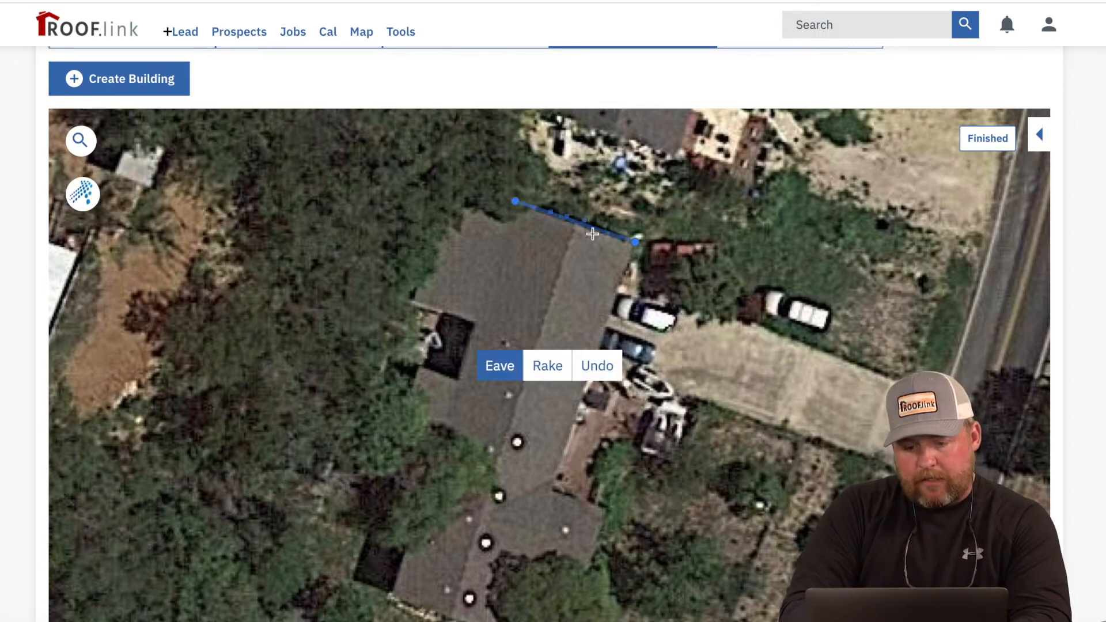
click(555, 379)
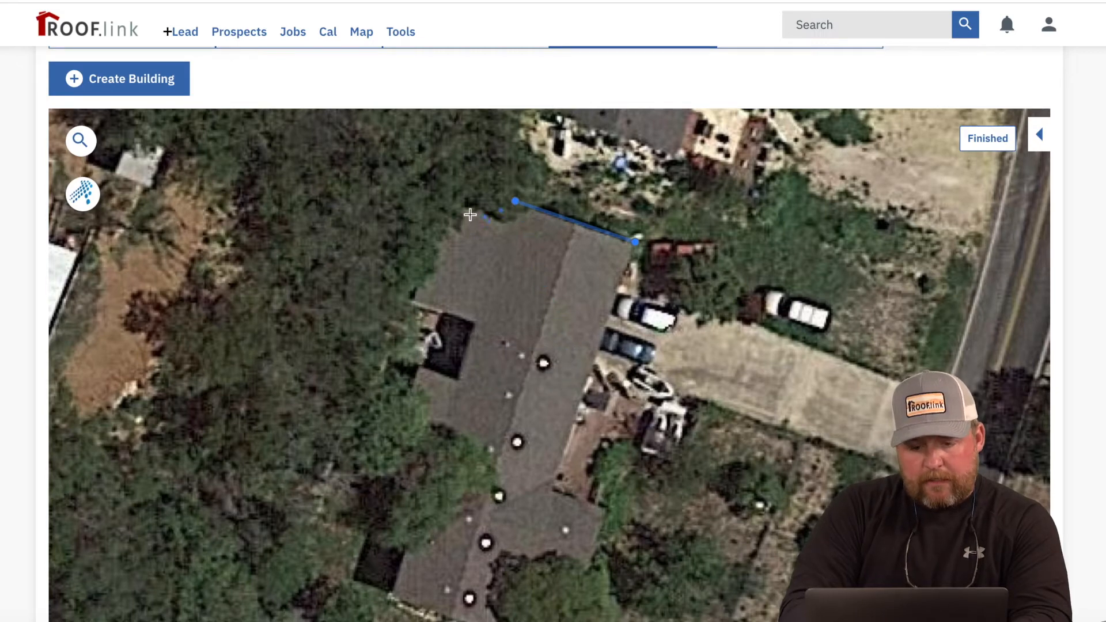
click(458, 182)
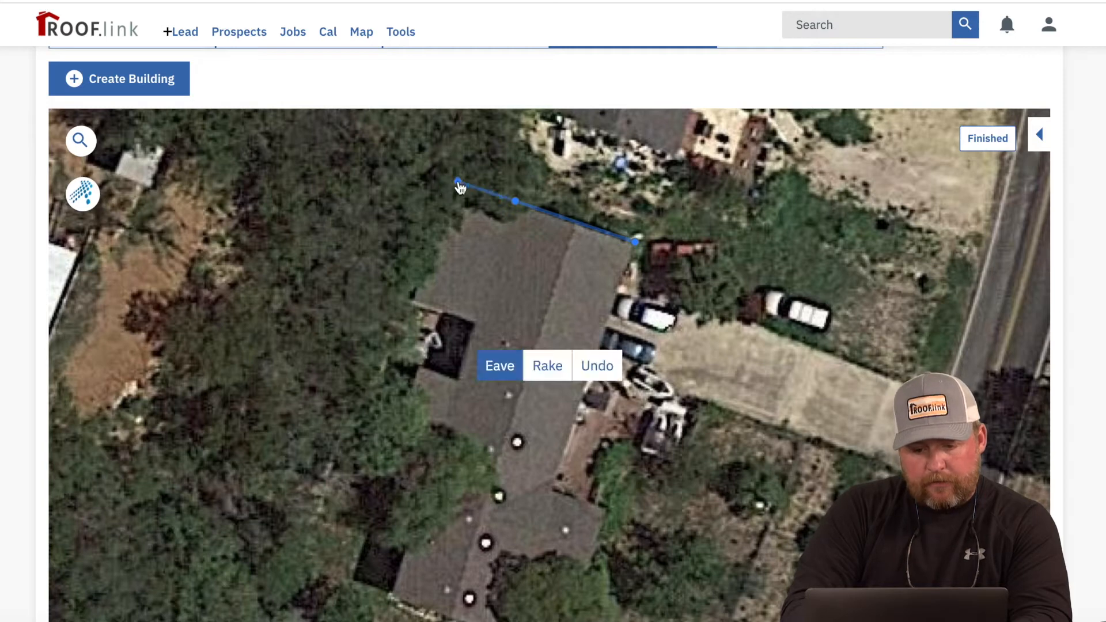
click(410, 299)
click(498, 365)
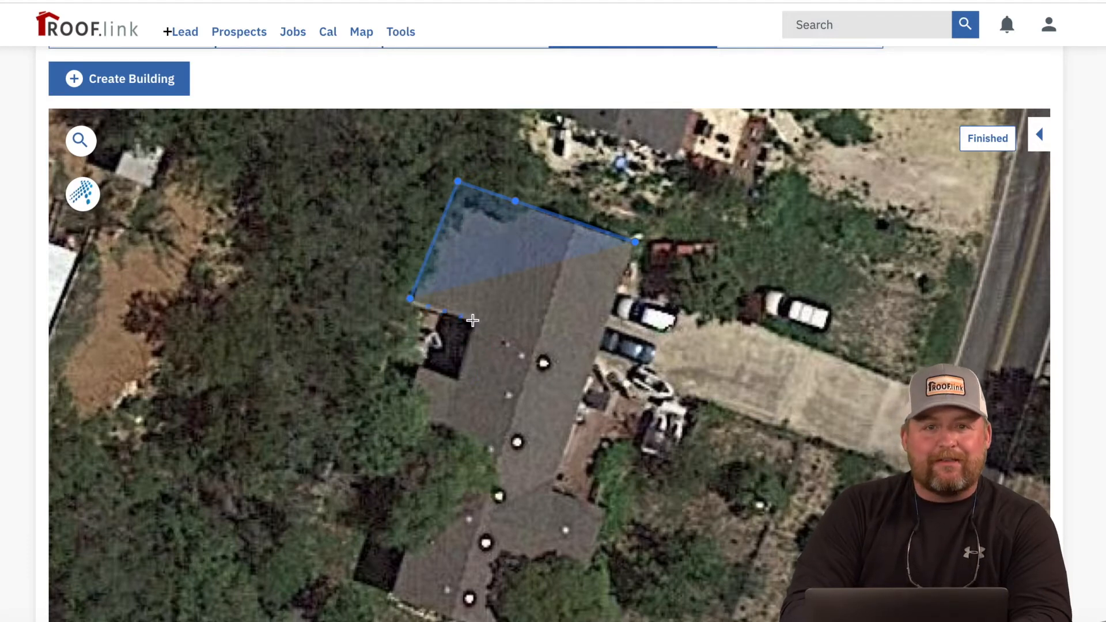
click(473, 320)
click(455, 378)
click(422, 364)
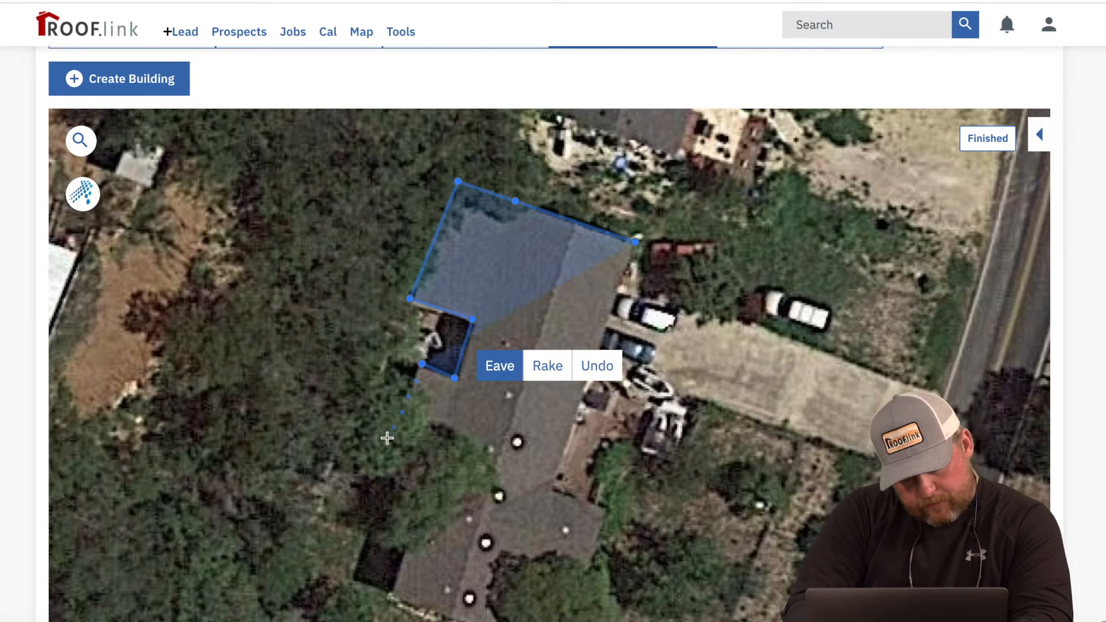
click(378, 473)
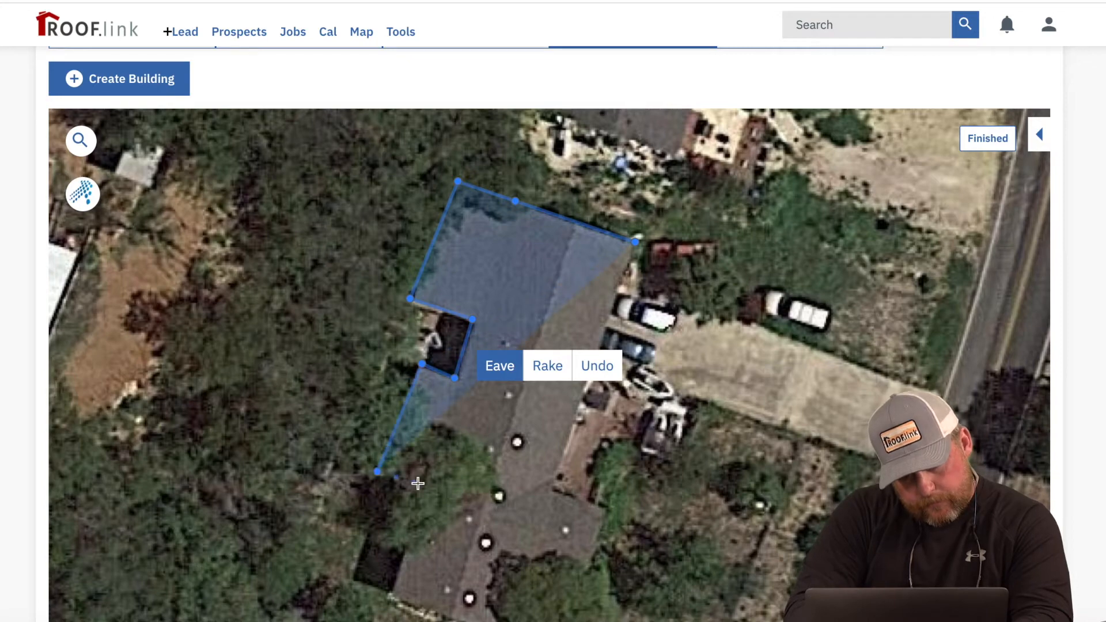
click(426, 488)
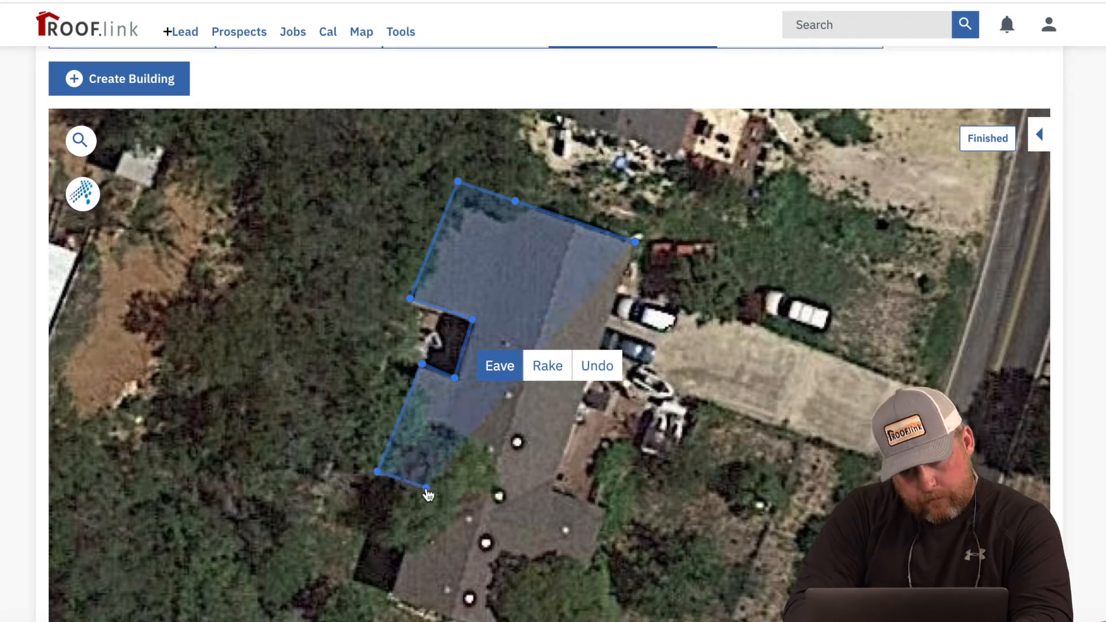
click(391, 597)
Step: Trace the south and east edges, south as rake and east as eaves, closing the outline
drag(430, 586, 364, 460)
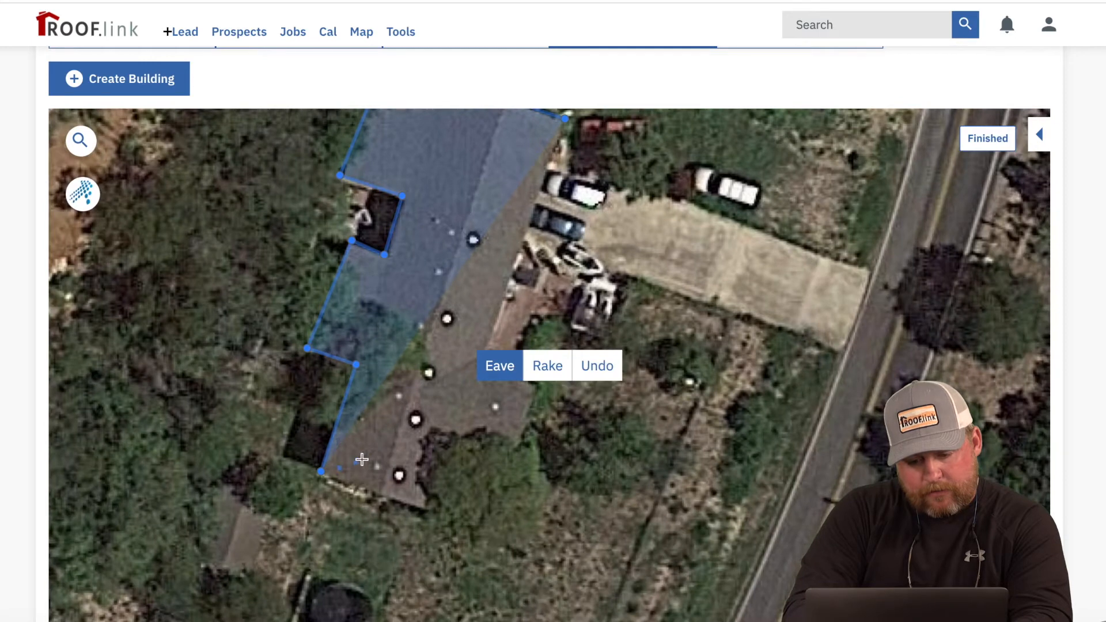
click(434, 509)
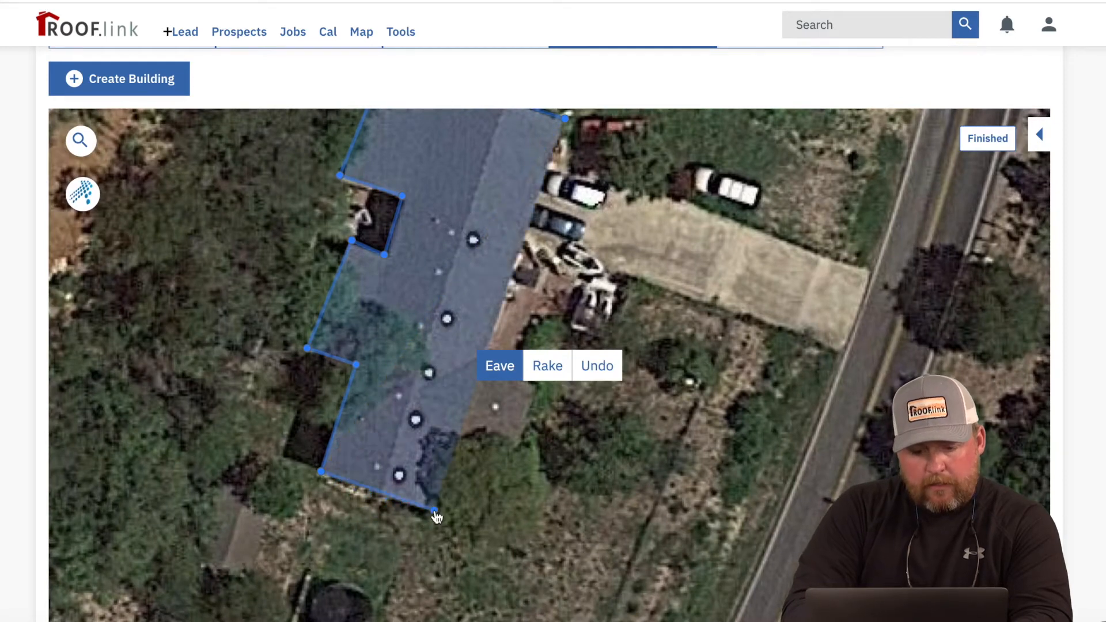
click(548, 368)
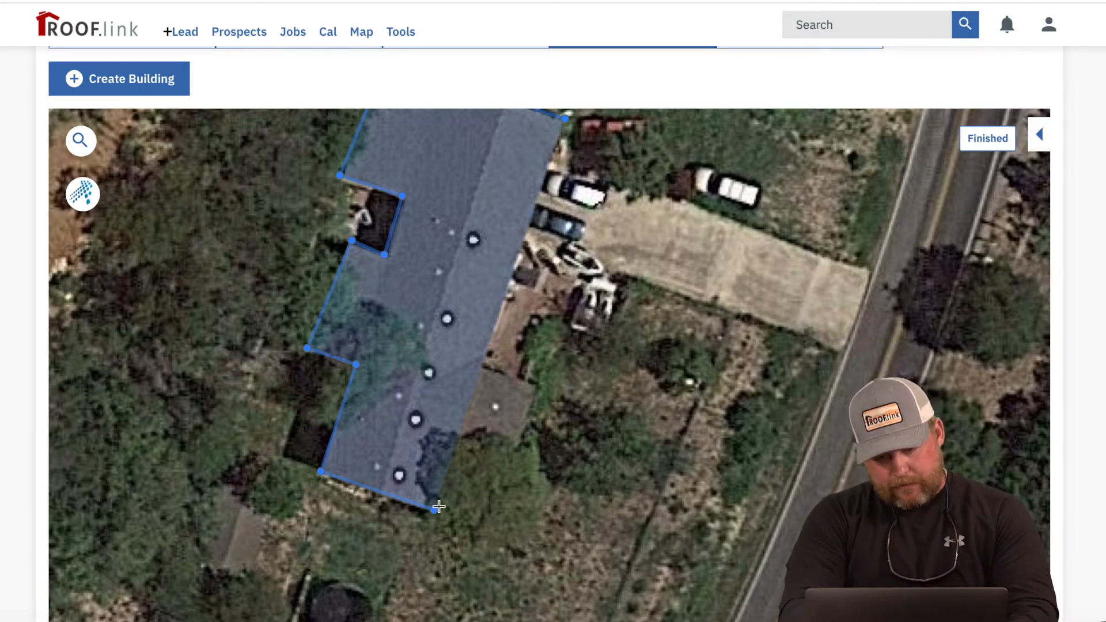
click(488, 530)
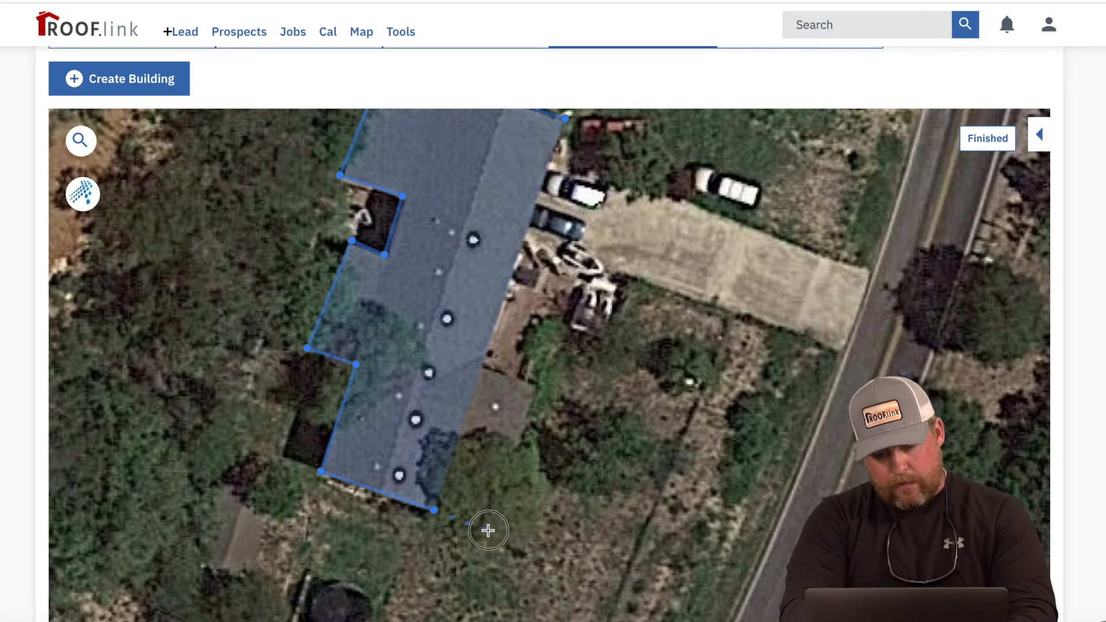
click(539, 391)
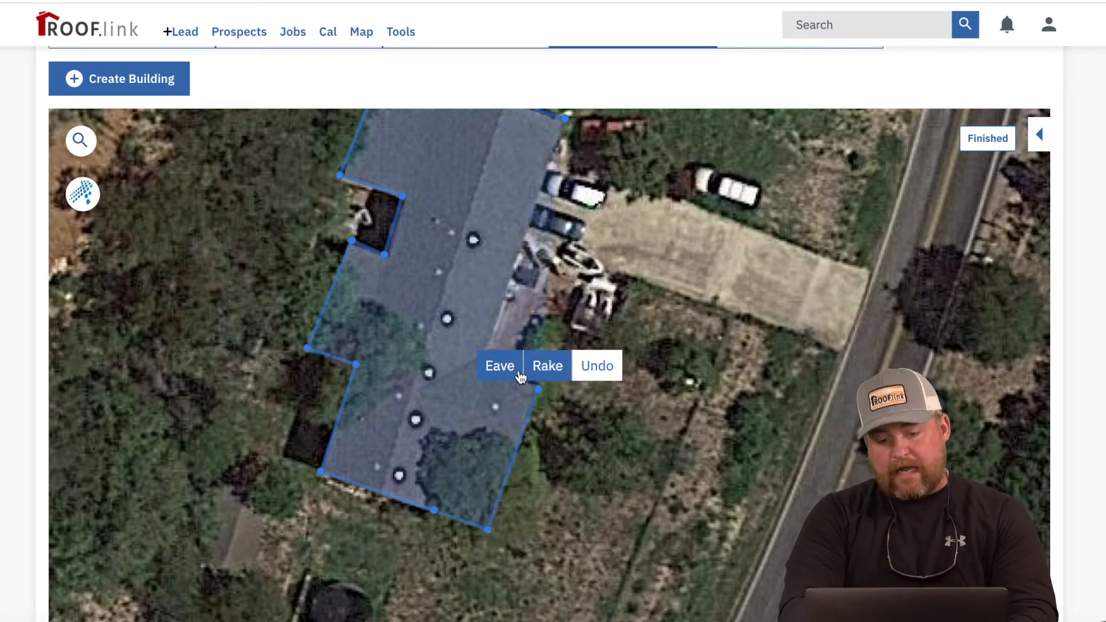
click(500, 366)
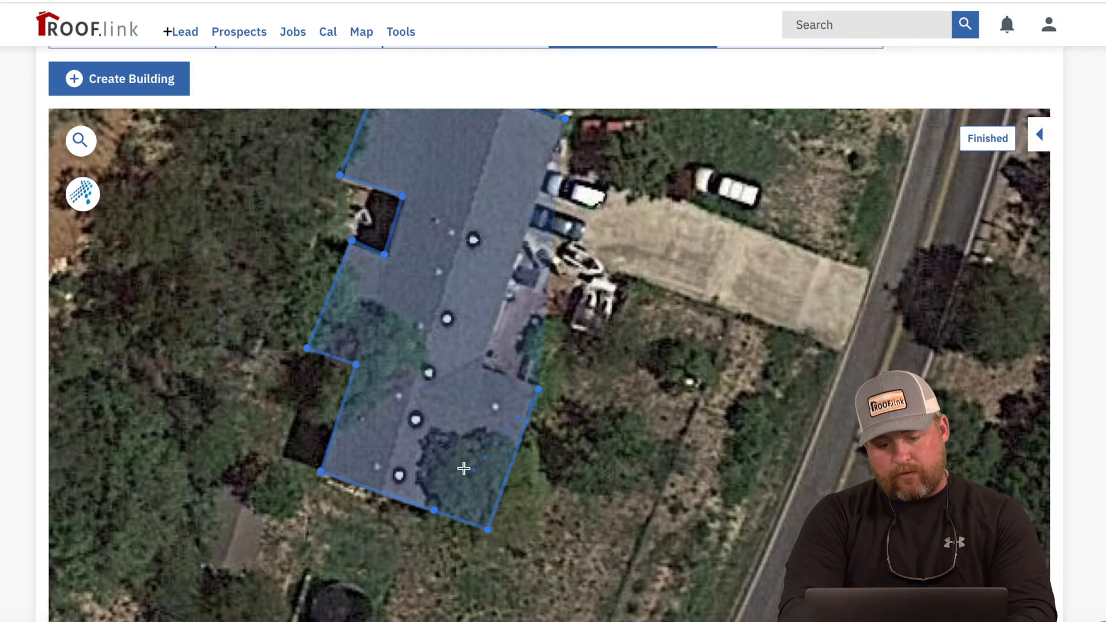
click(486, 367)
click(499, 367)
drag(522, 307, 504, 357)
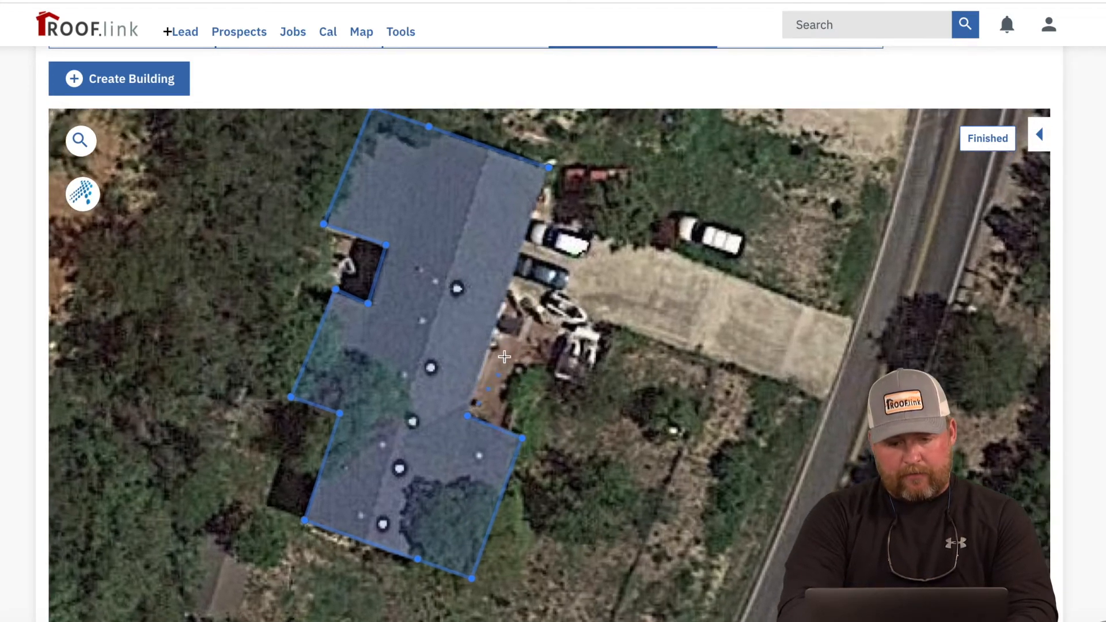
click(551, 173)
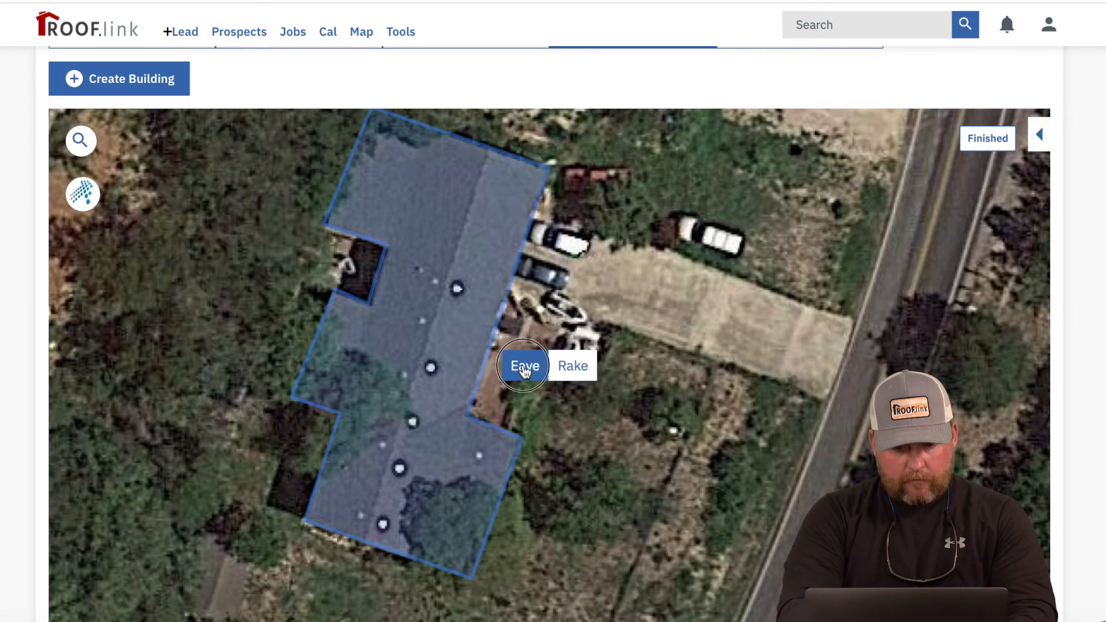
click(523, 366)
click(521, 239)
Step: Create the building named House with a 5/12 roof pitch and 10% waste
text(House)
click(521, 311)
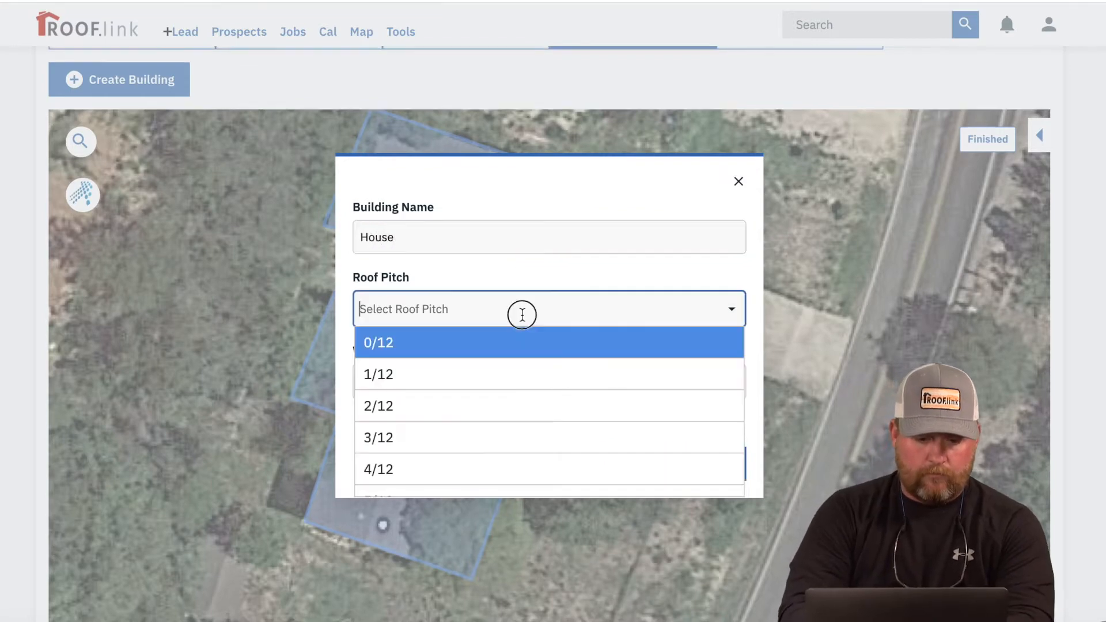
scroll(513, 412, down, 1)
click(506, 447)
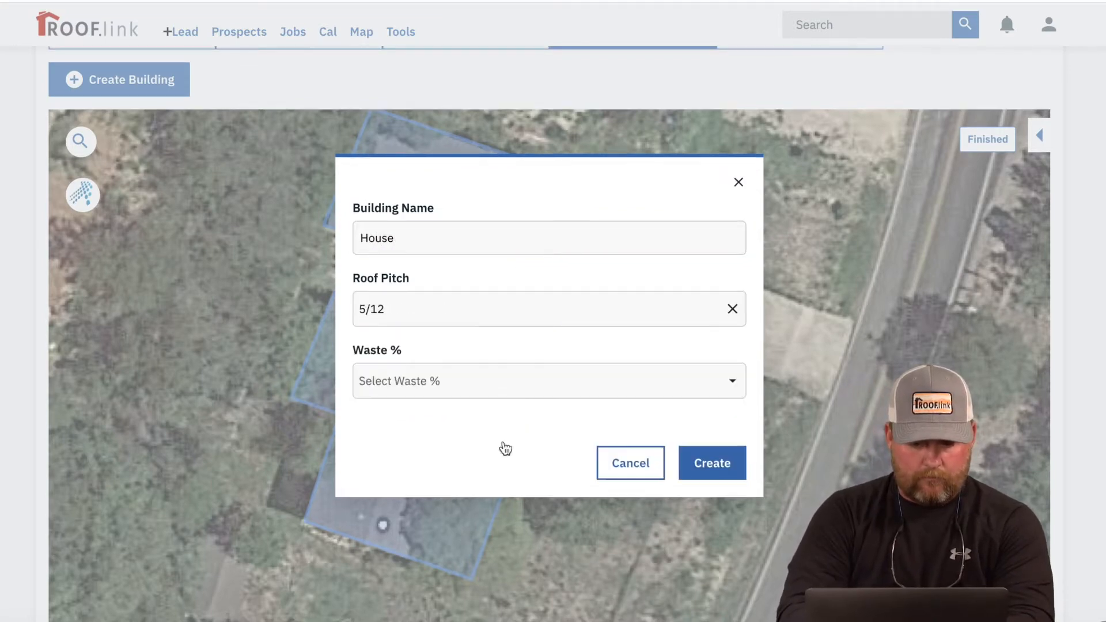
click(487, 383)
click(454, 479)
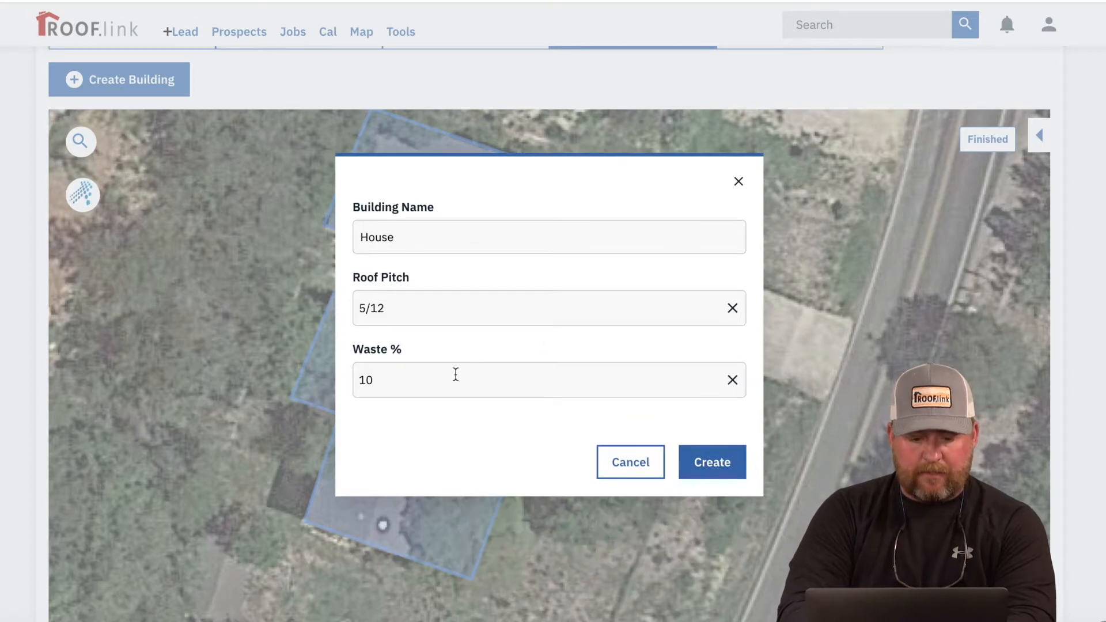
click(736, 477)
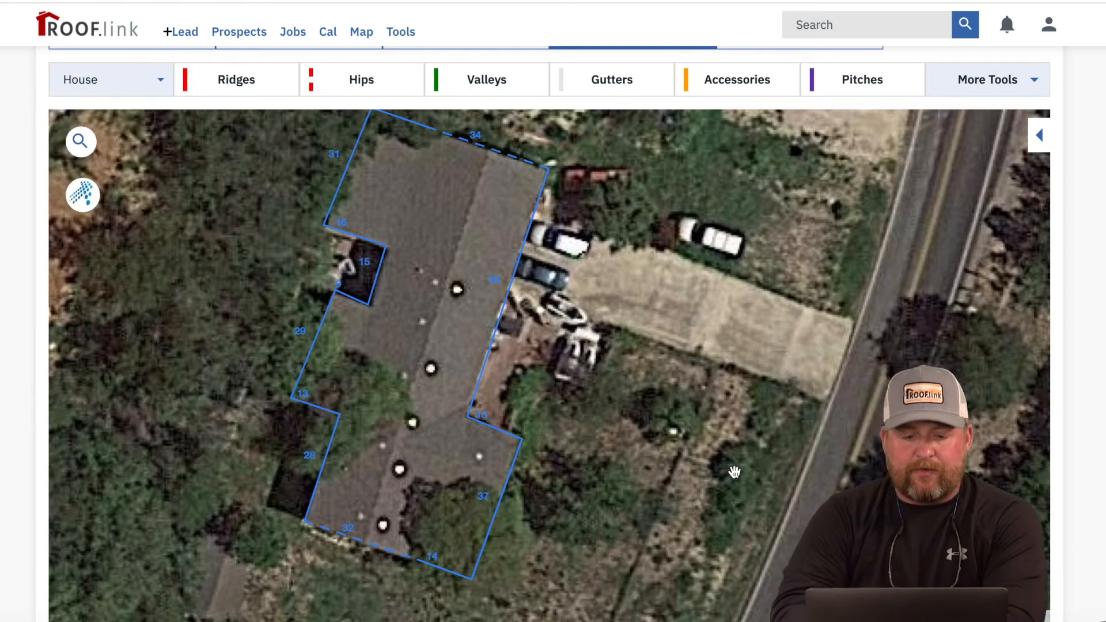
Step: Draw the main ridge from the roof's south end to its north end and review measurements
click(262, 95)
click(362, 544)
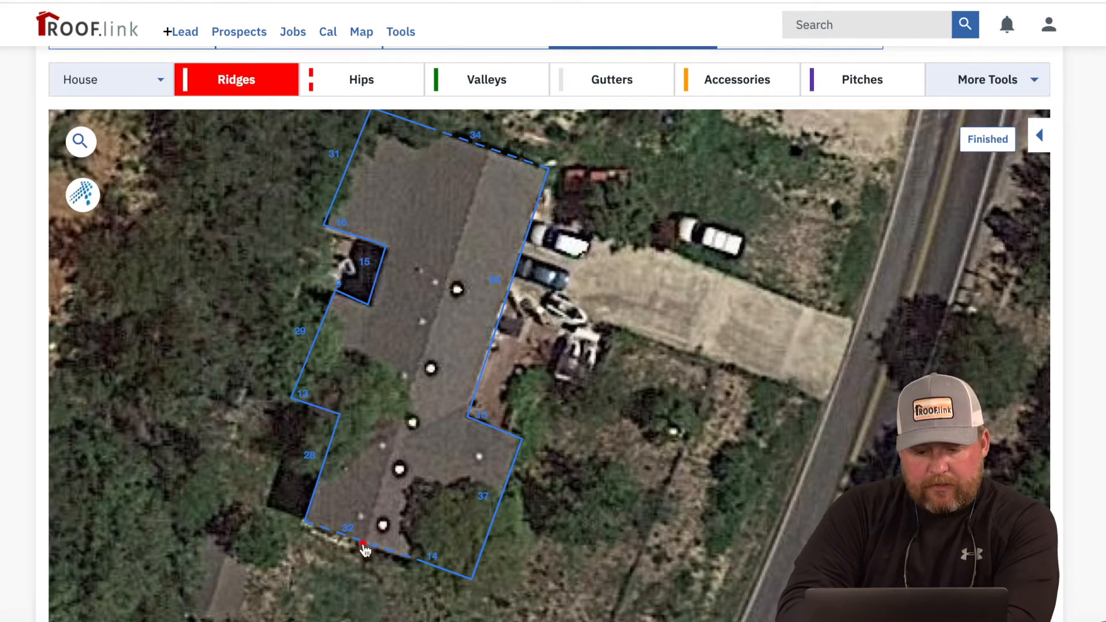
click(485, 149)
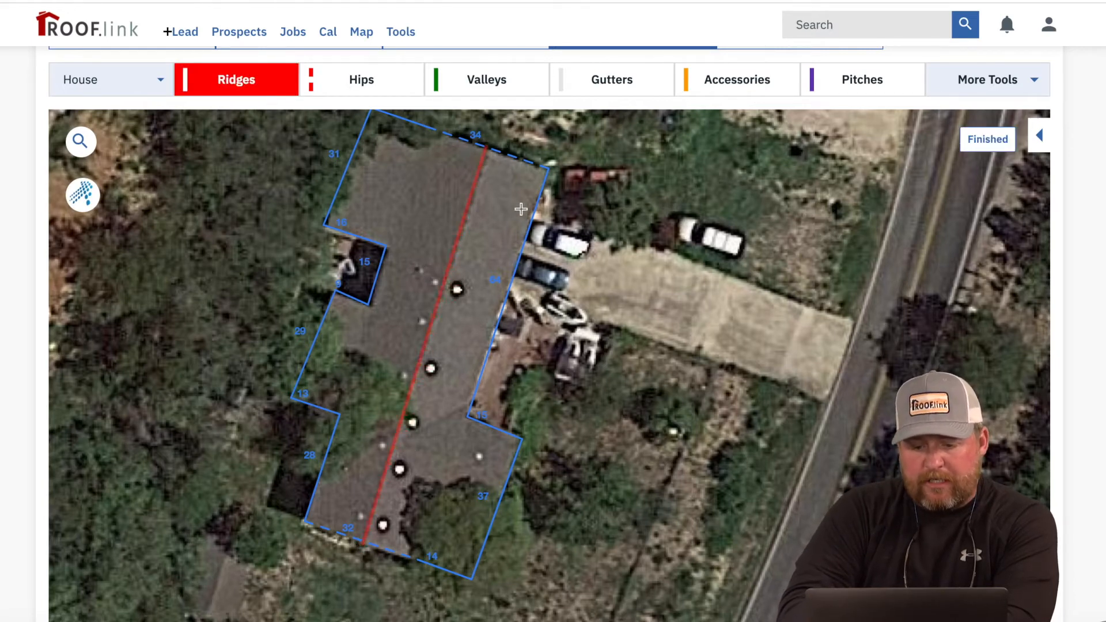
click(987, 139)
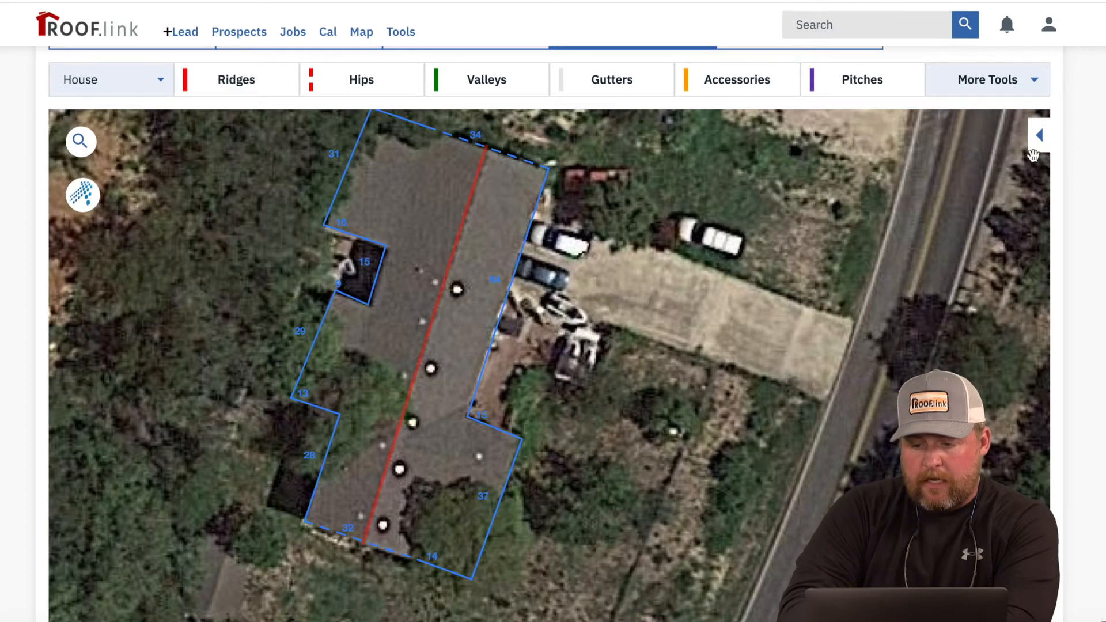
click(1040, 136)
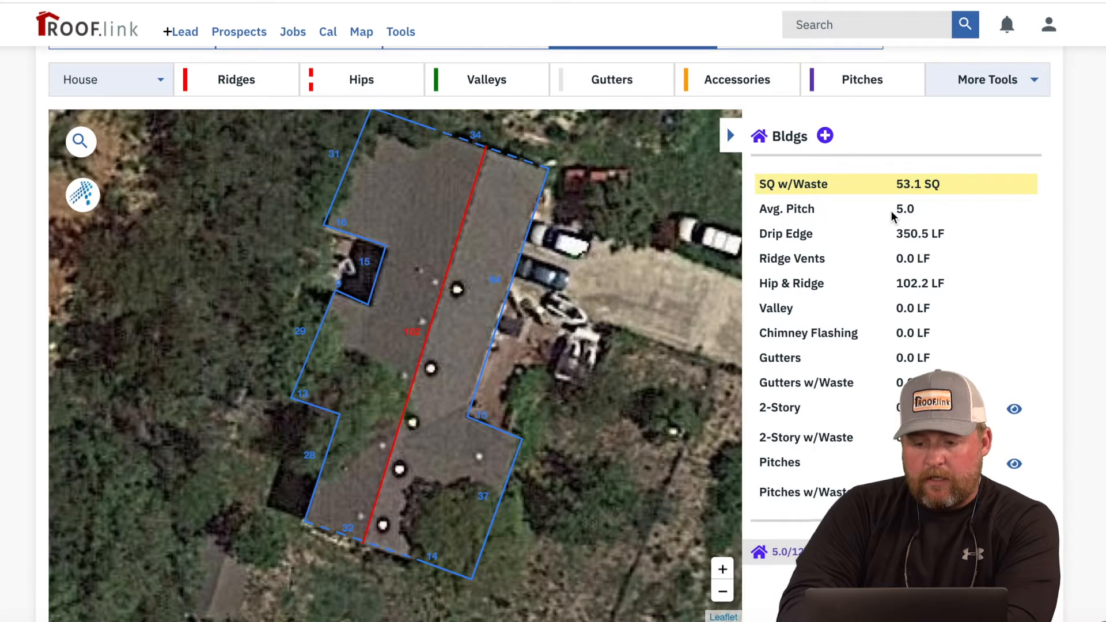
click(731, 136)
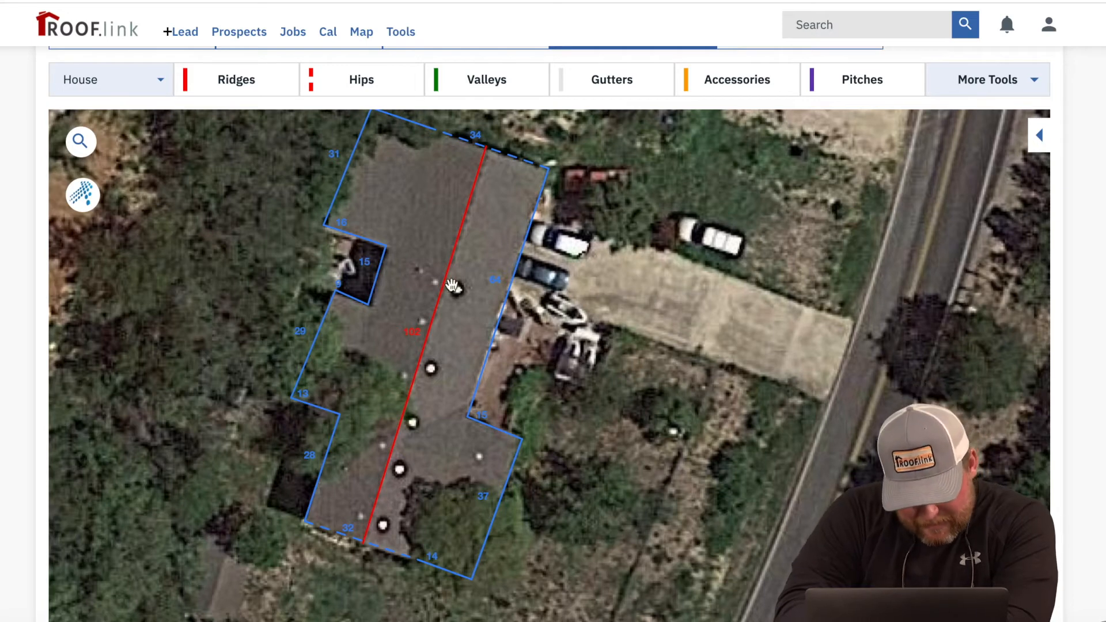
Step: Draw a short ridge line across the lower wing
click(242, 81)
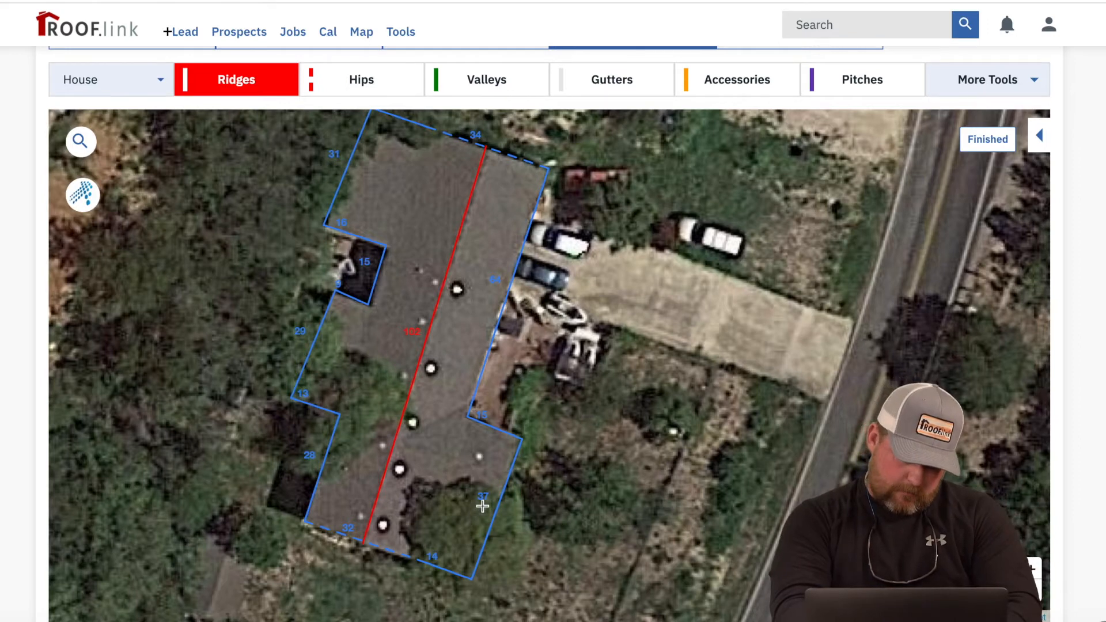
click(404, 444)
click(460, 466)
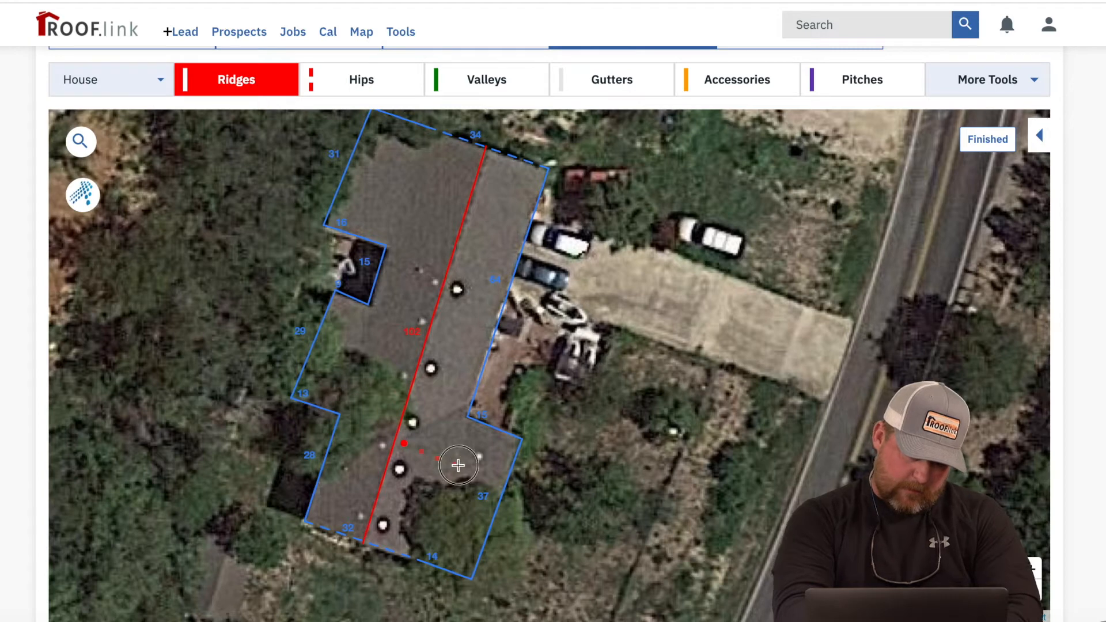
Step: Draw valleys from the ridge junction to the inner corner and from the main ridge to the bottom edge
click(485, 81)
click(405, 443)
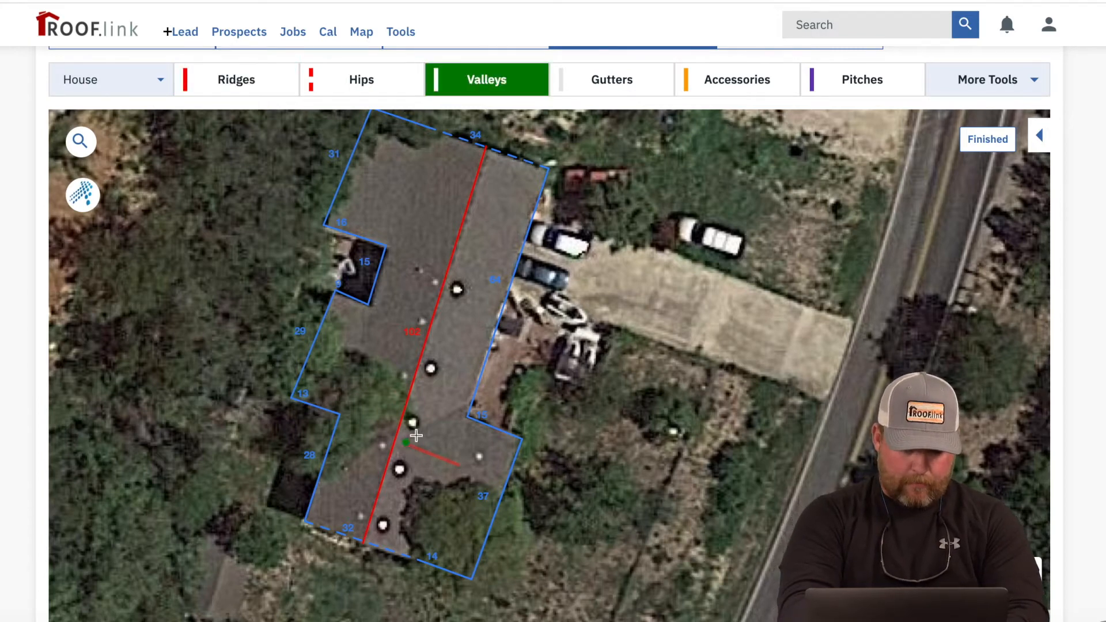
click(466, 406)
click(402, 453)
click(427, 548)
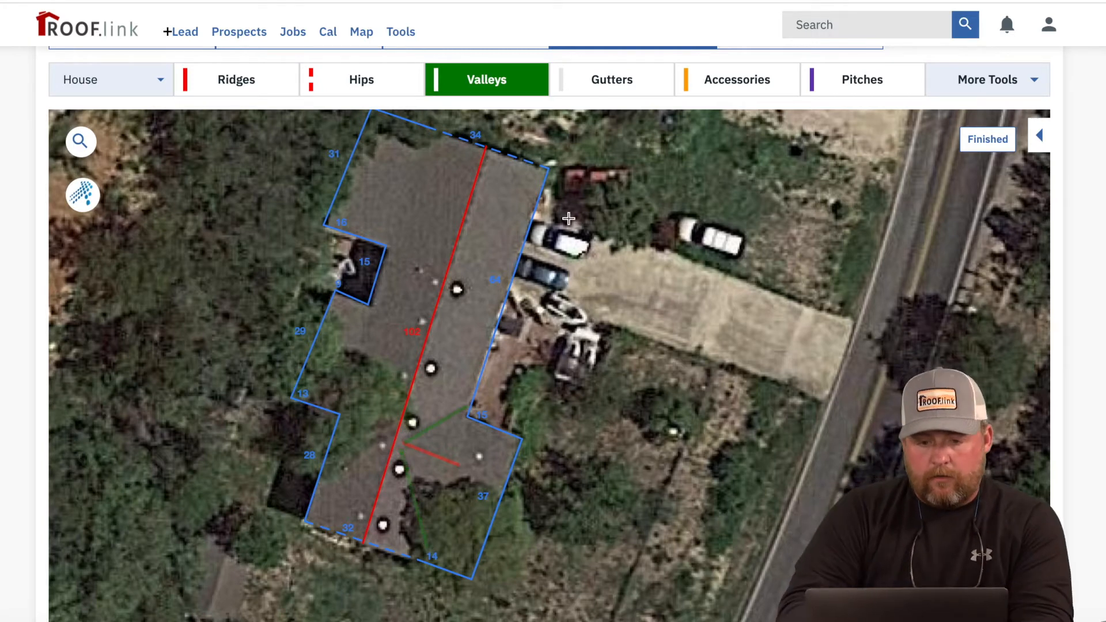
click(633, 95)
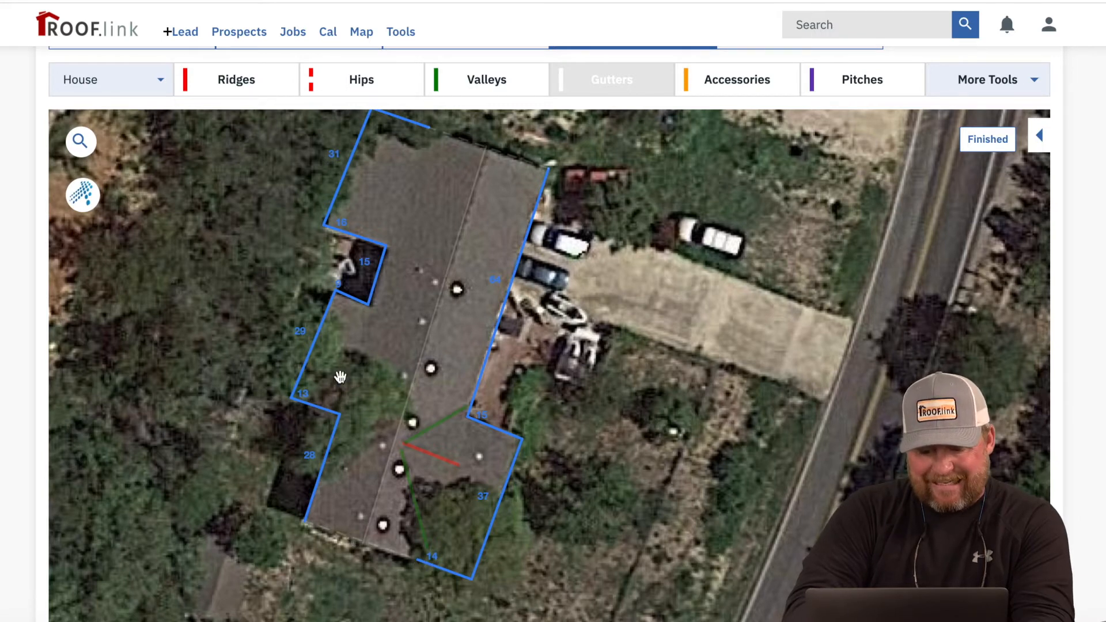
Step: Mark the 14, 37, 15 and long right roof edges as gutters
click(433, 559)
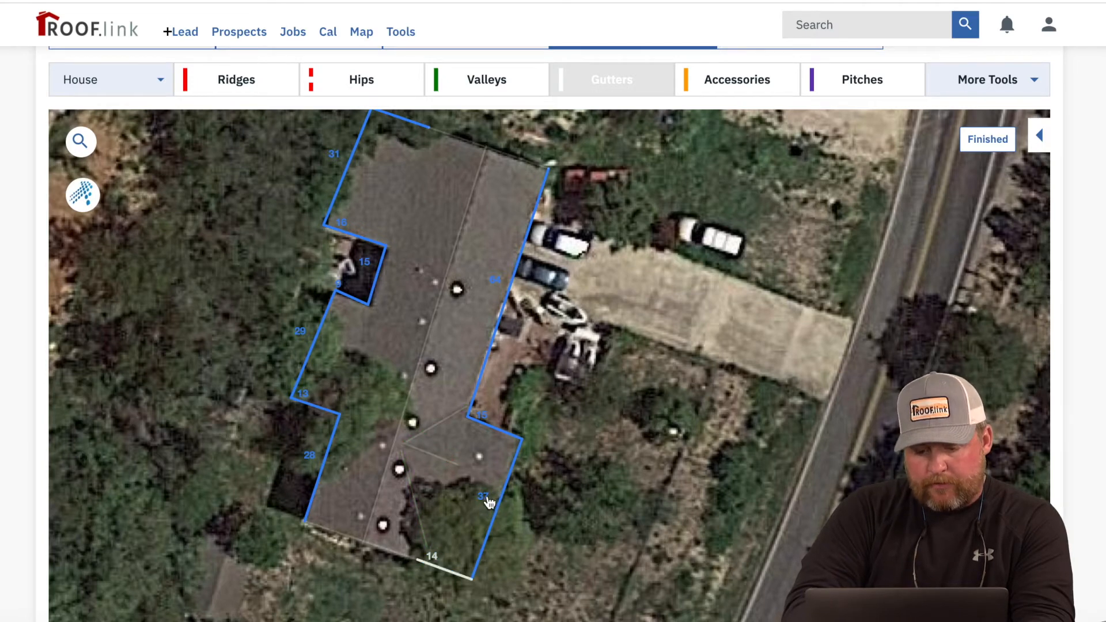
click(489, 503)
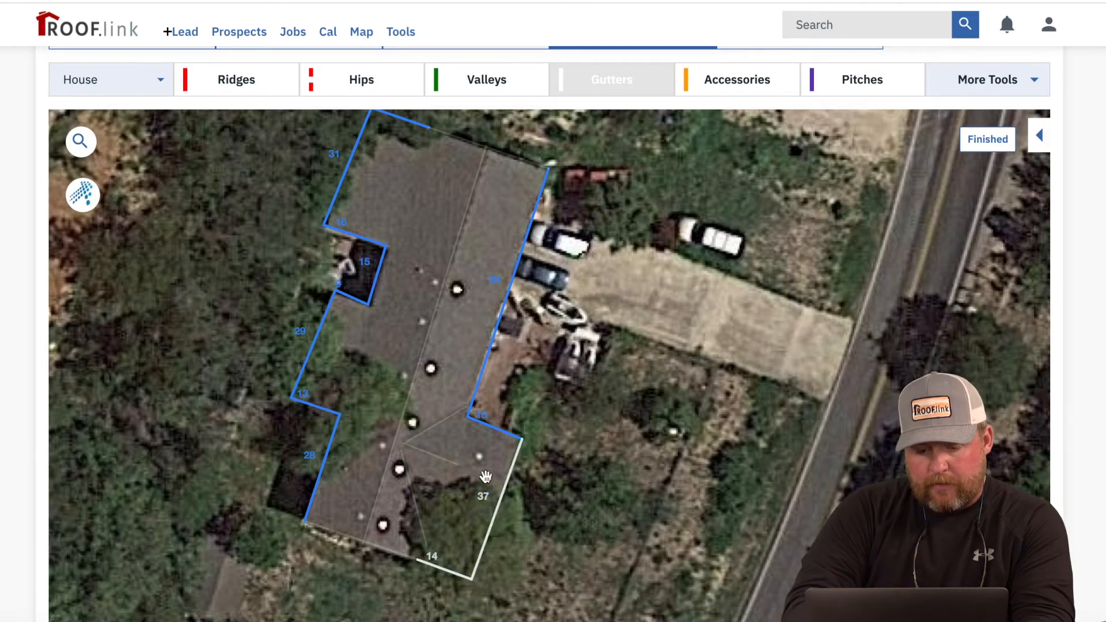
click(484, 418)
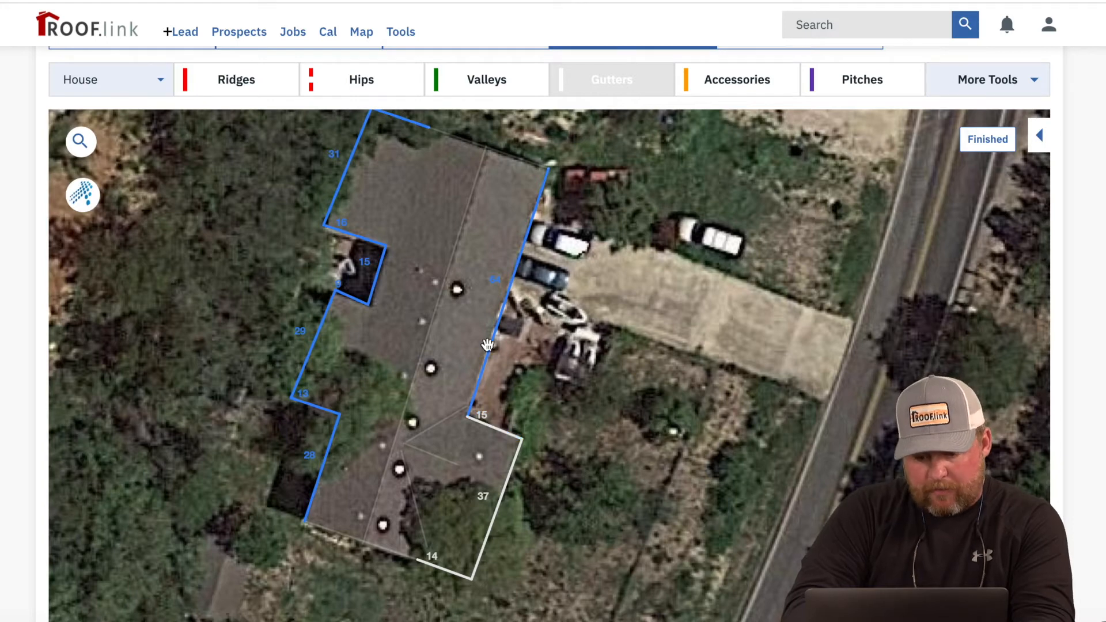
click(498, 282)
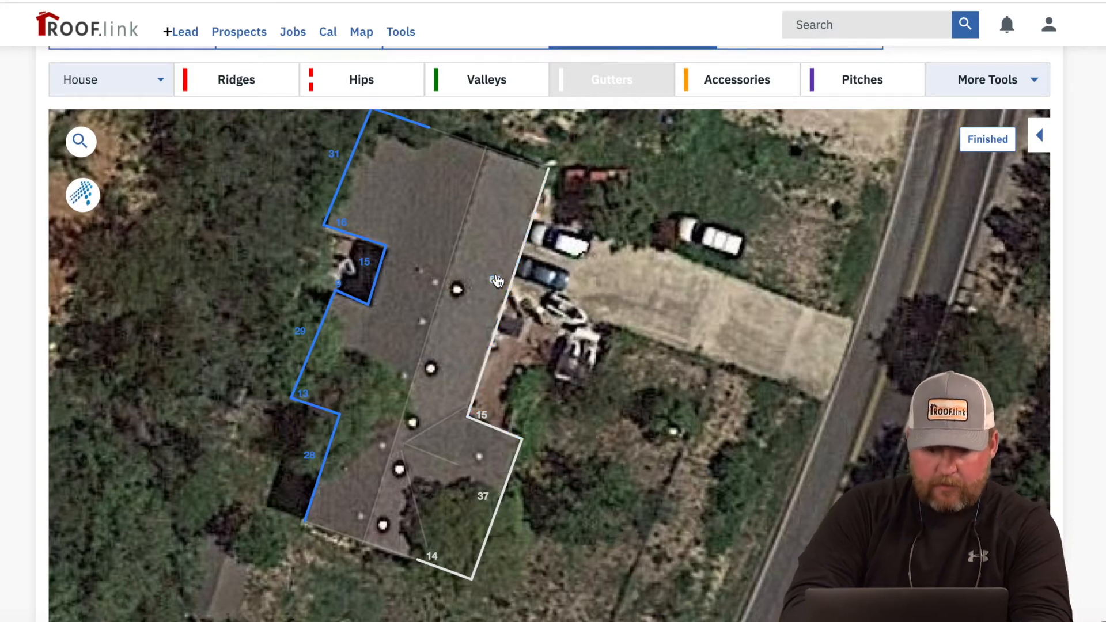
click(740, 84)
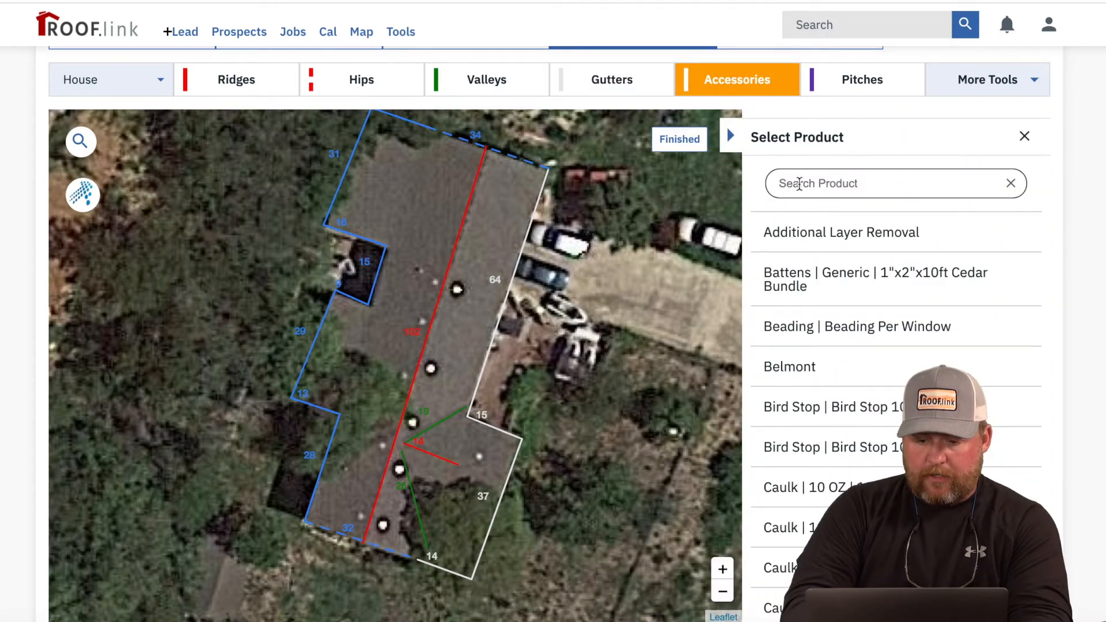
Step: Place a 5" 1st Story downspout at the roof corner
text(d)
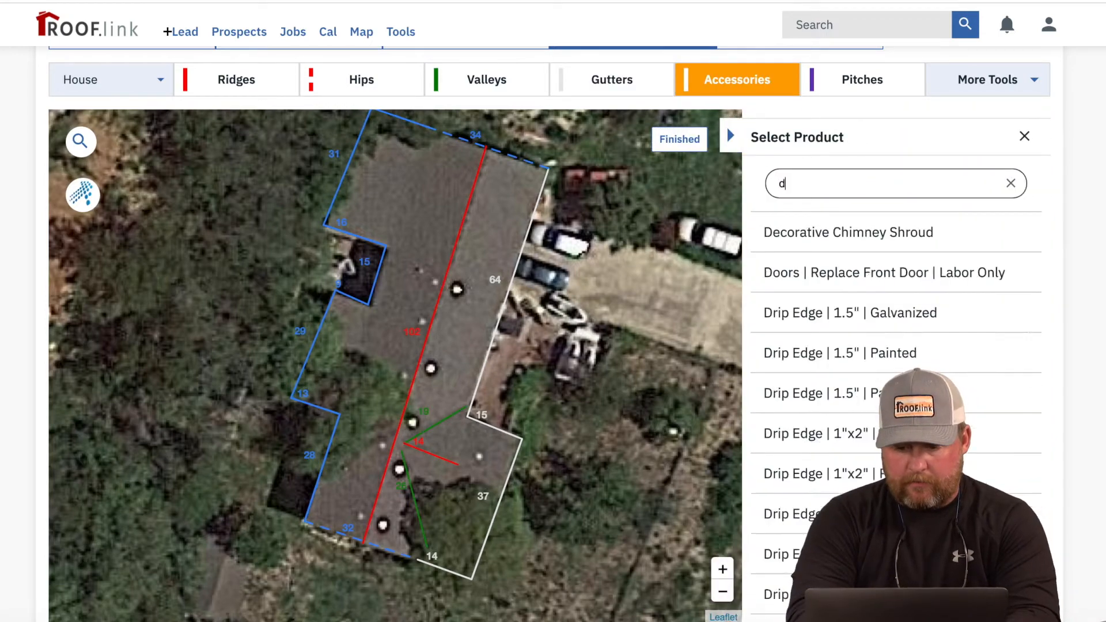
text(own)
click(877, 236)
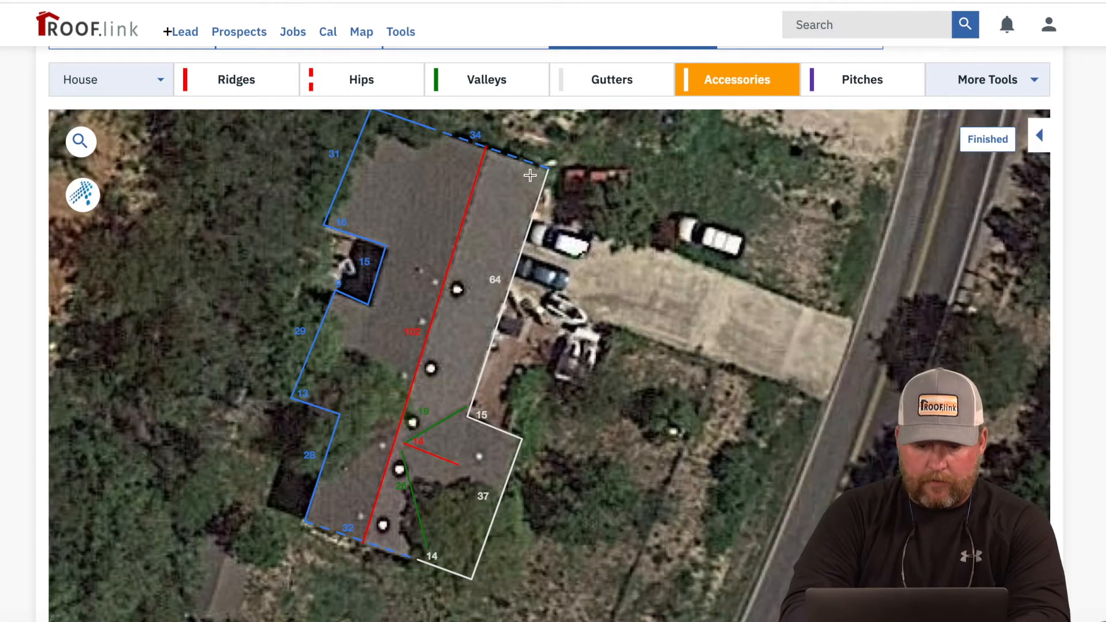
click(560, 169)
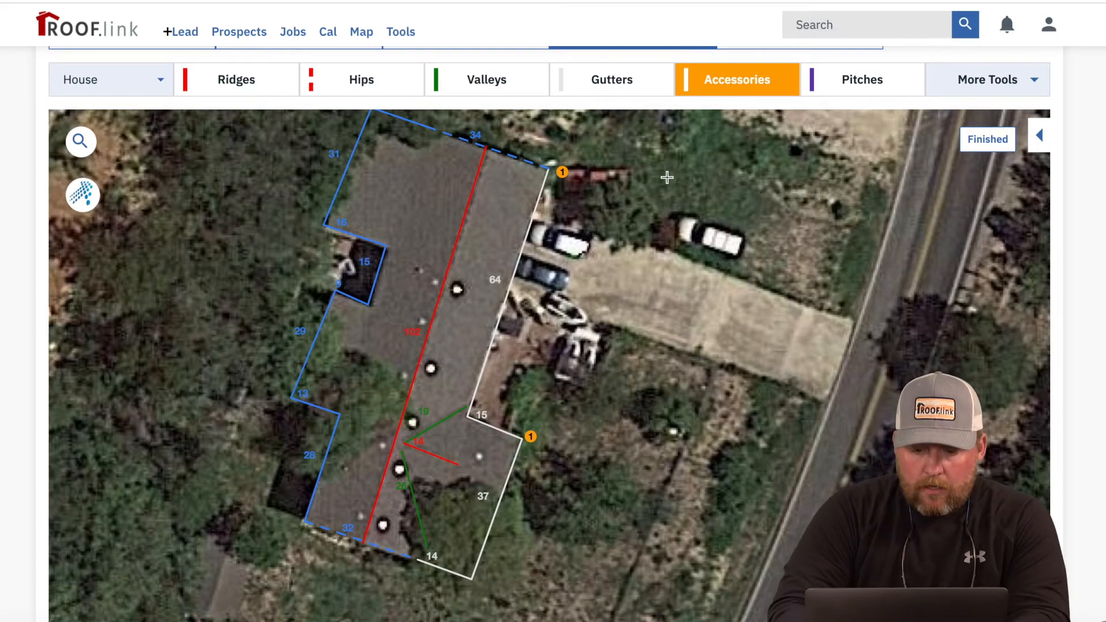
click(1000, 151)
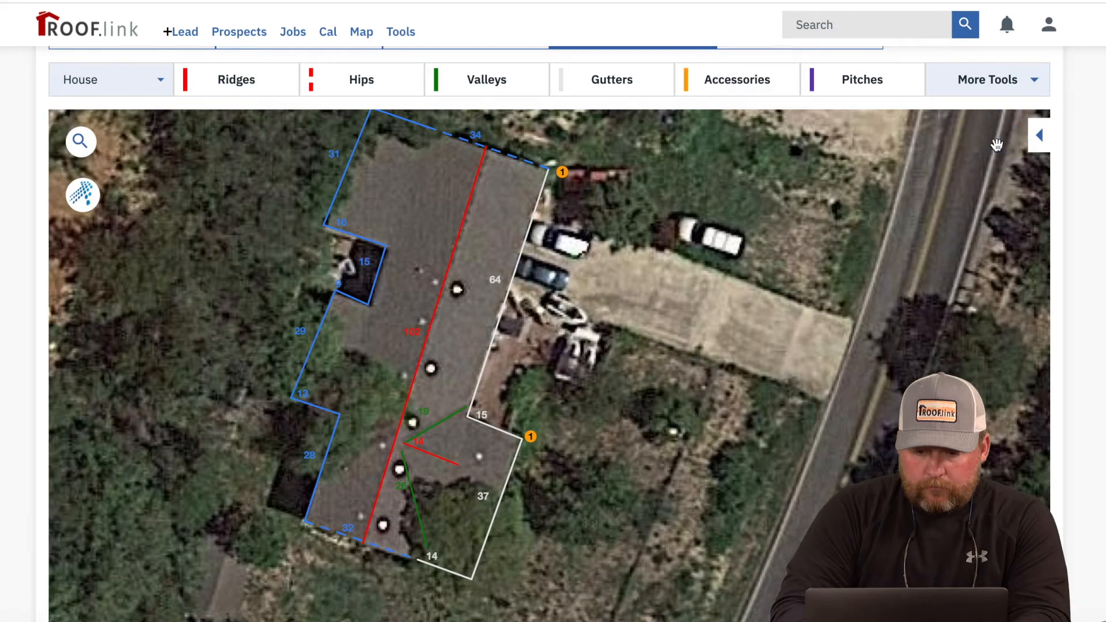
Step: Place four aluminum 750 Turtle Vents on the roof vents
click(752, 81)
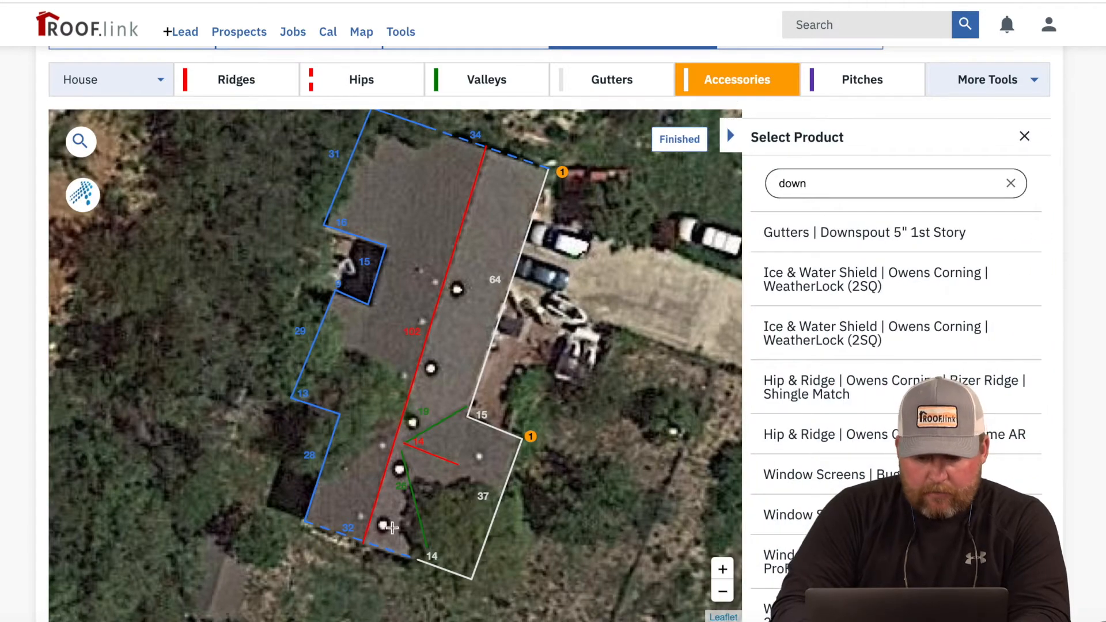
drag(829, 183, 762, 190)
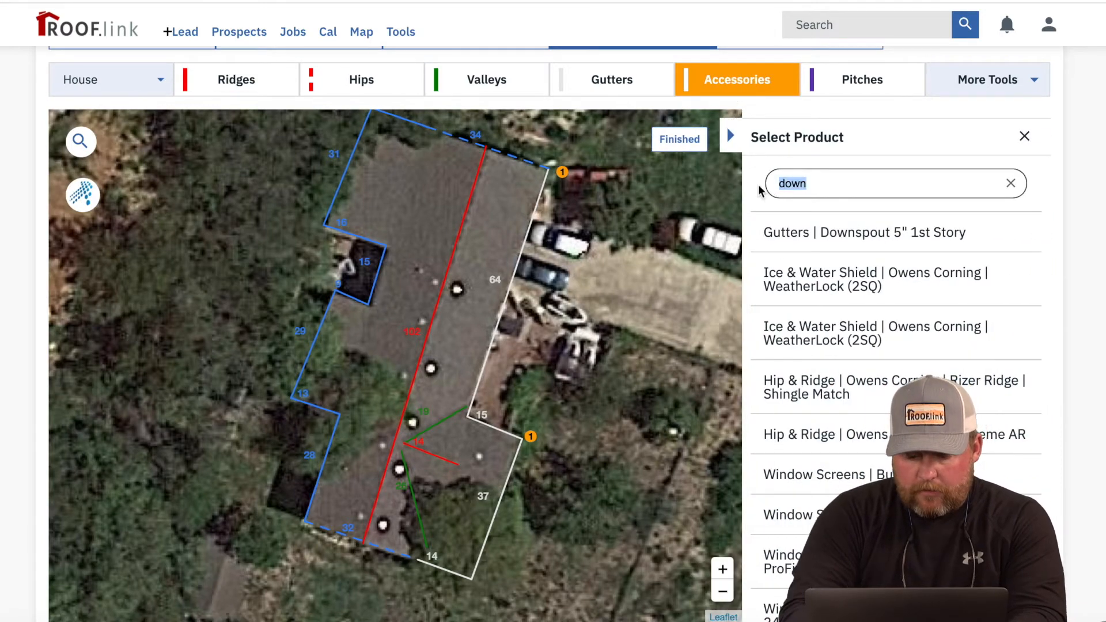
text(L)
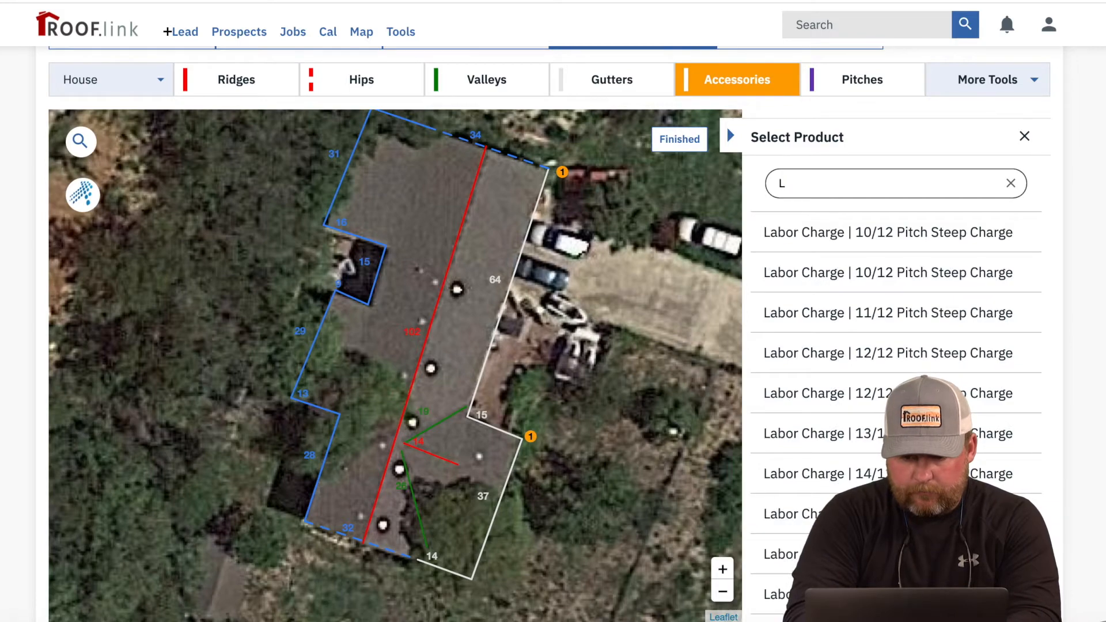
text(ow pr)
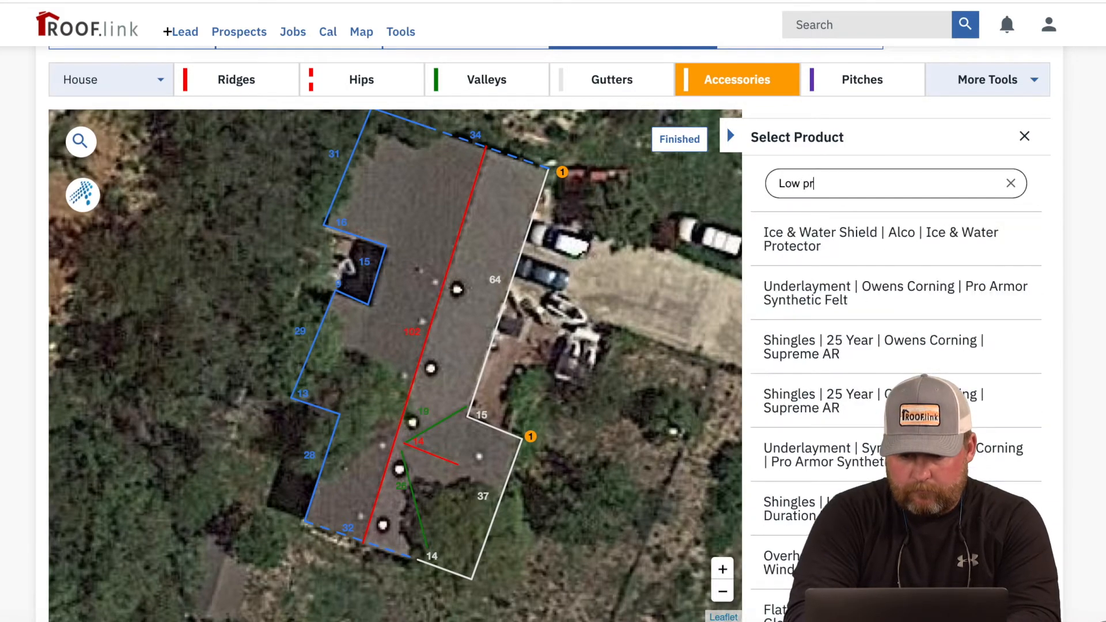
text(of)
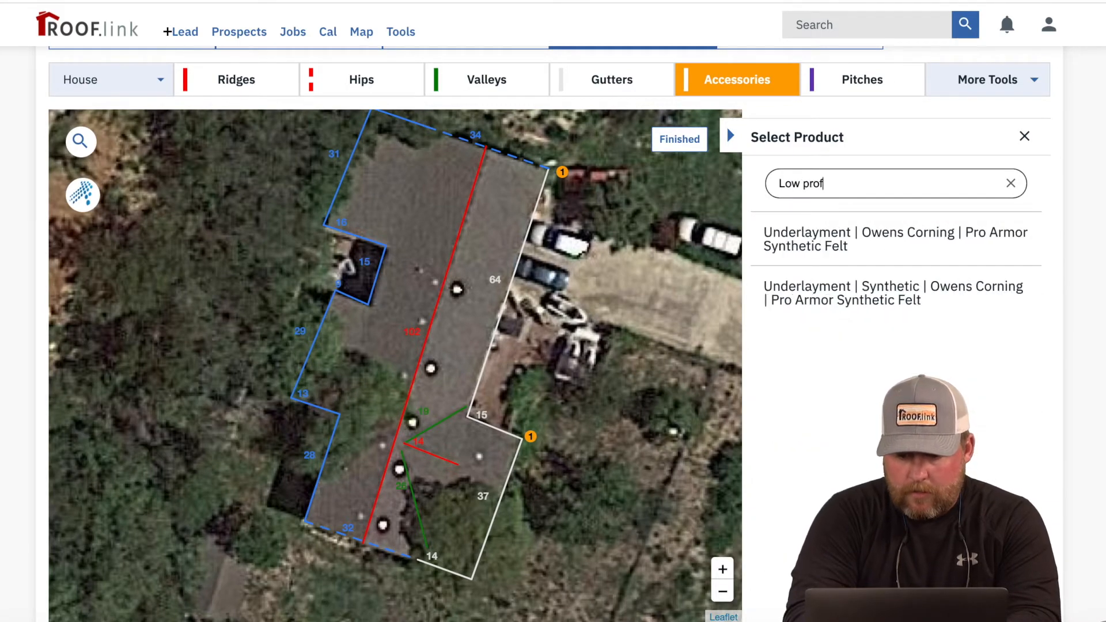
key(BackSpace)
key(BackSpace)
key(BackSpace)
key(BackSpace)
key(BackSpace)
key(BackSpace)
key(BackSpace)
key(BackSpace)
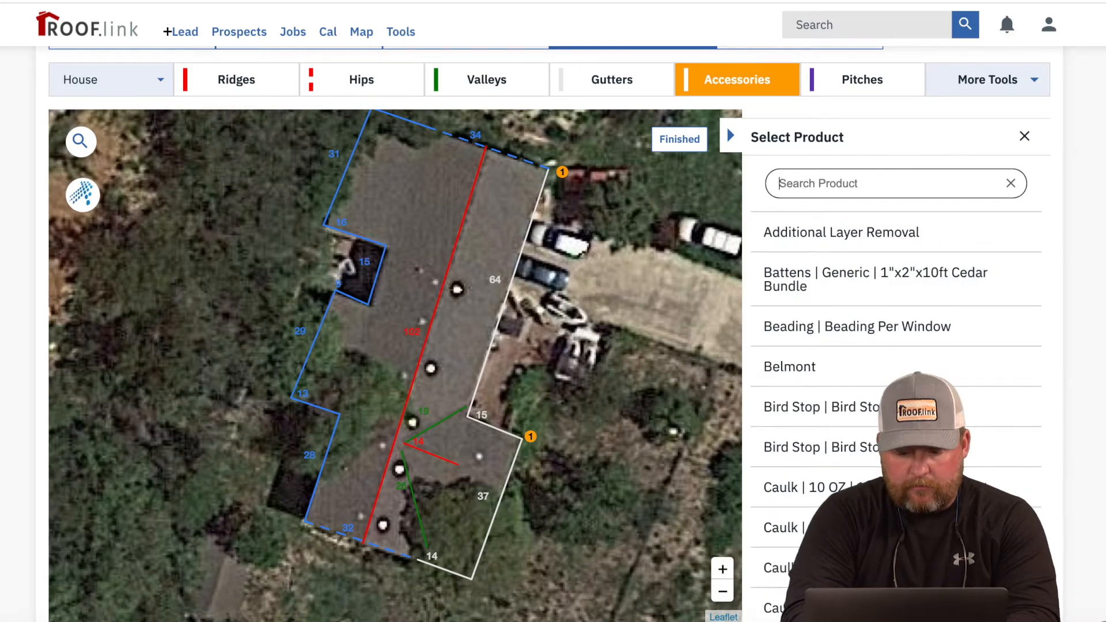
text(Turt)
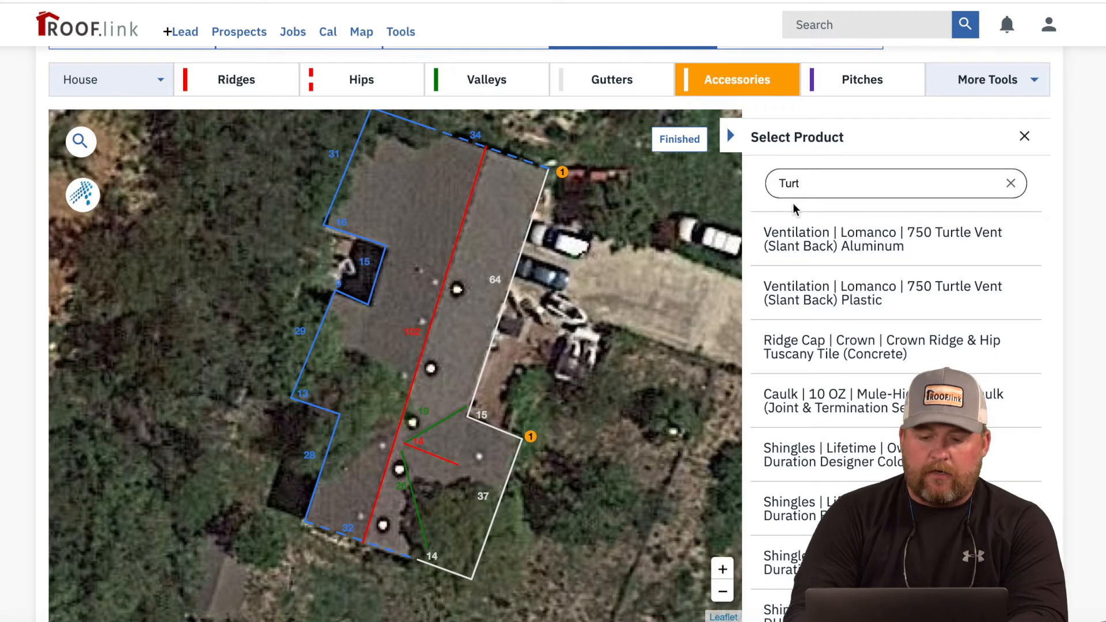
click(817, 240)
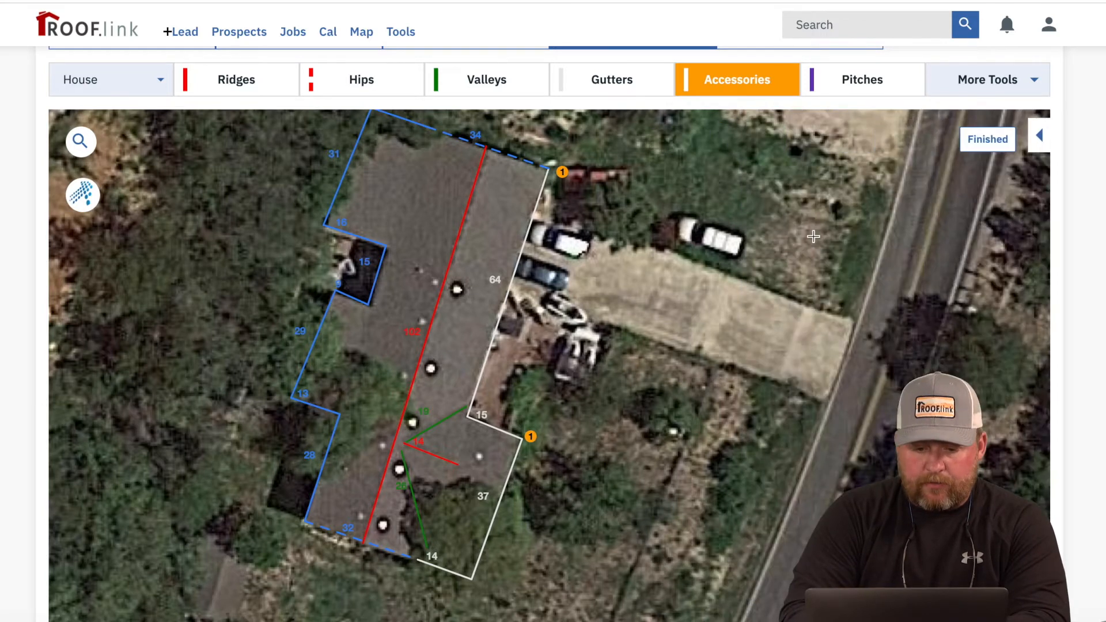
click(455, 291)
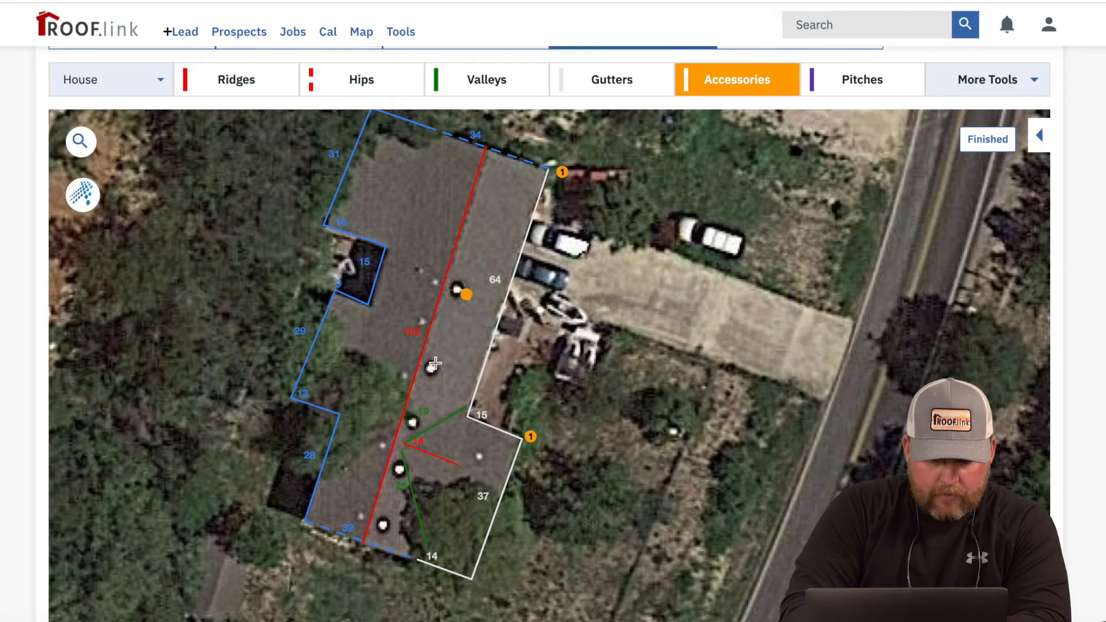
click(414, 426)
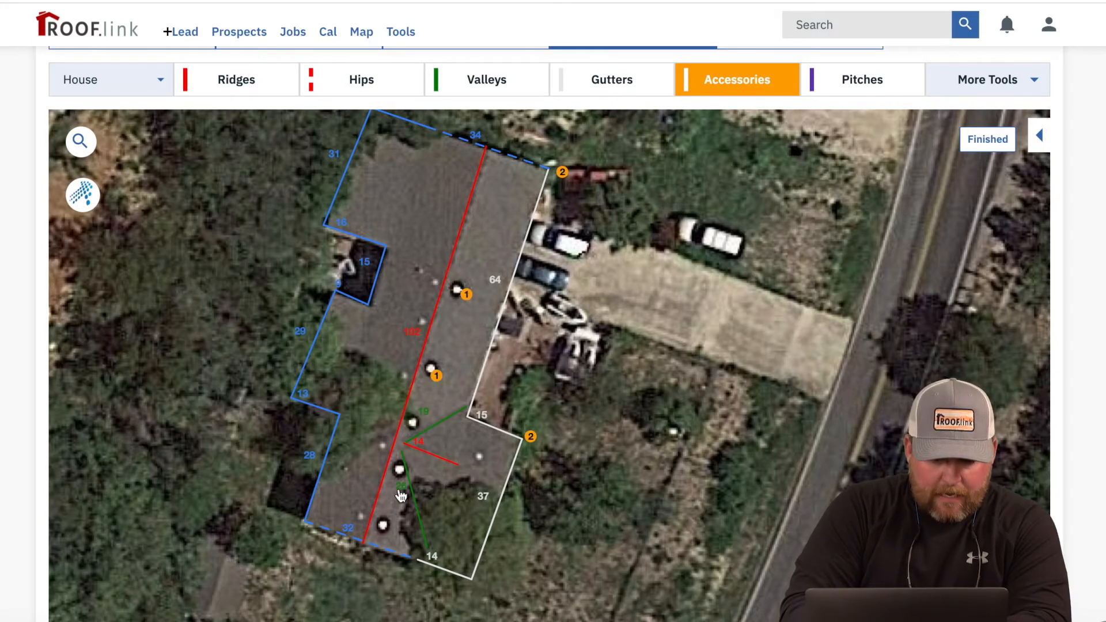
click(398, 471)
click(382, 525)
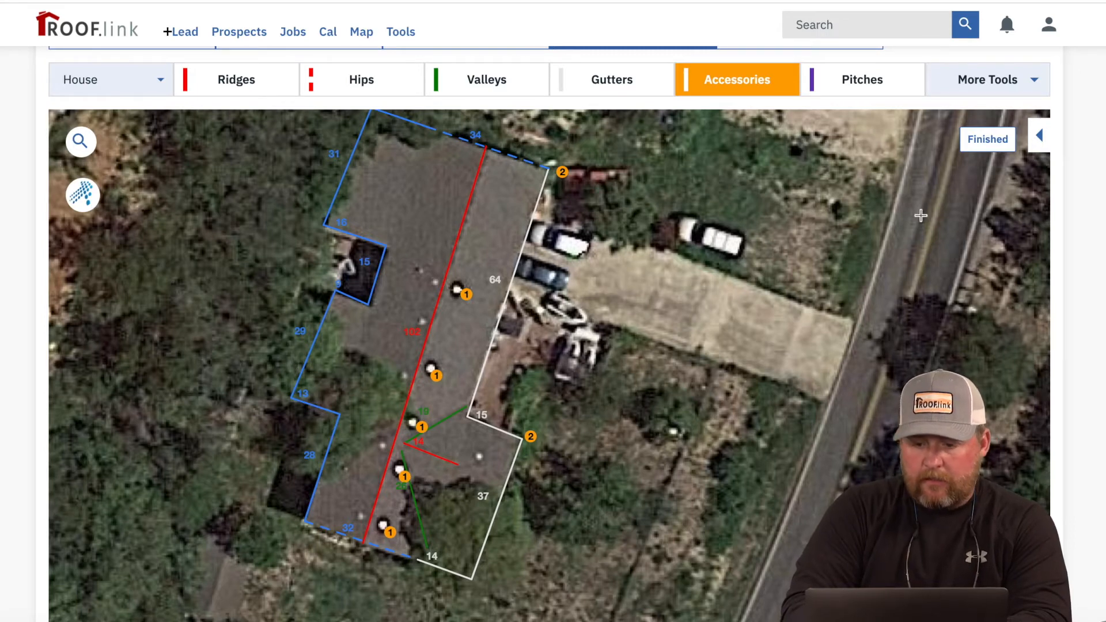
click(988, 140)
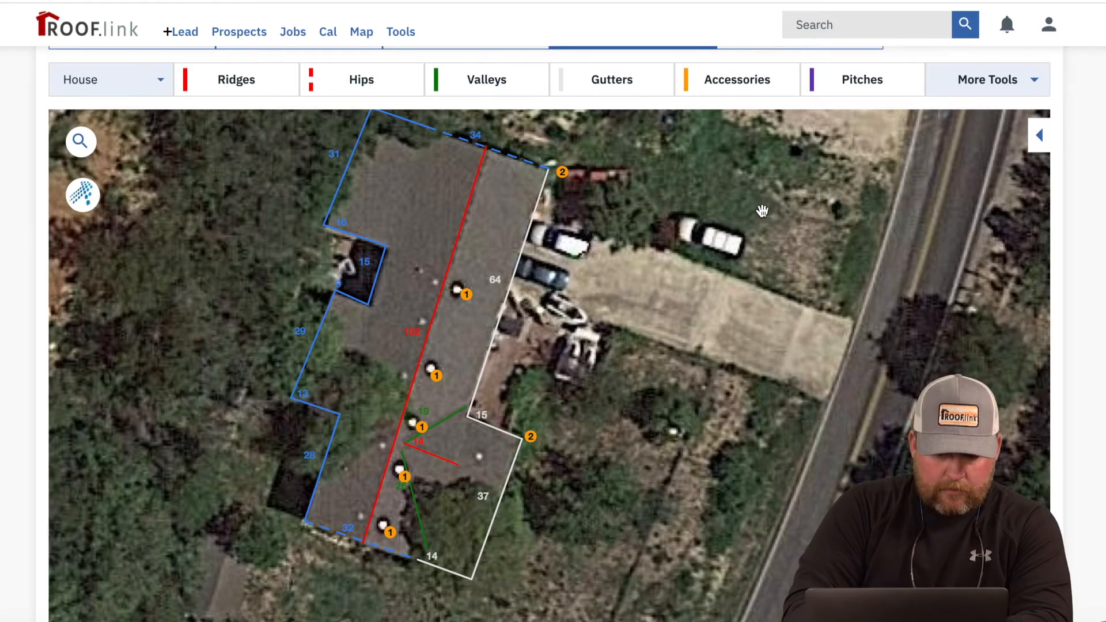
Step: Search 'Pipe' and place three 1.5" lead pipe jacks on the roof
click(723, 75)
click(790, 179)
double_click(790, 179)
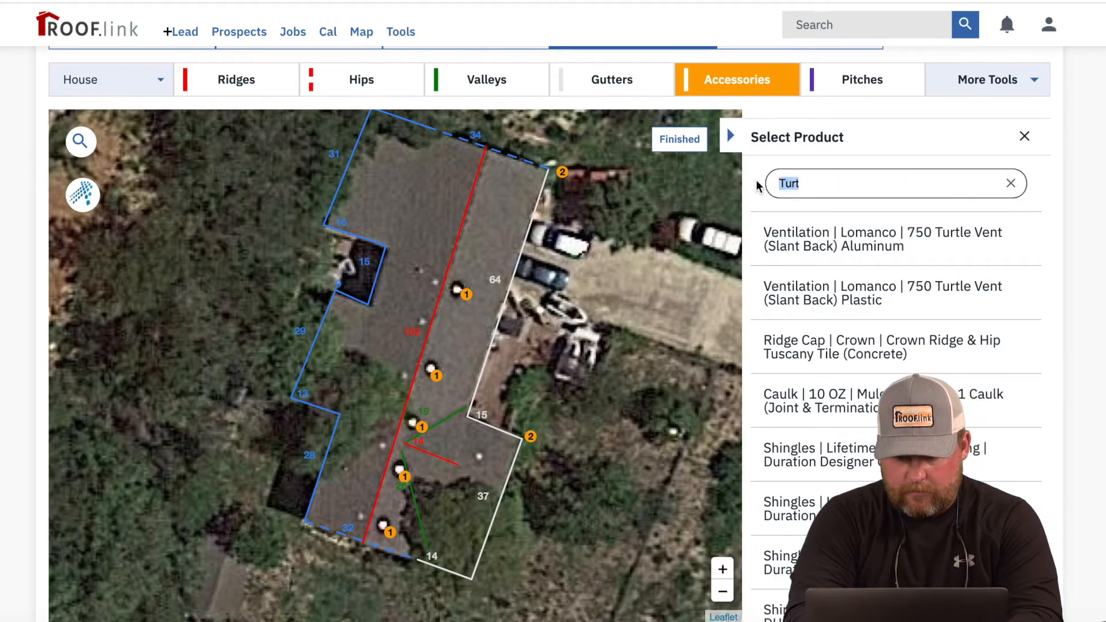
text(Ple)
key(BackSpace)
key(BackSpace)
text(ipe)
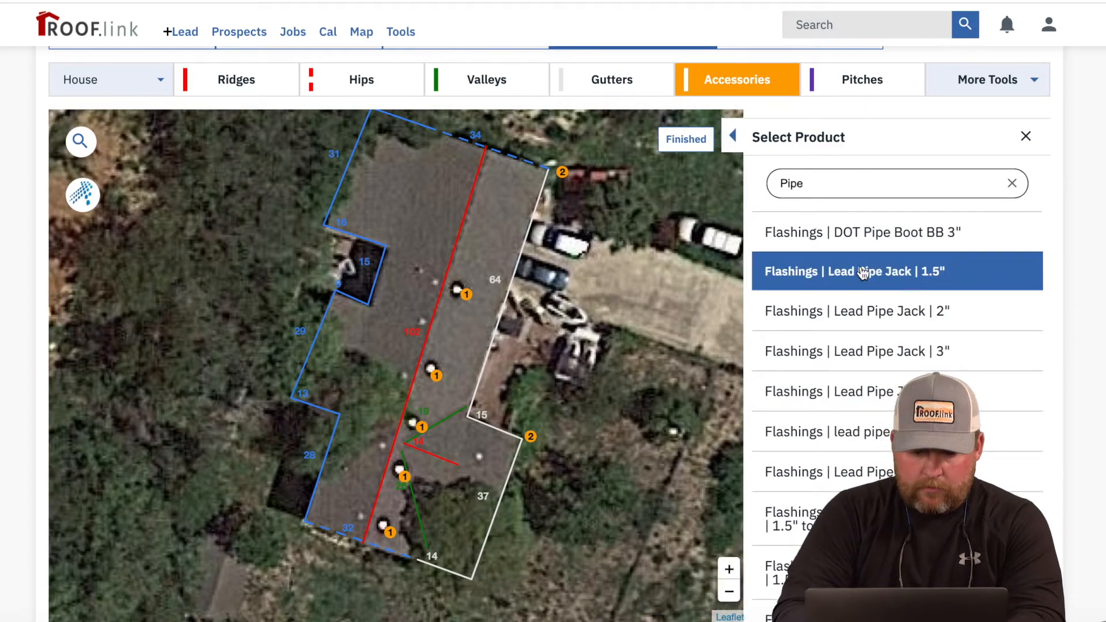
click(863, 272)
click(429, 261)
click(402, 322)
click(389, 405)
click(988, 139)
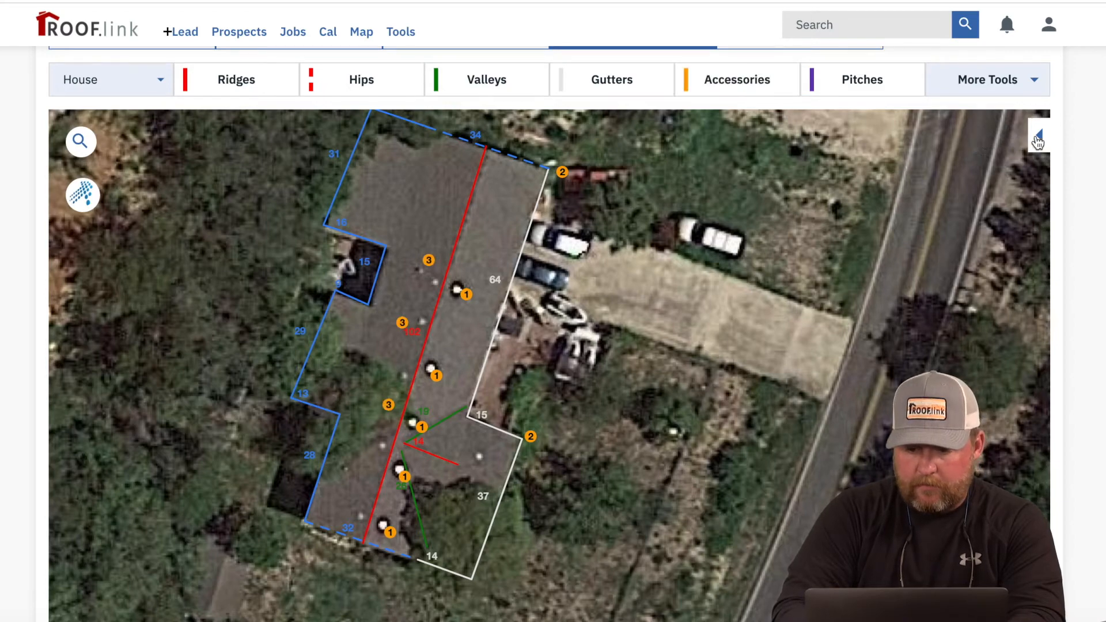
Step: Place two 2" lead pipe jacks and one 3" lead pipe jack on the roof
click(1038, 140)
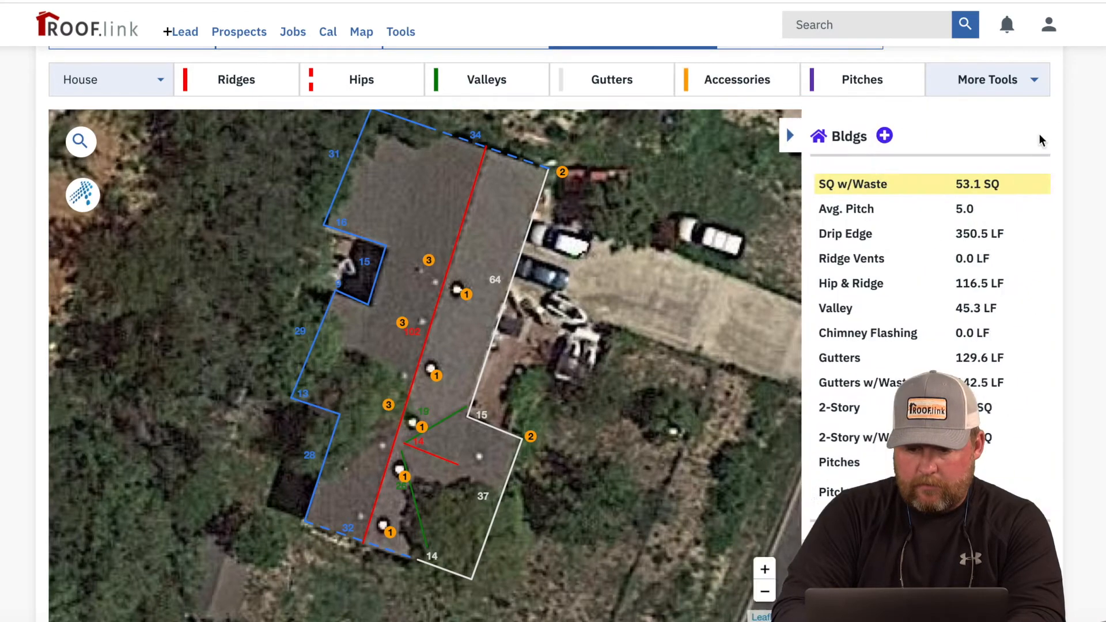
click(762, 91)
click(895, 313)
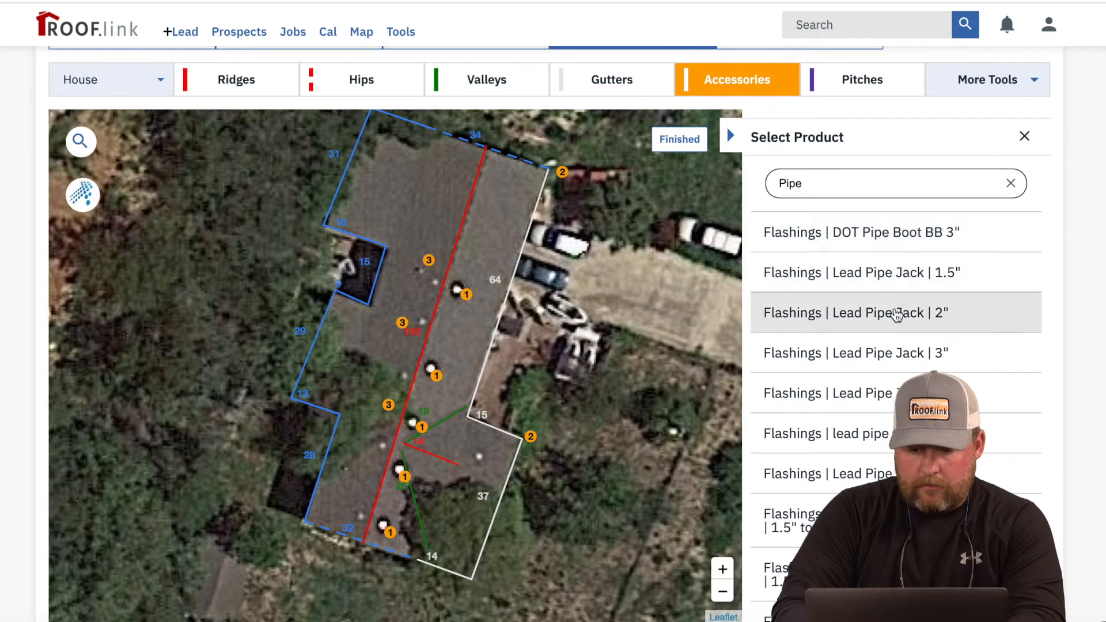
click(483, 239)
click(496, 199)
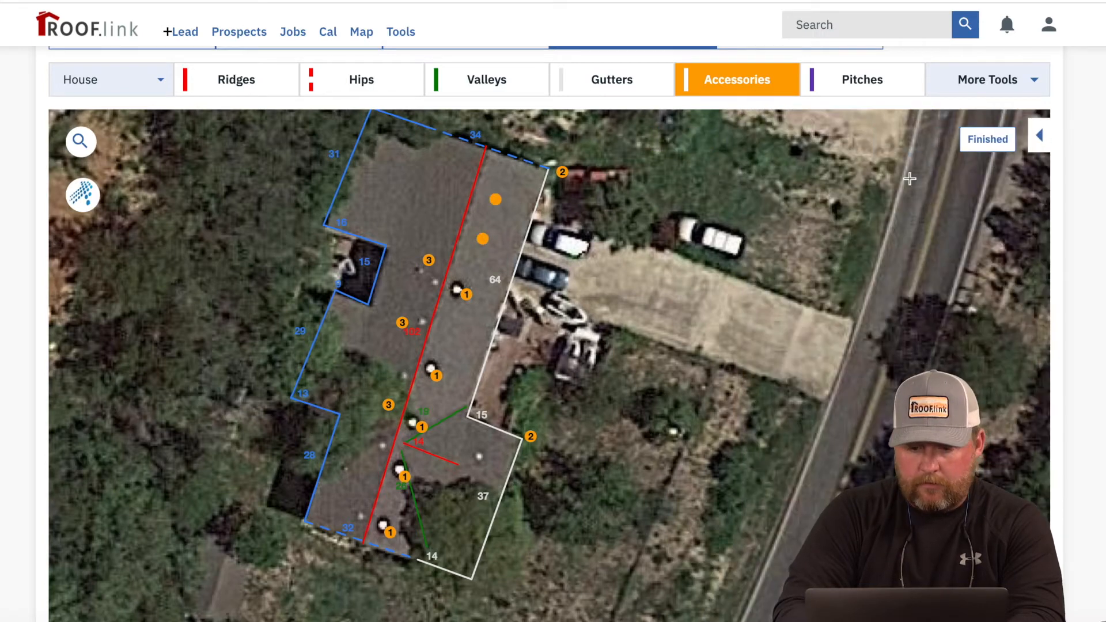
click(988, 139)
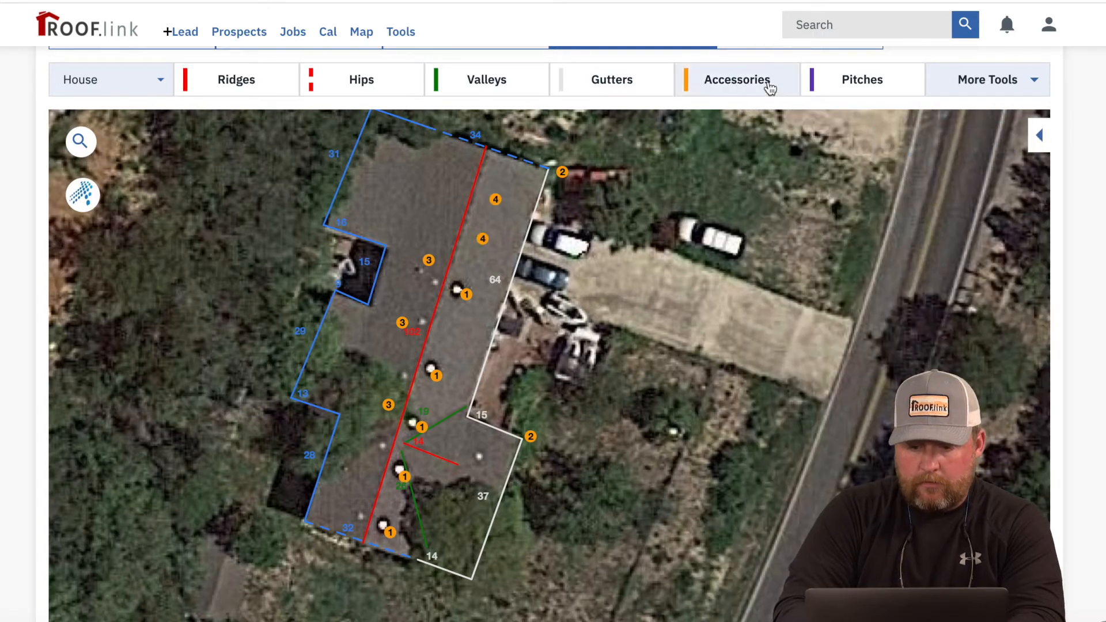
click(775, 92)
click(946, 361)
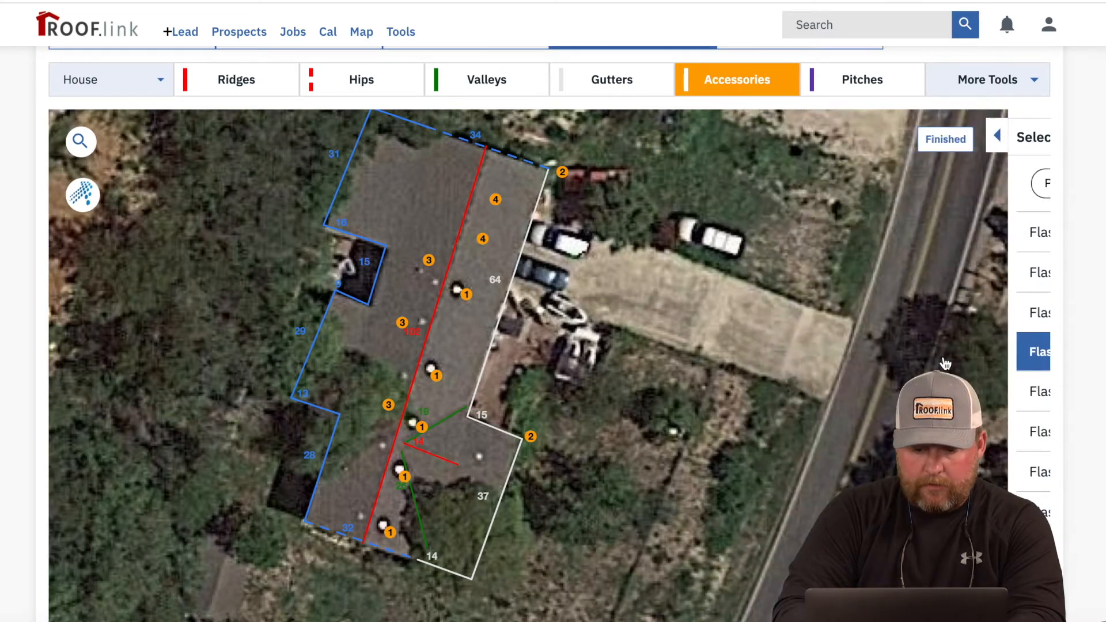
click(355, 482)
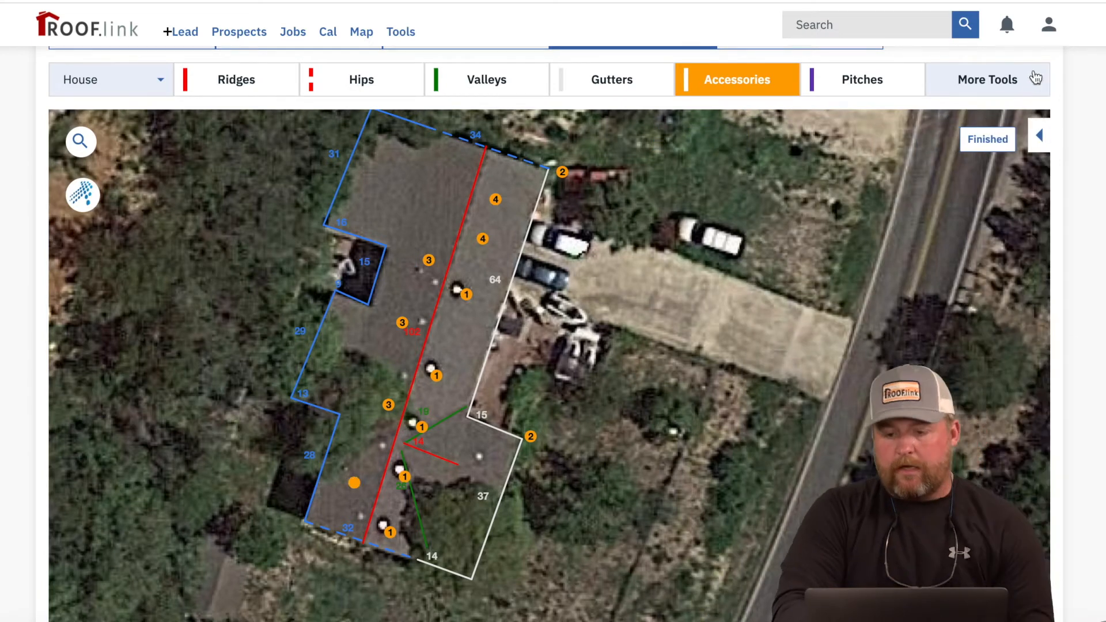
click(990, 138)
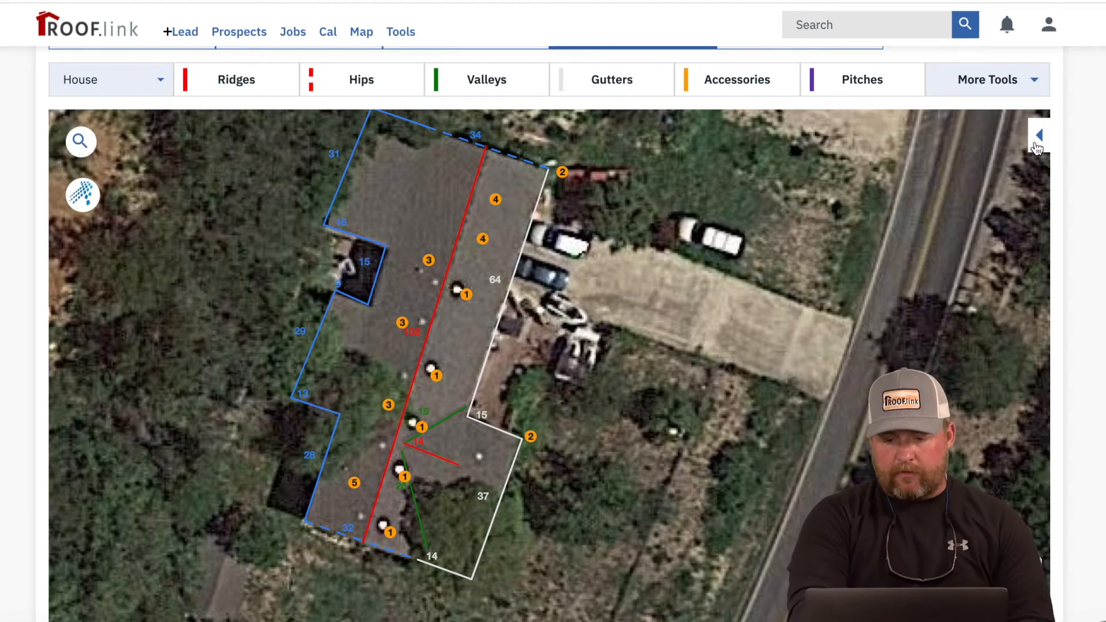
click(1015, 78)
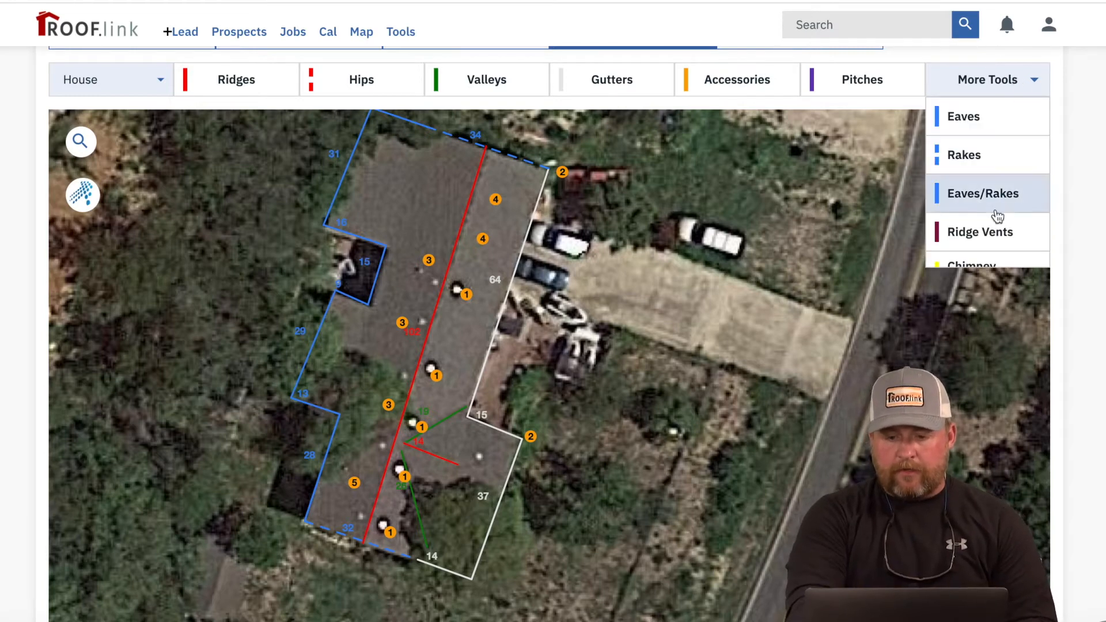
Step: Mark the 102 ft main ridge and the short 14 ft ridge as ridge vents
scroll(998, 217, down, 2)
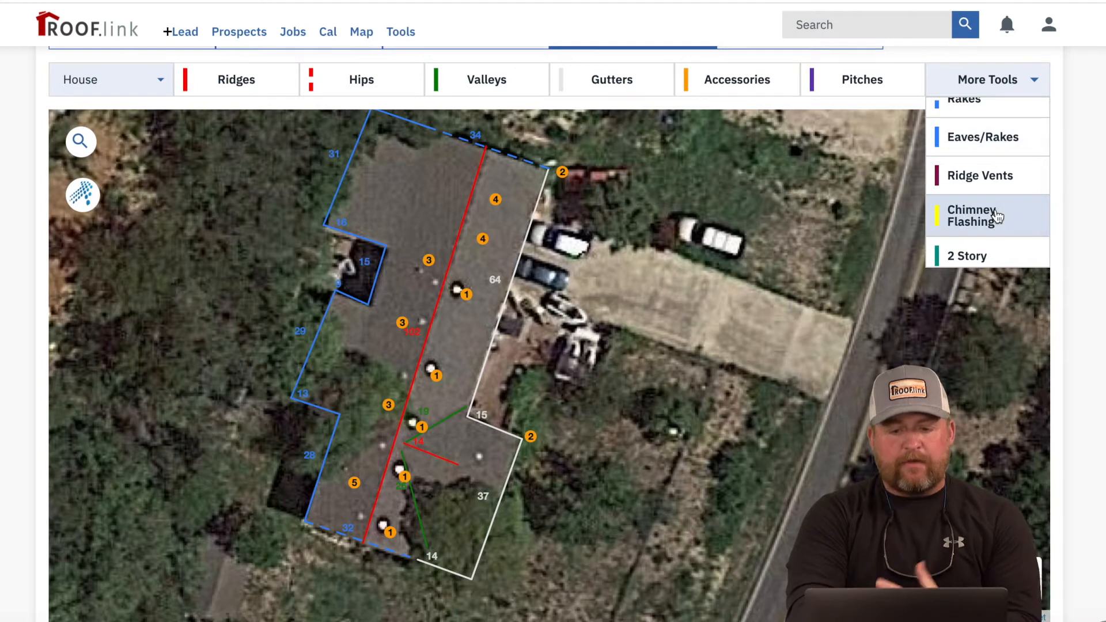
click(991, 182)
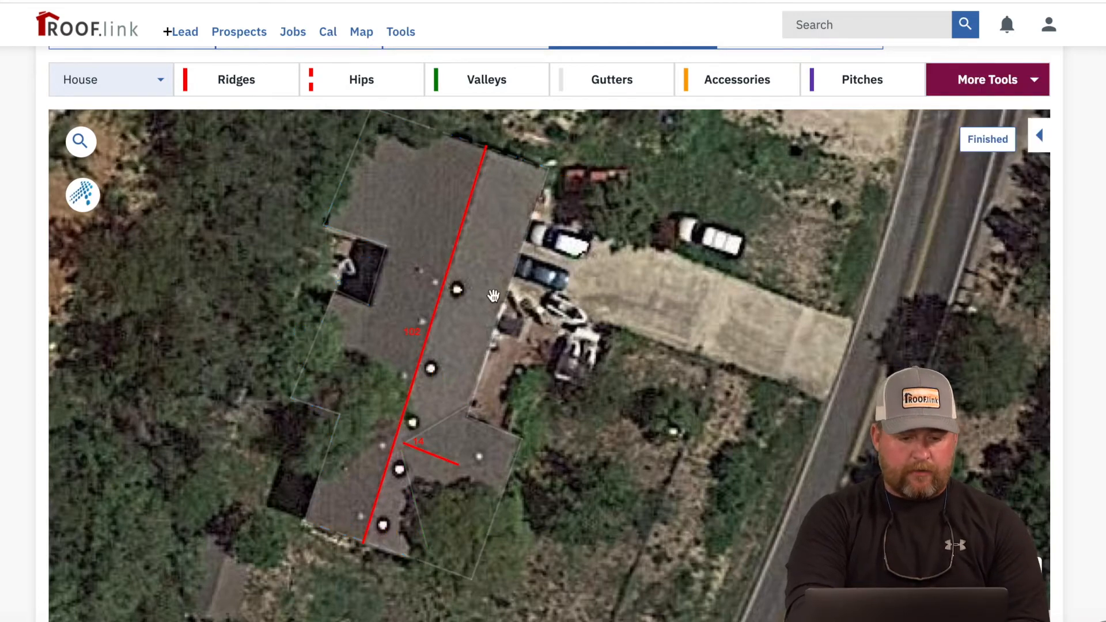
click(417, 333)
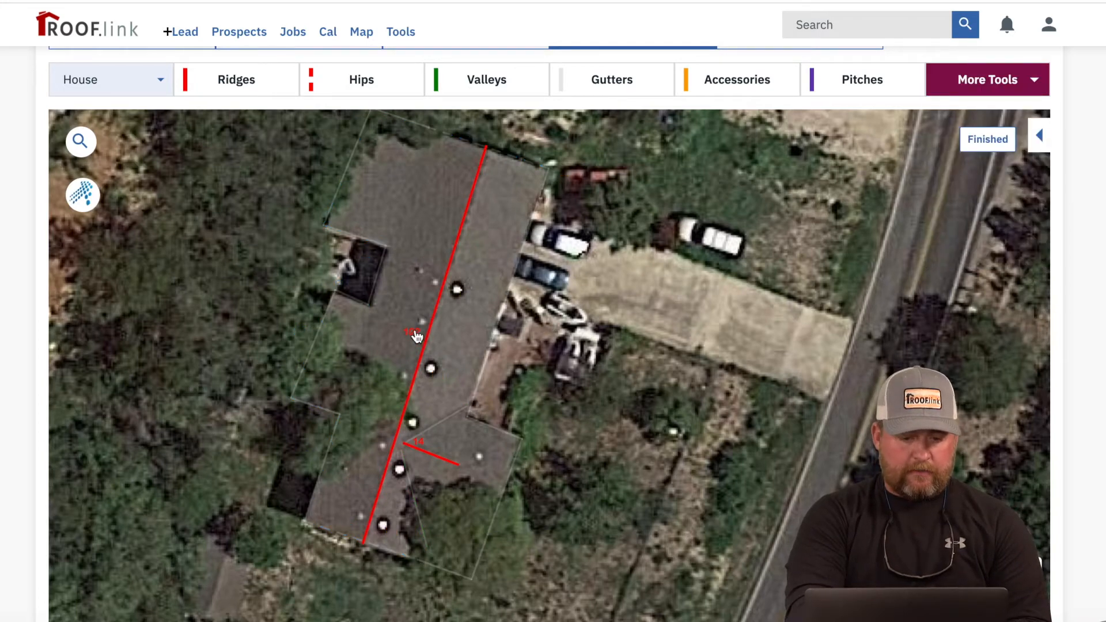
click(421, 440)
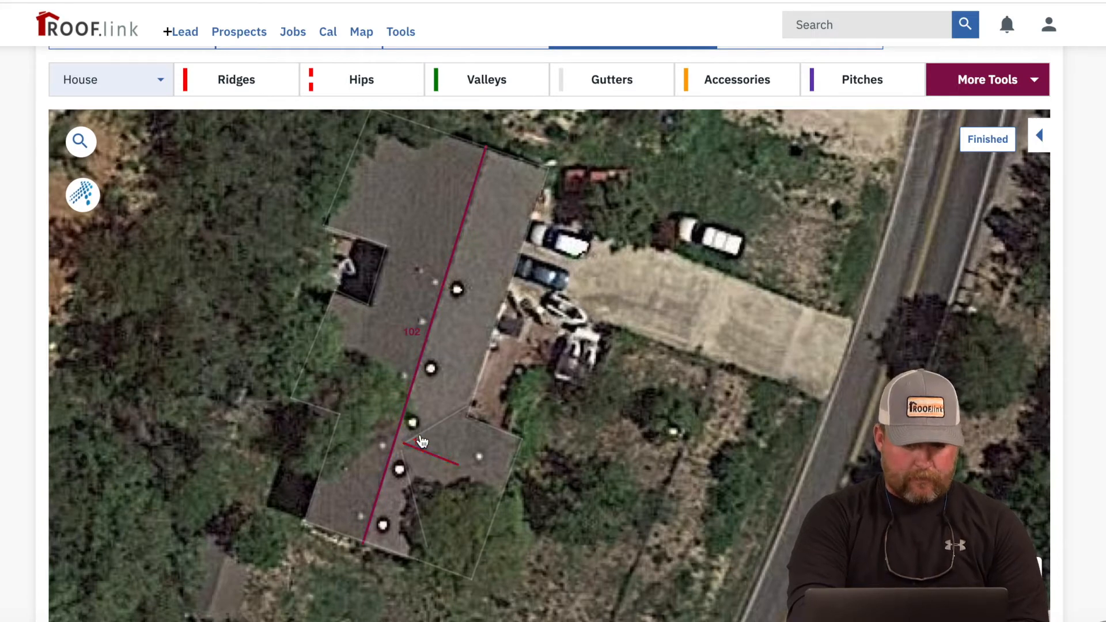
click(989, 139)
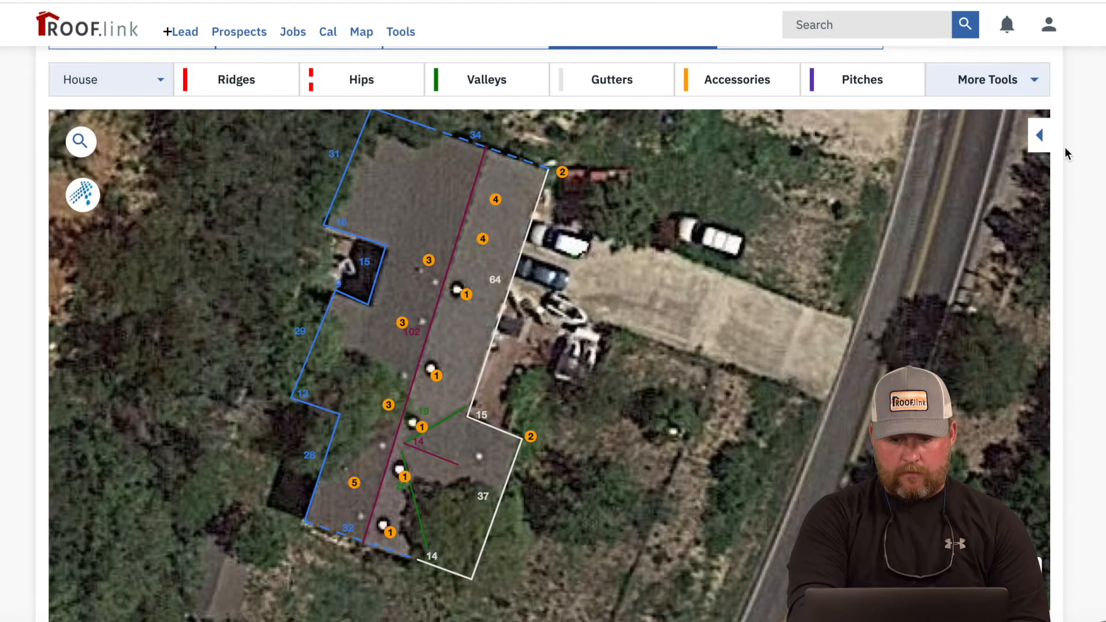
scroll(1087, 167, up, 3)
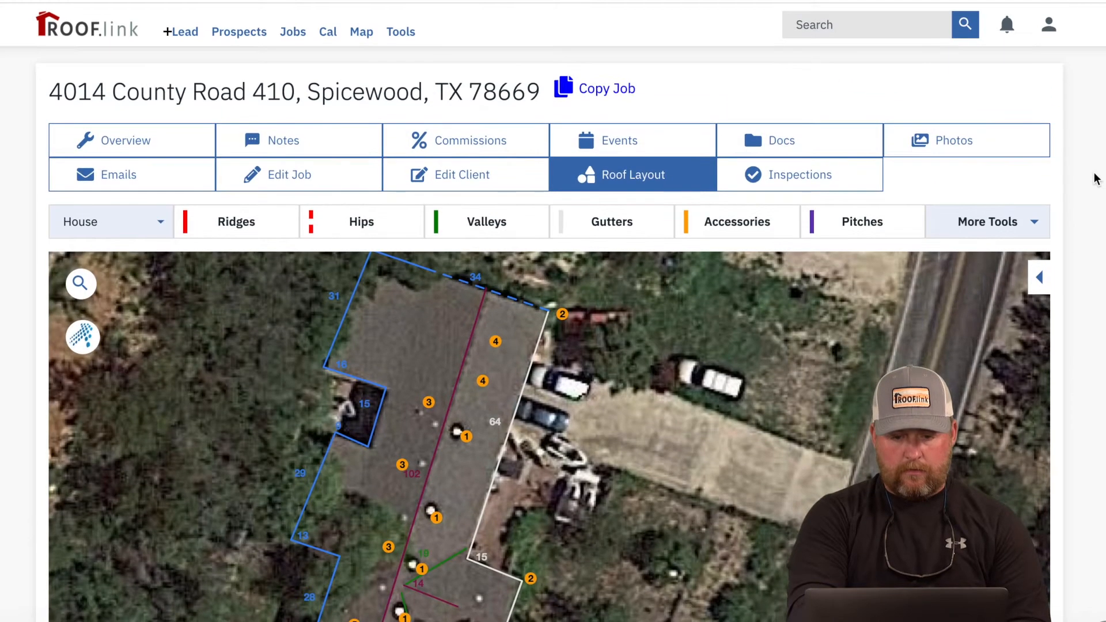
Step: From the job overview, submit a roof-layout estimate: Owens Corning Duration w/ Rizer template, ABC Supply, Insurance Bid
click(85, 143)
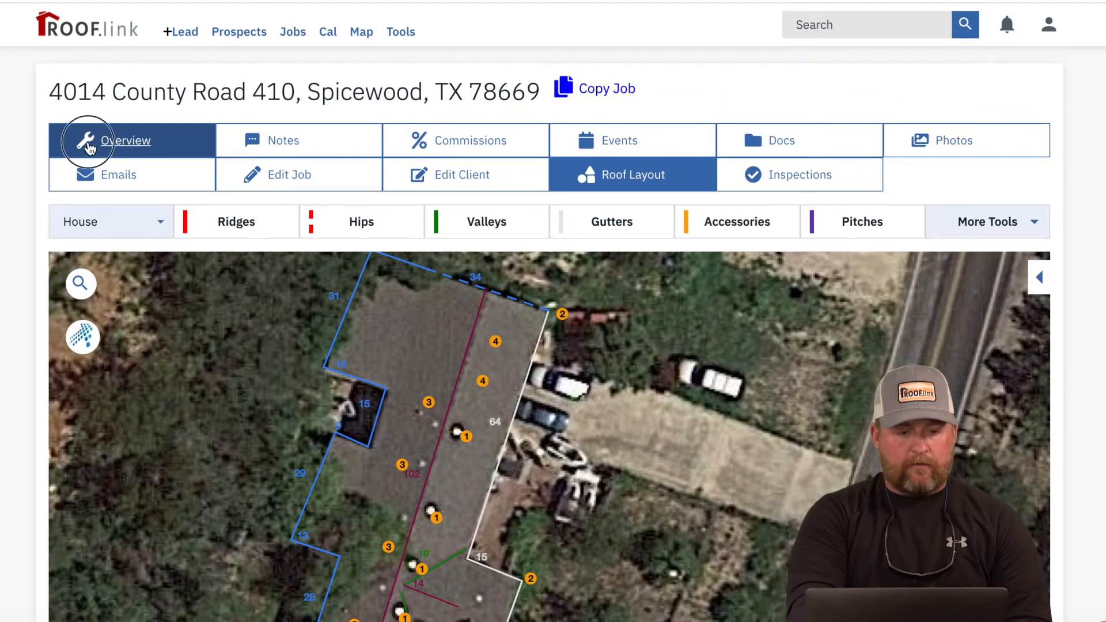
scroll(361, 427, down, 10)
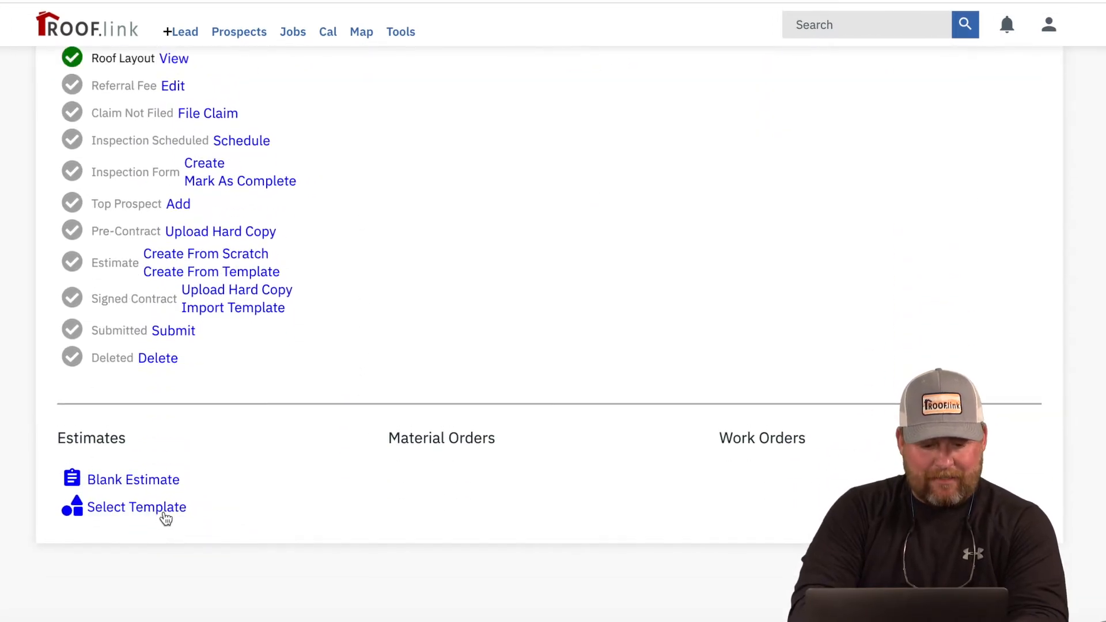
click(163, 511)
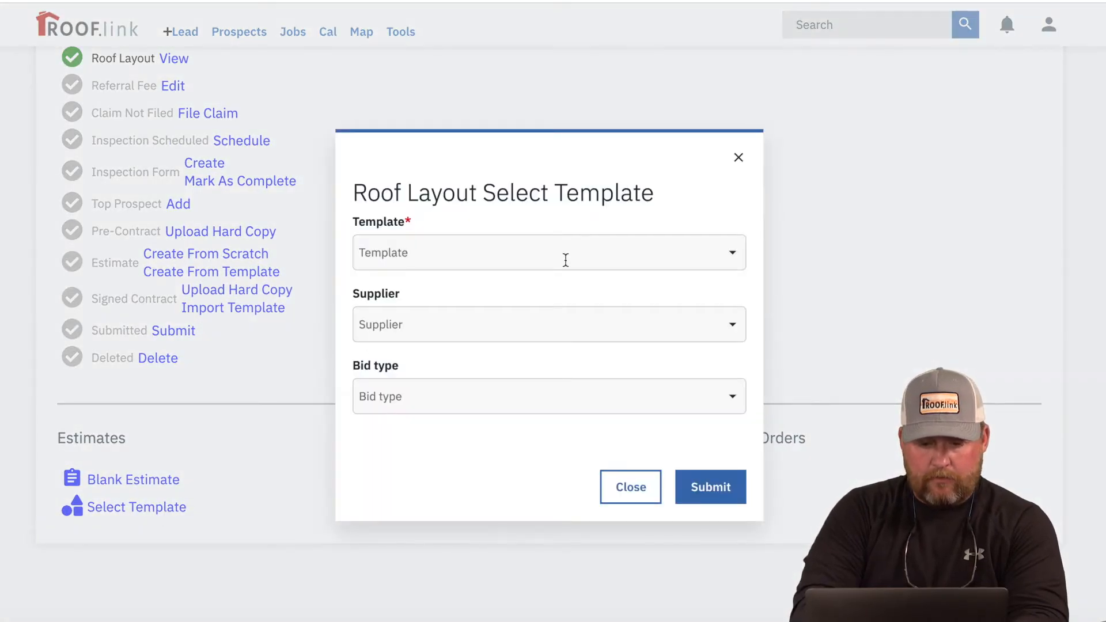
click(566, 259)
scroll(570, 350, down, 3)
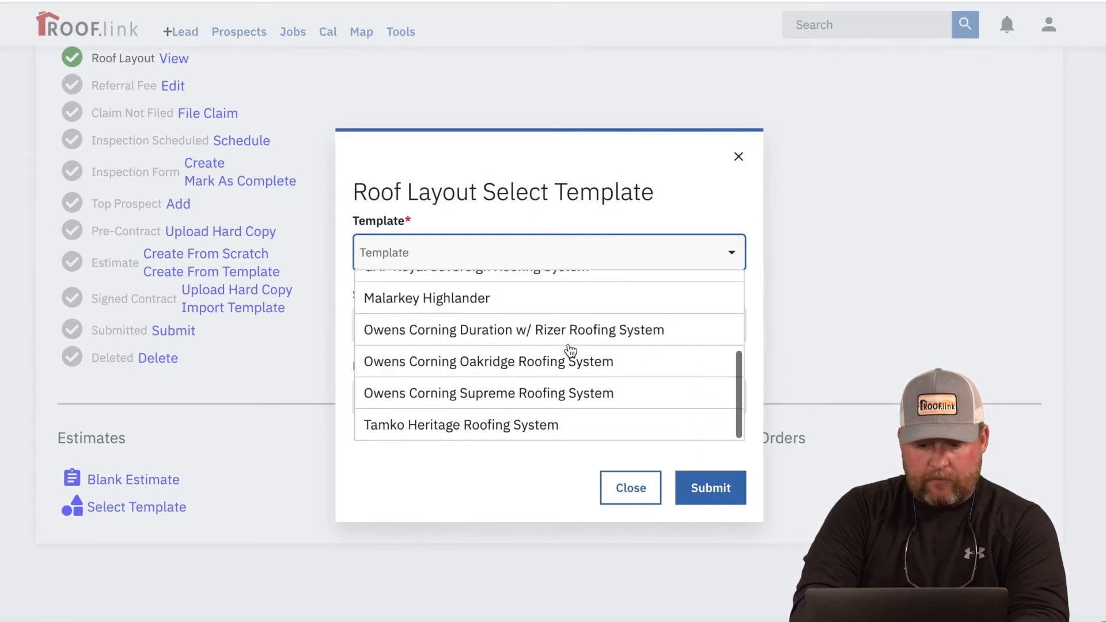
click(570, 332)
click(553, 326)
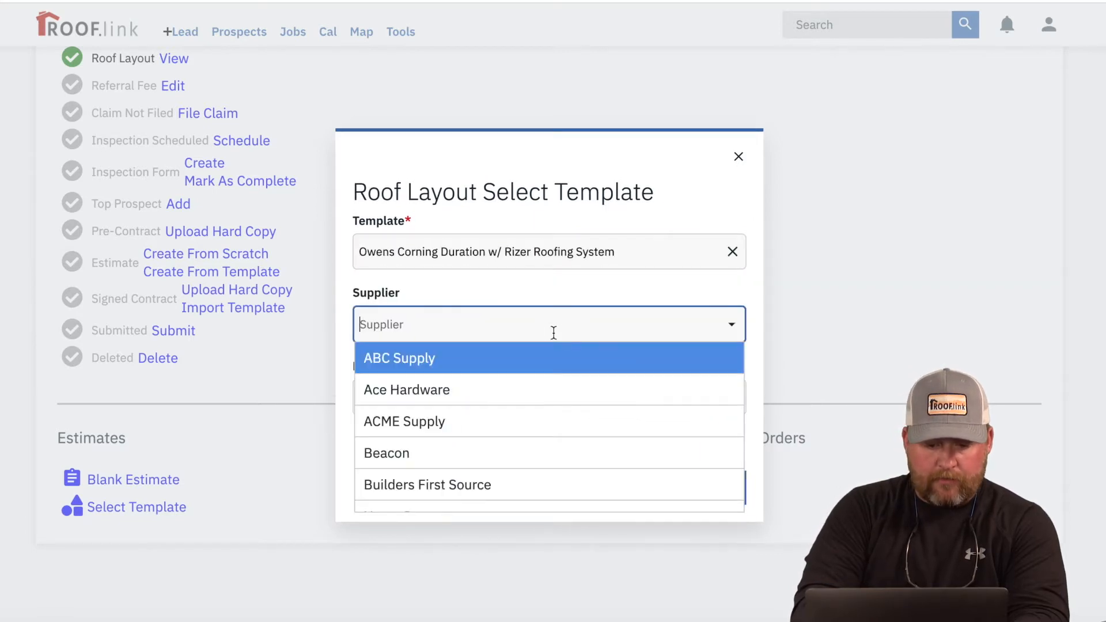
click(551, 372)
click(546, 391)
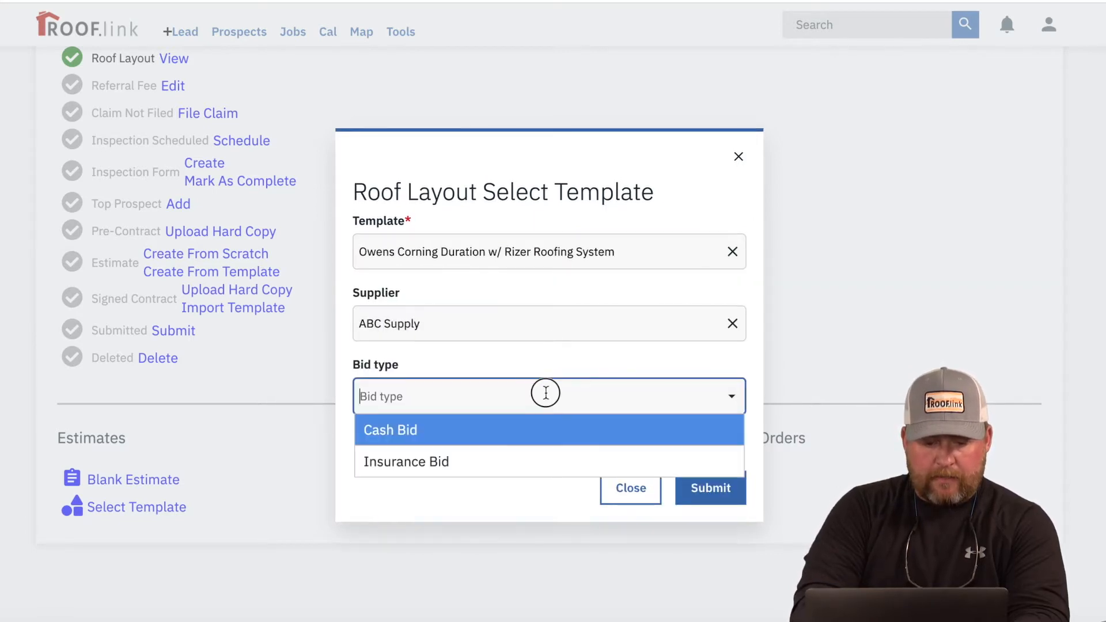
click(534, 458)
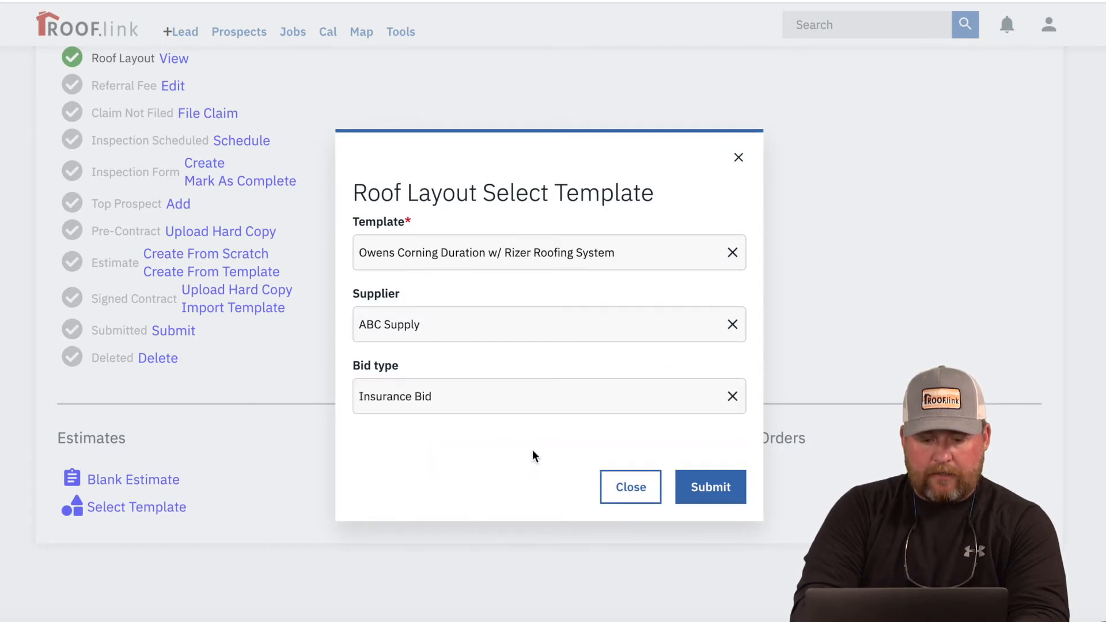
click(717, 487)
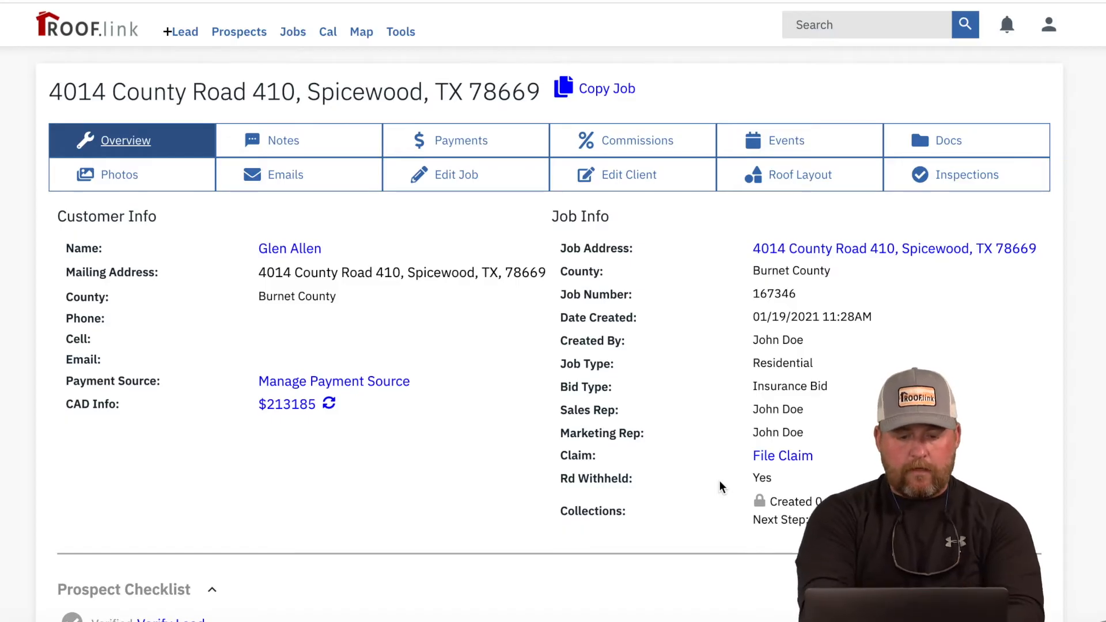
Step: Open the ABC material order MO-45009 ($6835.01) from the job's Material Orders list
scroll(721, 486, down, 10)
scroll(722, 487, down, 2)
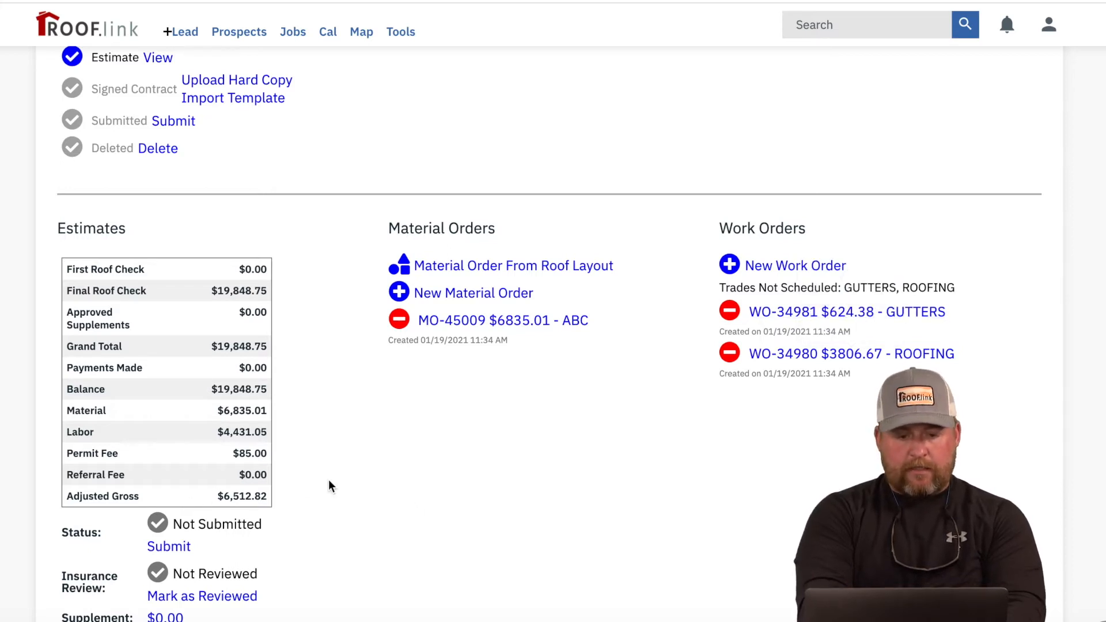
scroll(329, 484, down, 1)
click(514, 297)
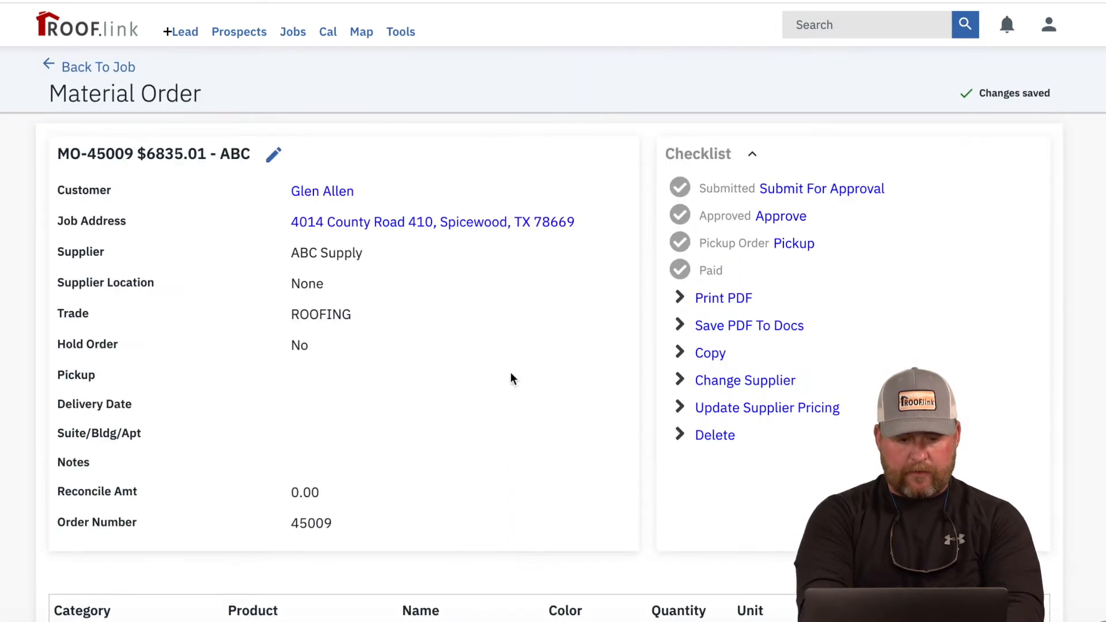
Step: Scroll the material order down to the Flashings rows with the 1.5", 2" and 3" lead pipe jacks
scroll(511, 448, down, 5)
scroll(511, 447, down, 3)
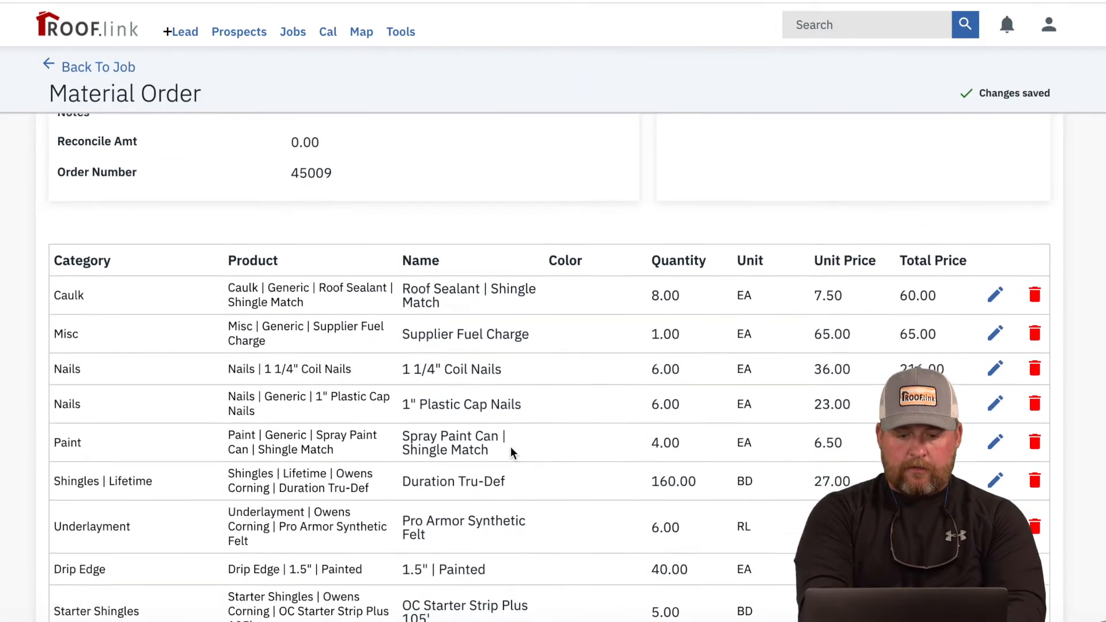
scroll(500, 507, down, 3)
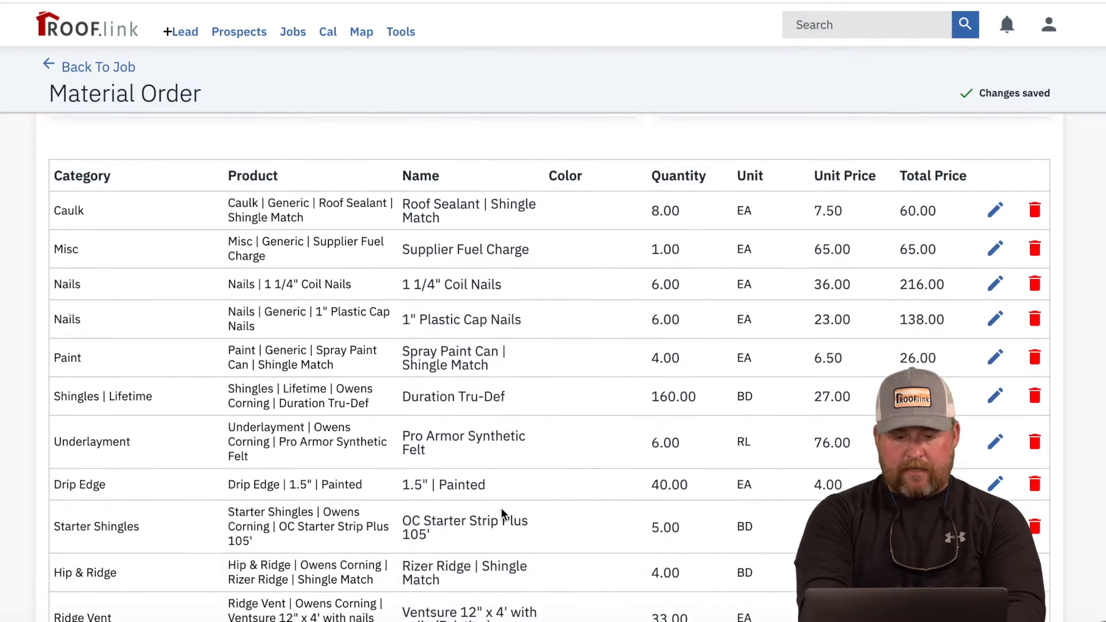
scroll(501, 511, down, 5)
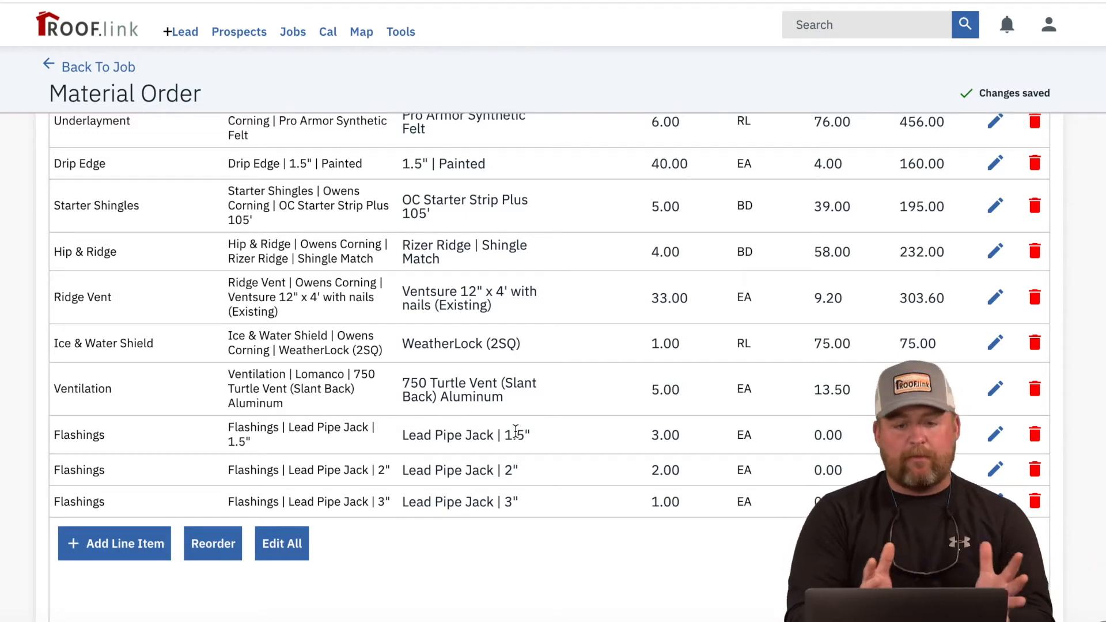
Step: Scroll to the top of material order MO-45009 and go back to the job
scroll(516, 431, up, 10)
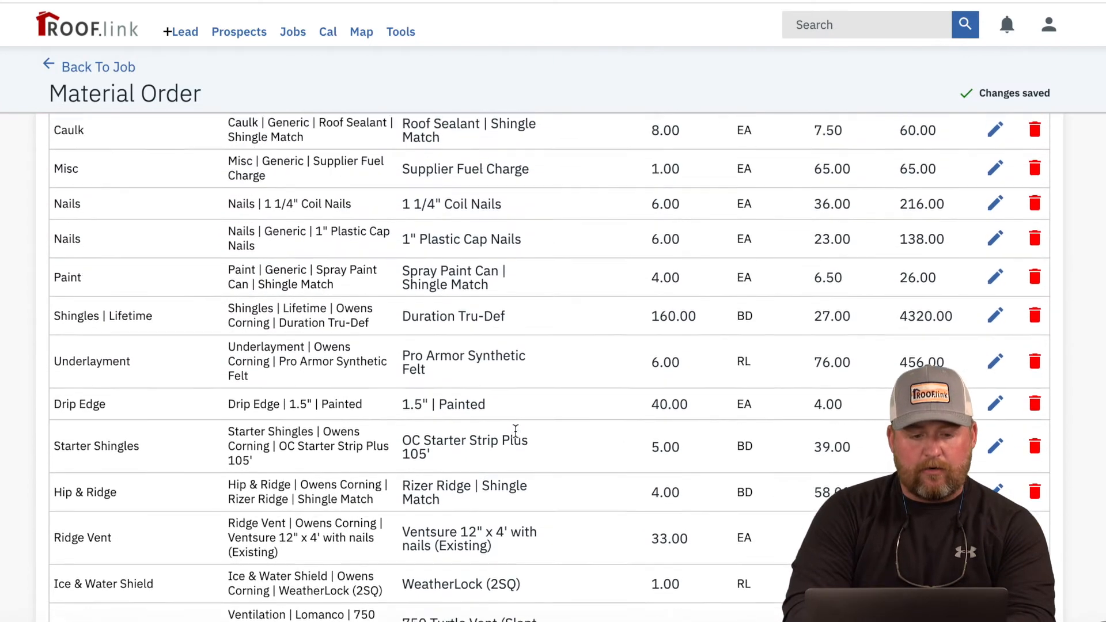
scroll(515, 431, up, 3)
click(100, 72)
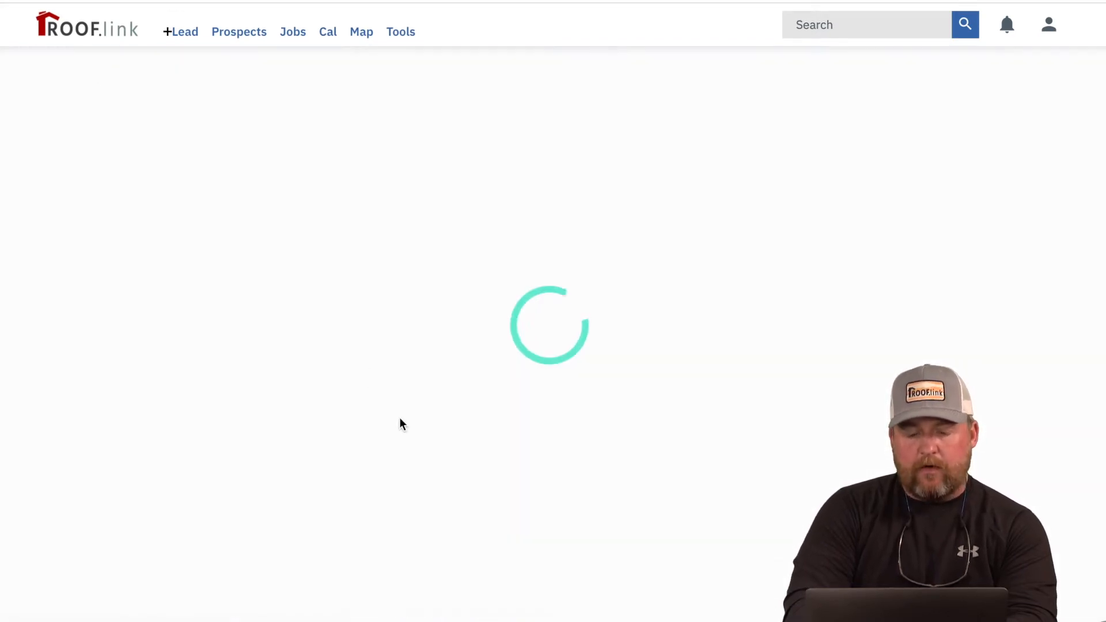
Step: Open work order WO-34980 ($3806.67, ROOFING) and scroll down to its line items
scroll(401, 424, down, 15)
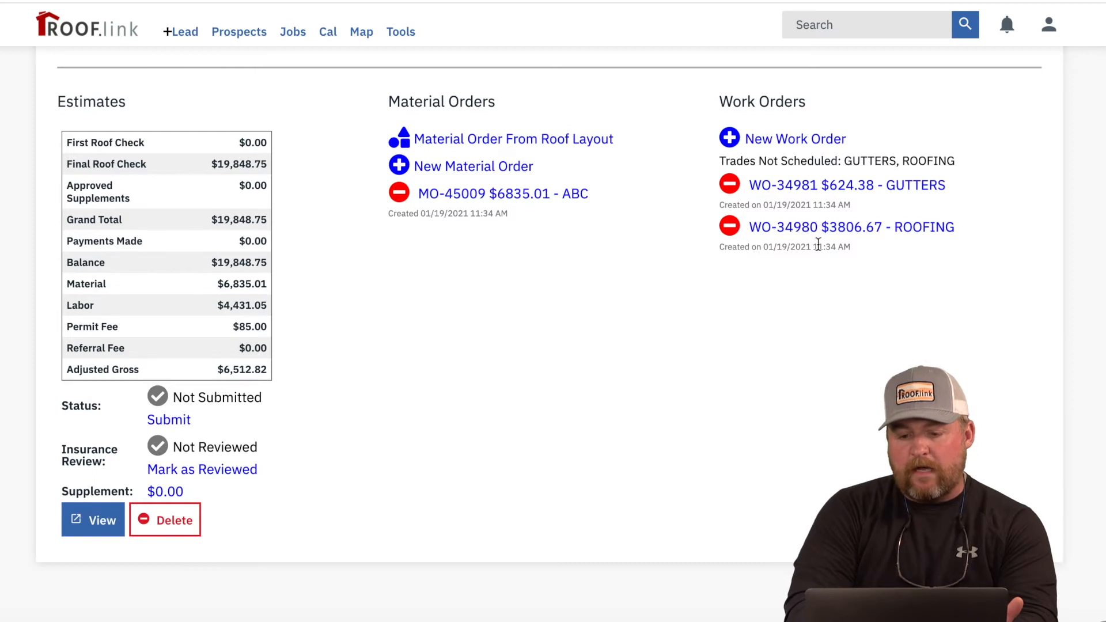
click(907, 229)
scroll(719, 381, down, 5)
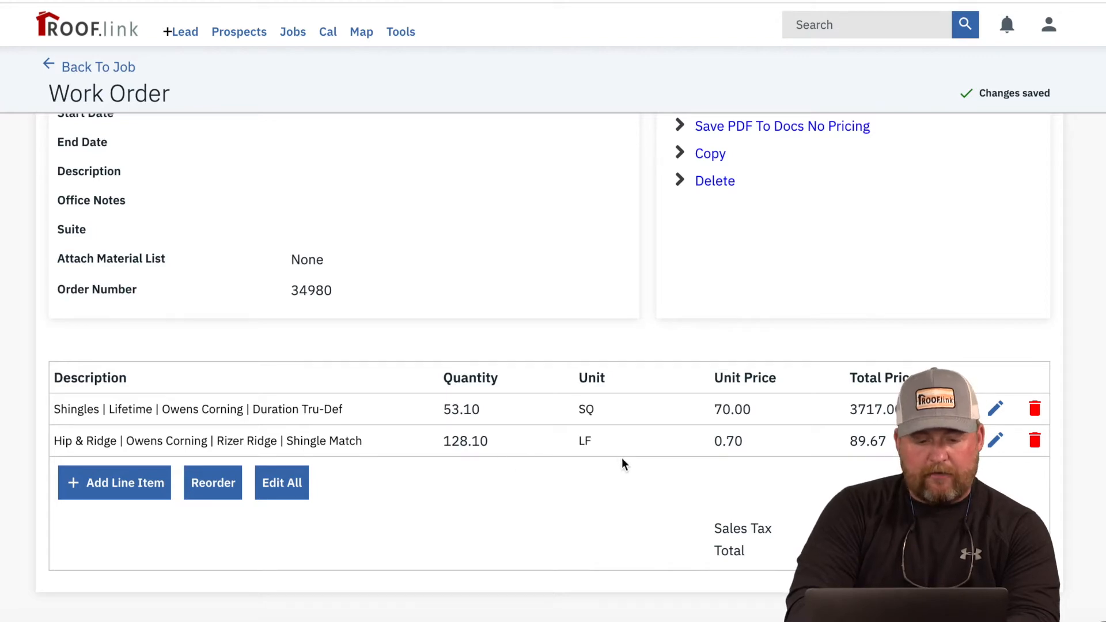
Step: Scroll to the top of work order 34980 and return to the job overview
scroll(625, 461, up, 5)
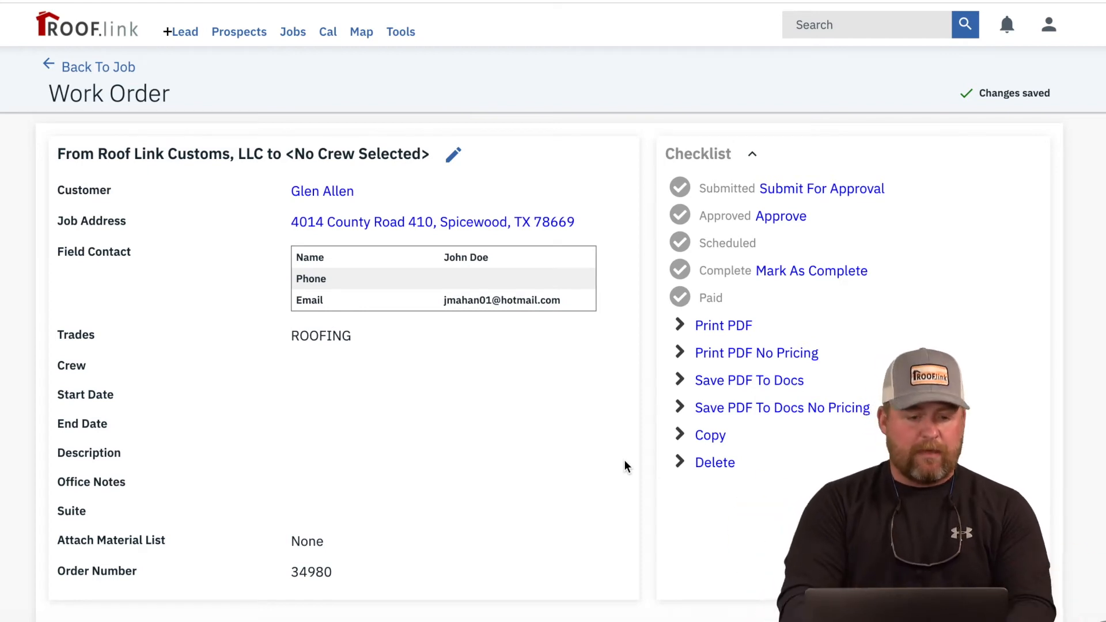
click(128, 67)
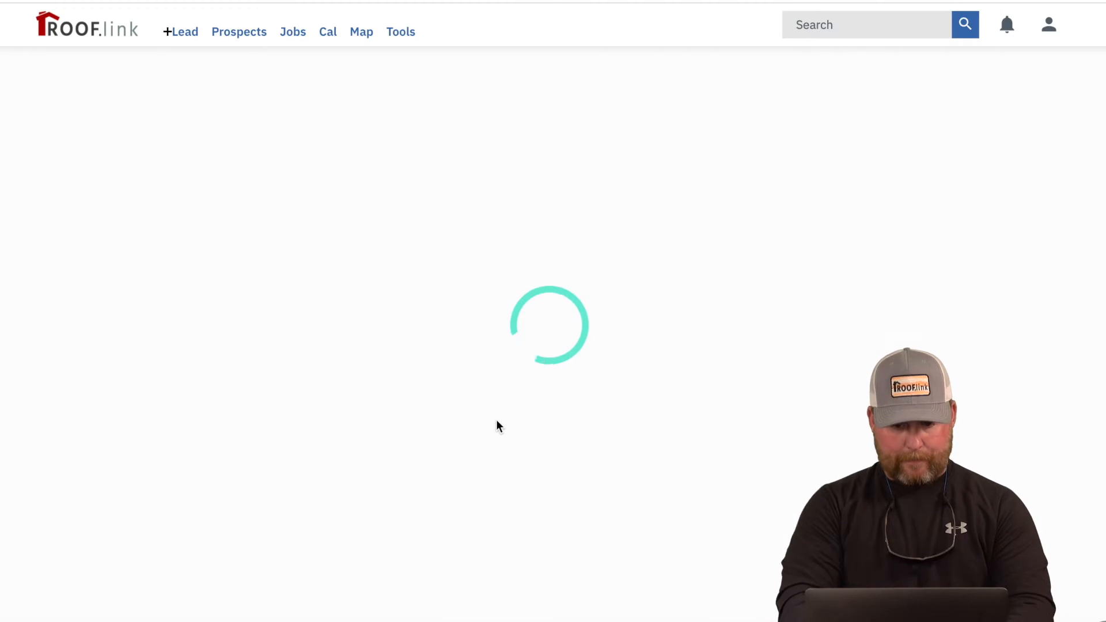
Step: Open the job's estimate in Estimate Builder and review its shingle, 5" gutter and downspout lines
scroll(496, 419, down, 12)
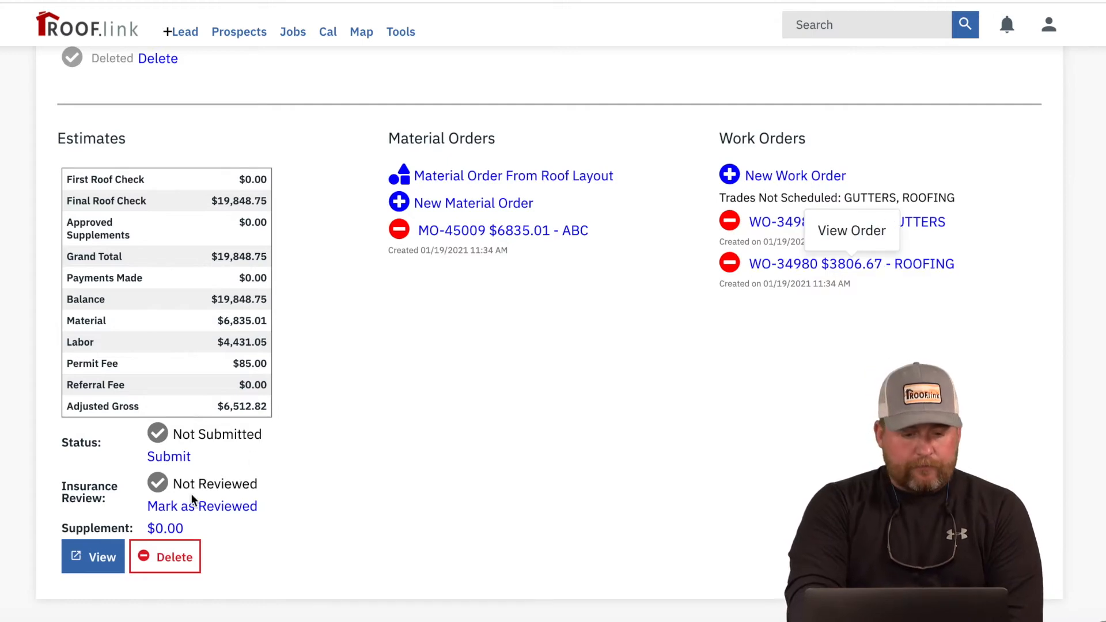
click(85, 559)
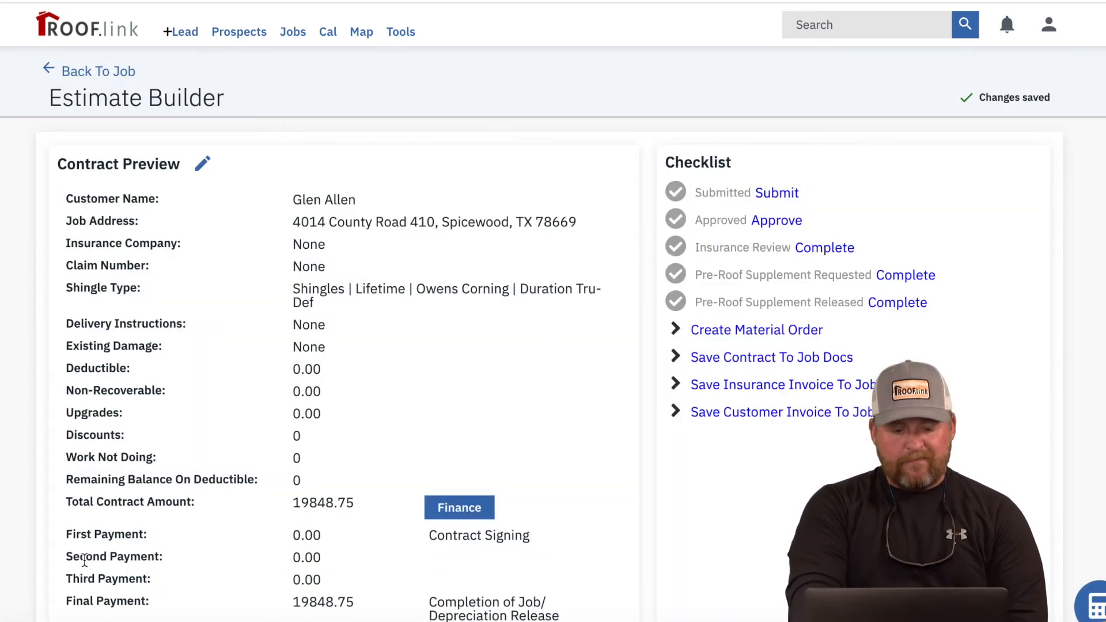
scroll(84, 560, down, 2)
scroll(84, 559, down, 6)
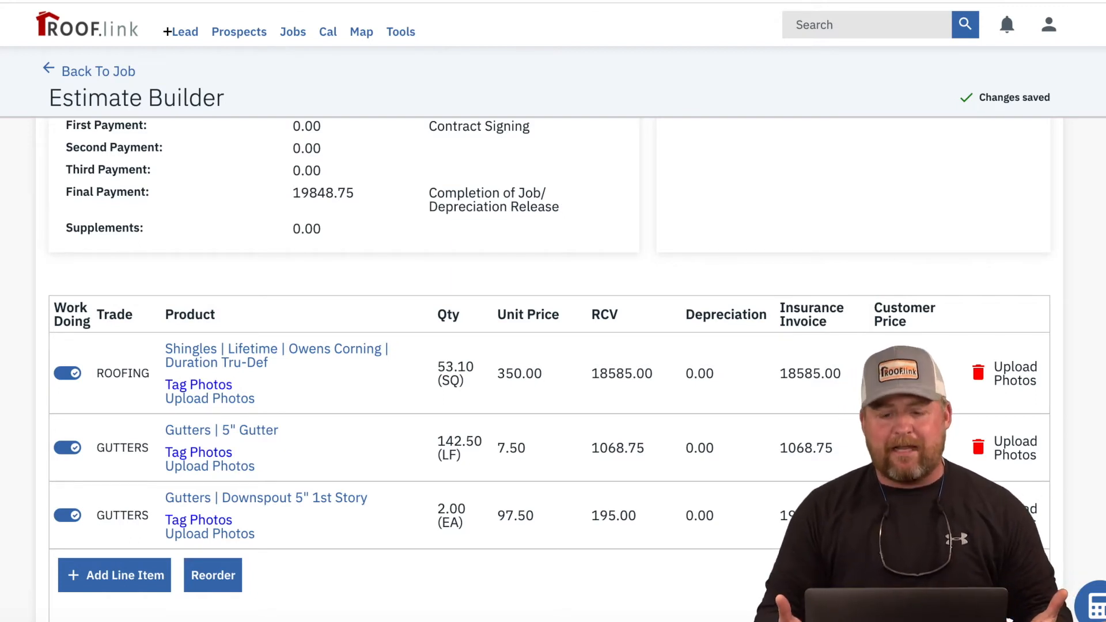
scroll(551, 369, down, 2)
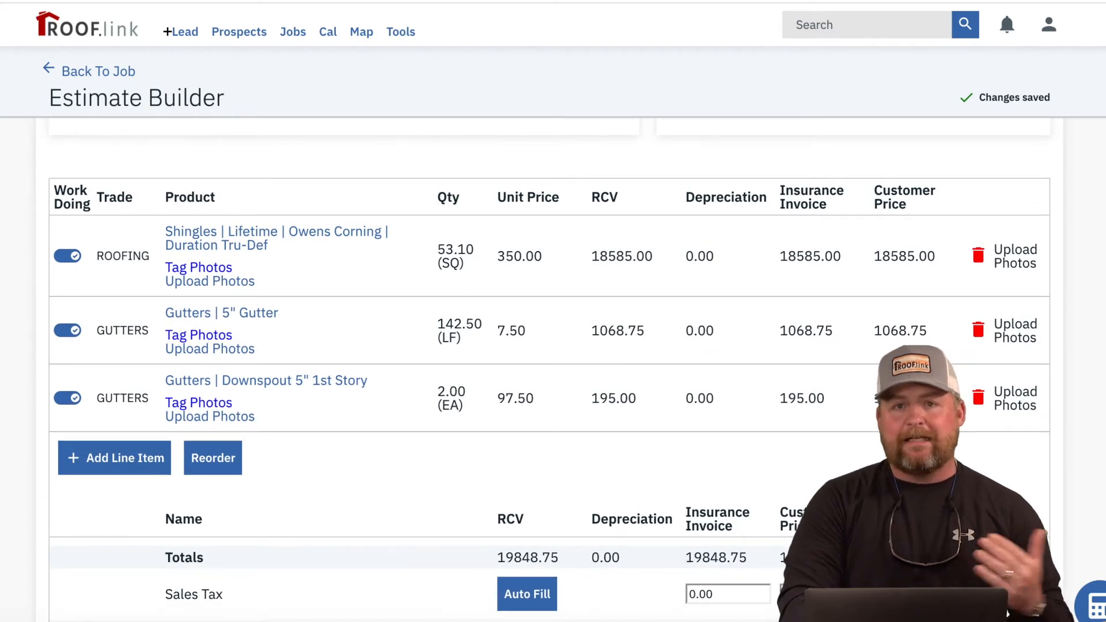
scroll(551, 369, up, 1)
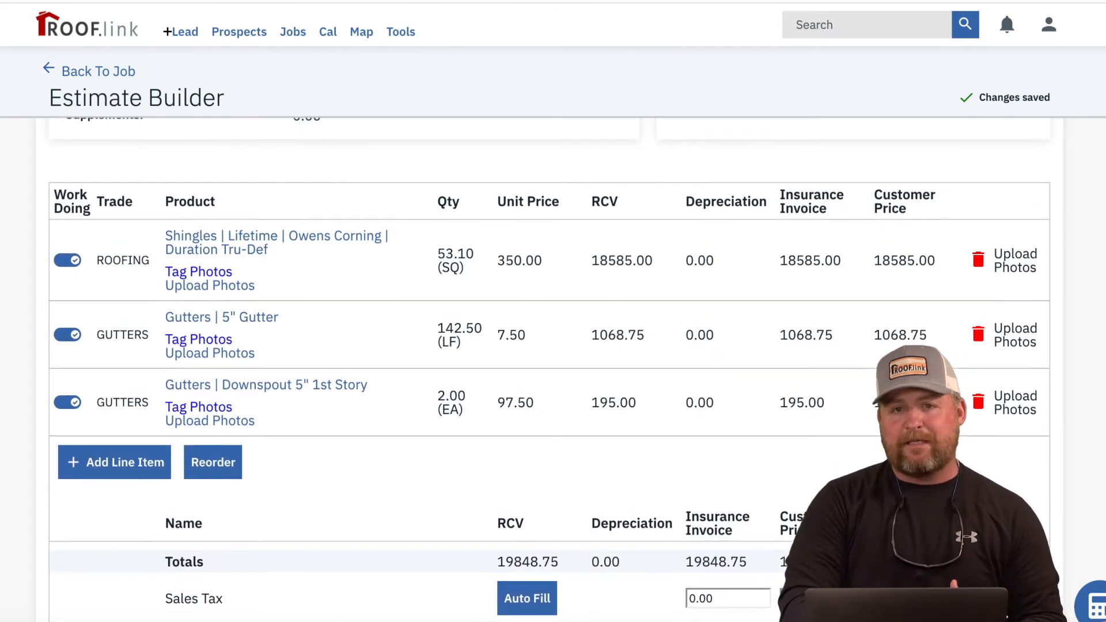
scroll(551, 369, up, 1)
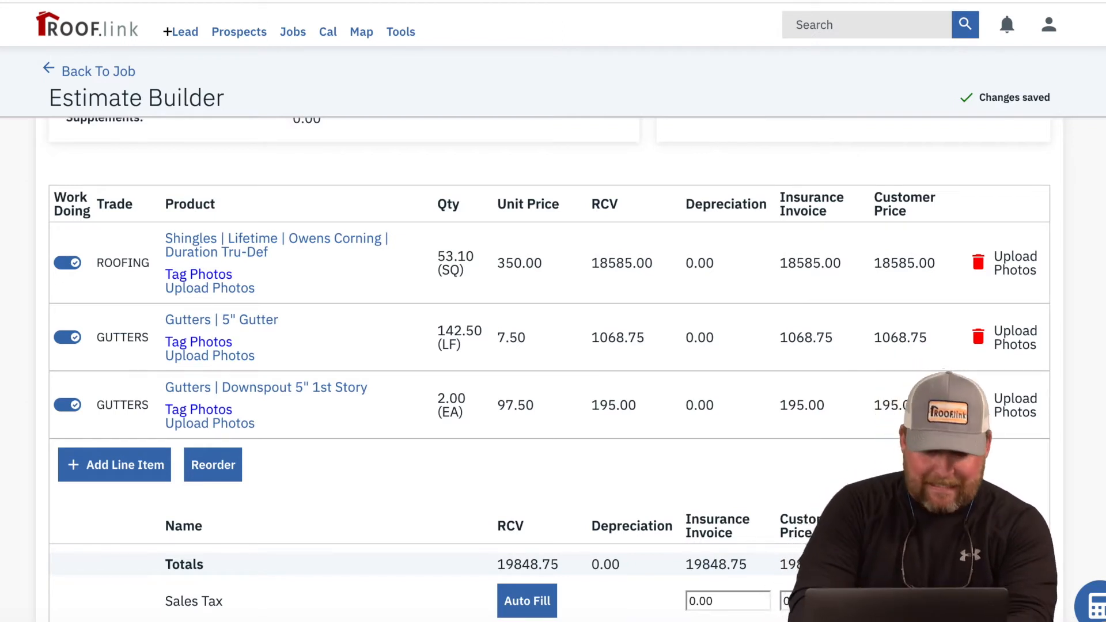
scroll(548, 369, up, 6)
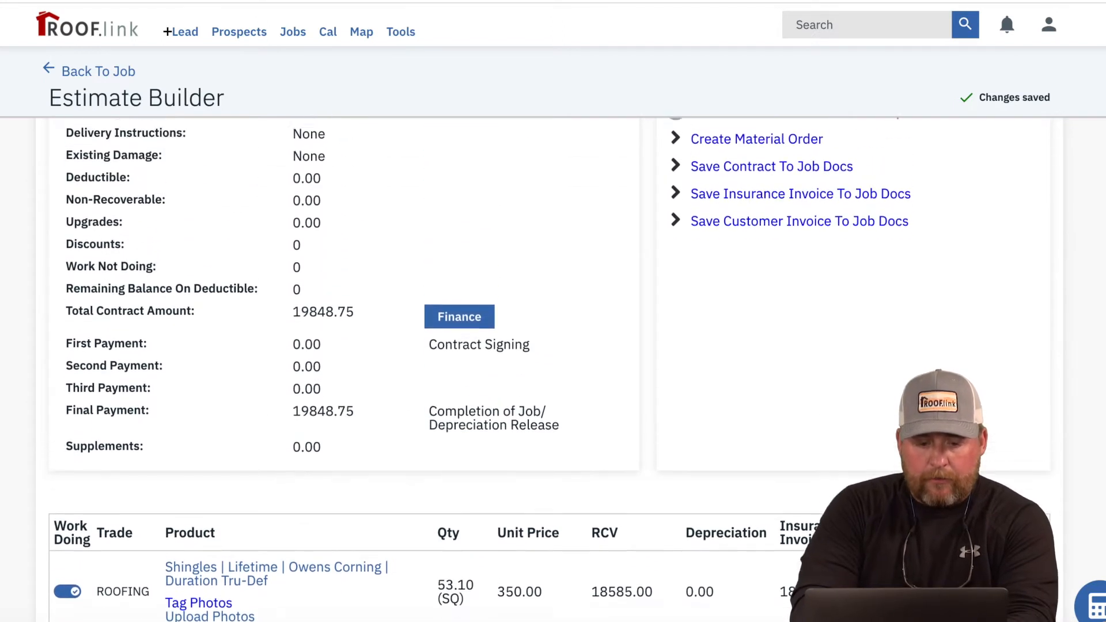
scroll(346, 421, down, 3)
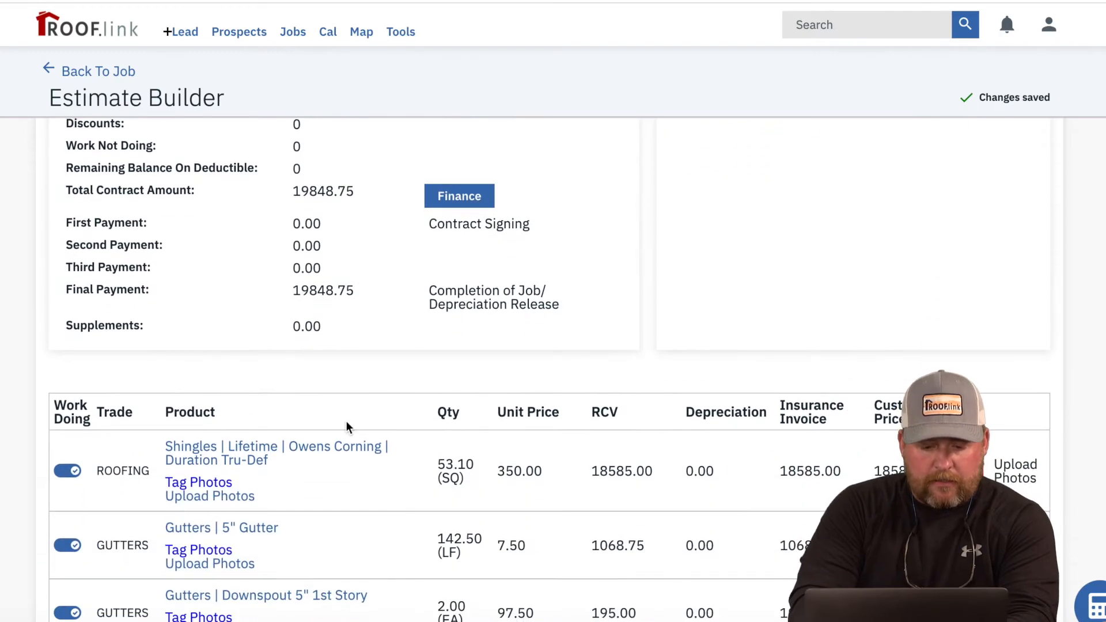
Step: Set the Shingles line's RCV to 16200 and its recoverable depreciation to 1200
click(327, 447)
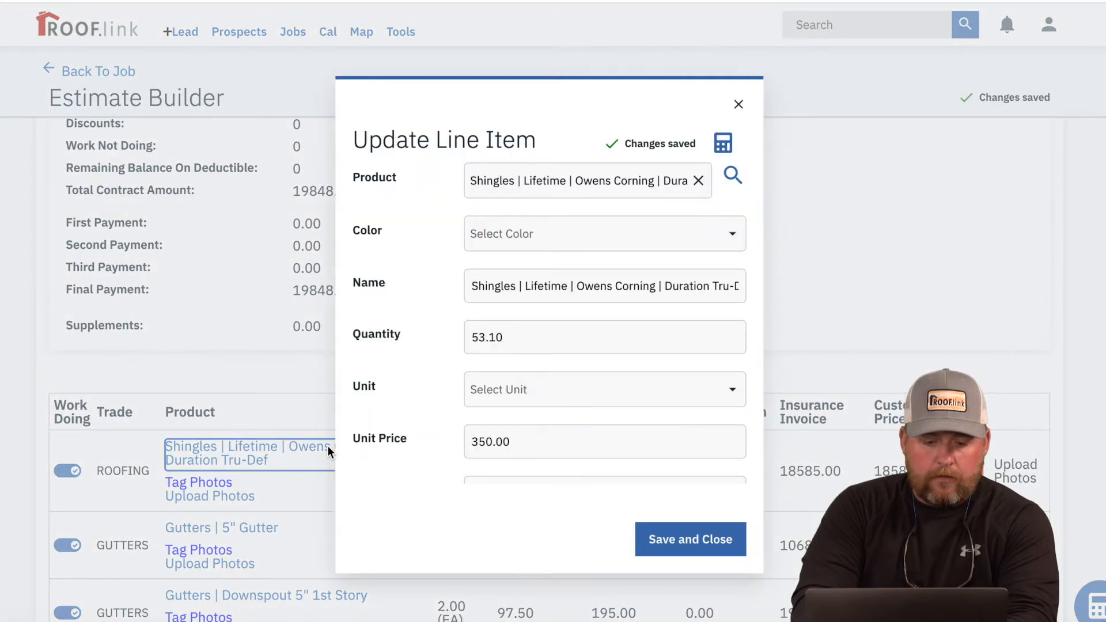
scroll(580, 371, down, 3)
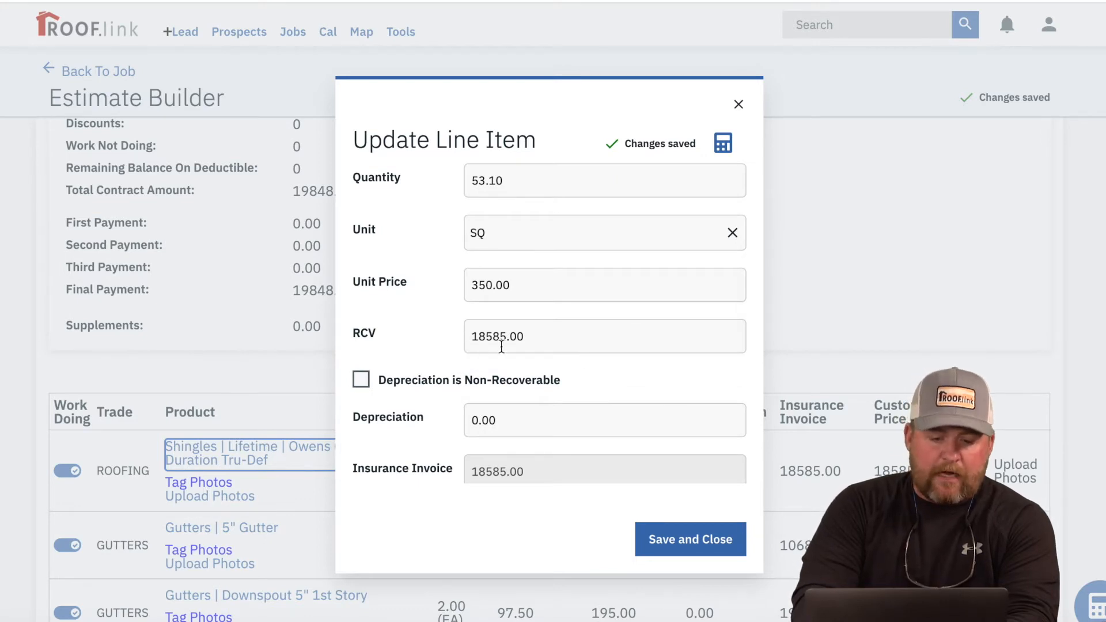
click(550, 335)
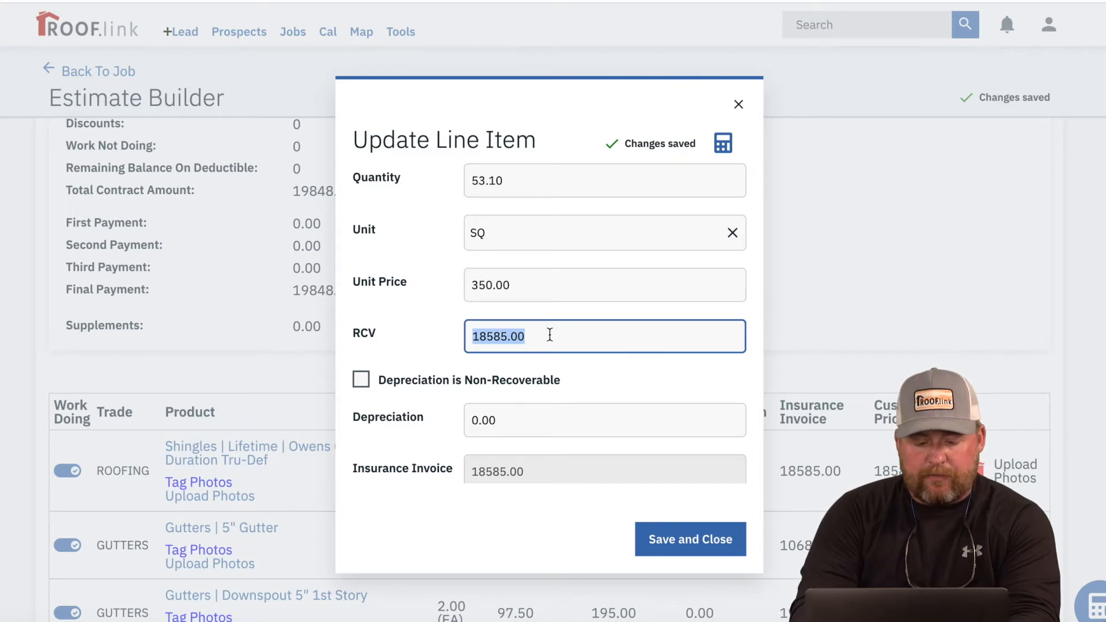
text(162)
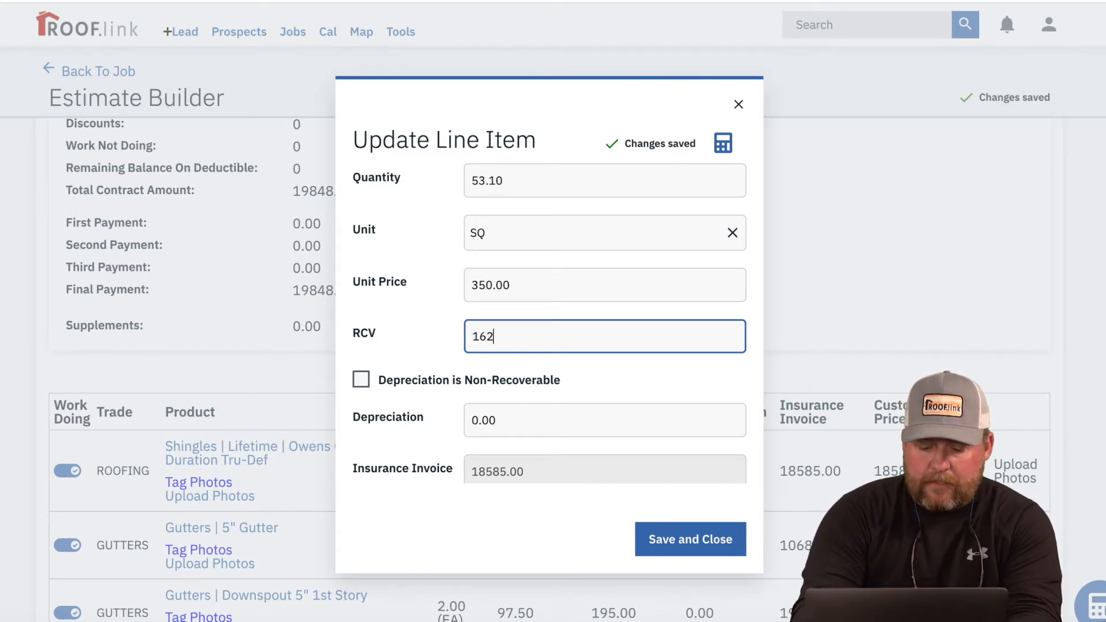
text(00)
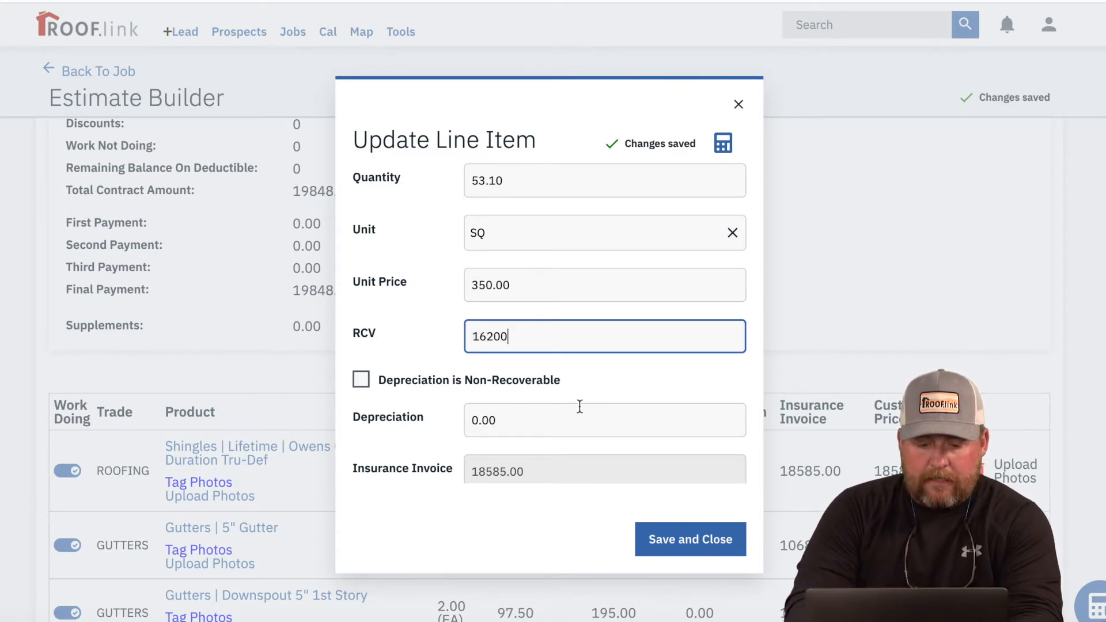
click(580, 407)
text(1200)
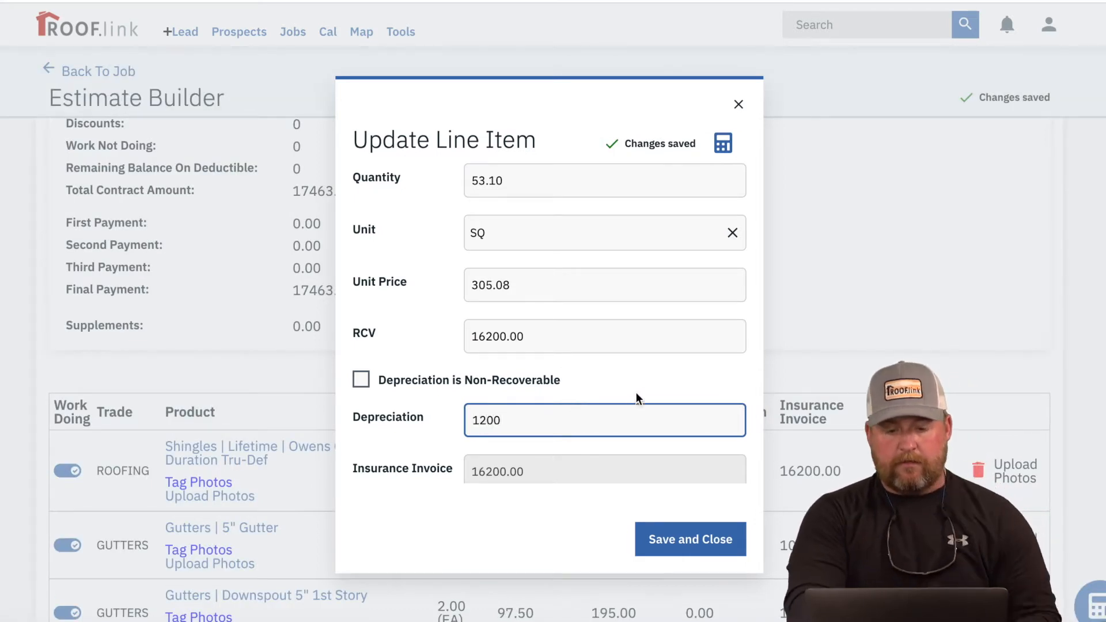
click(656, 386)
click(655, 386)
scroll(654, 385, down, 2)
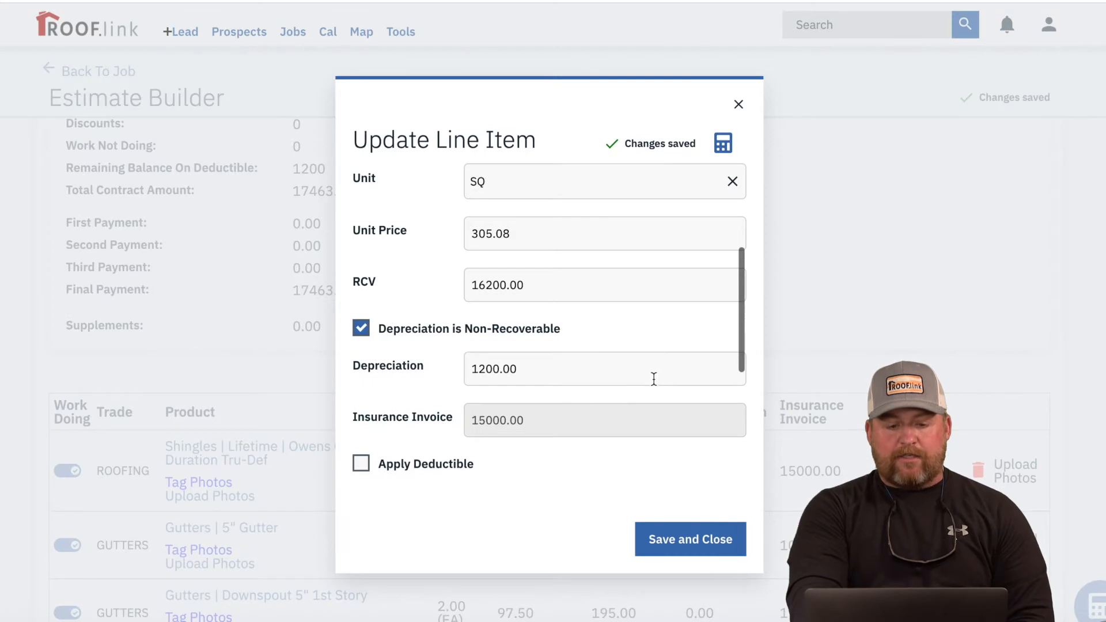
click(362, 311)
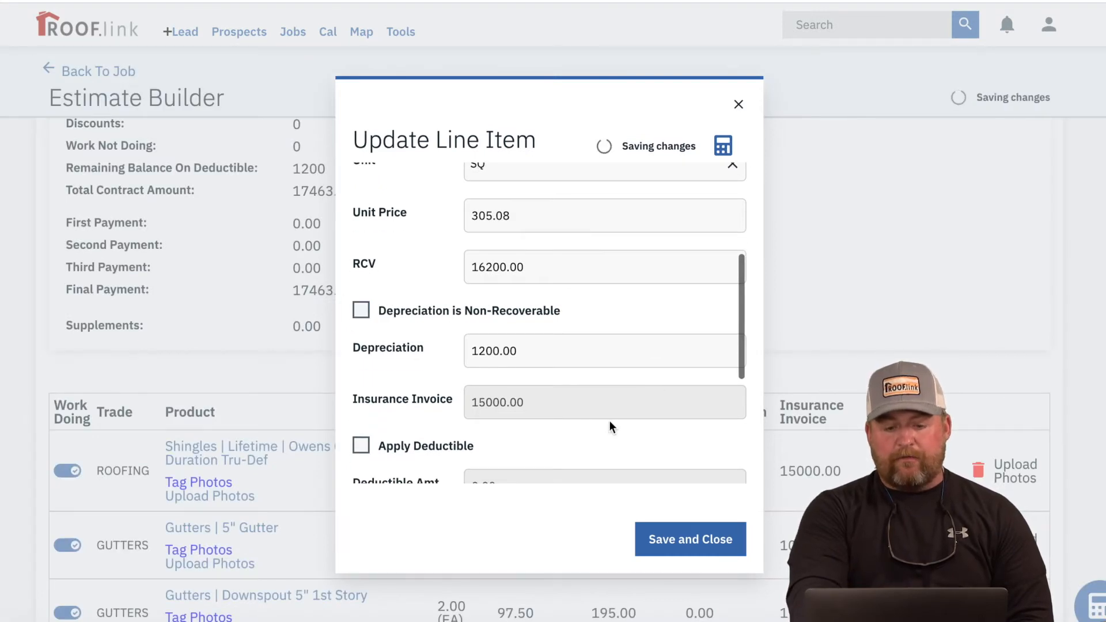
scroll(609, 424, down, 1)
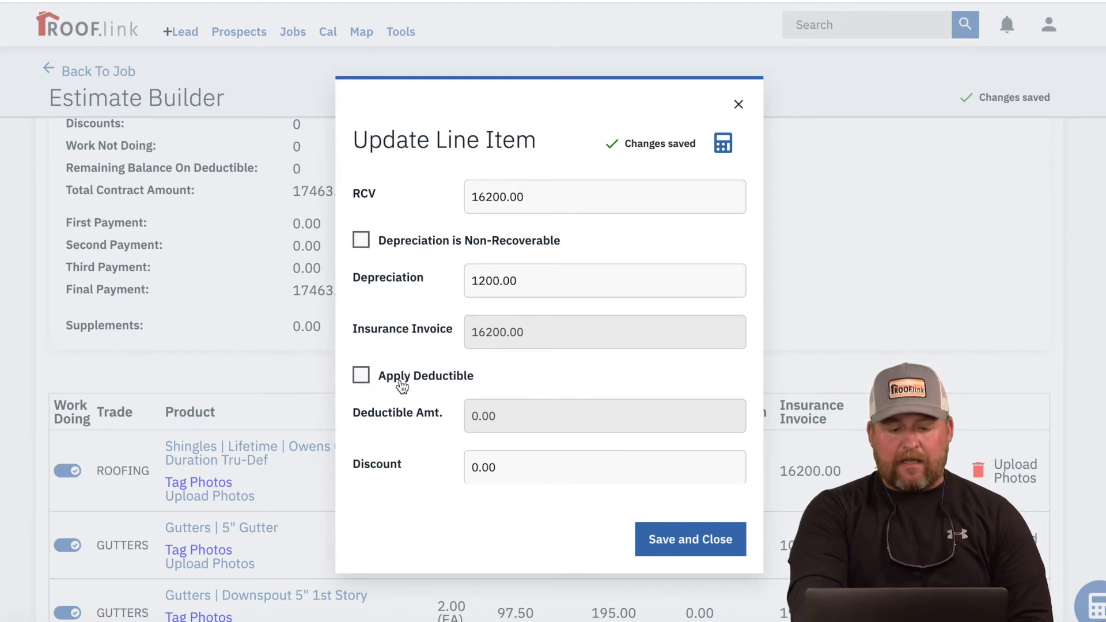
scroll(403, 385, down, 2)
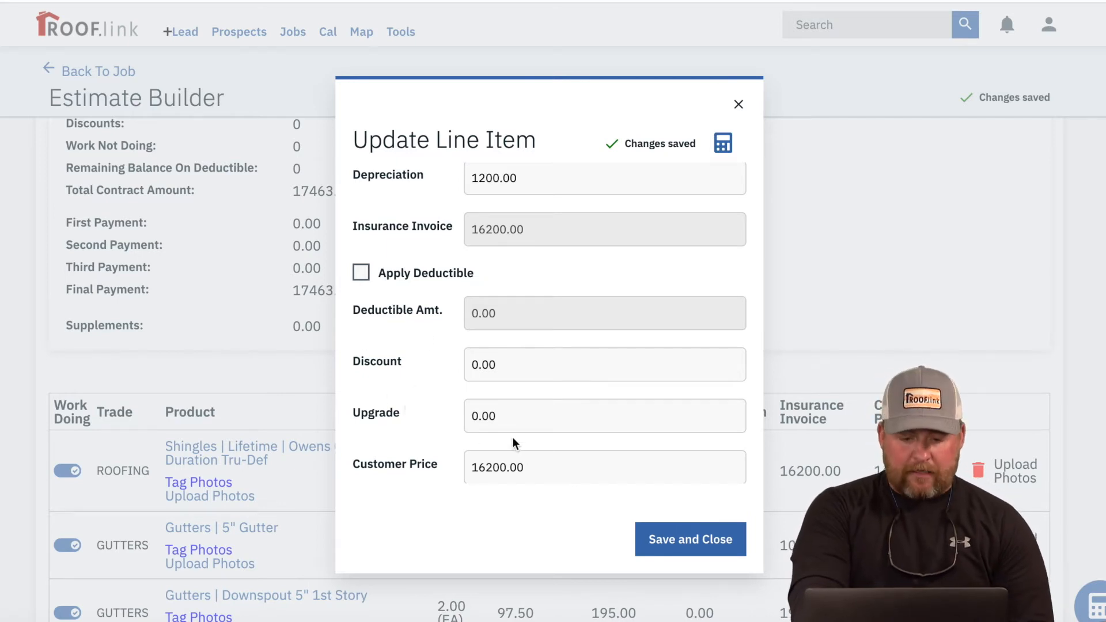
Step: Give the Shingles line a 1500 upgrade and a 1500 discount, and save it
click(528, 421)
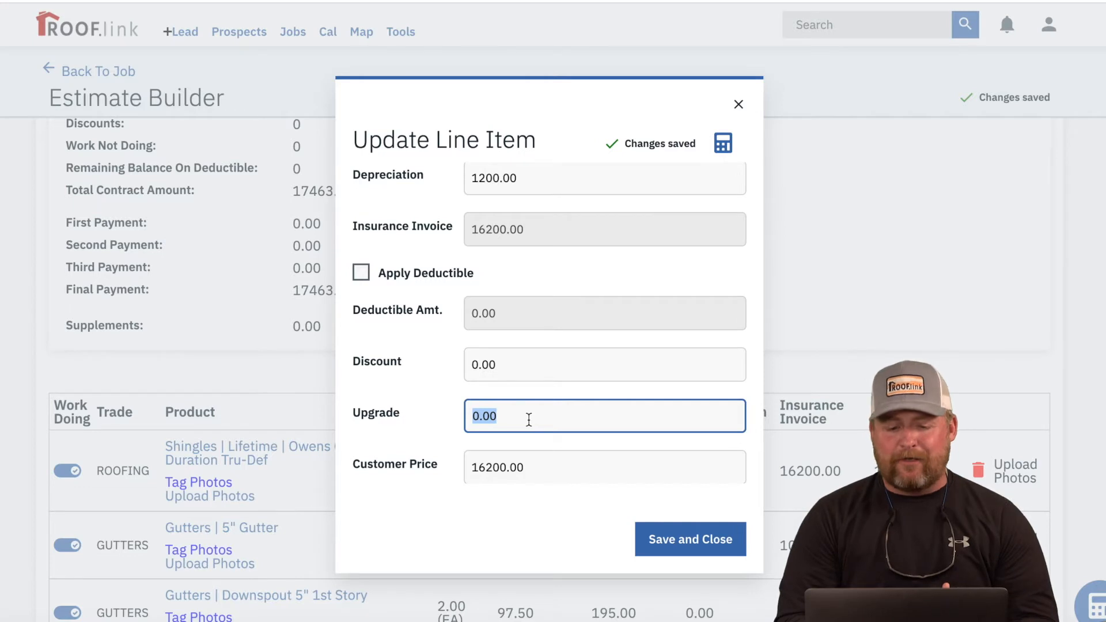
text(1500)
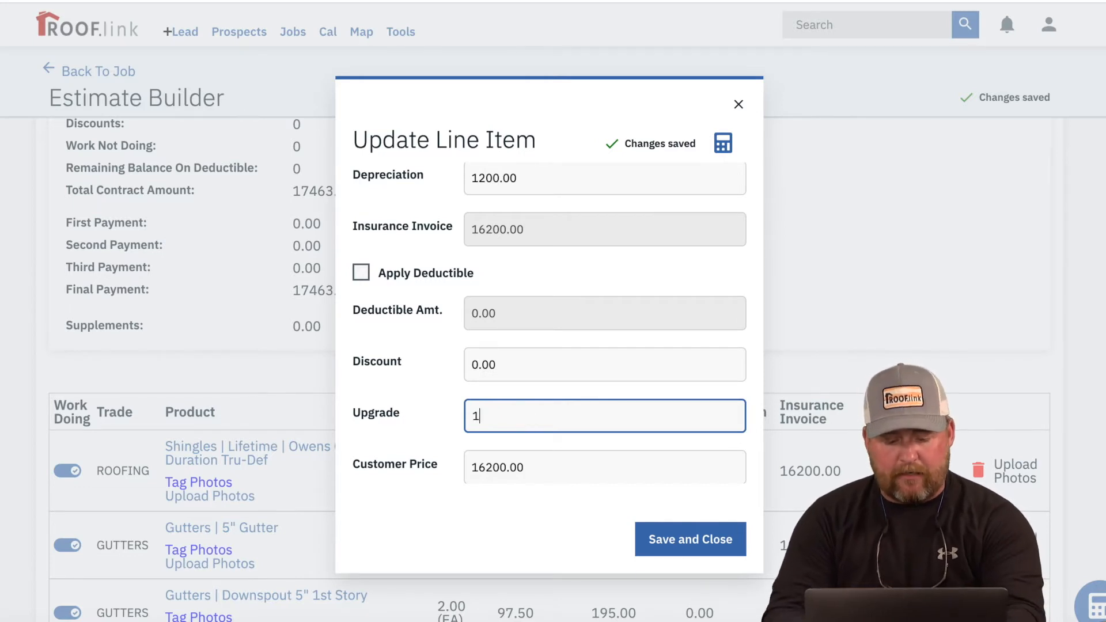
click(551, 371)
text(0.0100)
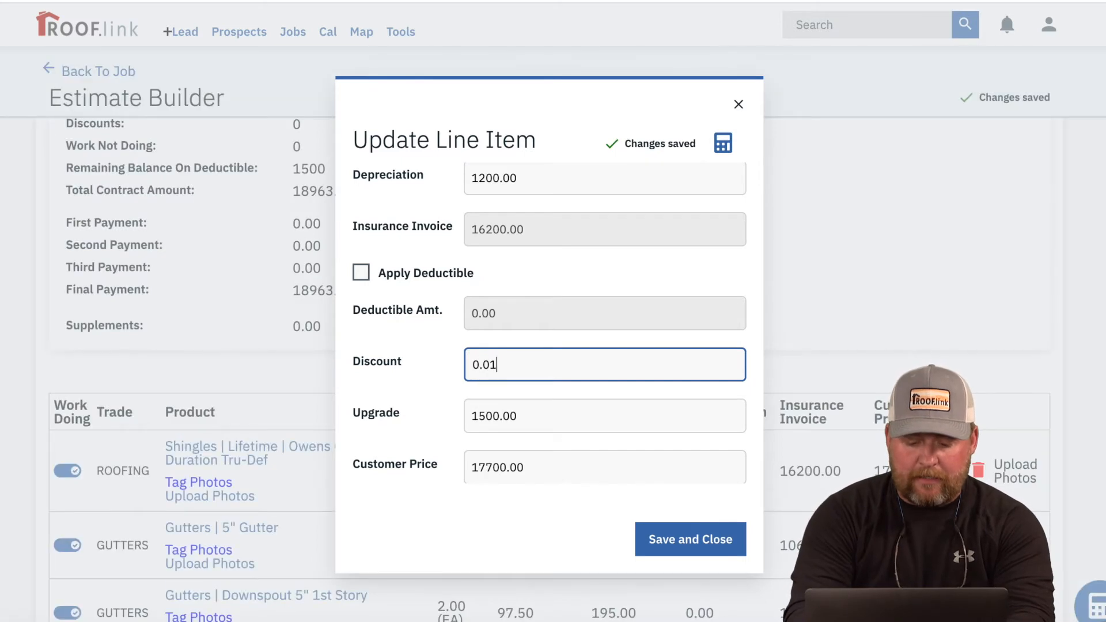
key(BackSpace)
key(BackSpace)
key(BackSpace)
key(BackSpace)
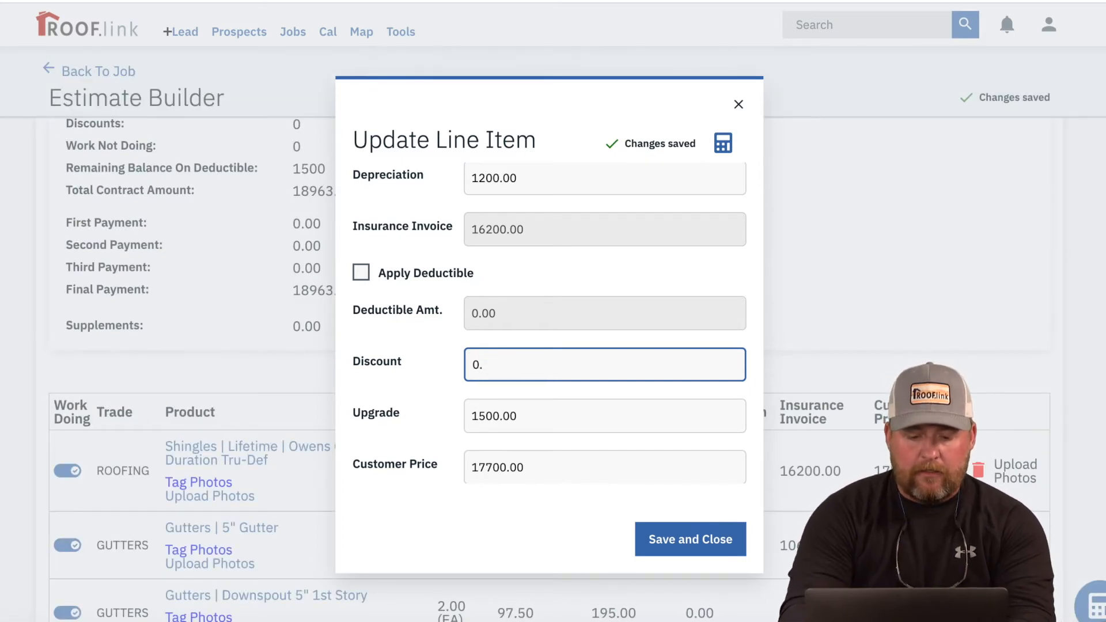
key(BackSpace)
text(1500)
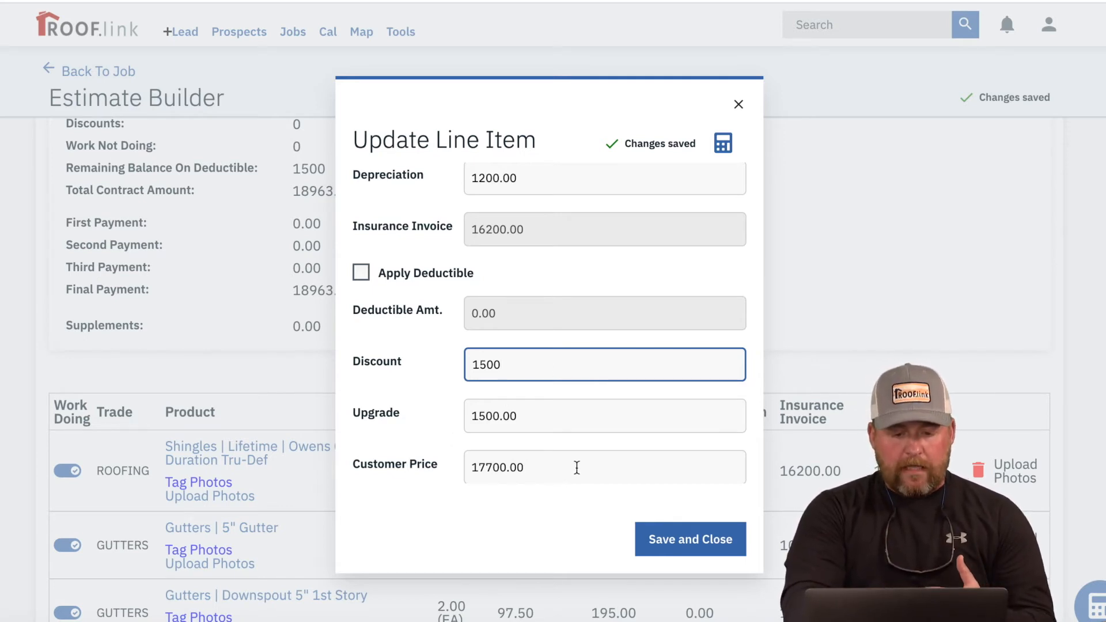
scroll(620, 482, down, 1)
scroll(620, 481, down, 3)
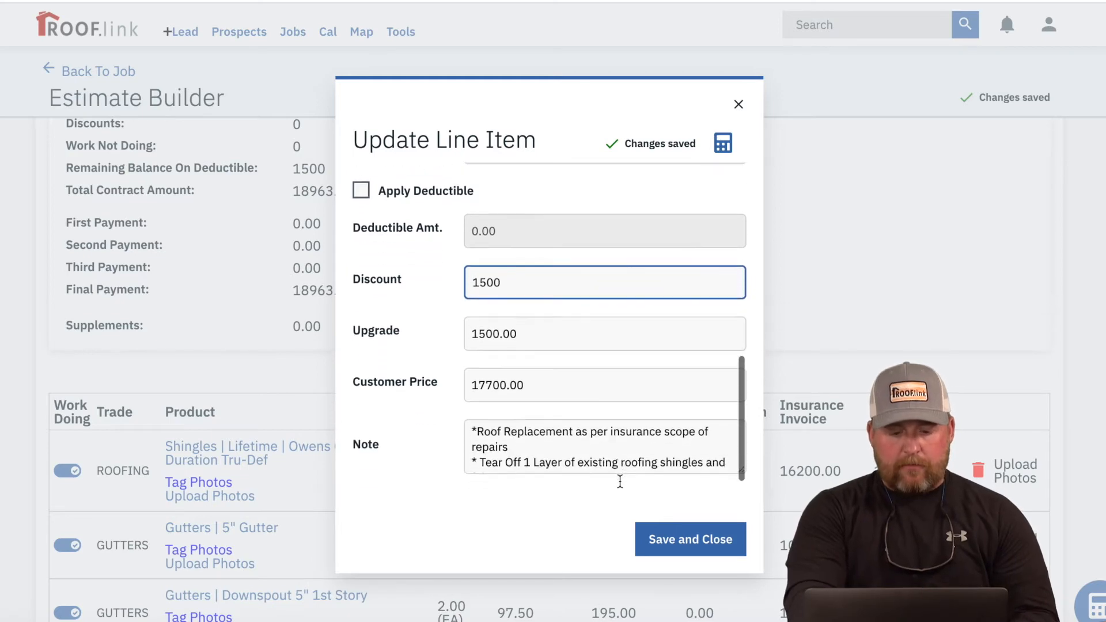
click(663, 539)
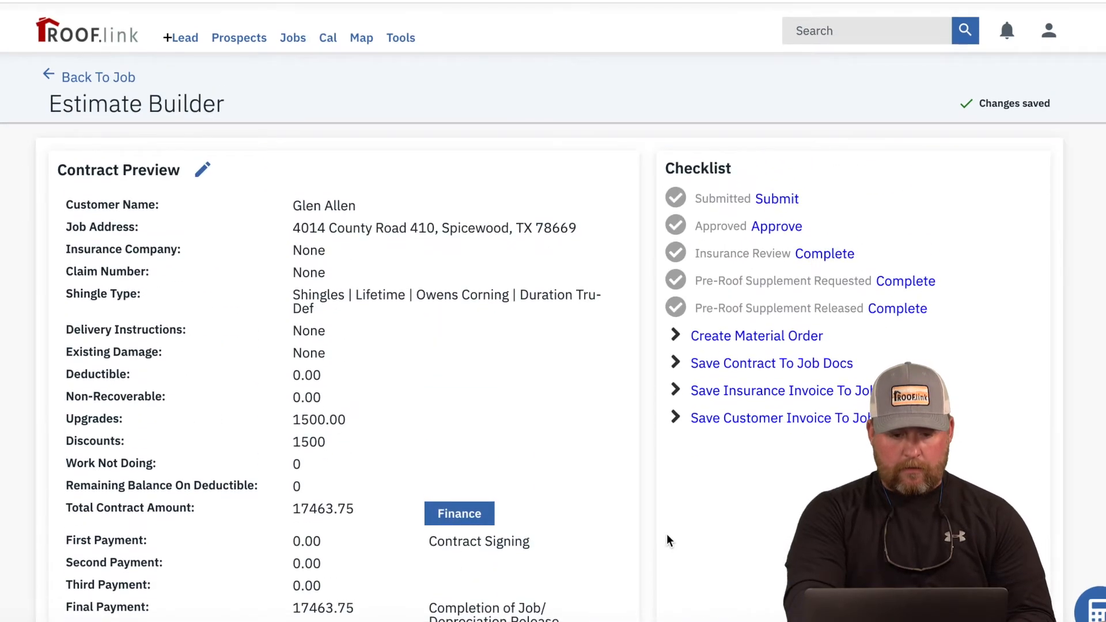
Step: Give the 5" Gutter line item a depreciation of 200 and save the edit
scroll(392, 328, down, 8)
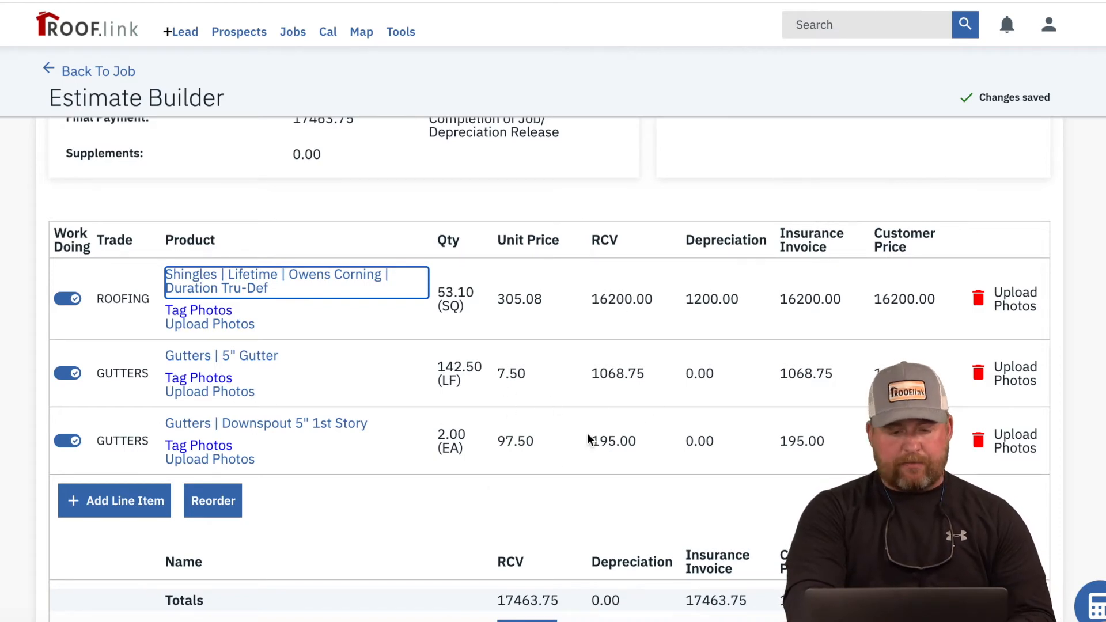
scroll(627, 458, down, 1)
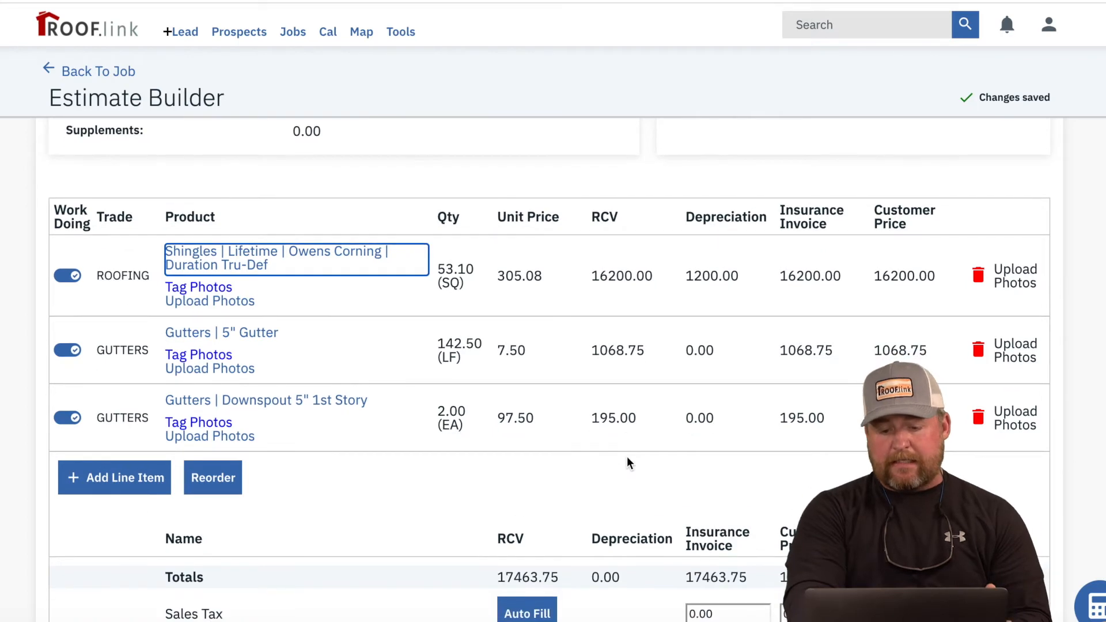
click(255, 333)
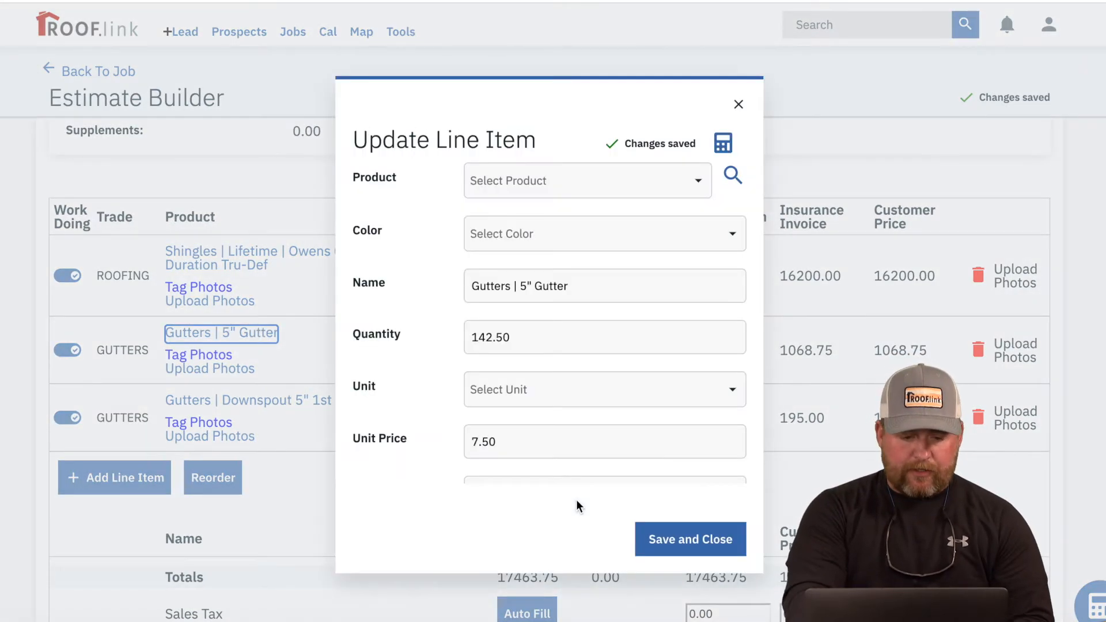
scroll(598, 404, down, 5)
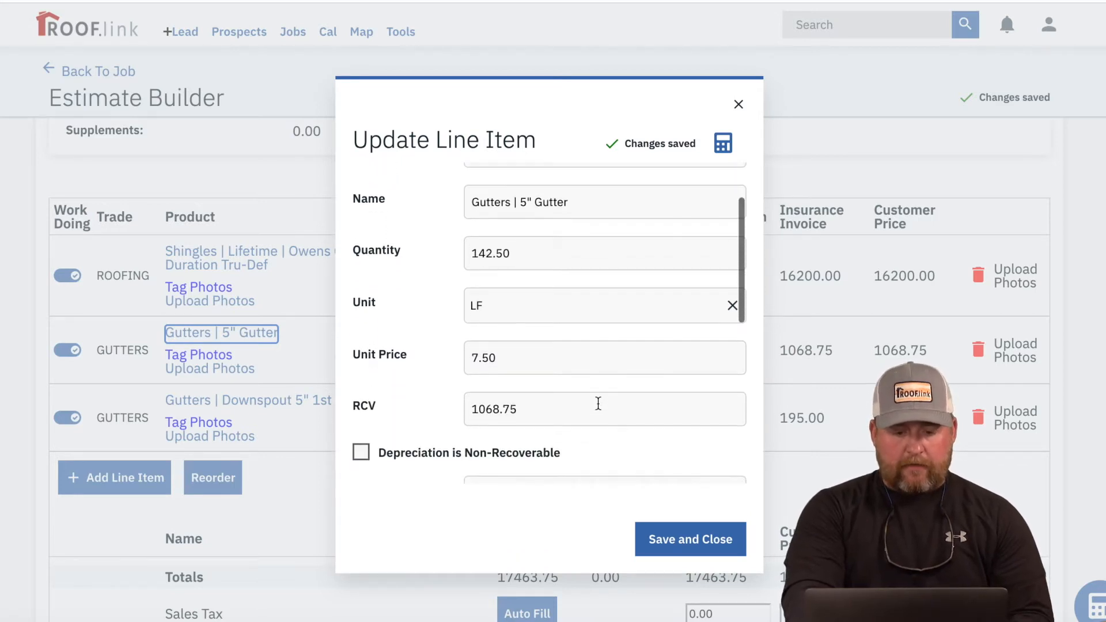
click(593, 385)
text(2009)
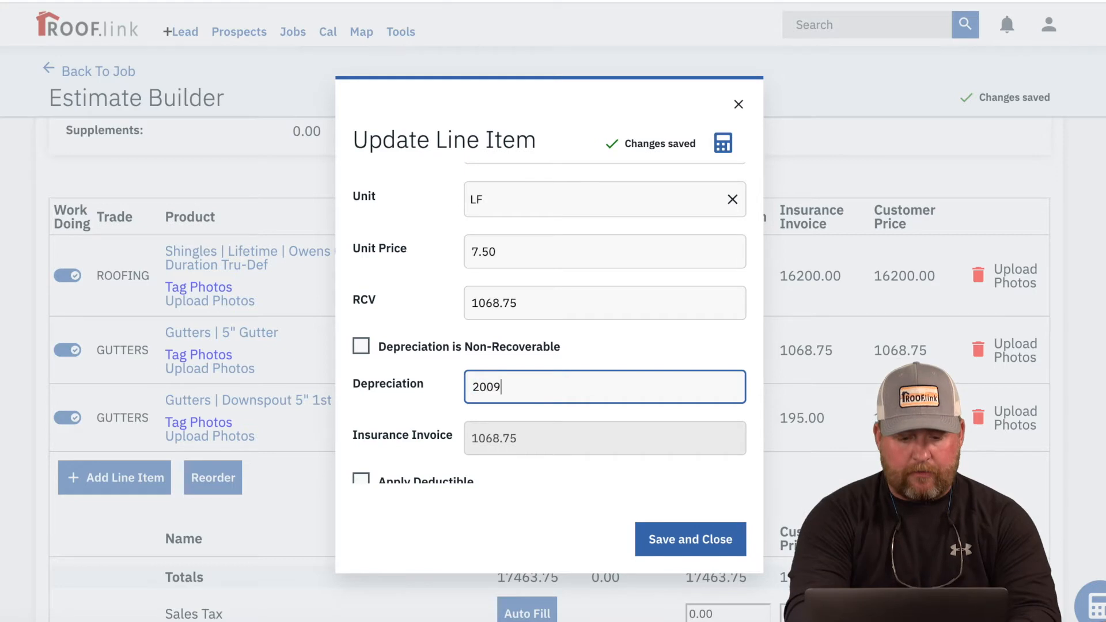
key(BackSpace)
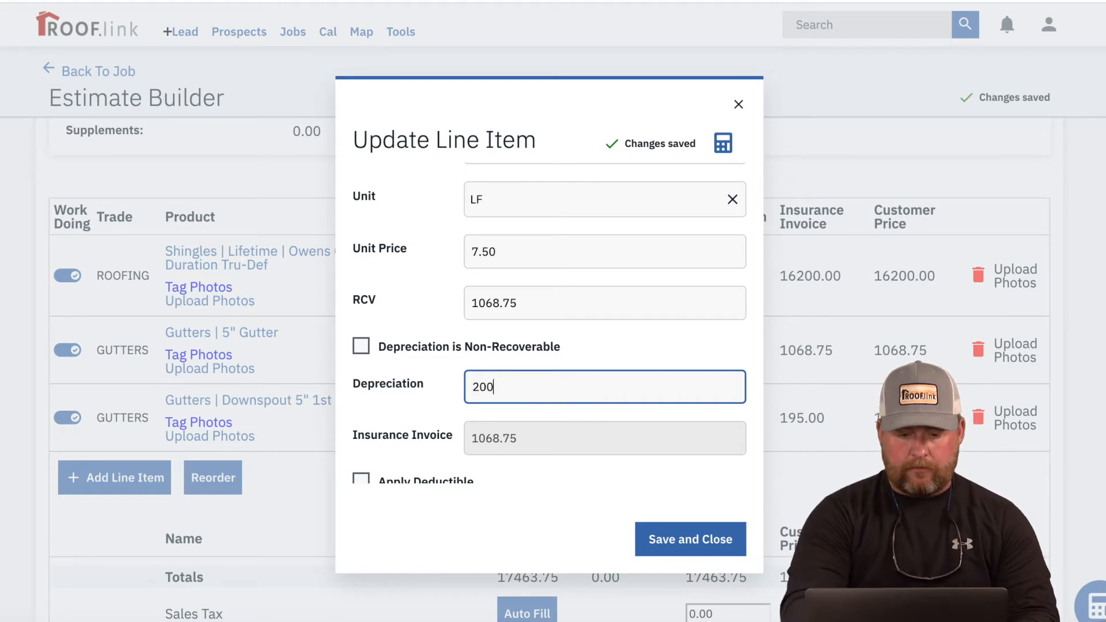
click(589, 424)
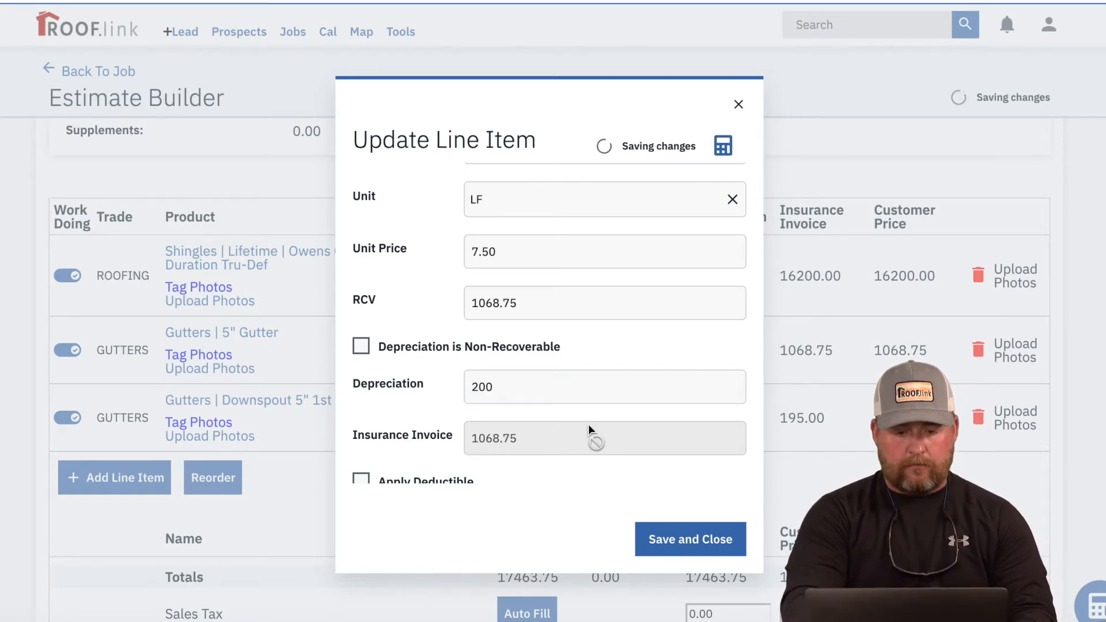
scroll(589, 425, down, 3)
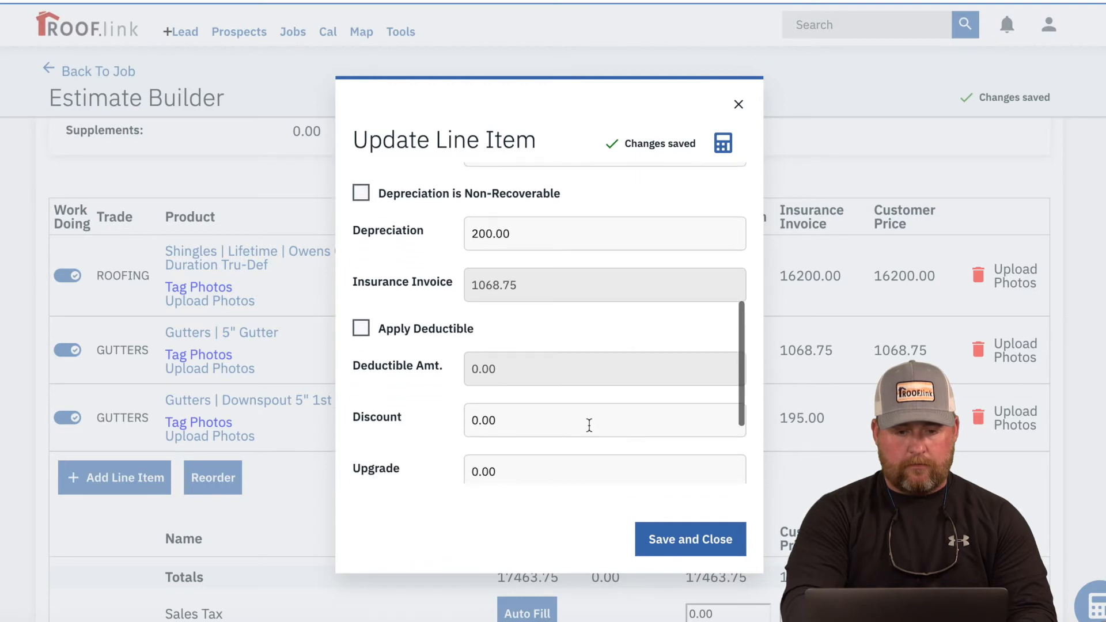
scroll(589, 425, down, 1)
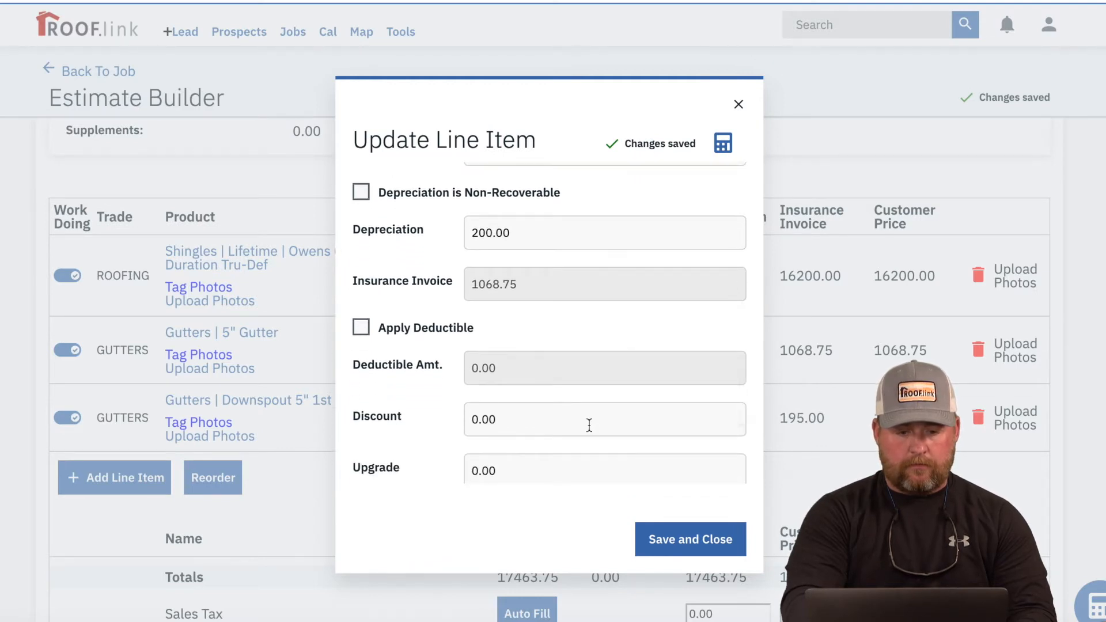
scroll(589, 425, up, 1)
scroll(589, 425, down, 3)
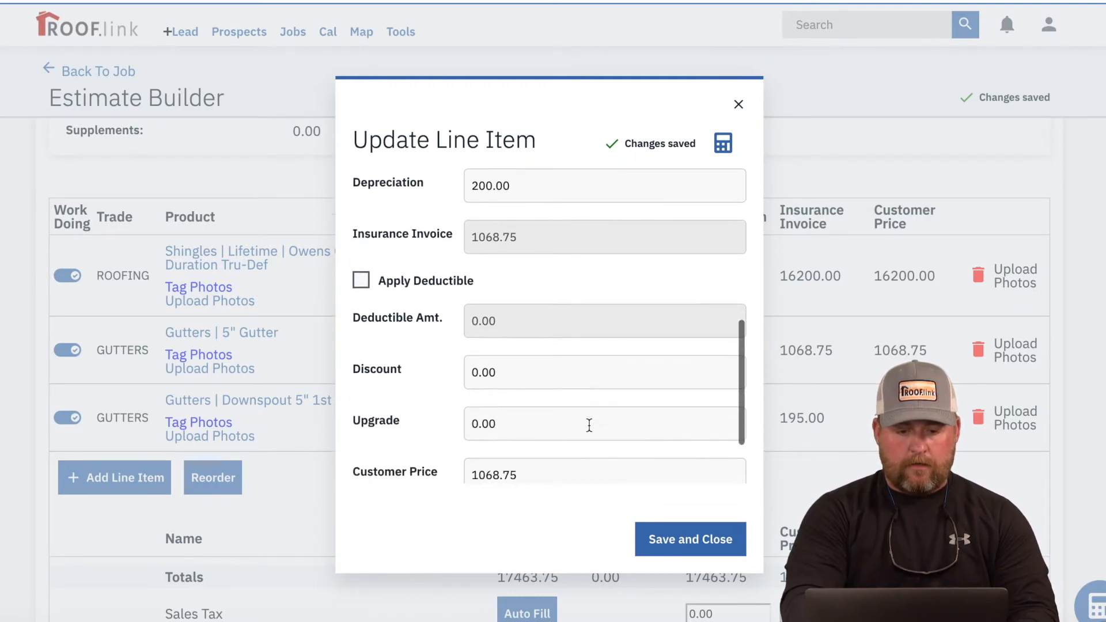
click(679, 550)
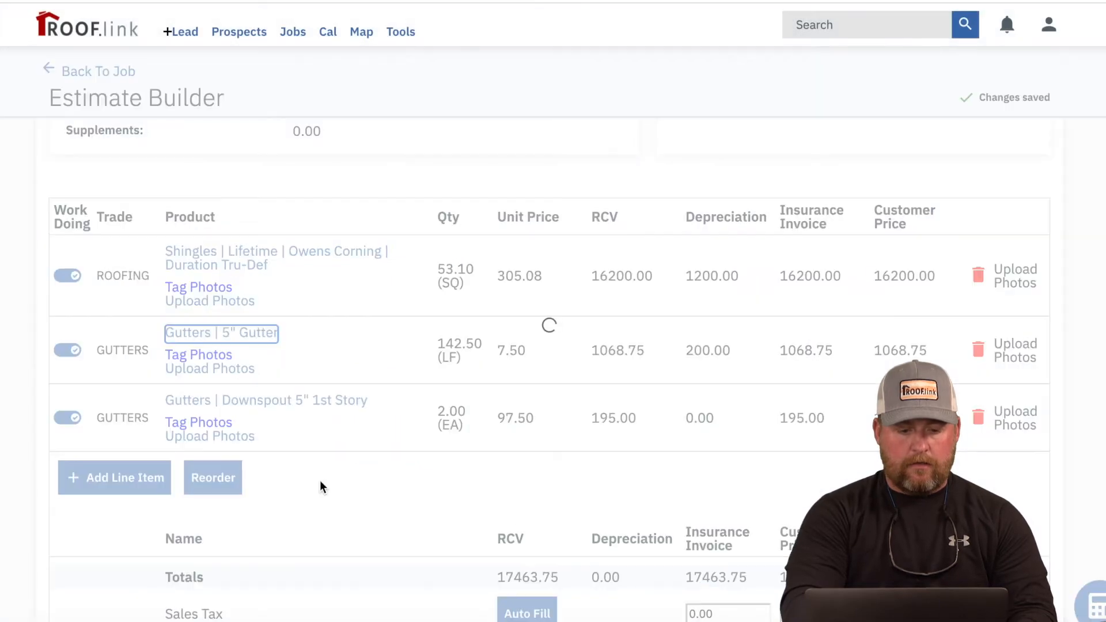
Step: Switch off Work Doing for the 5" Gutter and Downspout lines
click(70, 346)
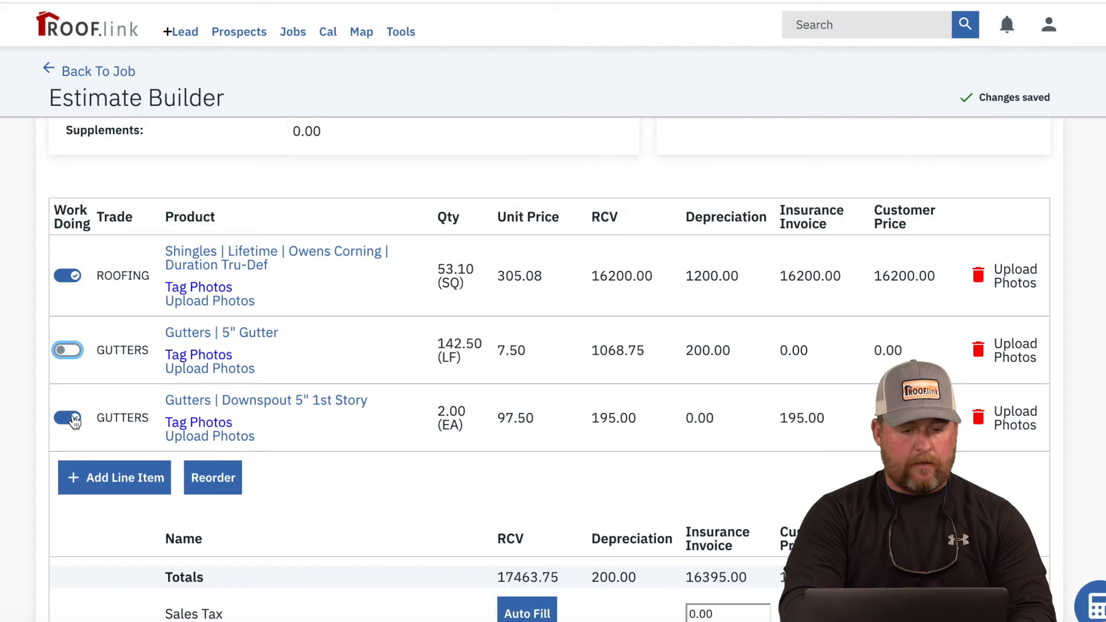
click(71, 417)
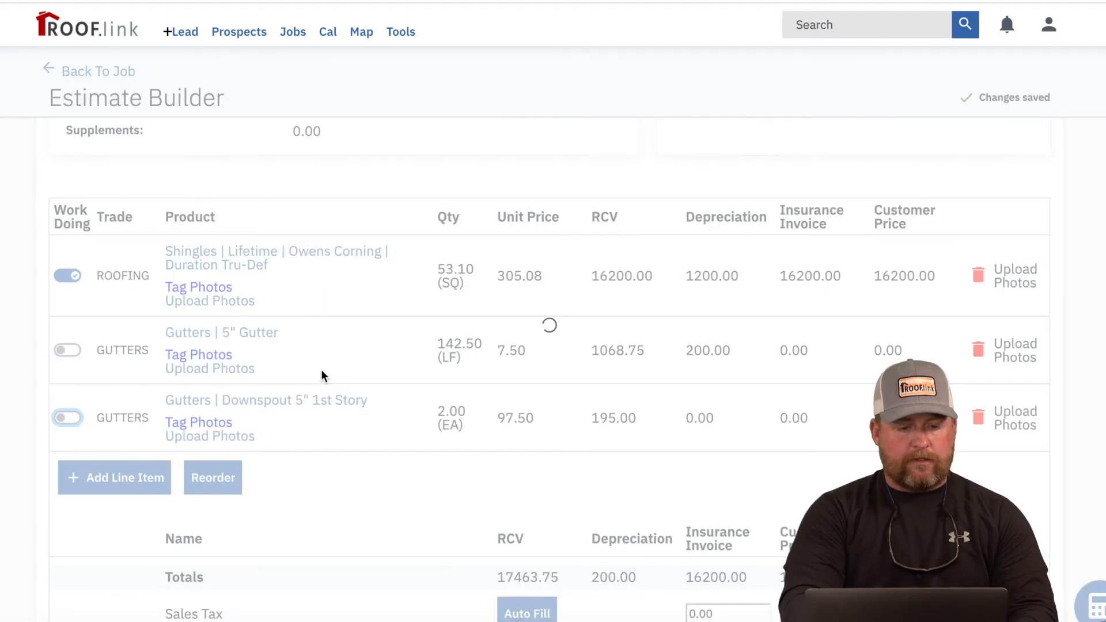
scroll(321, 369, down, 3)
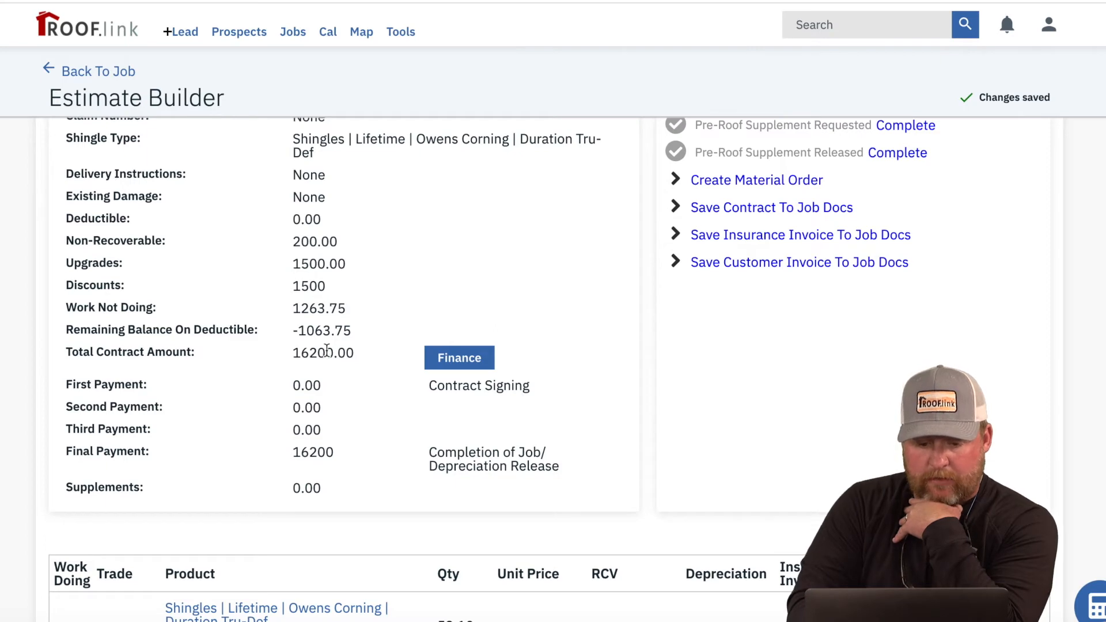
Step: Check the 16200.00 contract total and return to the job's overview page
scroll(326, 349, down, 2)
scroll(326, 351, down, 7)
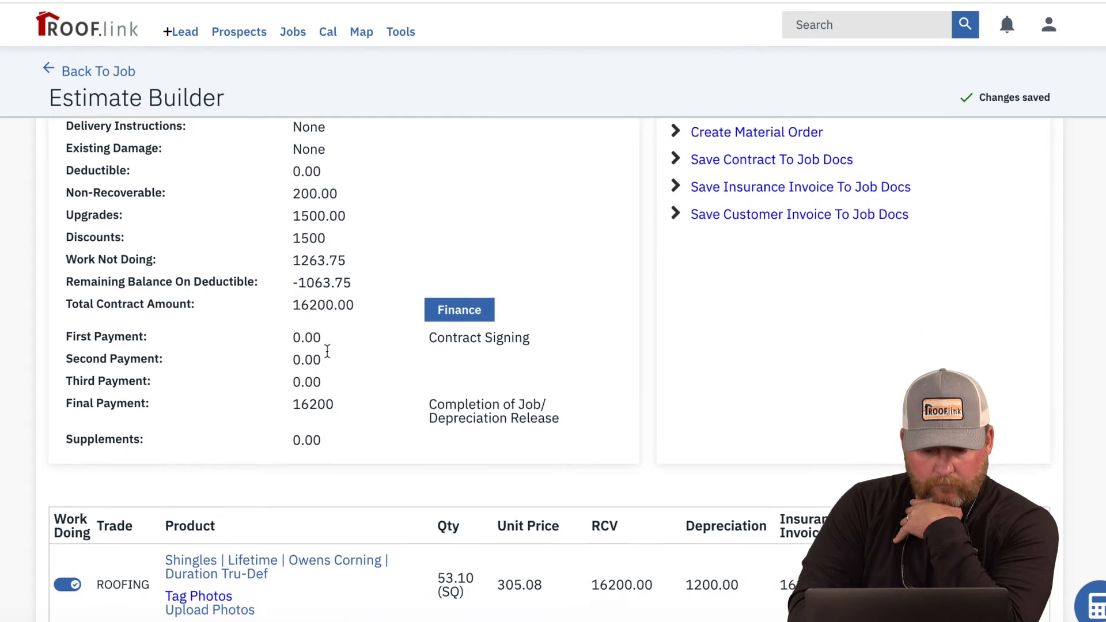
scroll(328, 358, down, 10)
scroll(328, 358, up, 1)
click(124, 70)
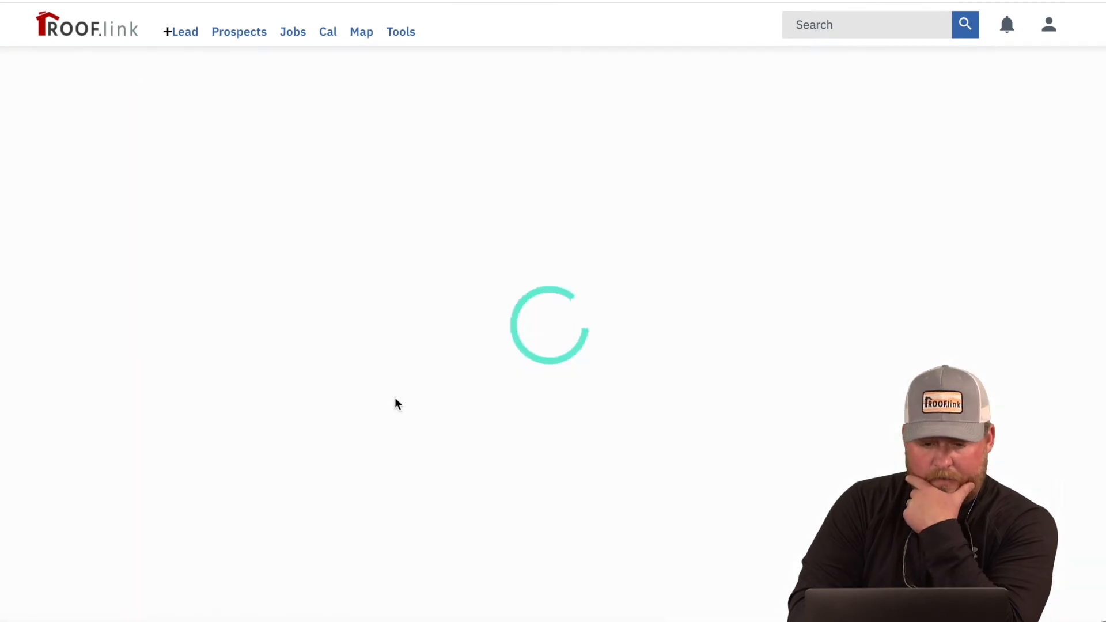
Step: Start a claim with AAA, entering the claim number, a 2000 deductible and the policy number
scroll(483, 483, down, 5)
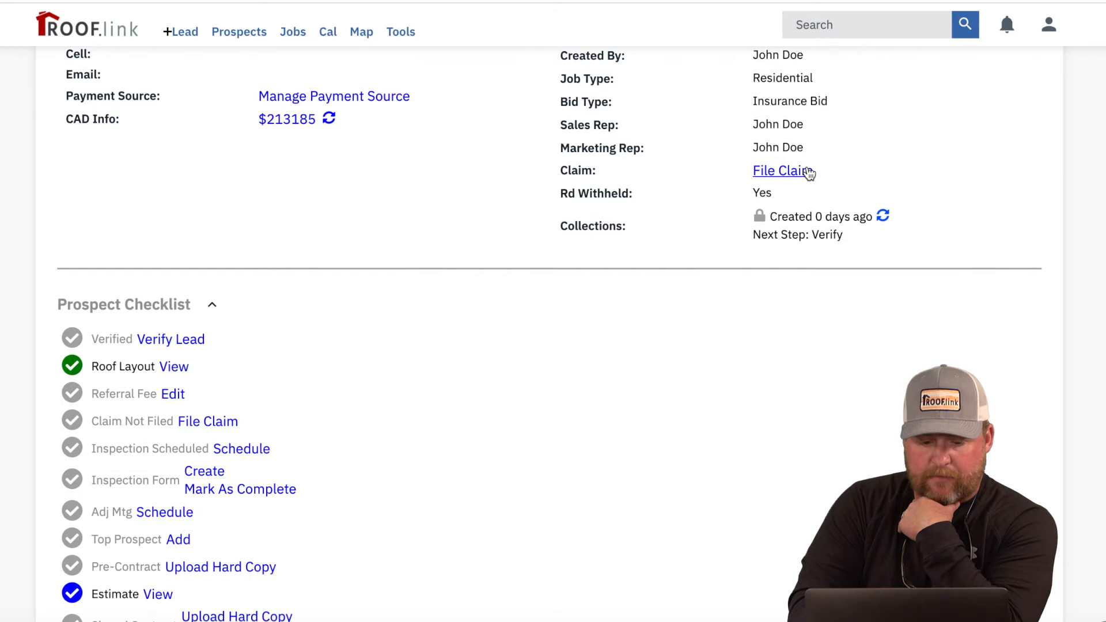
click(807, 171)
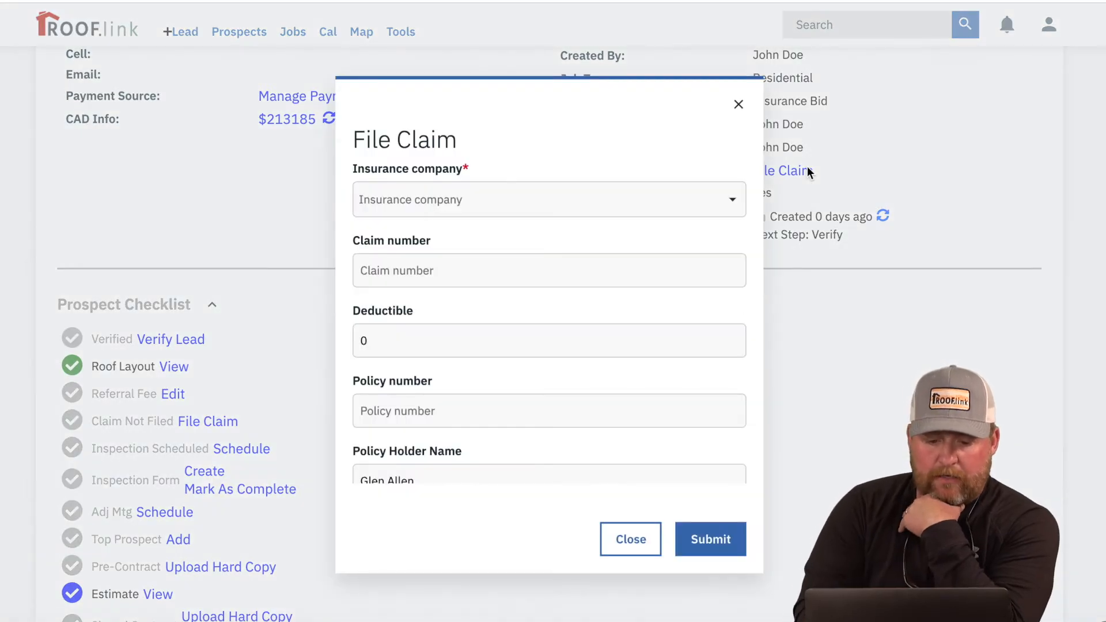
click(510, 213)
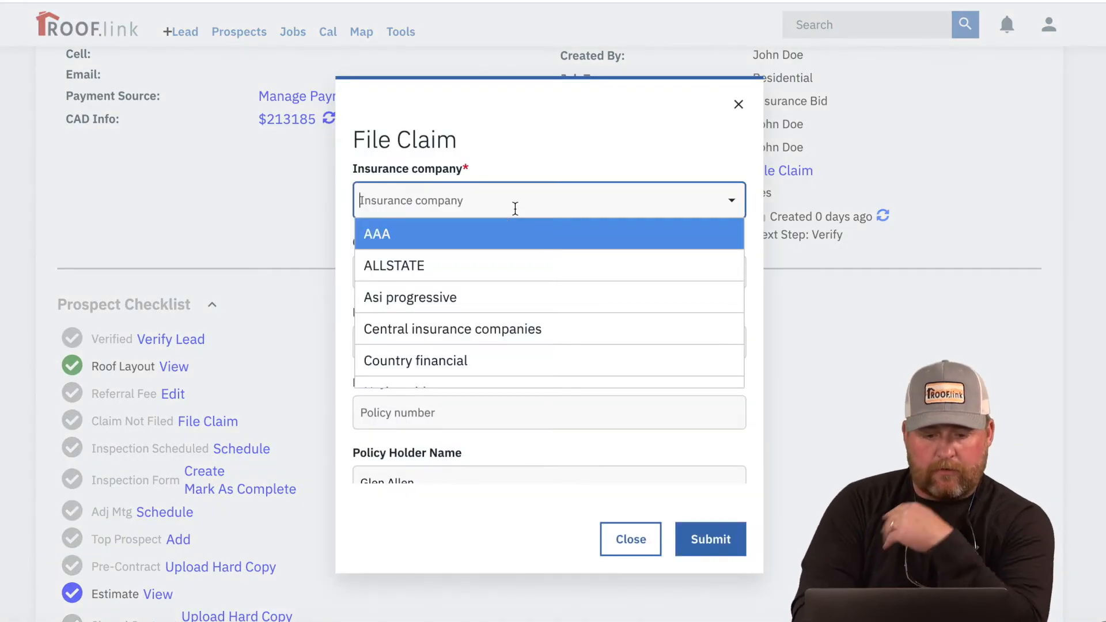
click(481, 235)
click(467, 260)
text(23456)
click(433, 348)
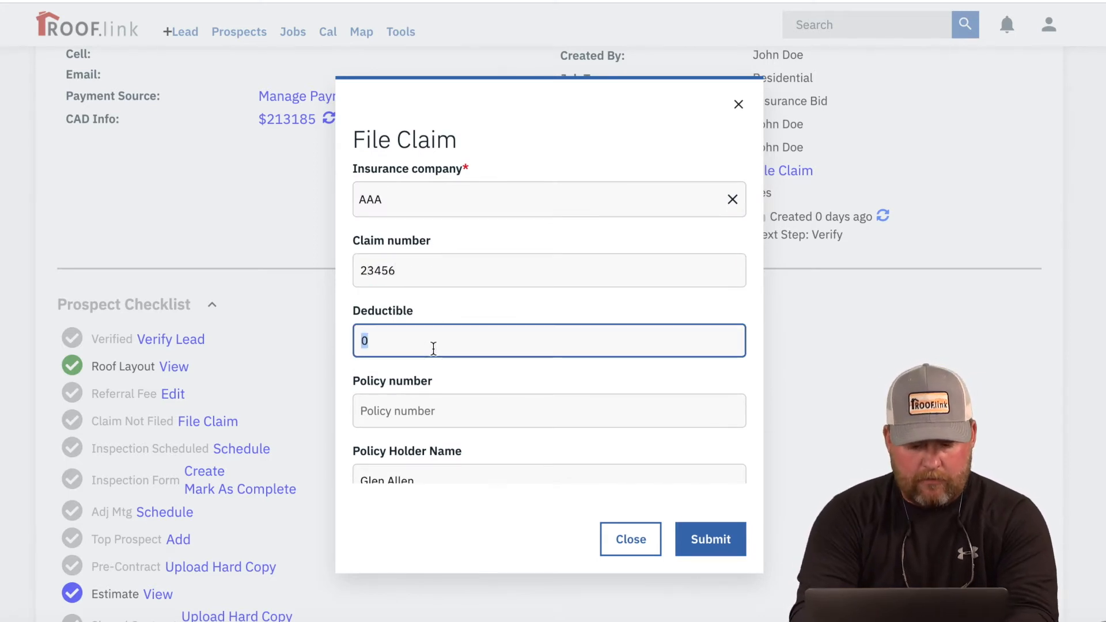
text(2000)
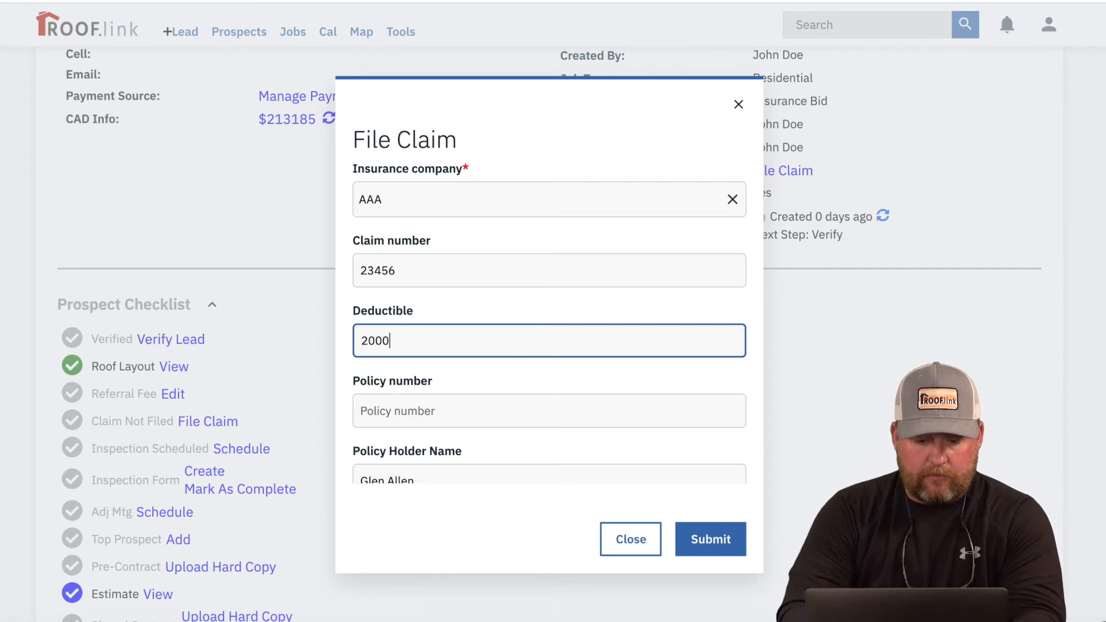
click(449, 414)
text(23456)
Step: Set the loss type to Hail and the loss date to December 28, 2020, then submit
scroll(563, 387, down, 3)
click(562, 381)
click(531, 446)
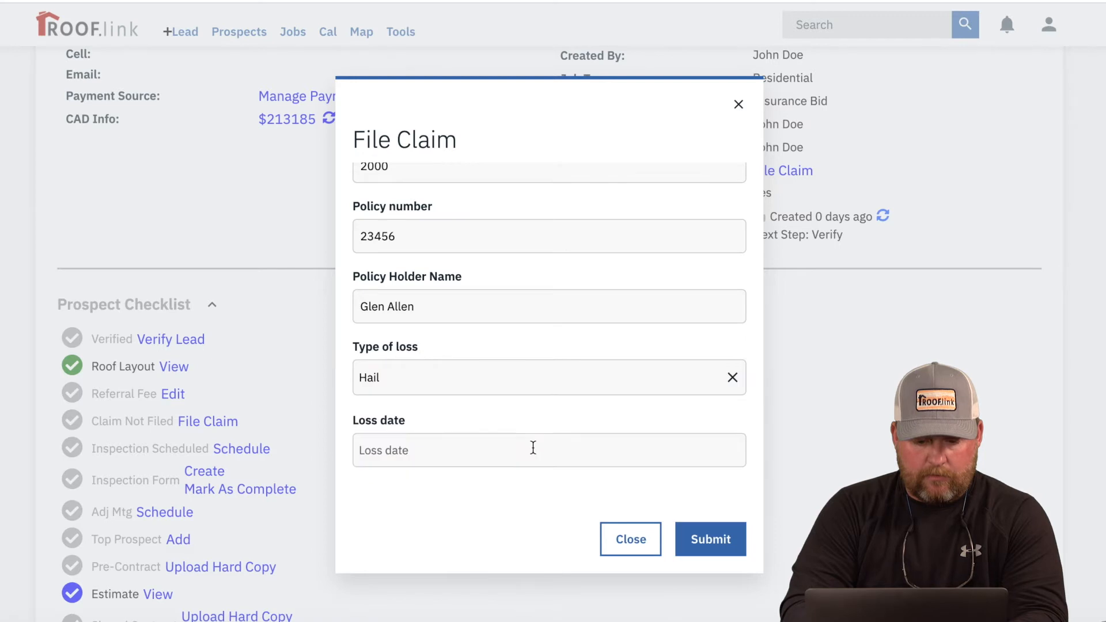
scroll(552, 439, down, 2)
click(512, 363)
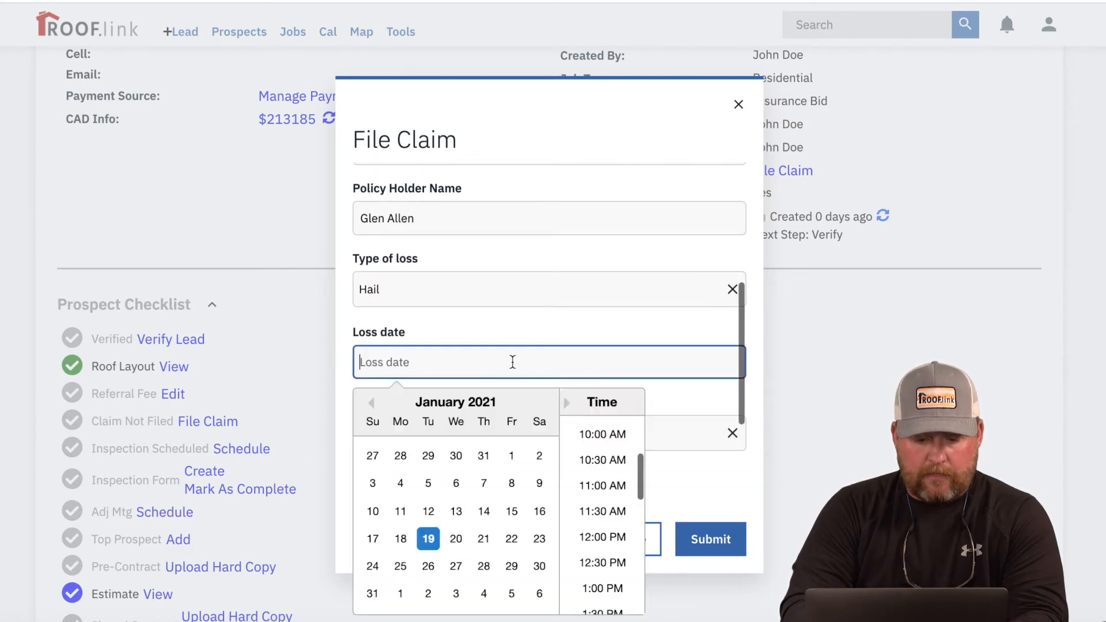
click(399, 456)
click(576, 312)
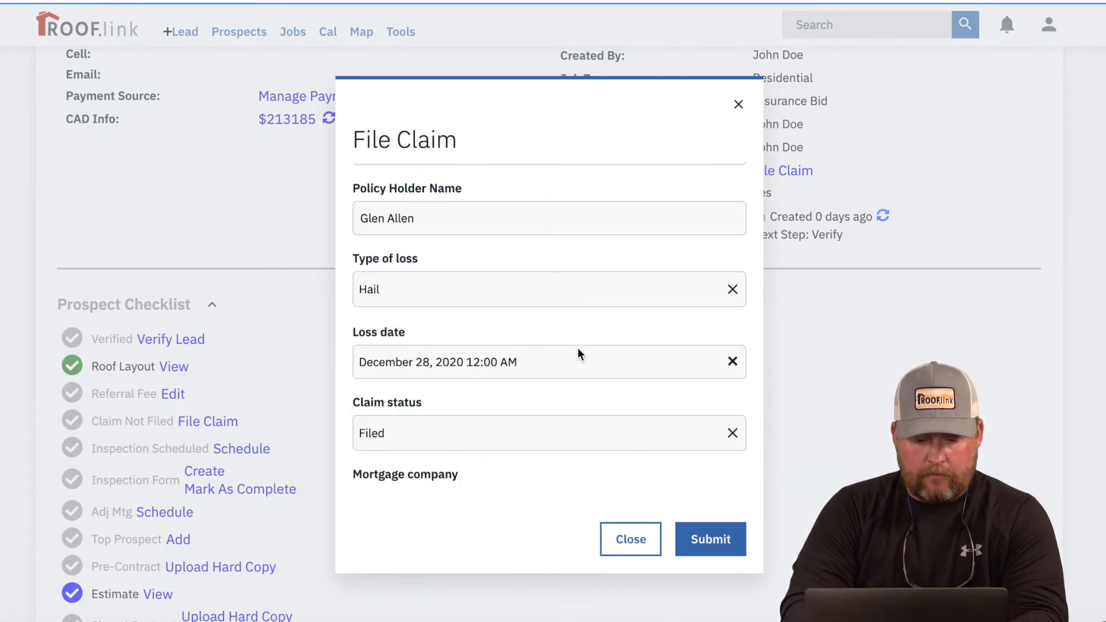
scroll(563, 407, down, 3)
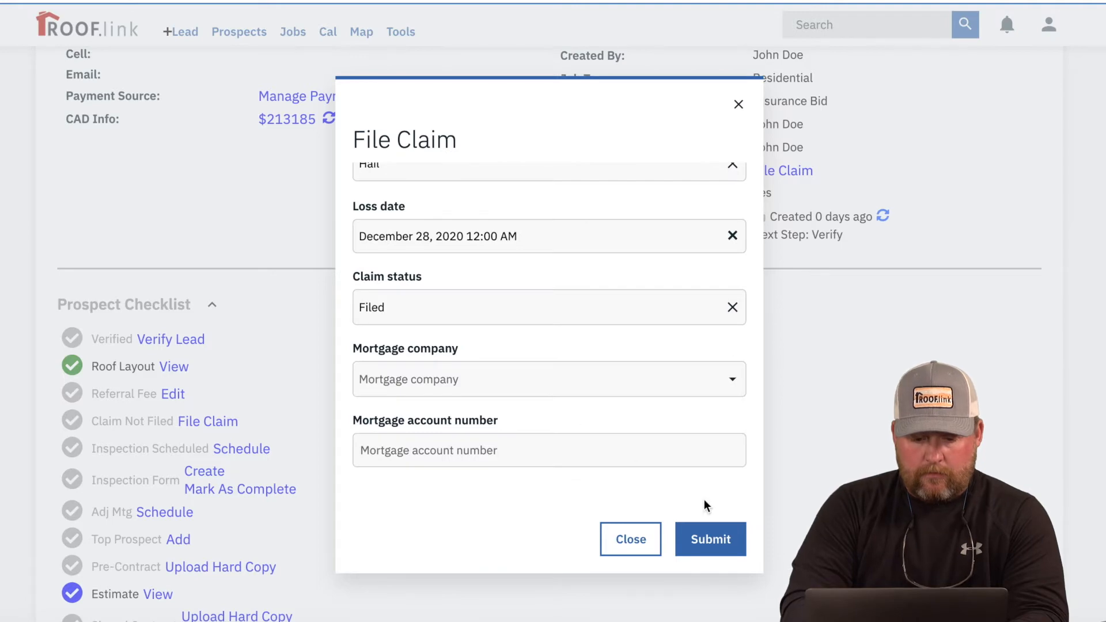
click(708, 542)
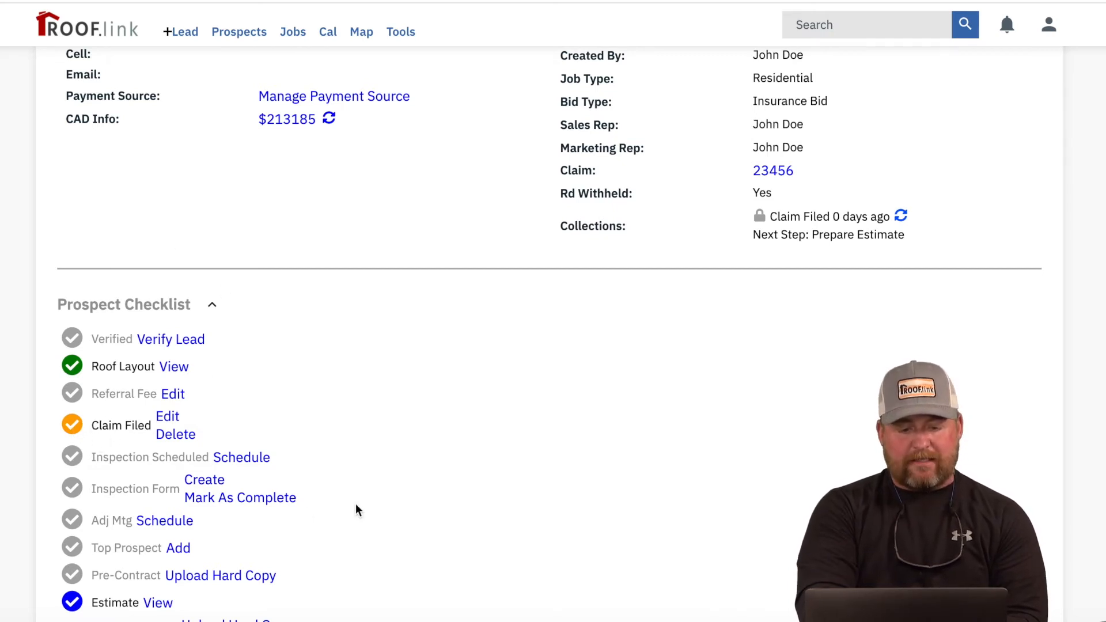
Step: Scroll the job Overview down to the Prospect Checklist and the Estimates, Material Orders and Work Orders section
scroll(357, 509, down, 2)
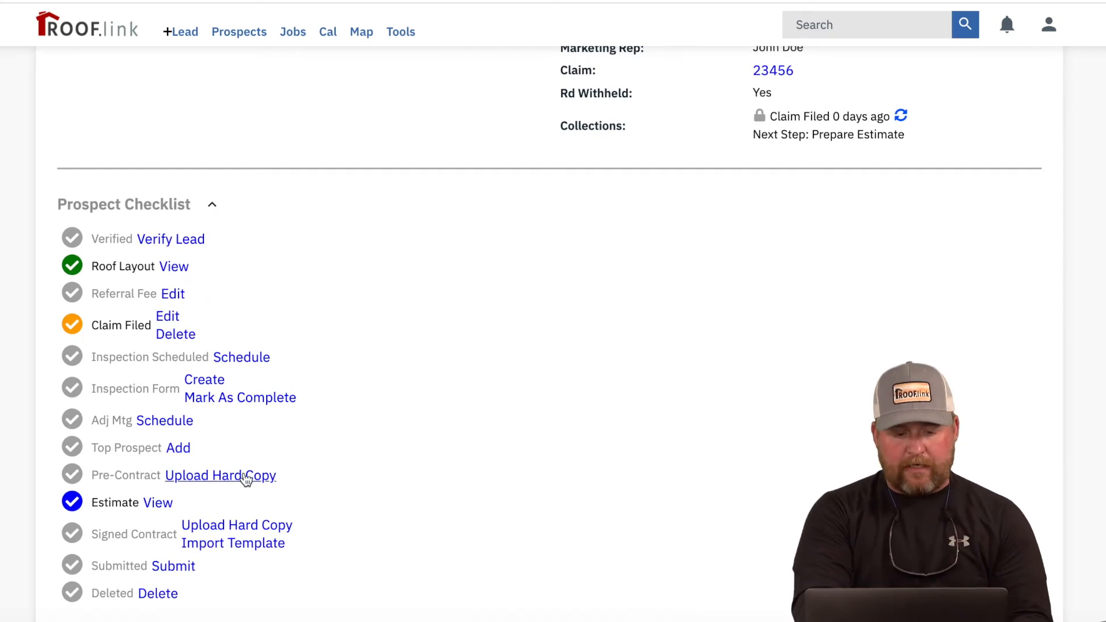
scroll(254, 475, down, 1)
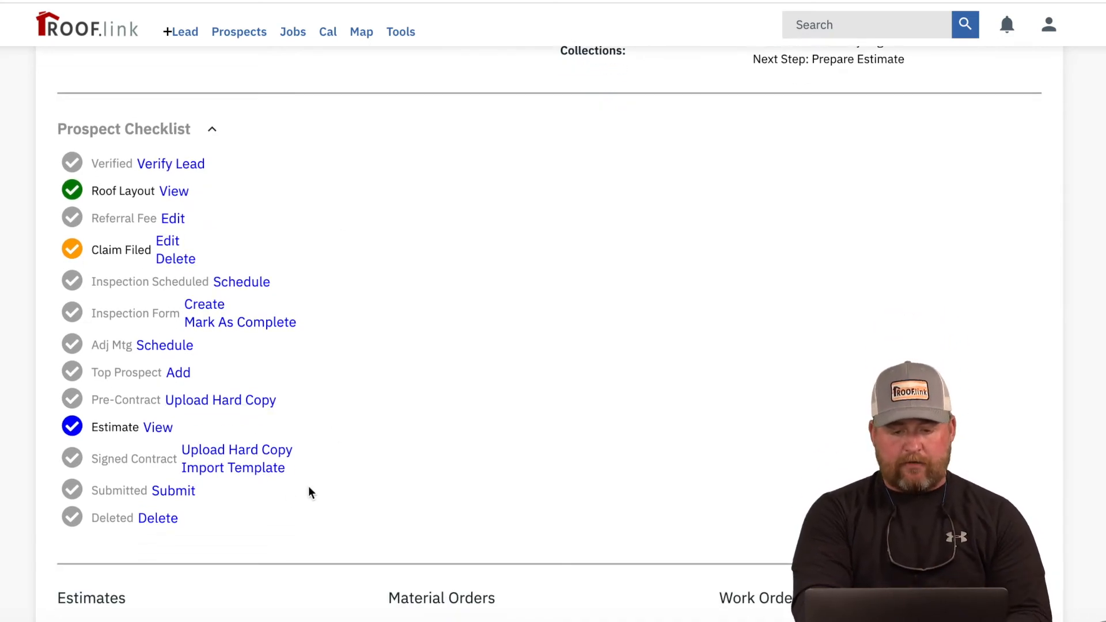
scroll(310, 490, down, 1)
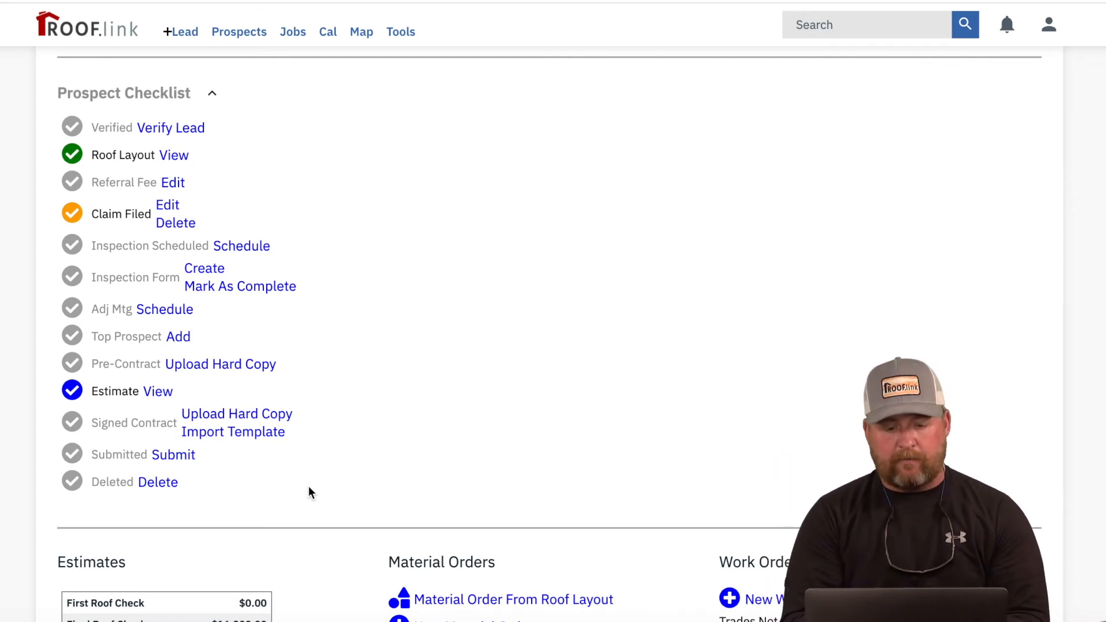
scroll(308, 487, down, 4)
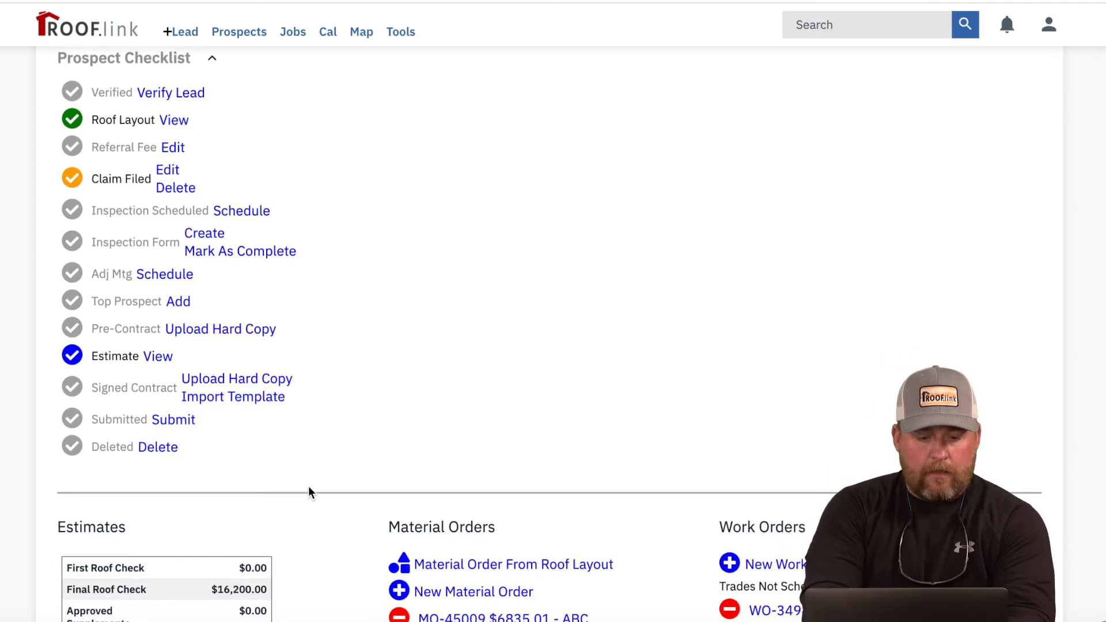
scroll(309, 489, up, 3)
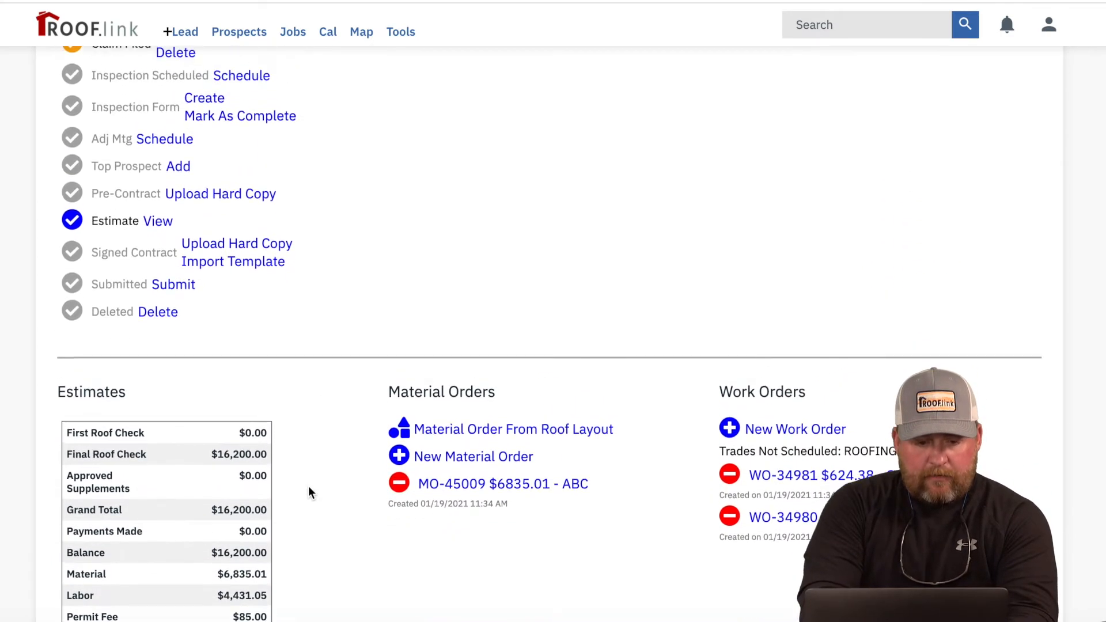
scroll(309, 489, down, 4)
scroll(309, 488, down, 3)
Step: Open the job's estimate in the Estimate Builder
click(92, 499)
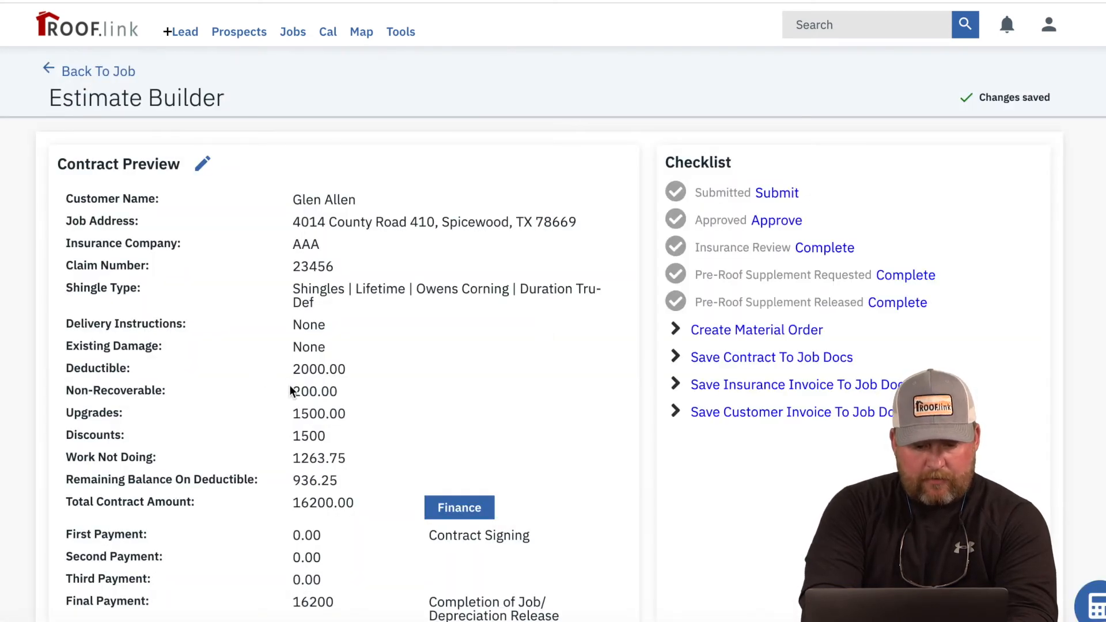
scroll(336, 400, down, 1)
scroll(336, 400, down, 2)
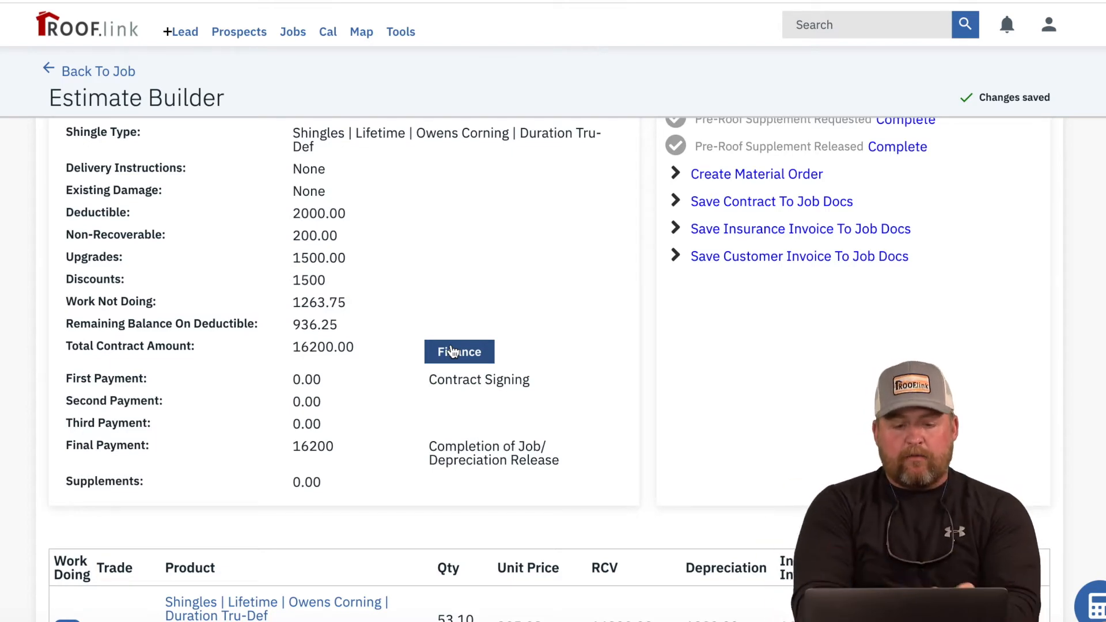
Step: Try Finance terms, revert to the standard payment schedule, and start saving the contract to job docs
click(453, 351)
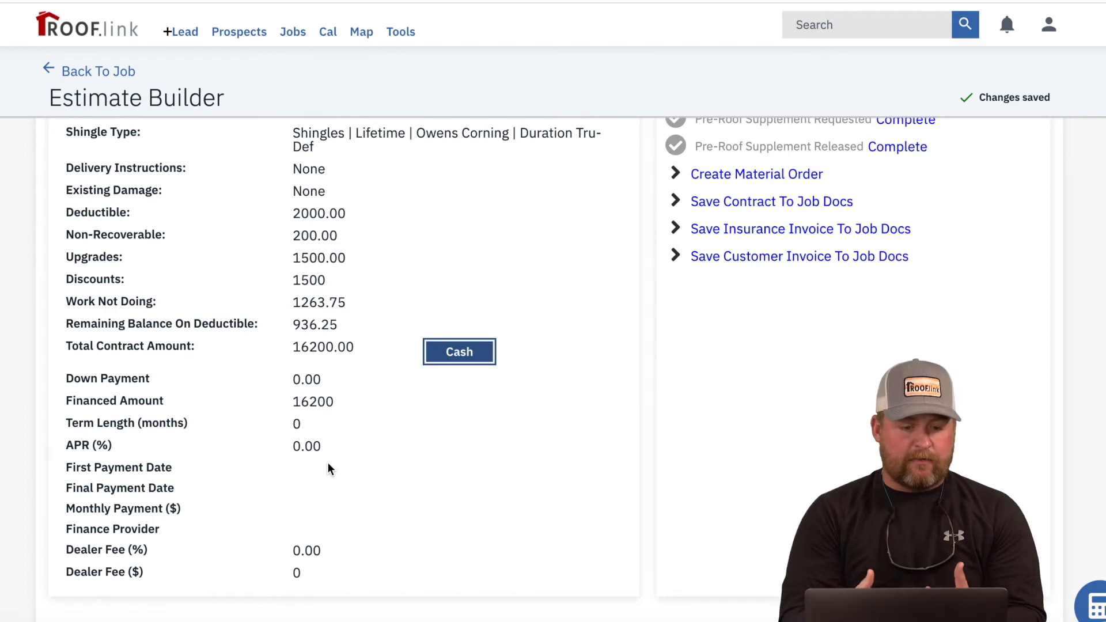
click(463, 359)
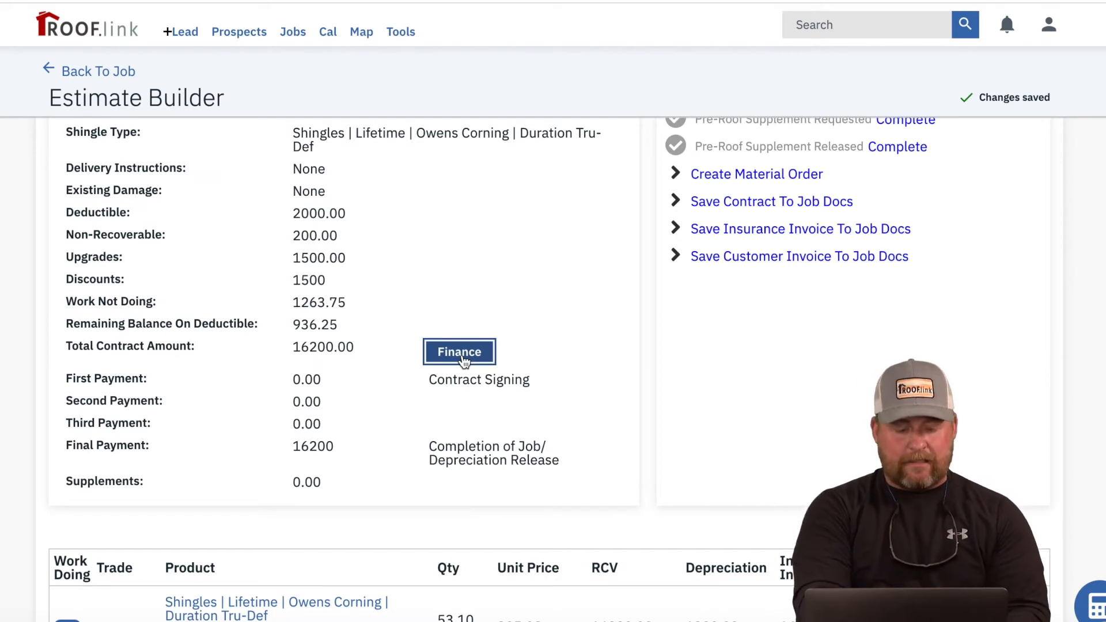
scroll(464, 360, down, 4)
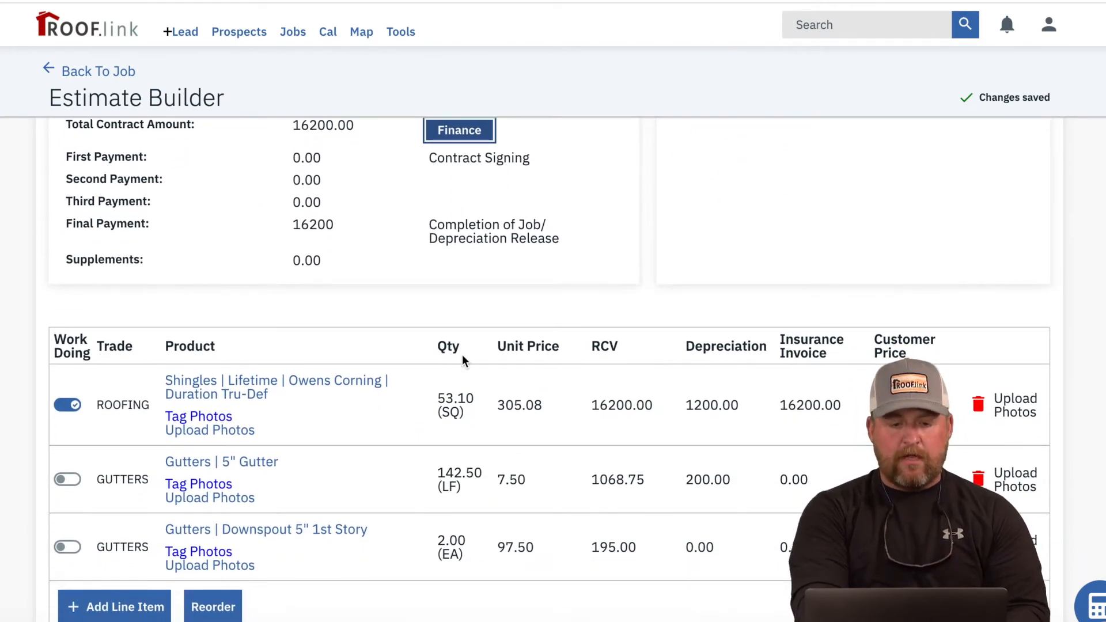
scroll(464, 360, up, 3)
scroll(462, 355, up, 1)
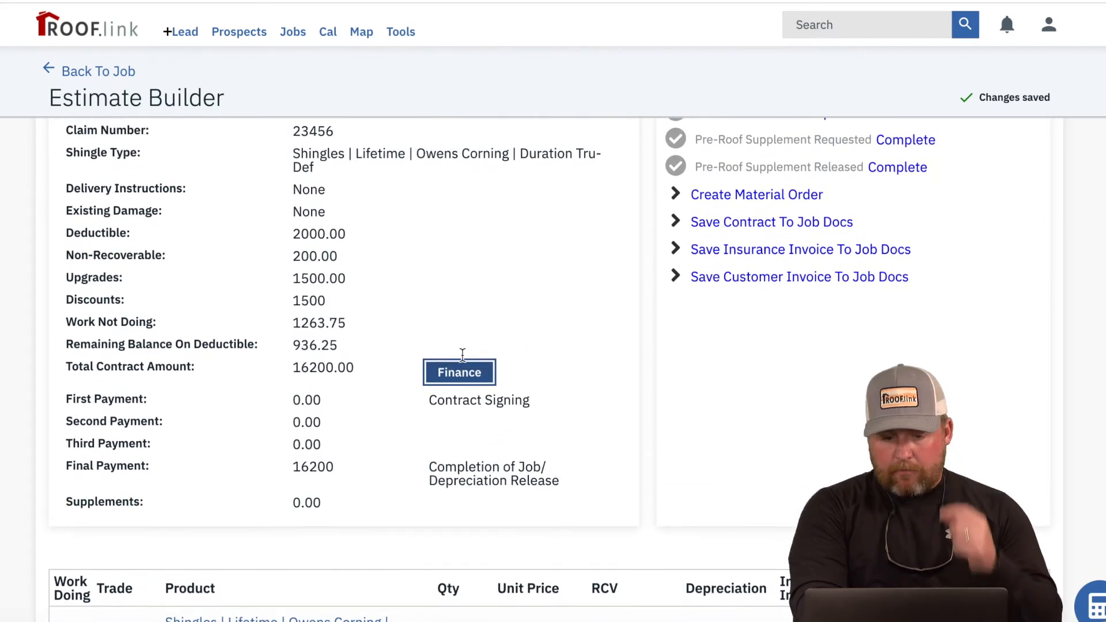
scroll(462, 354, down, 2)
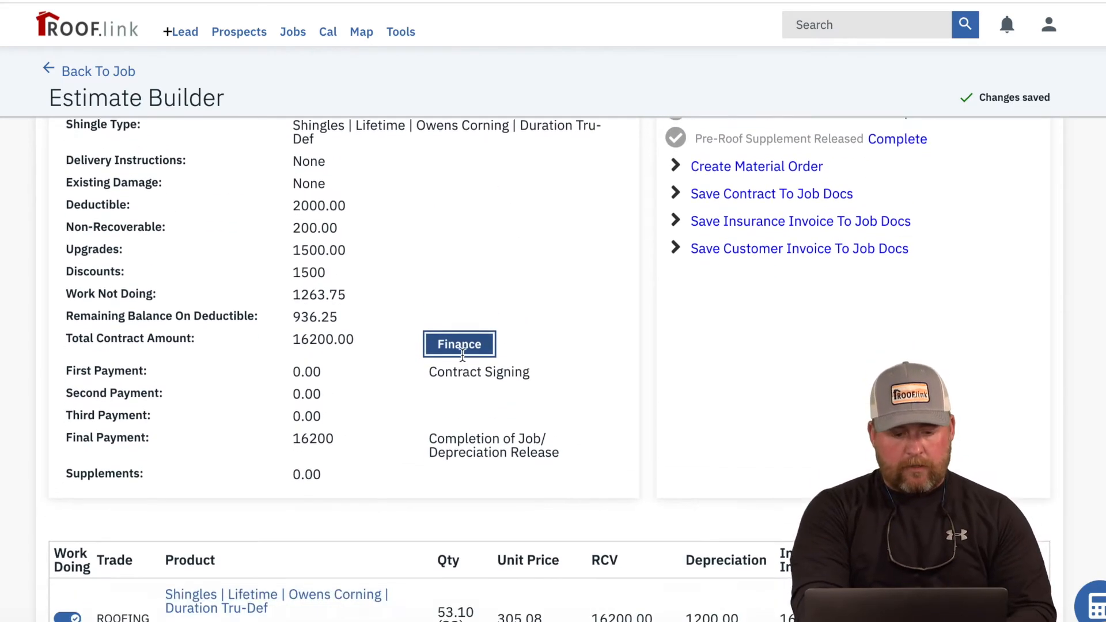
scroll(462, 354, down, 3)
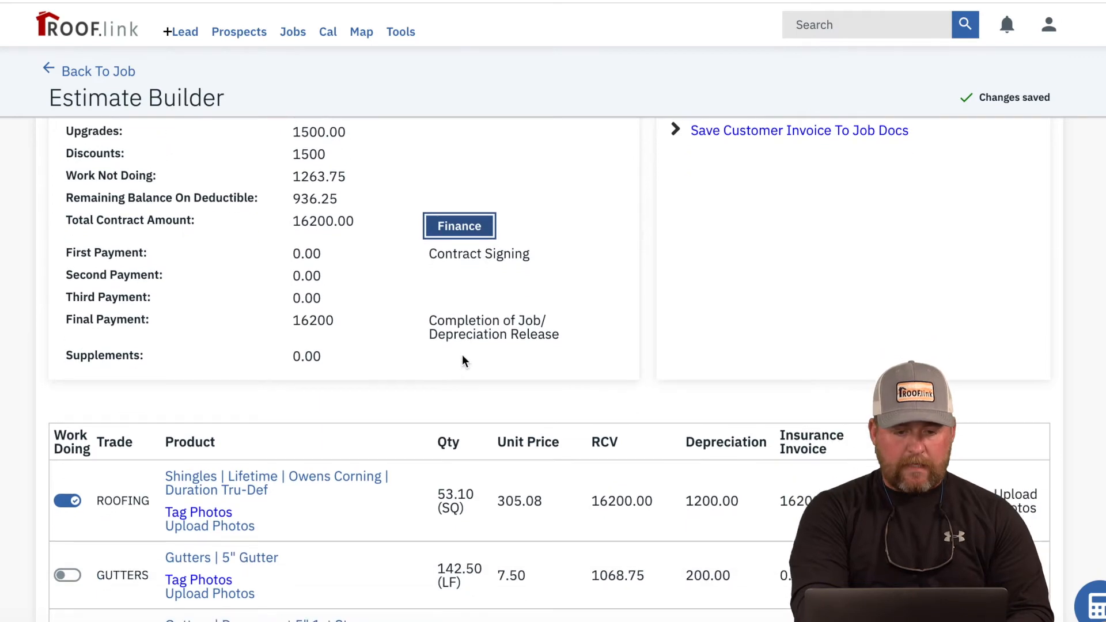
scroll(462, 358, up, 6)
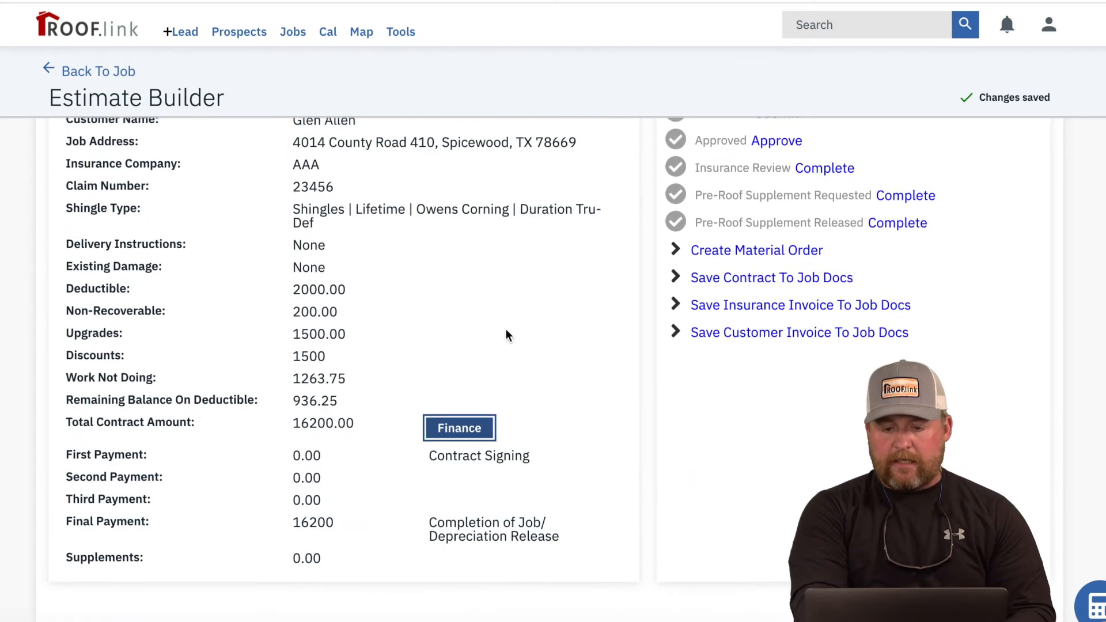
click(725, 284)
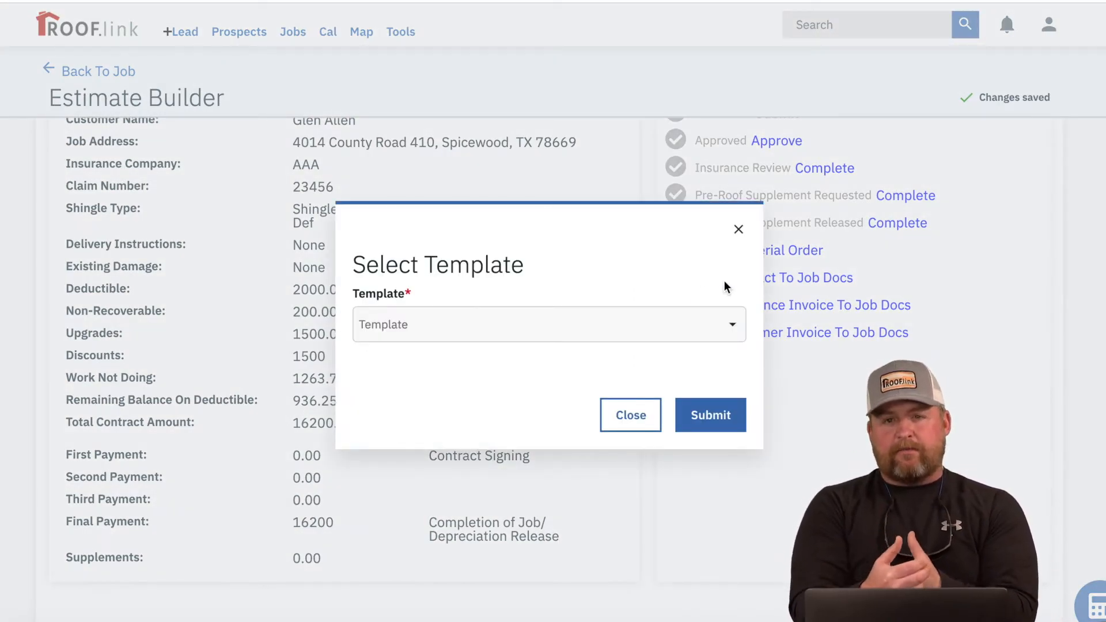
Step: Generate the contract document with the Insurance Packet With Pricing template and dismiss the notice
click(667, 328)
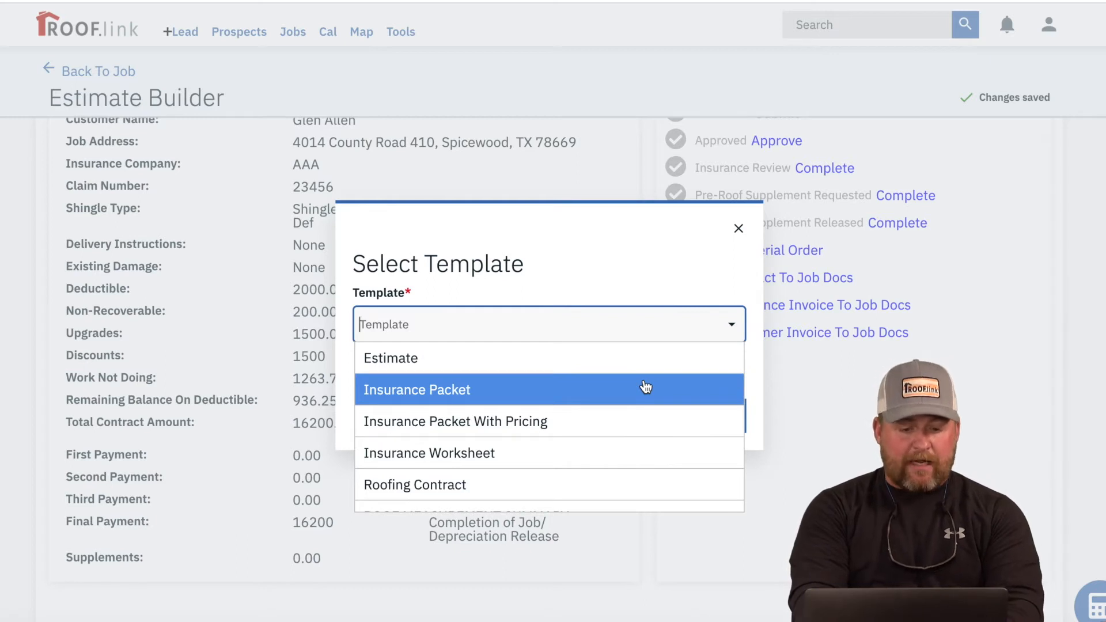
scroll(641, 424, down, 1)
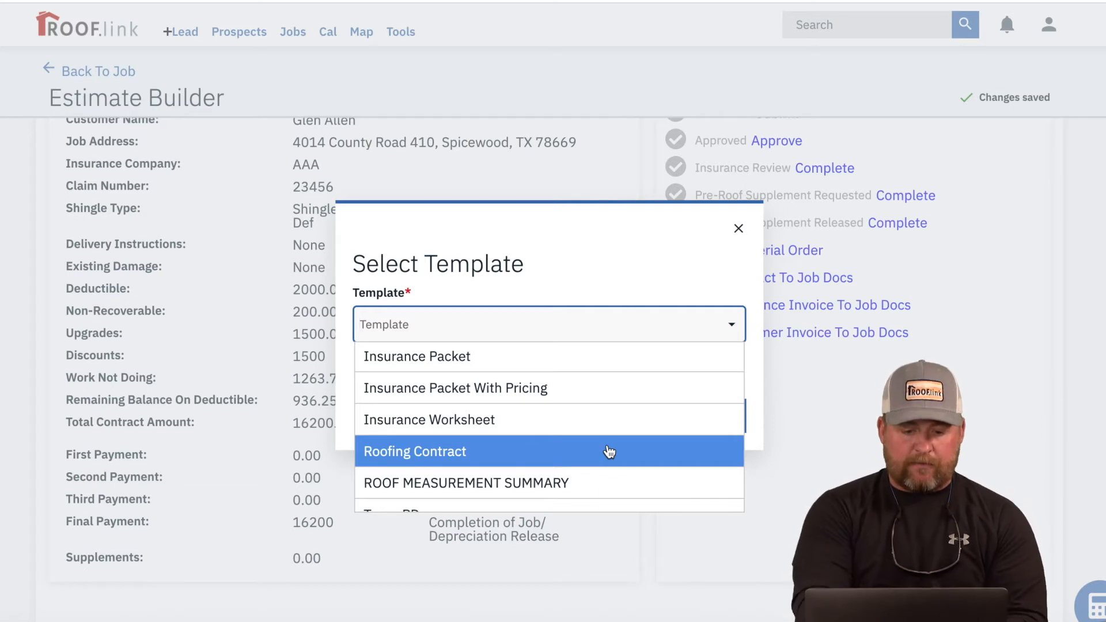
scroll(610, 453, up, 1)
click(603, 422)
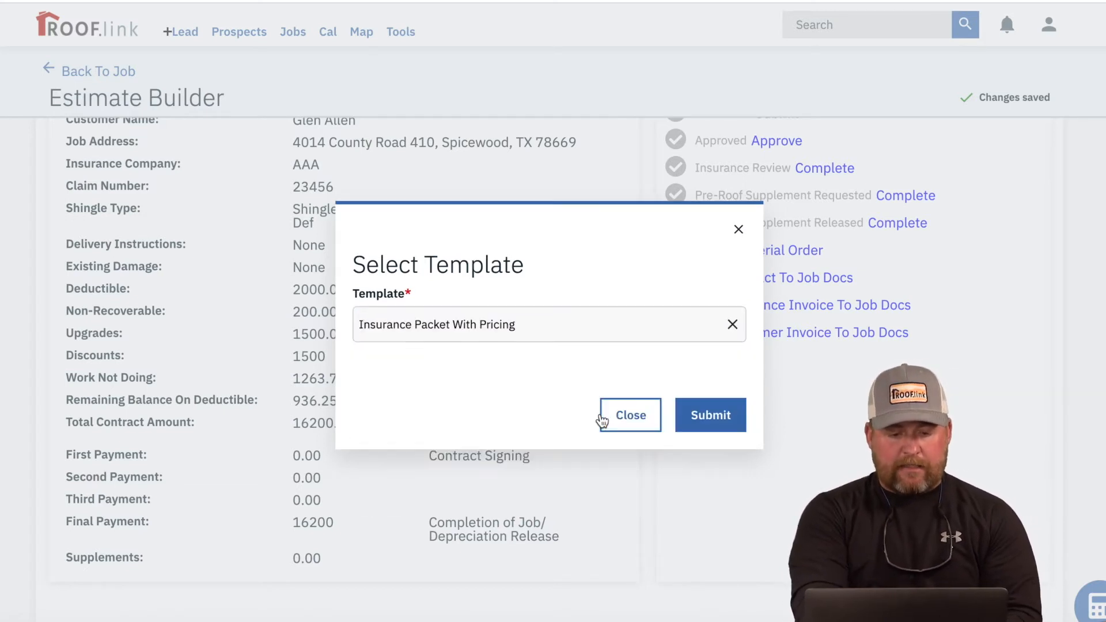
click(695, 421)
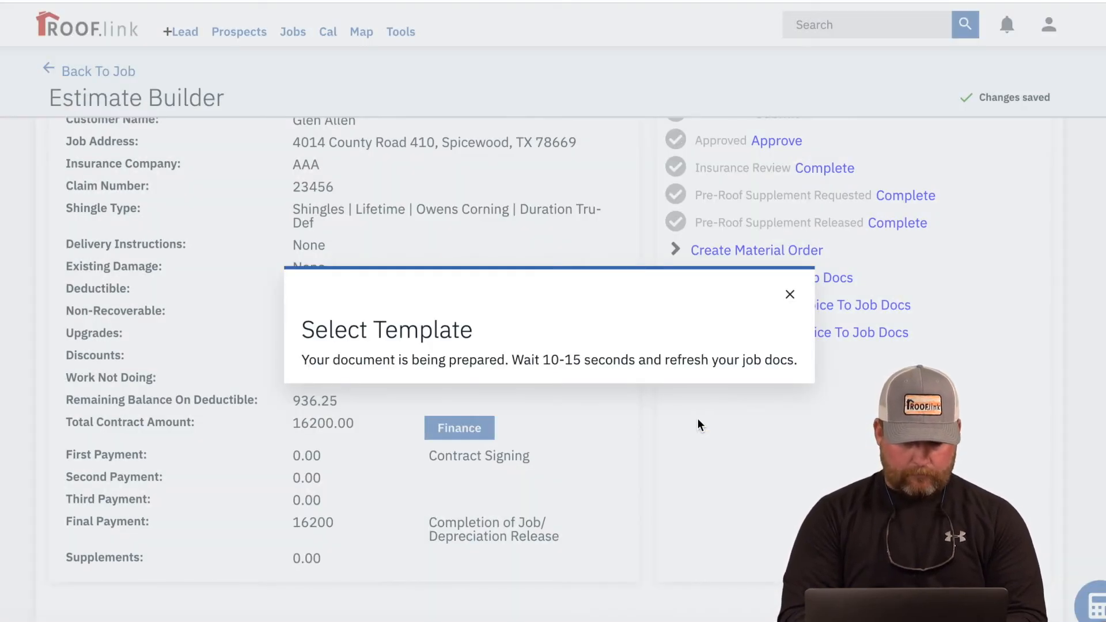
click(791, 295)
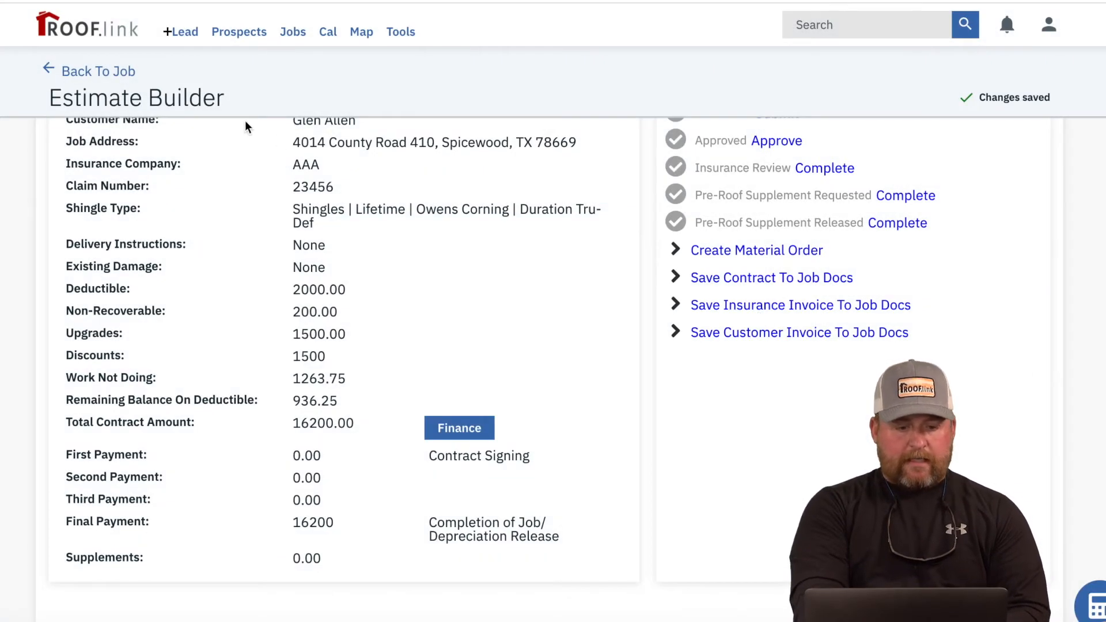
Step: Go back to the job and view its documents, including the new insurance packet PDF
click(102, 72)
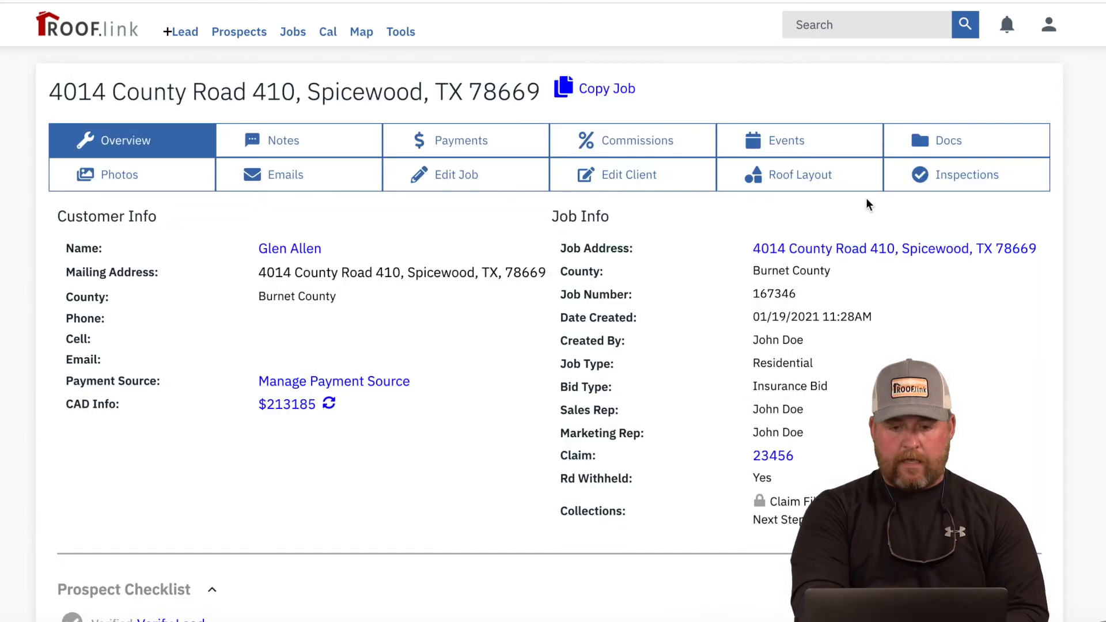
click(943, 144)
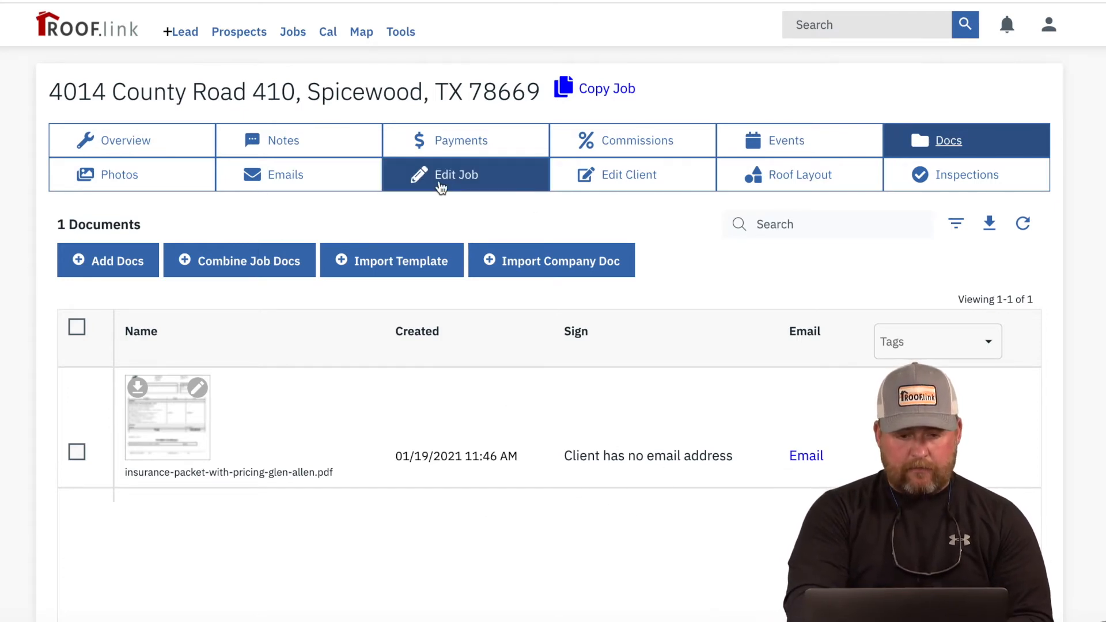
Step: Enter the client's email address in the Edit Client Email field and save it
click(643, 178)
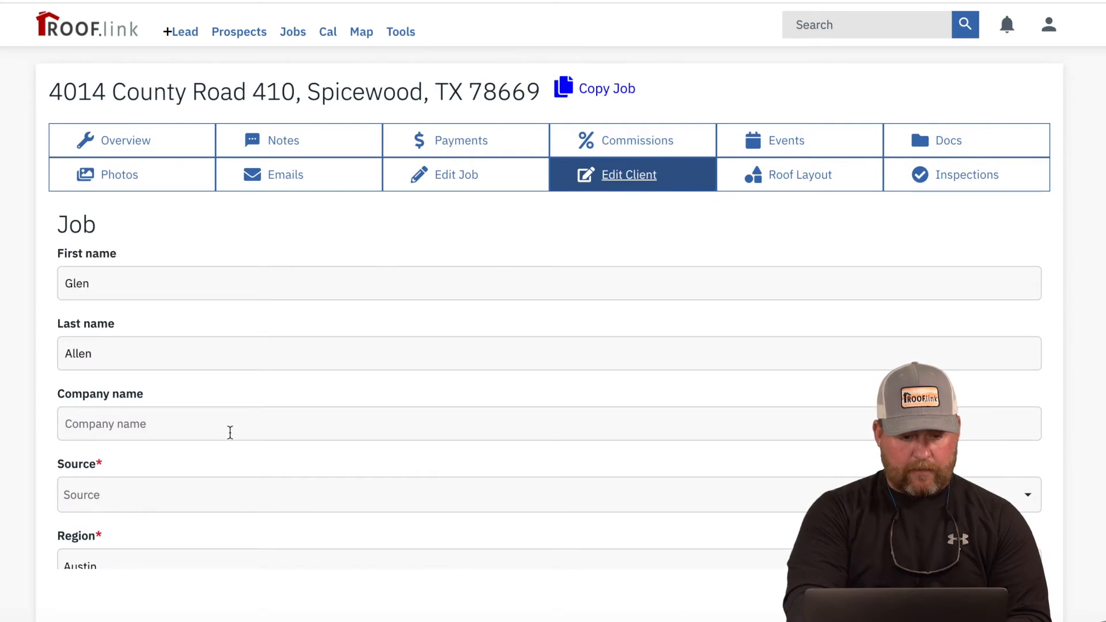
scroll(230, 432, down, 2)
scroll(230, 432, down, 6)
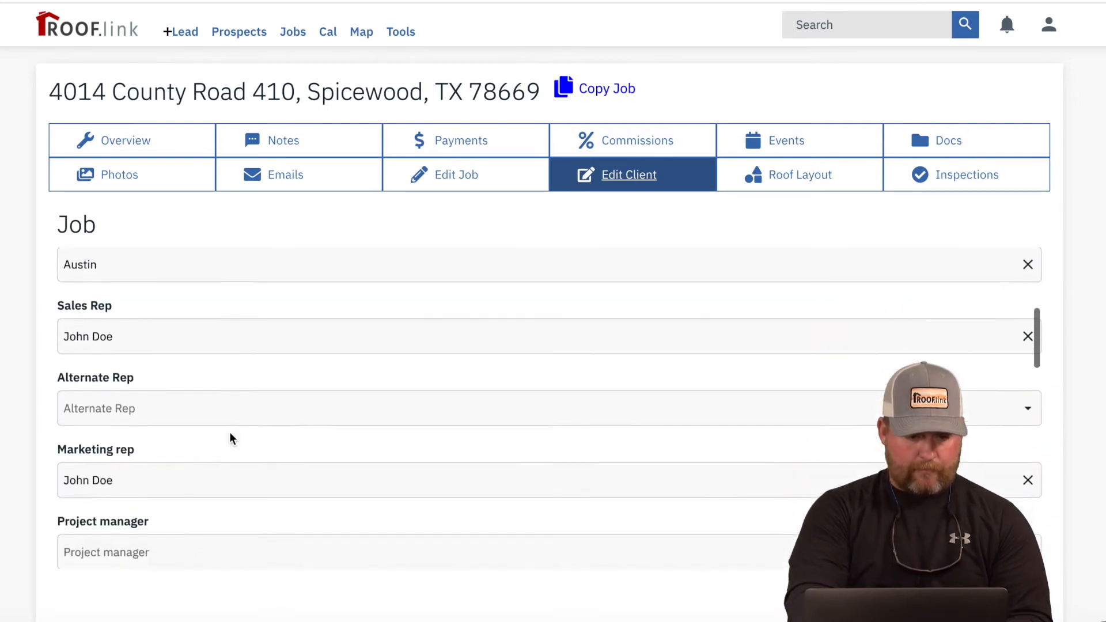
scroll(230, 432, down, 4)
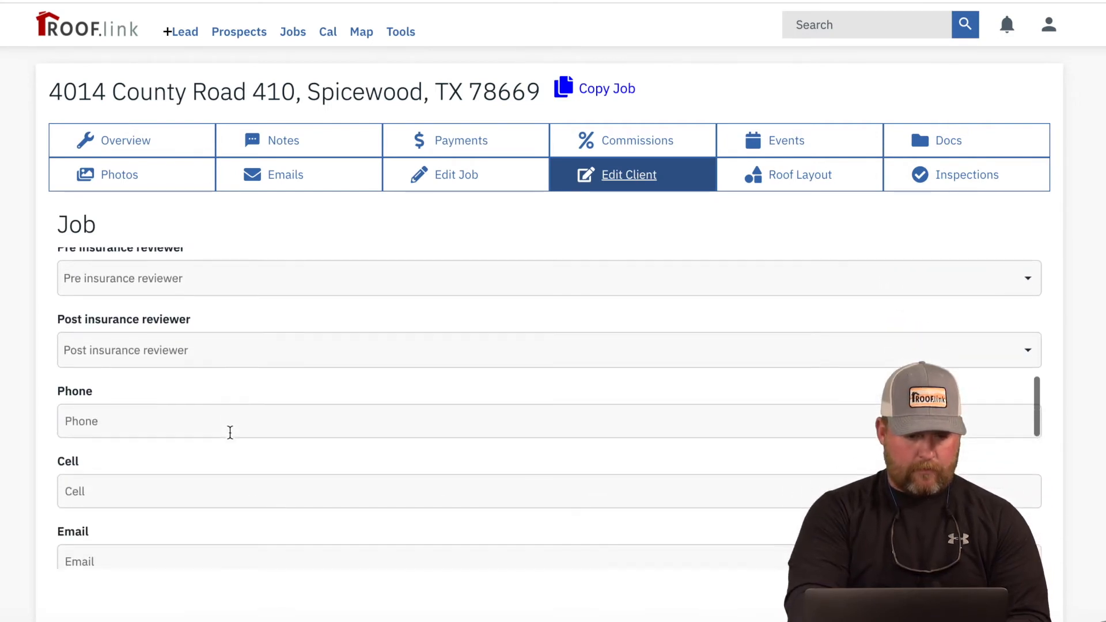
click(199, 526)
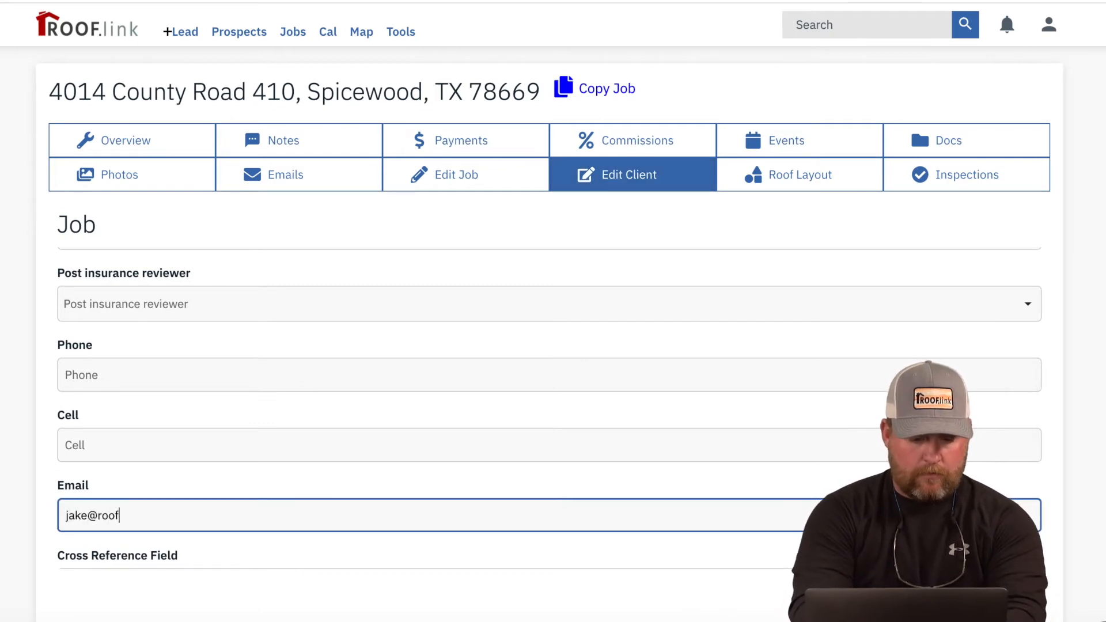
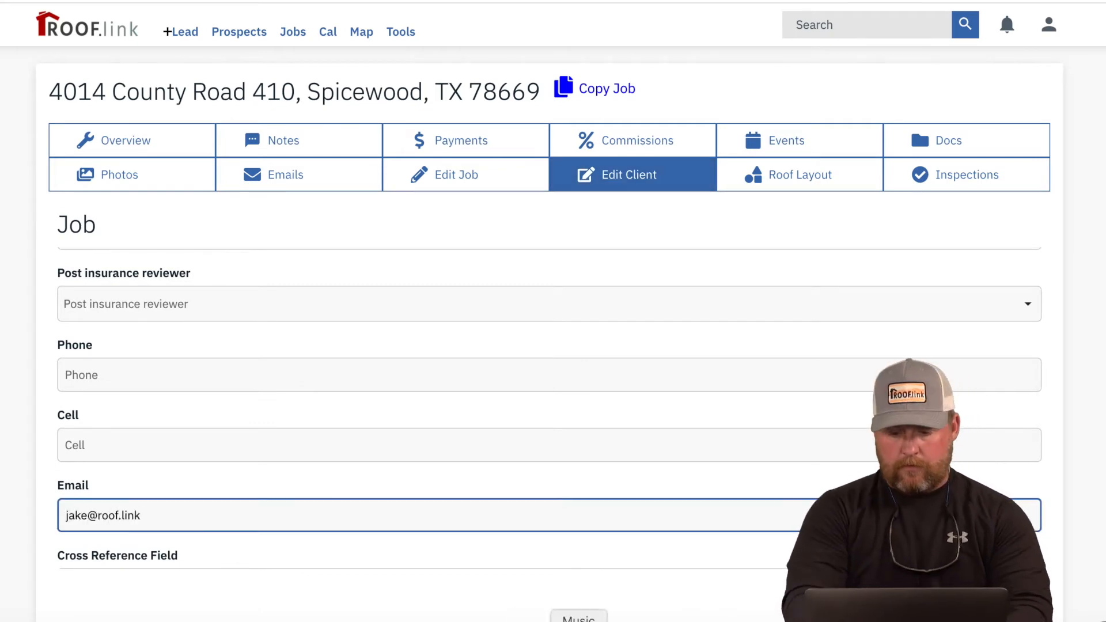
key(Return)
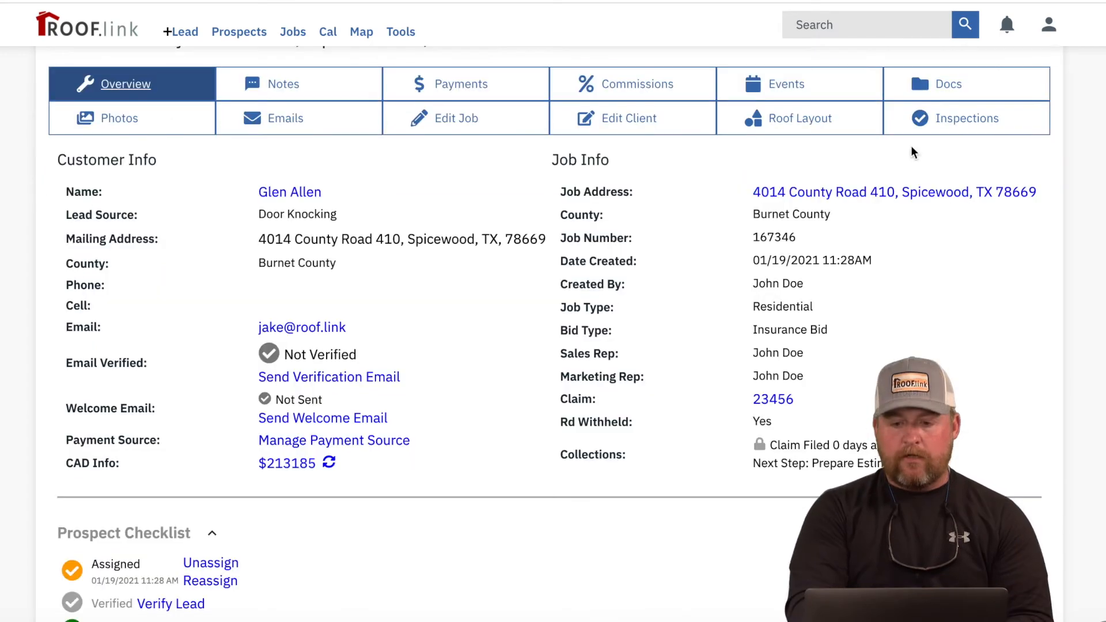
Step: Download the insurance packet with pricing PDF from the Docs tab and open it
click(951, 72)
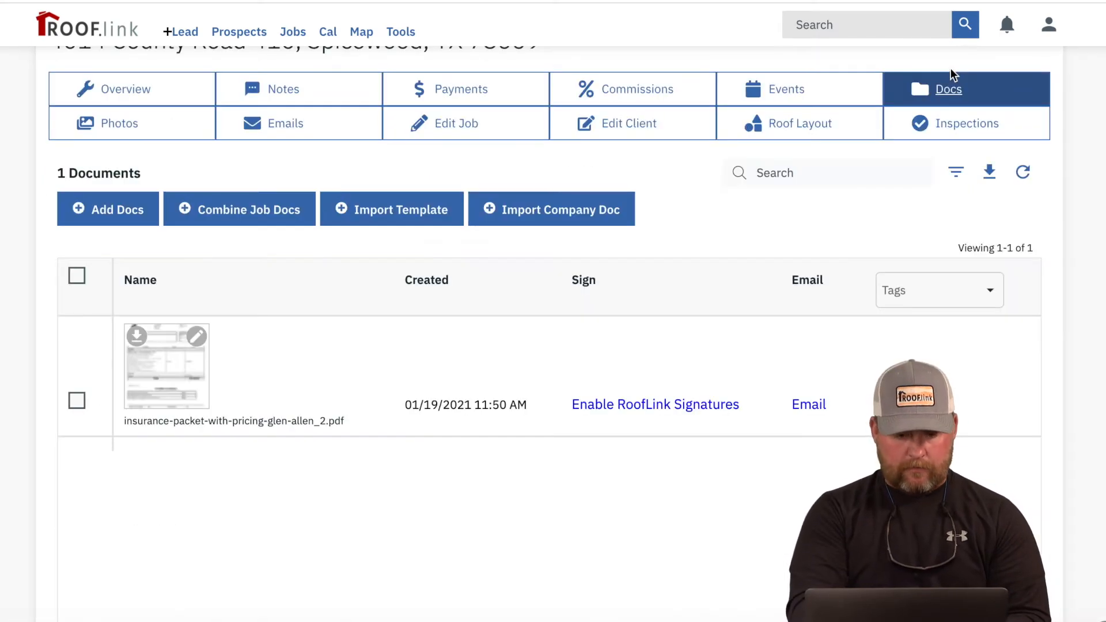
click(153, 366)
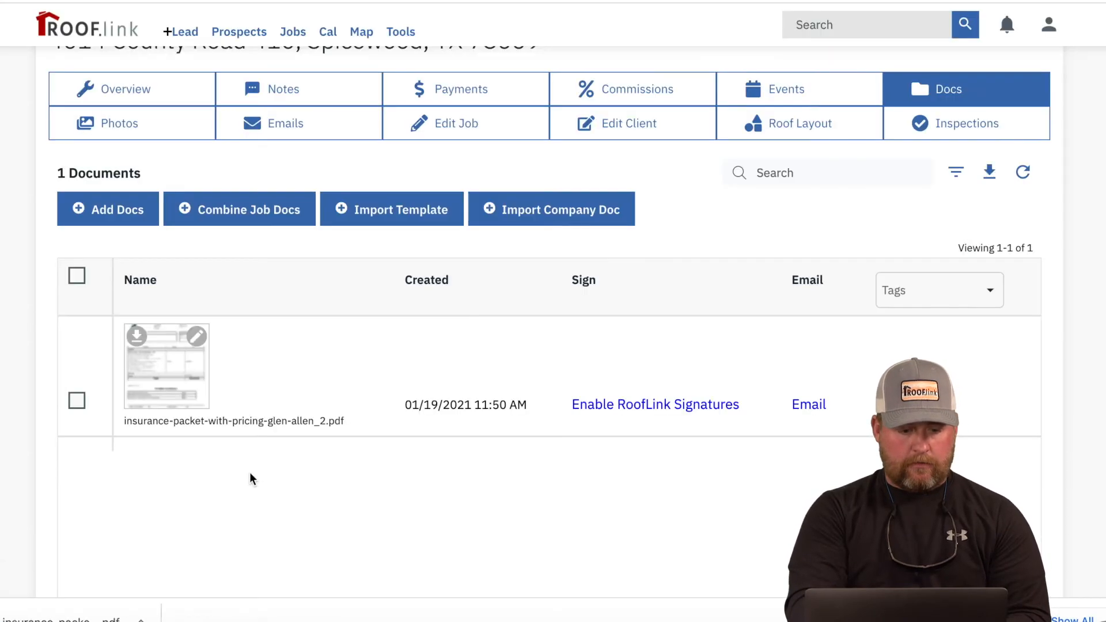
click(90, 613)
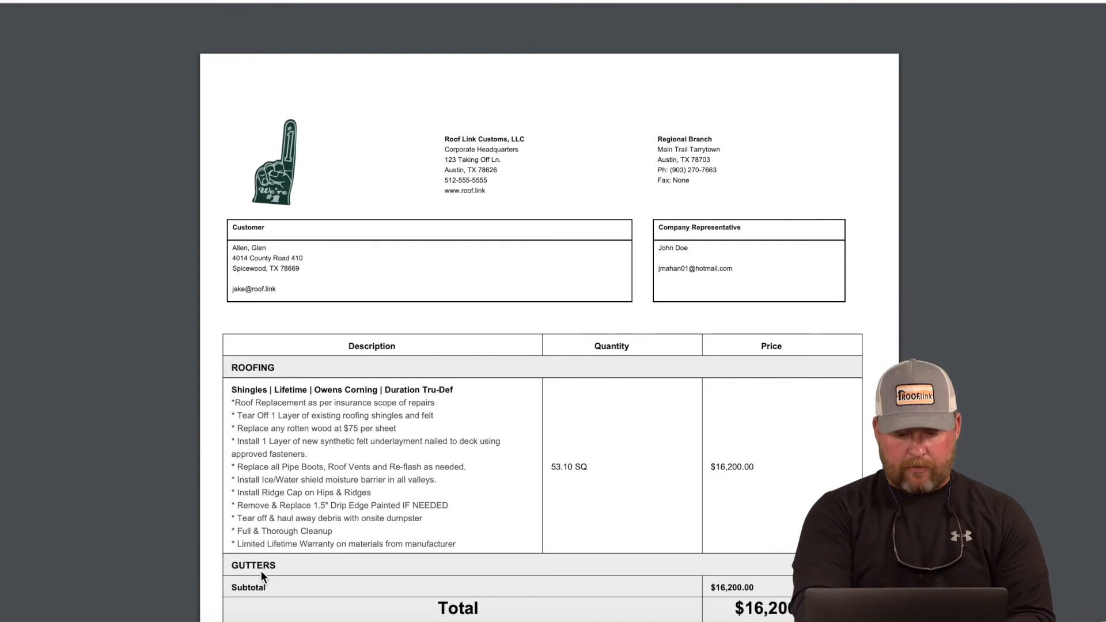
Step: Scroll through the insurance packet PDF pages, reviewing the 53.10 SQ shingles priced at $16,200.00
scroll(261, 571, down, 4)
scroll(261, 572, down, 1)
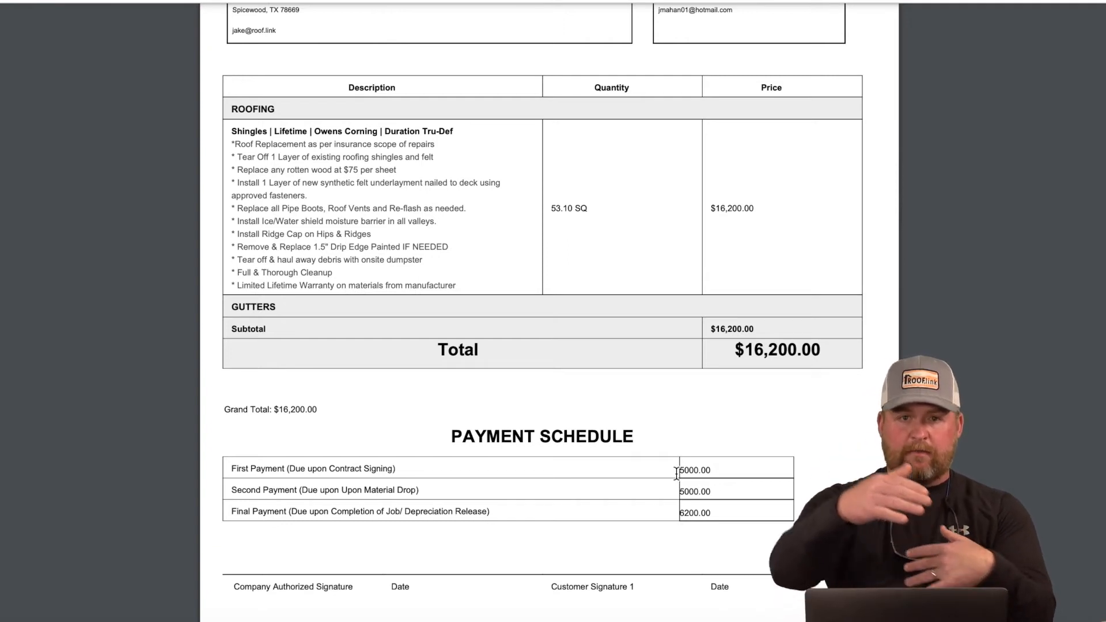
scroll(677, 474, down, 5)
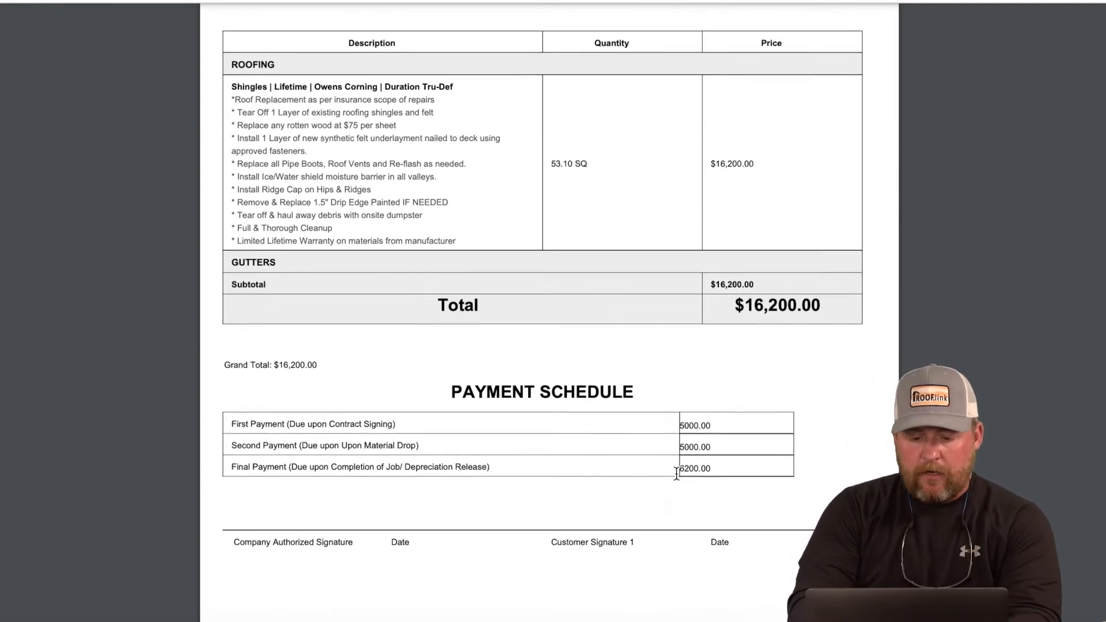
scroll(677, 474, down, 4)
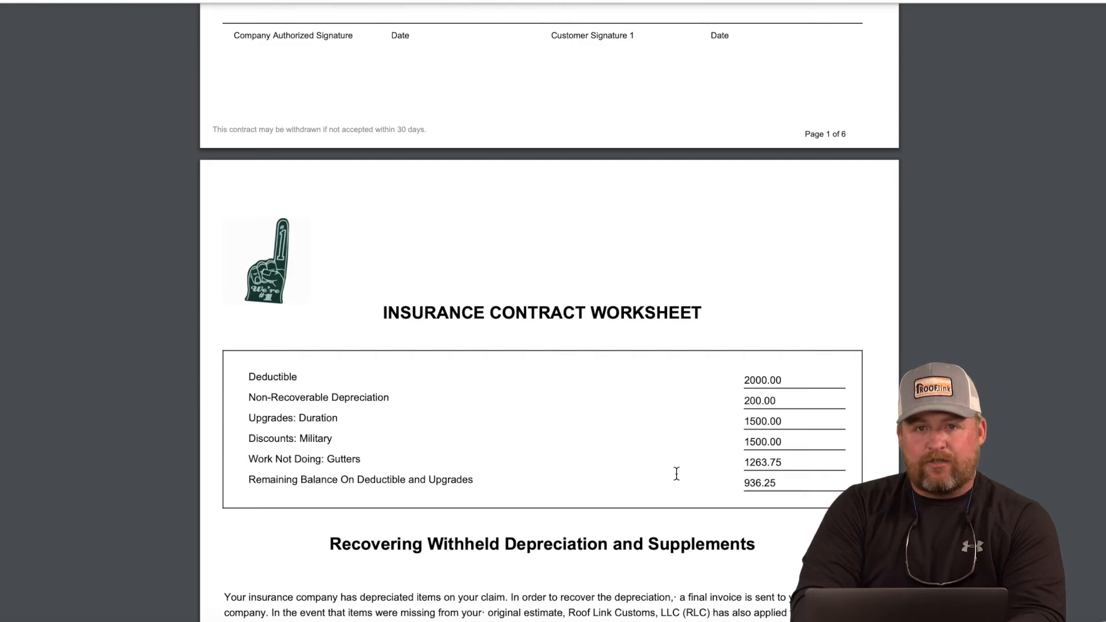
scroll(676, 474, down, 1)
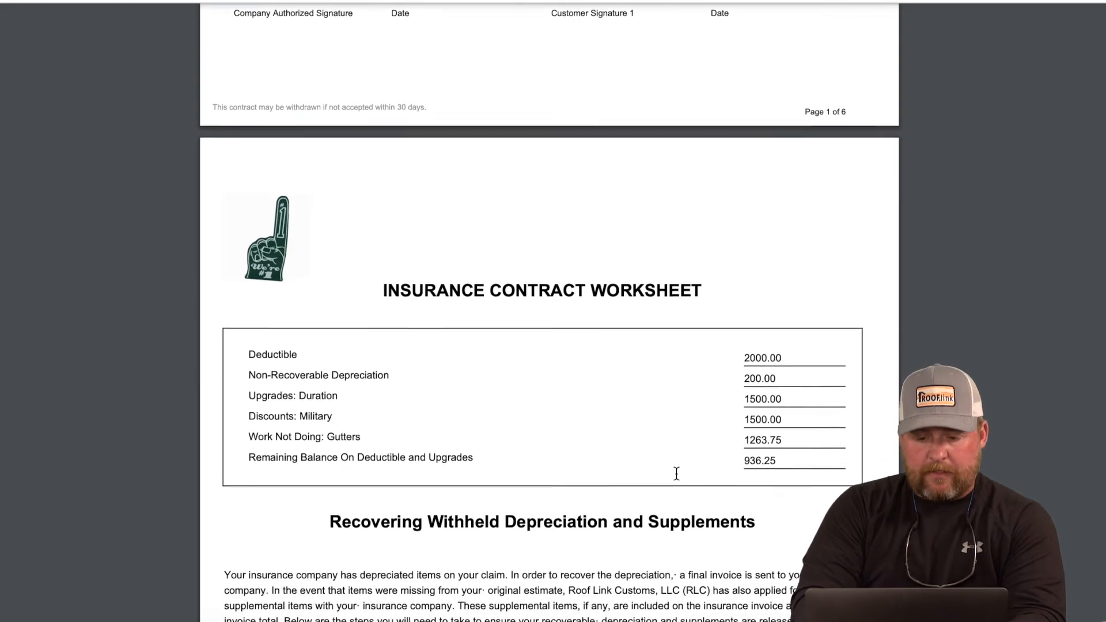
scroll(764, 459, down, 20)
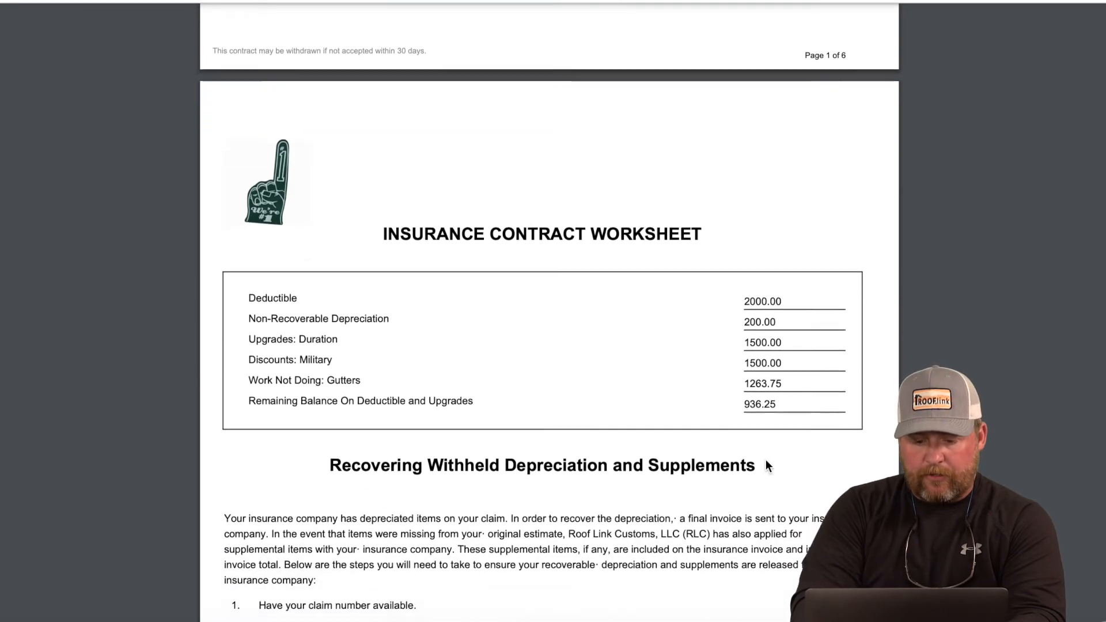
scroll(766, 461, down, 20)
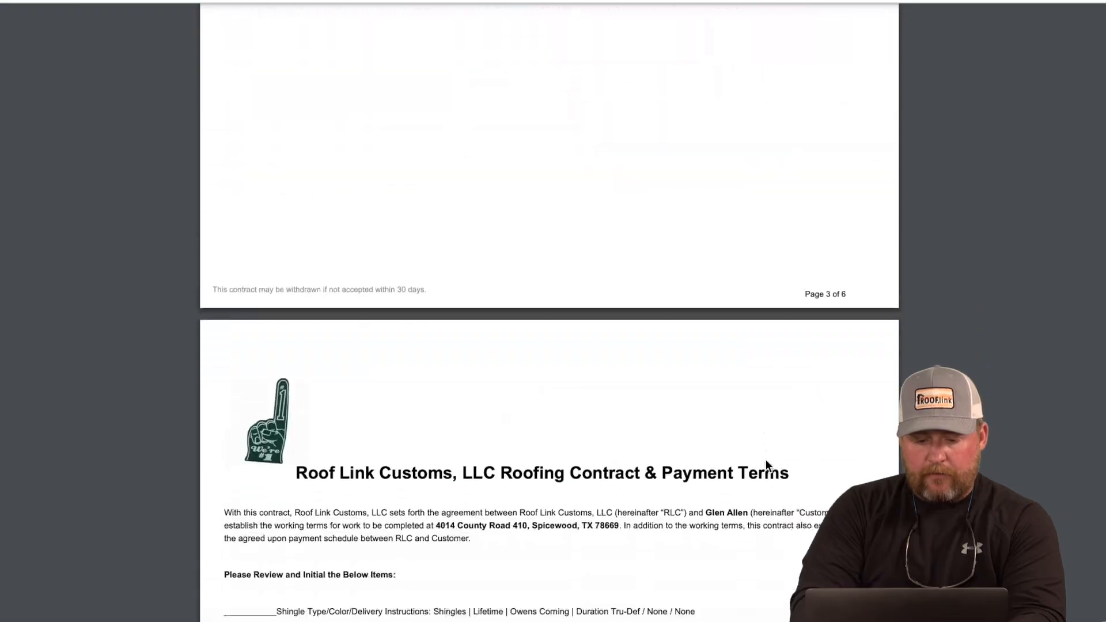
scroll(766, 459, up, 20)
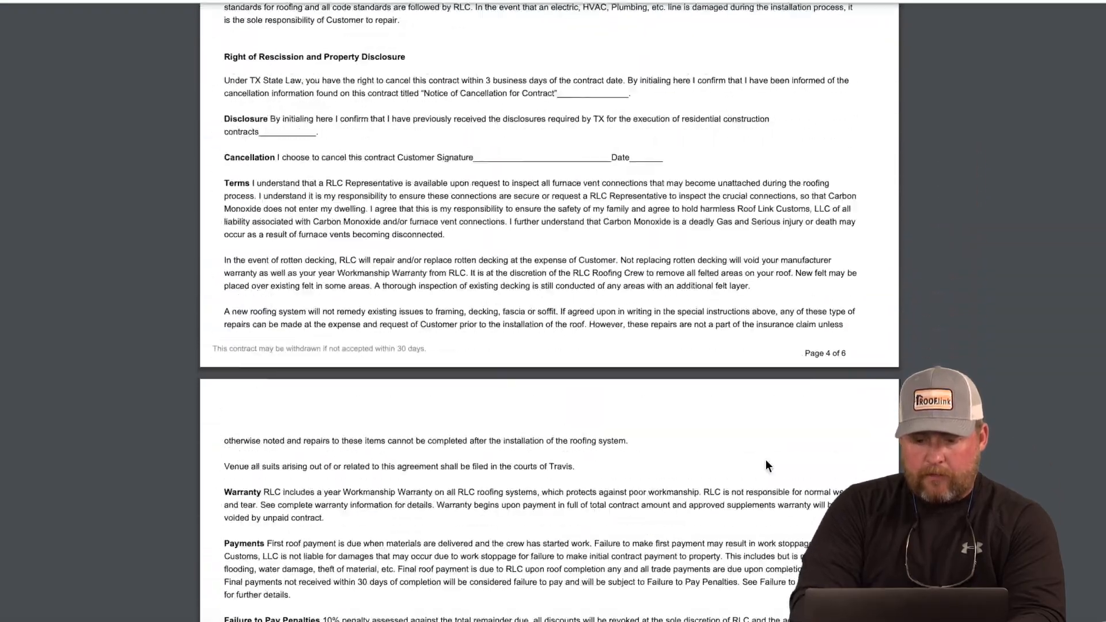
scroll(766, 459, up, 15)
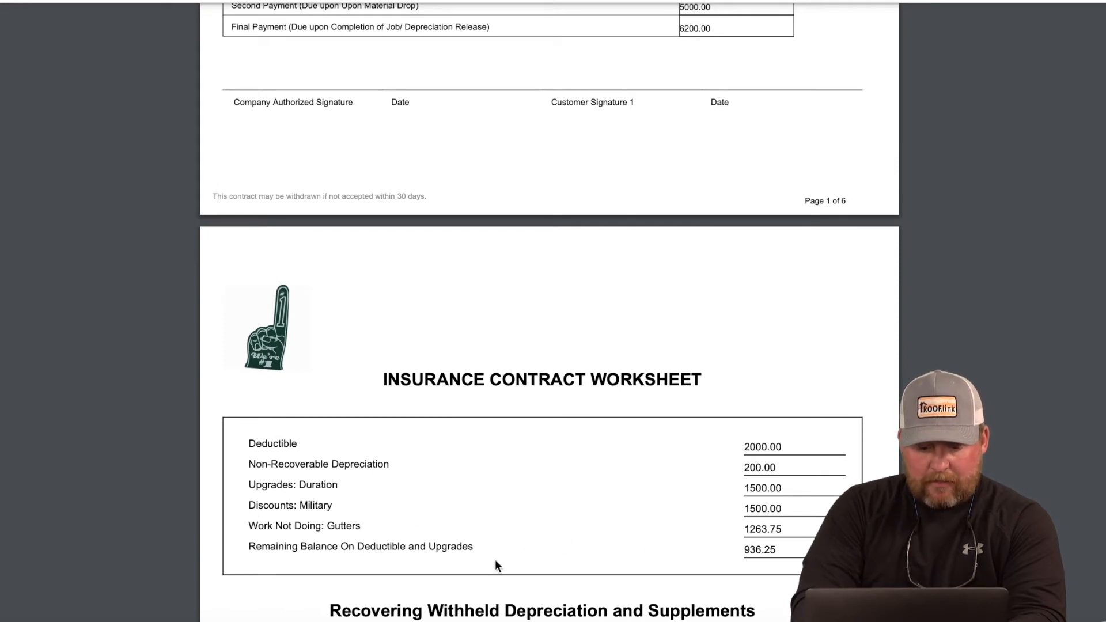
scroll(528, 567, down, 1)
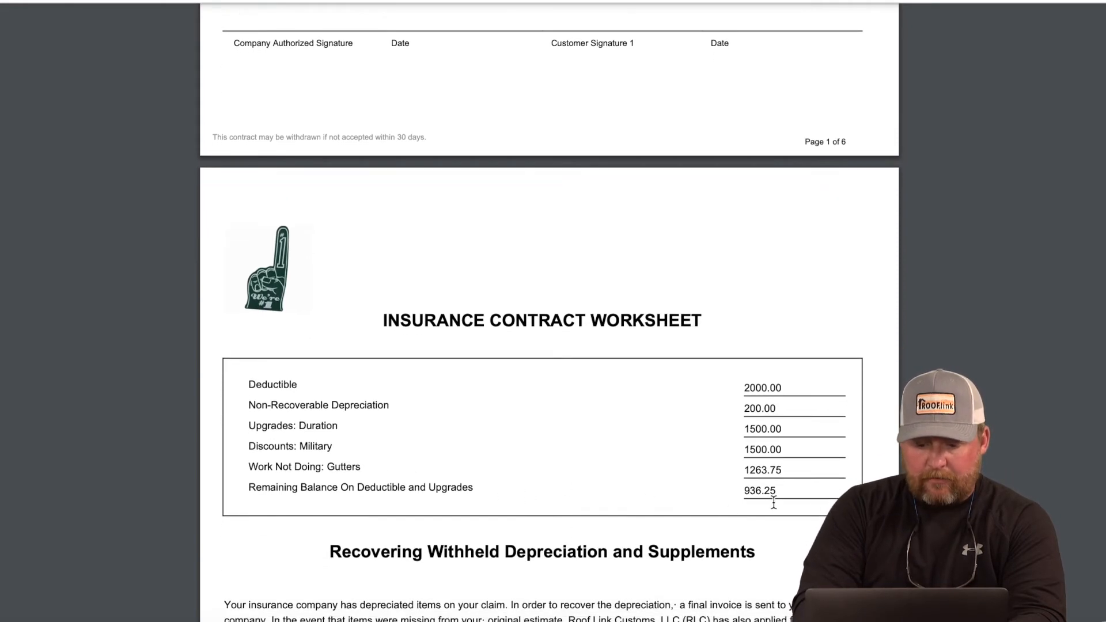
scroll(774, 503, down, 2)
scroll(774, 503, up, 3)
scroll(775, 503, up, 6)
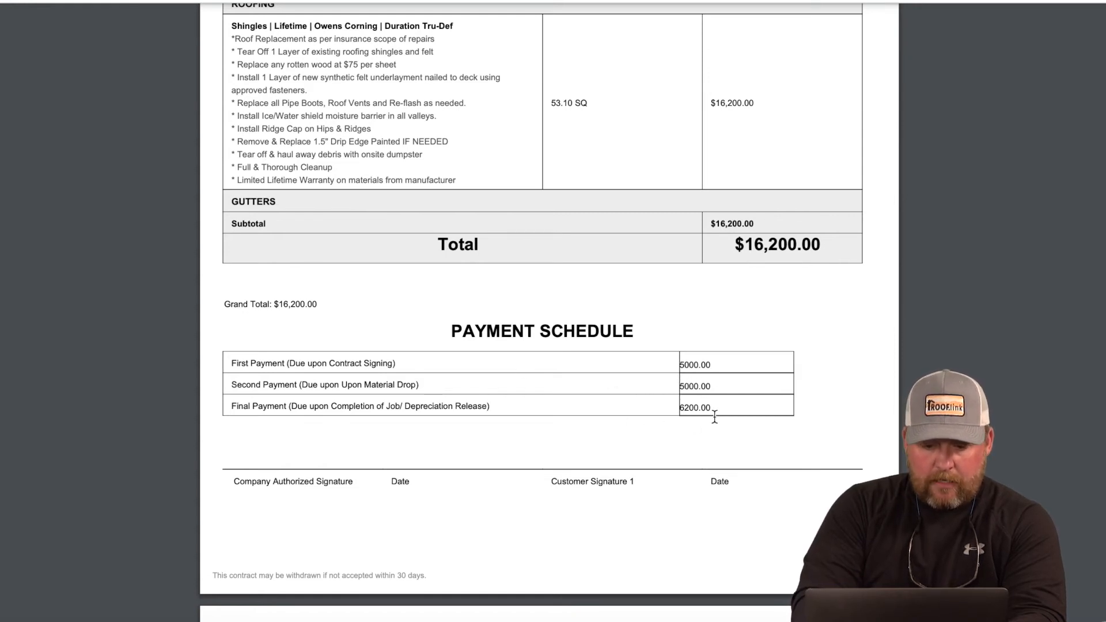
scroll(716, 416, up, 1)
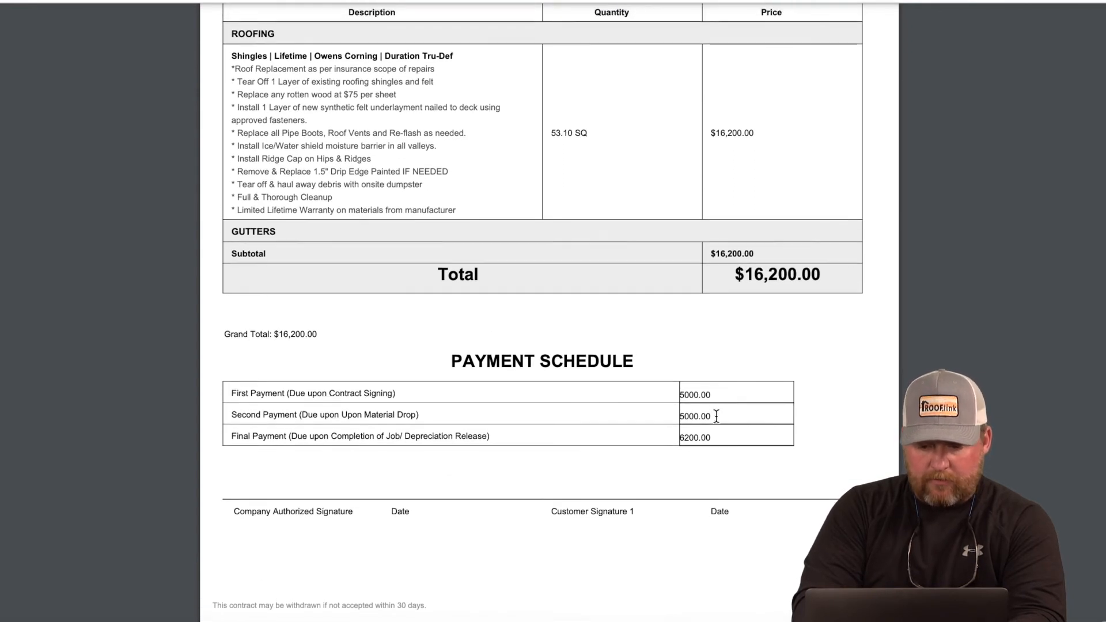
scroll(716, 415, up, 4)
scroll(765, 457, down, 15)
scroll(766, 458, down, 20)
scroll(765, 461, down, 20)
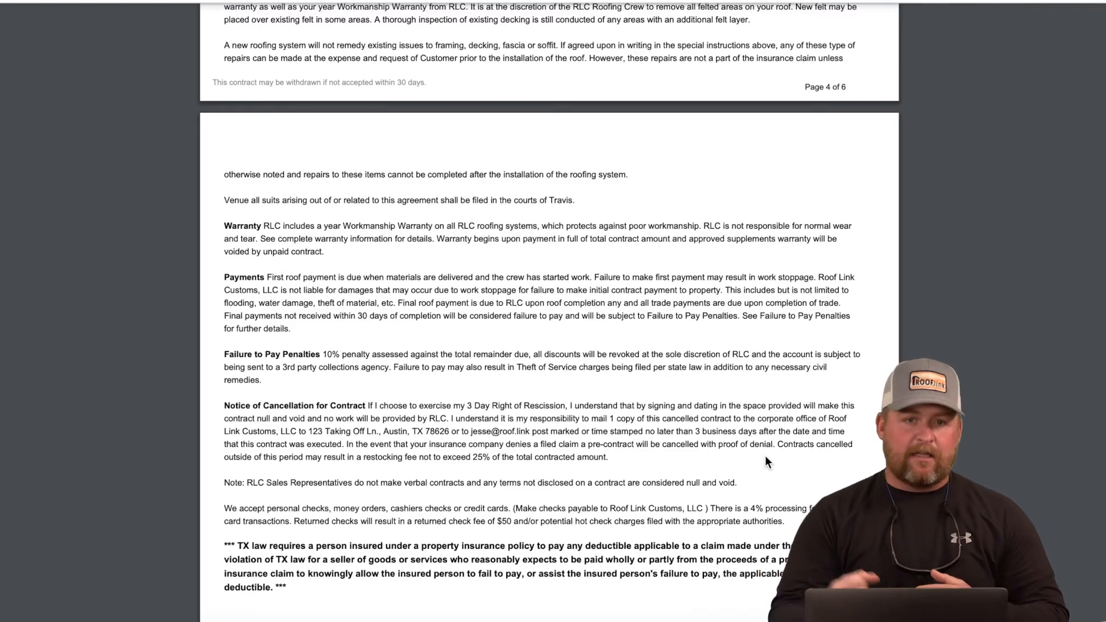
scroll(766, 457, down, 2)
scroll(766, 456, down, 15)
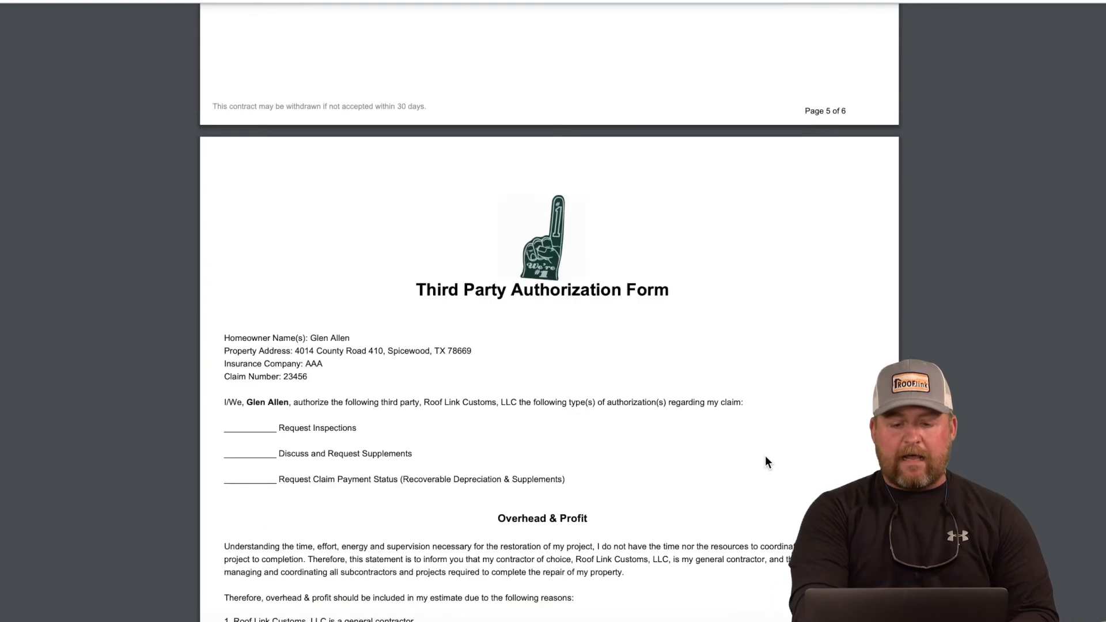
scroll(765, 456, up, 8)
scroll(766, 456, up, 15)
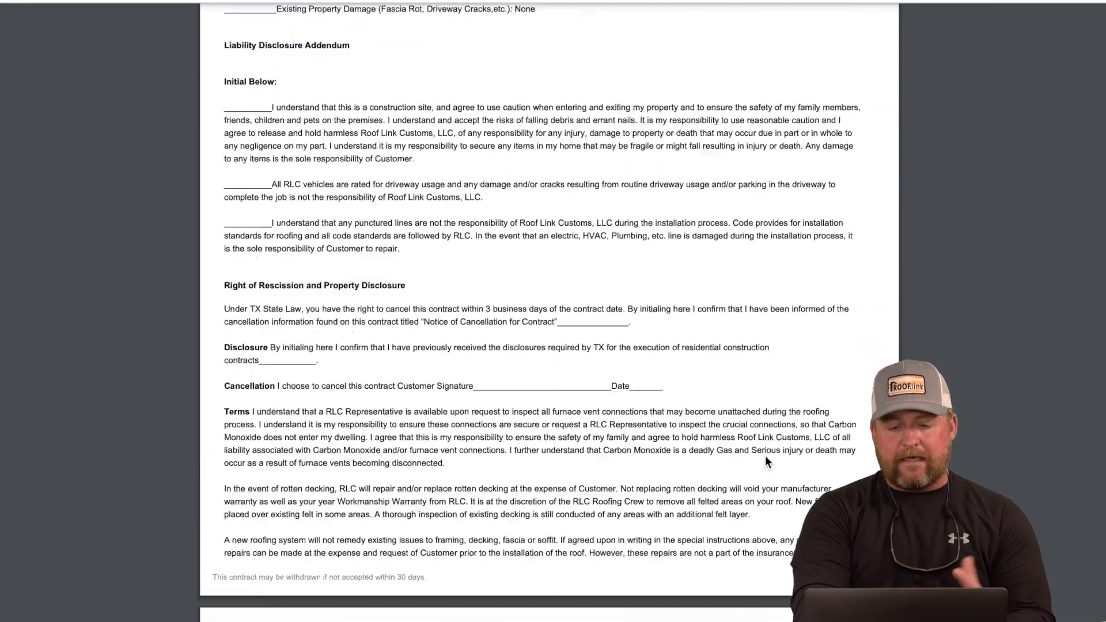
scroll(766, 457, up, 12)
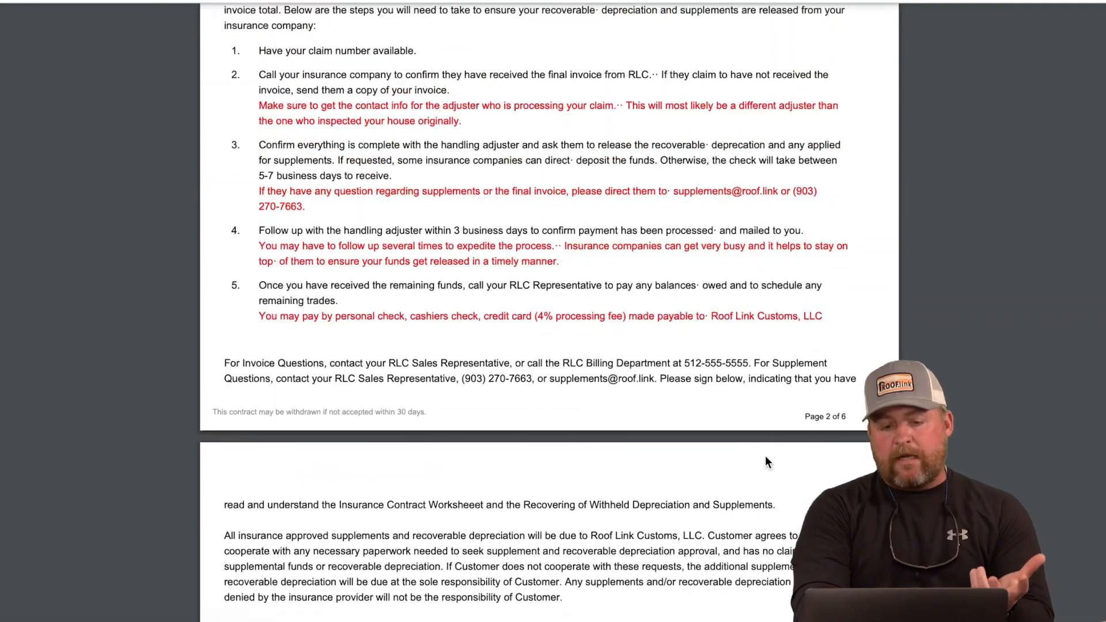
scroll(766, 460, up, 12)
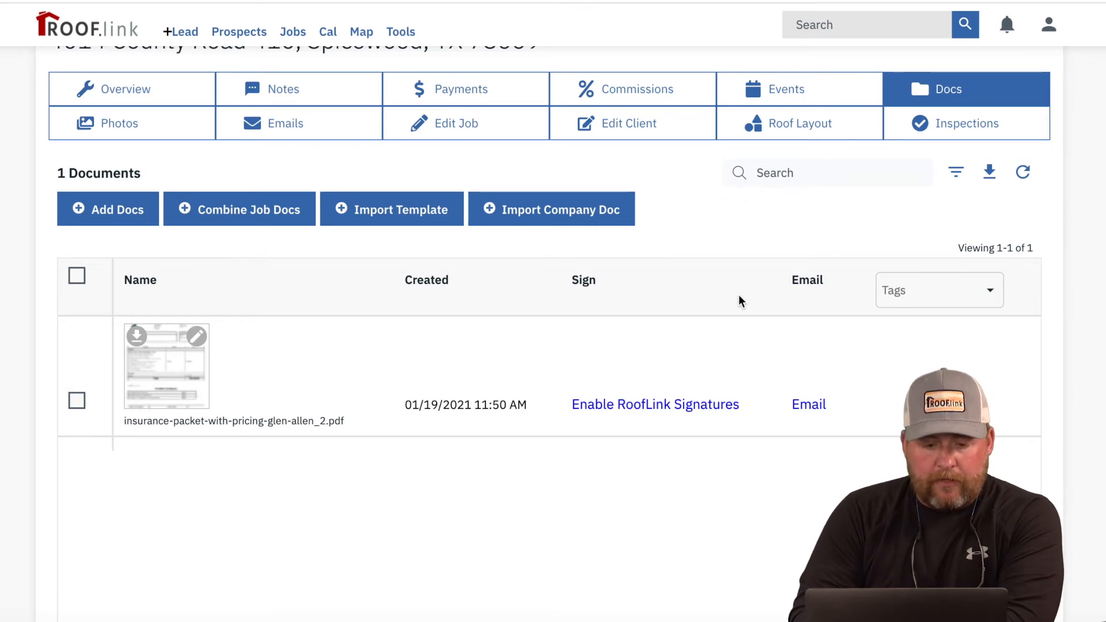
Step: Generate a document from the ROOF MEASUREMENT SUMMARY template into the job docs
click(385, 226)
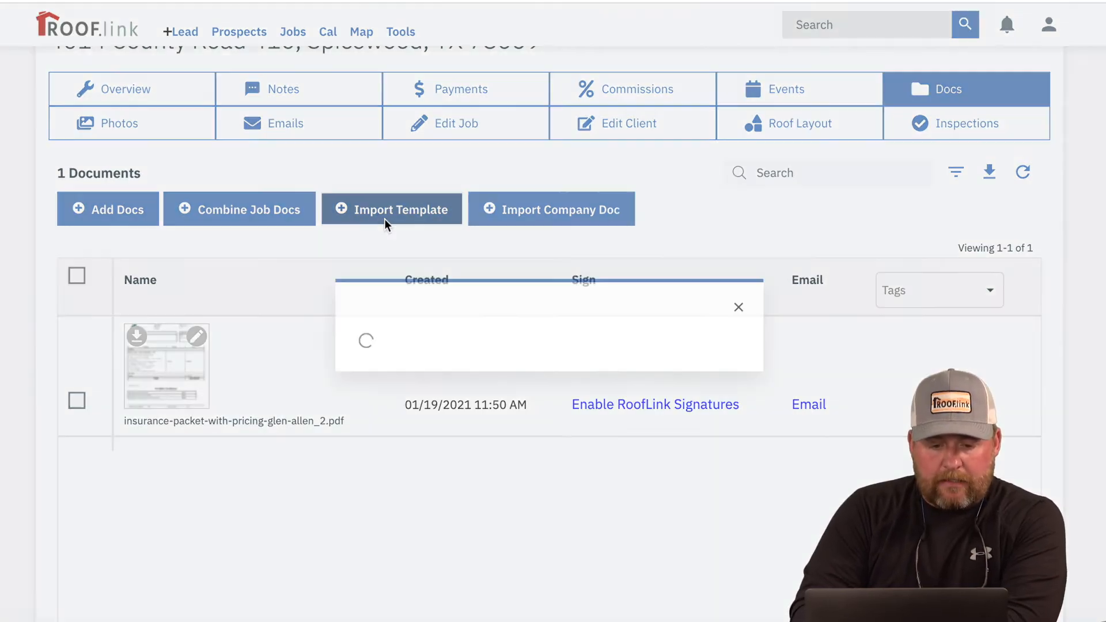
click(422, 326)
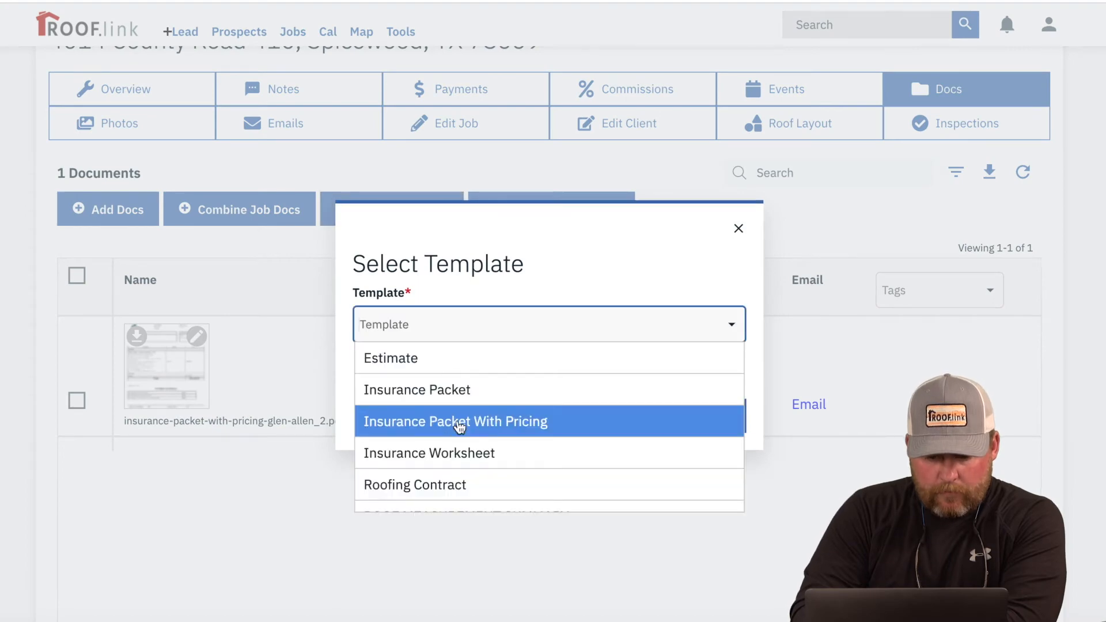
scroll(457, 426, down, 3)
click(460, 441)
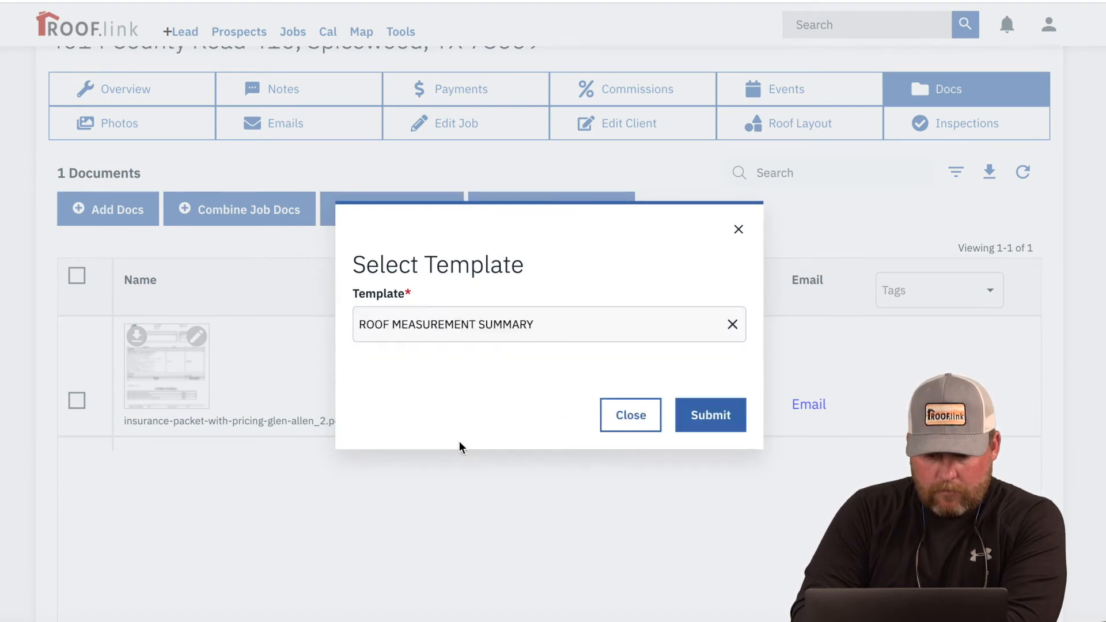
click(727, 417)
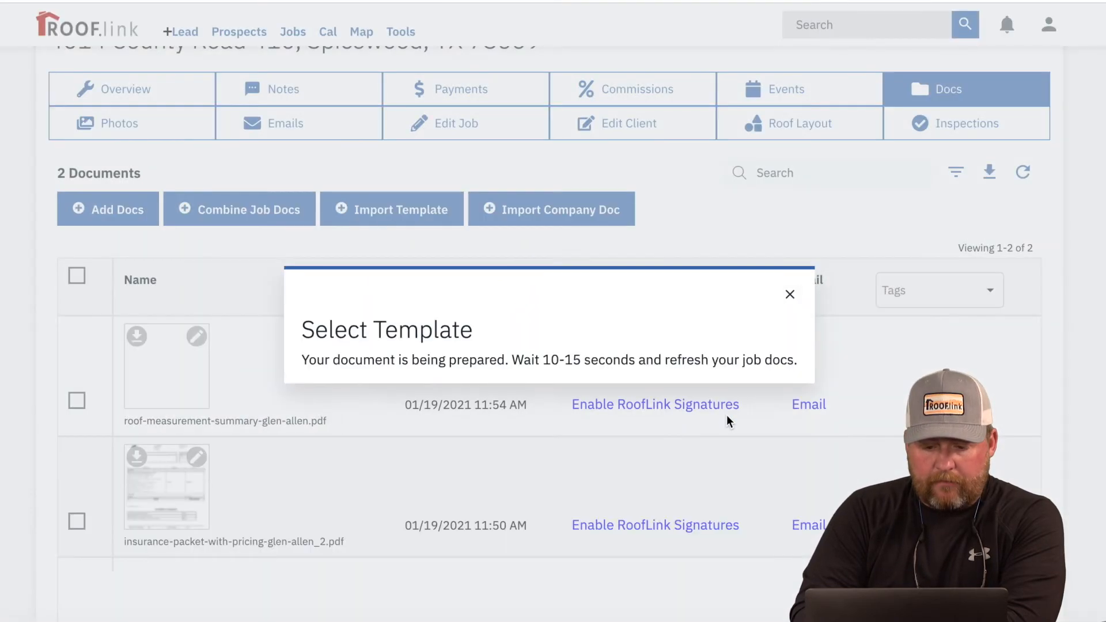
click(790, 294)
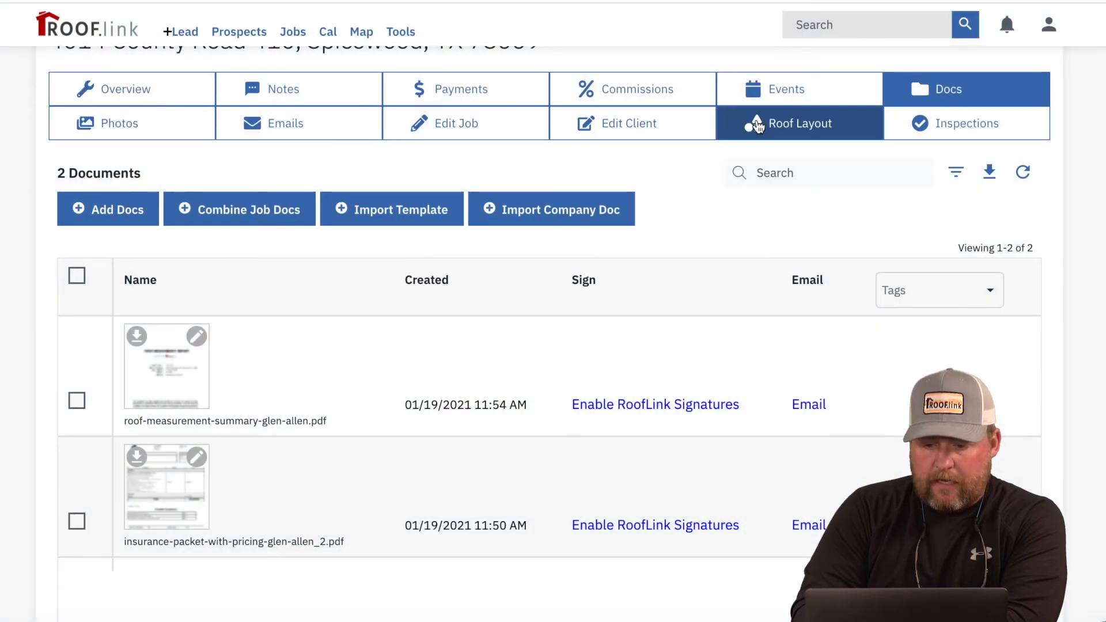
Step: Save the roof layout to job docs, then open the Combine Job Docs document picker
click(758, 119)
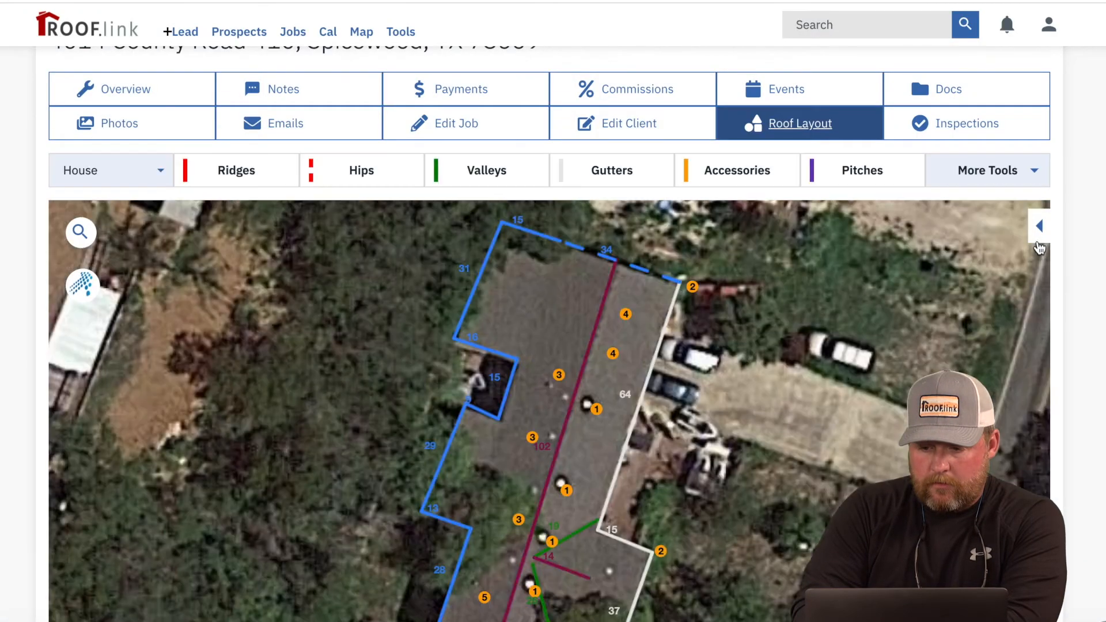
click(1040, 230)
click(1012, 175)
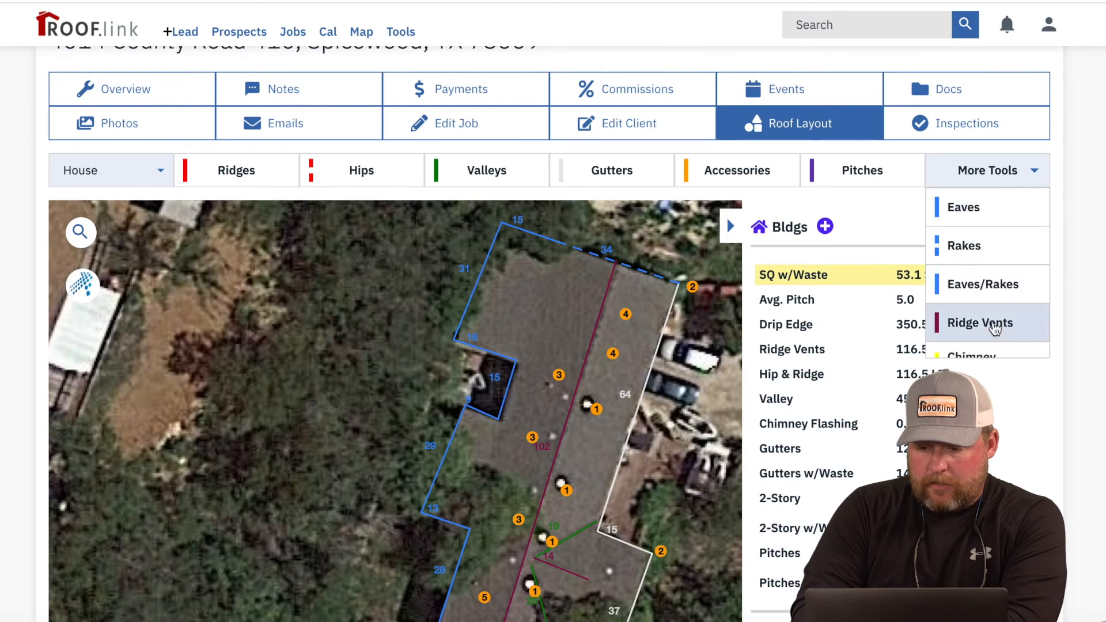
scroll(993, 323, down, 3)
click(991, 346)
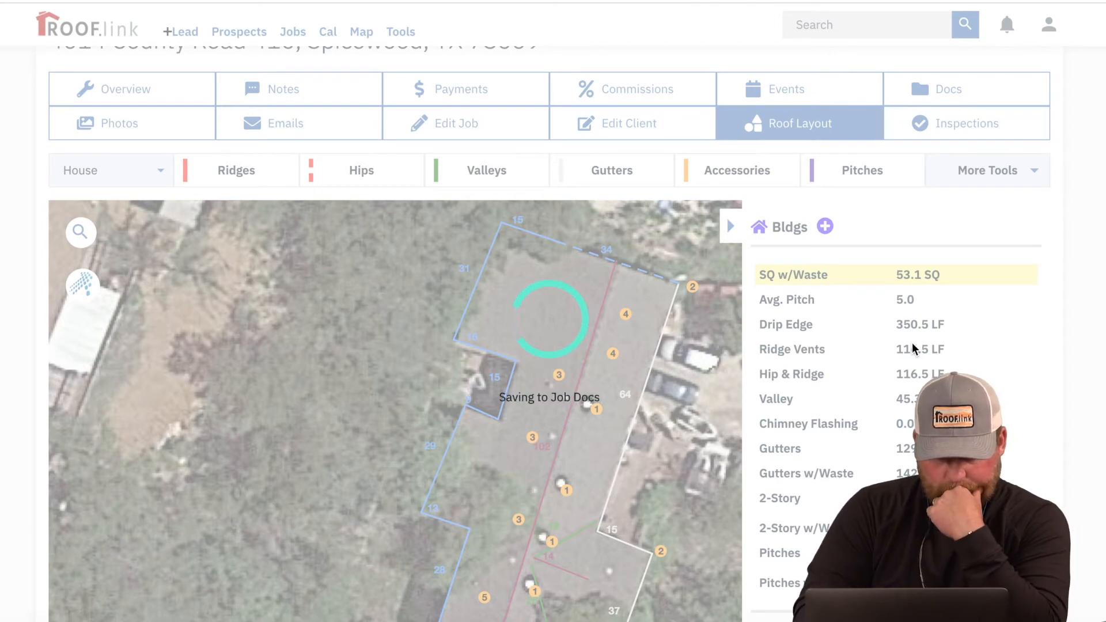
click(254, 133)
click(440, 298)
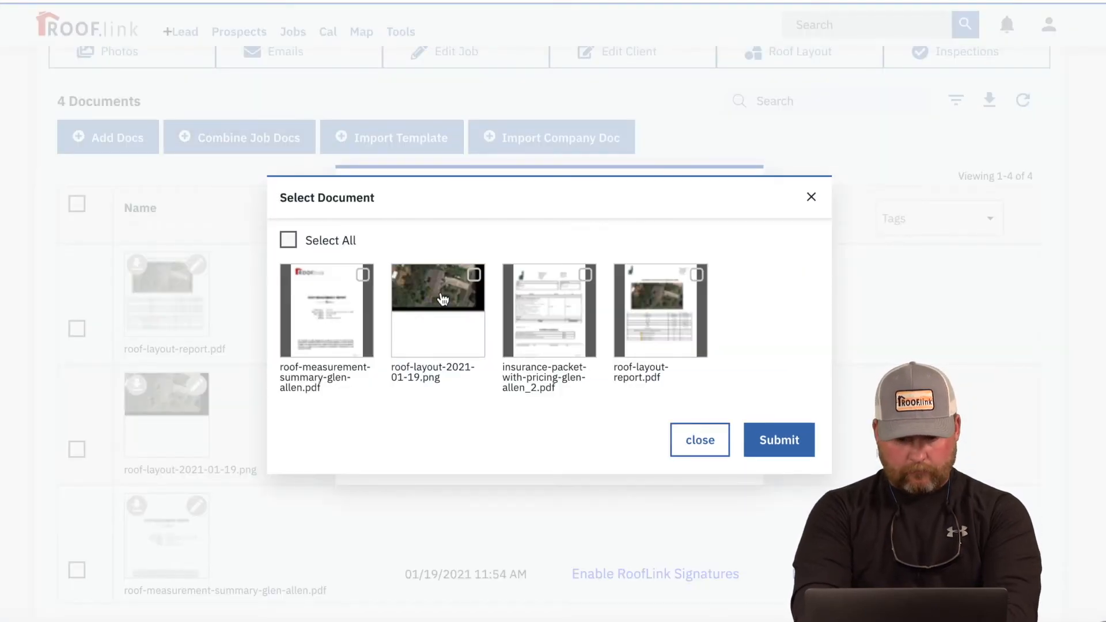
Step: Select the measurement summary, roof layout report, then insurance packet for combining
click(347, 304)
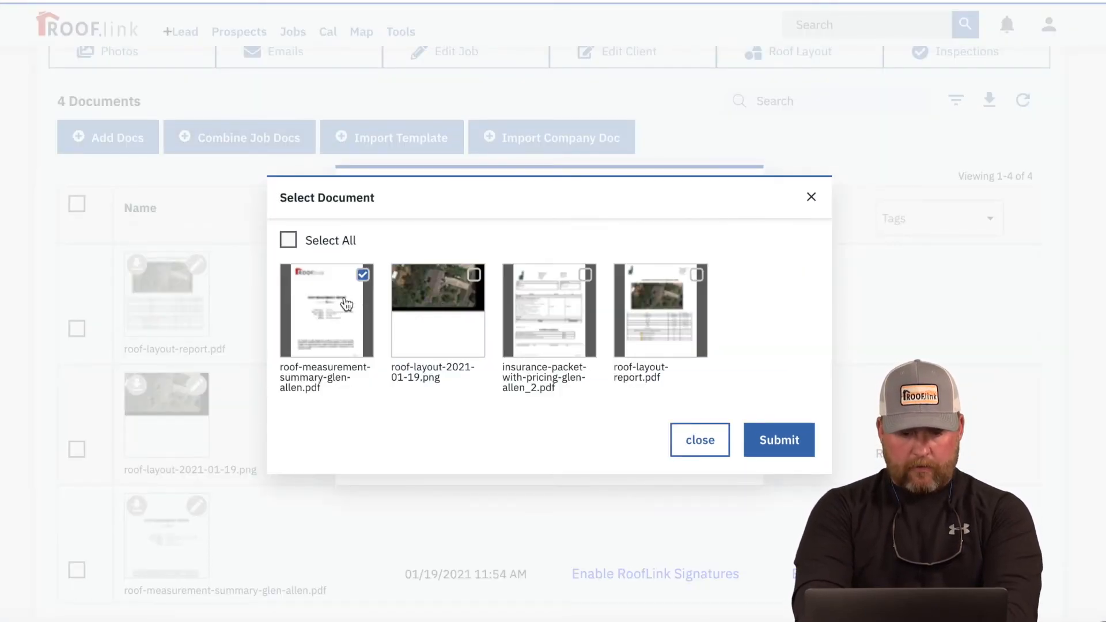
click(552, 329)
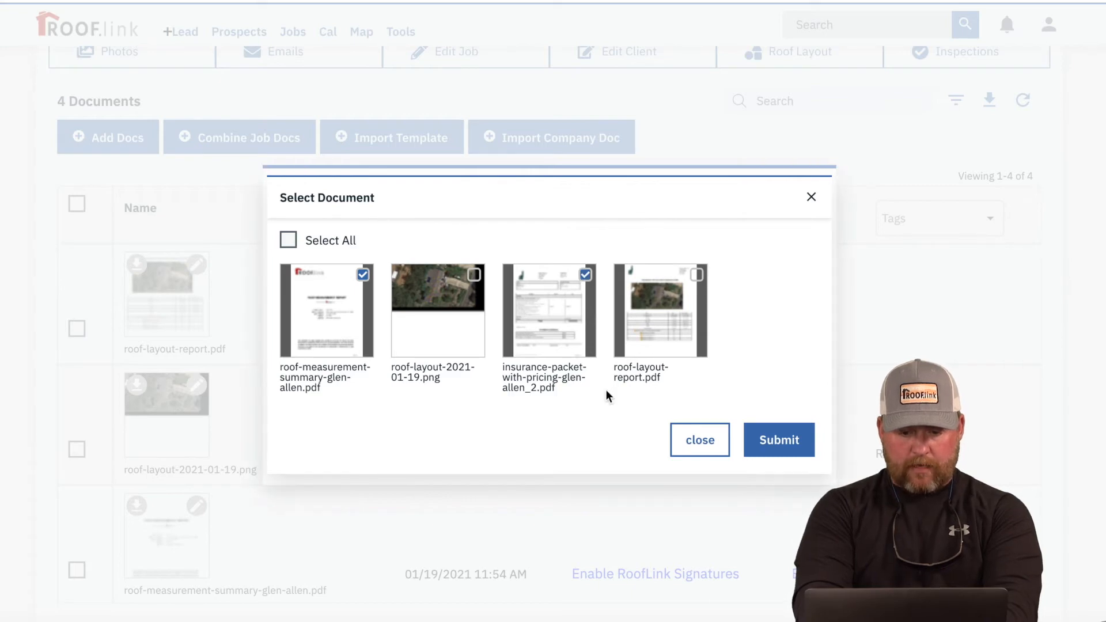
click(589, 332)
click(654, 321)
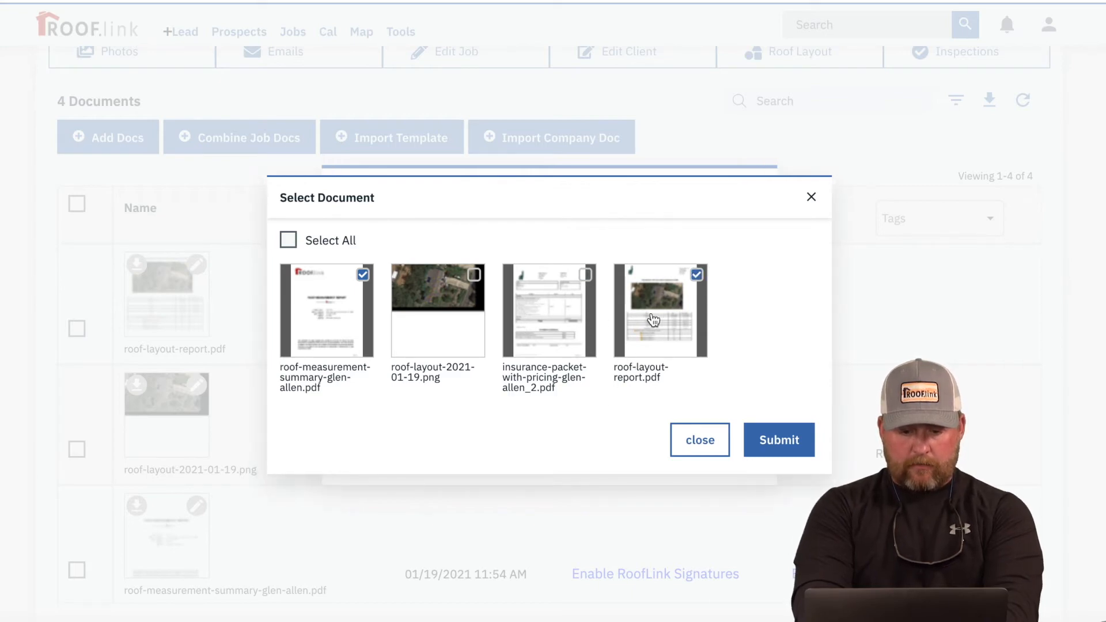
click(576, 316)
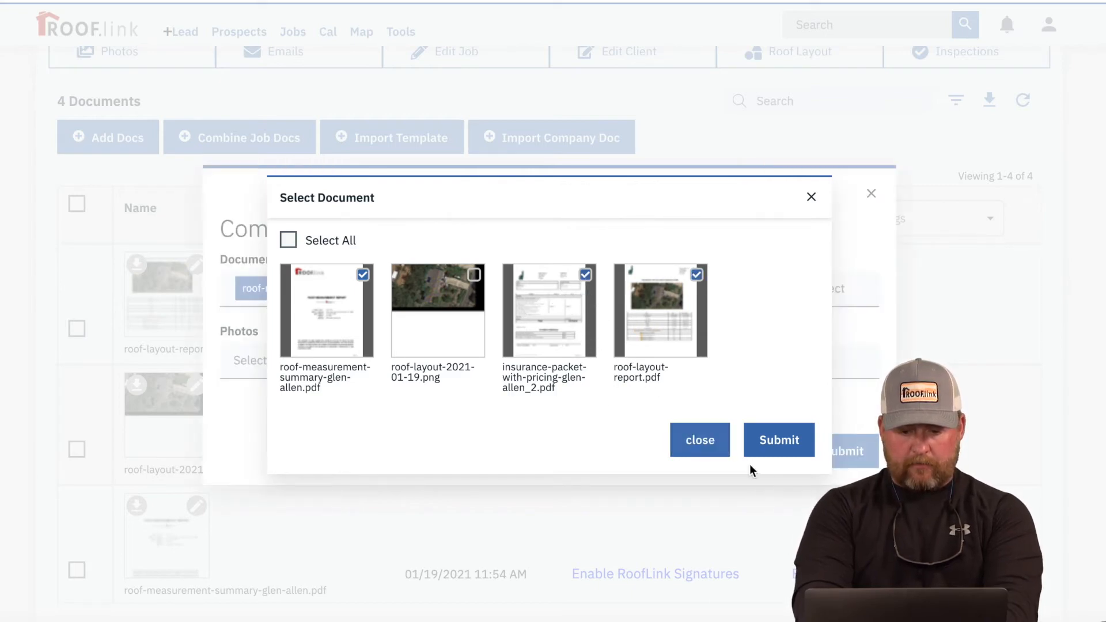
click(777, 445)
Step: Create the combined-docs PDF and open it for viewing
click(842, 451)
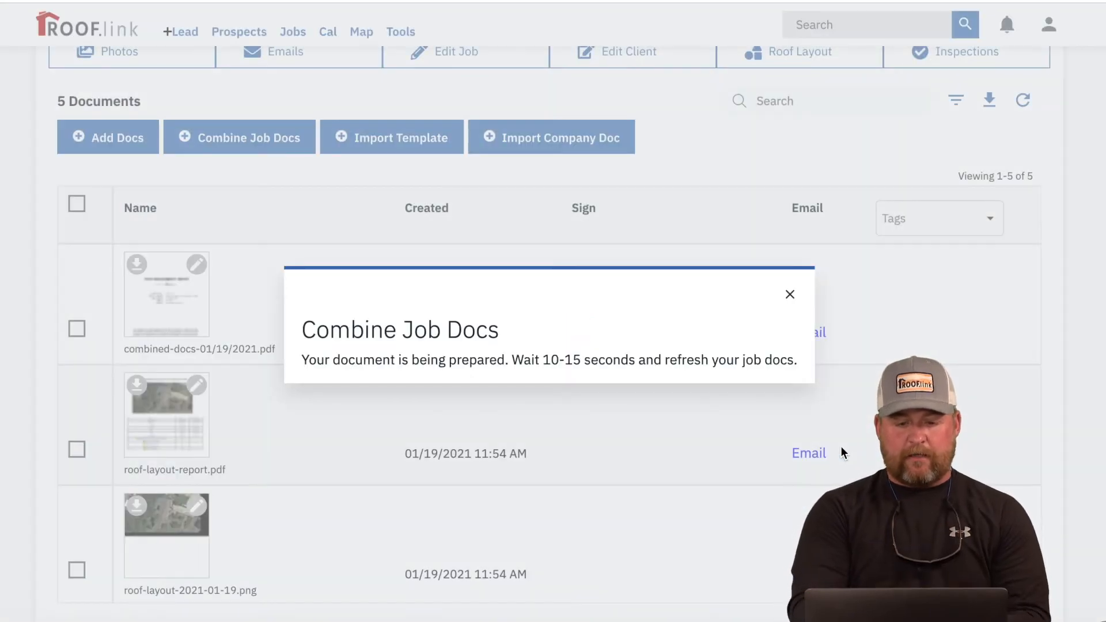
click(790, 297)
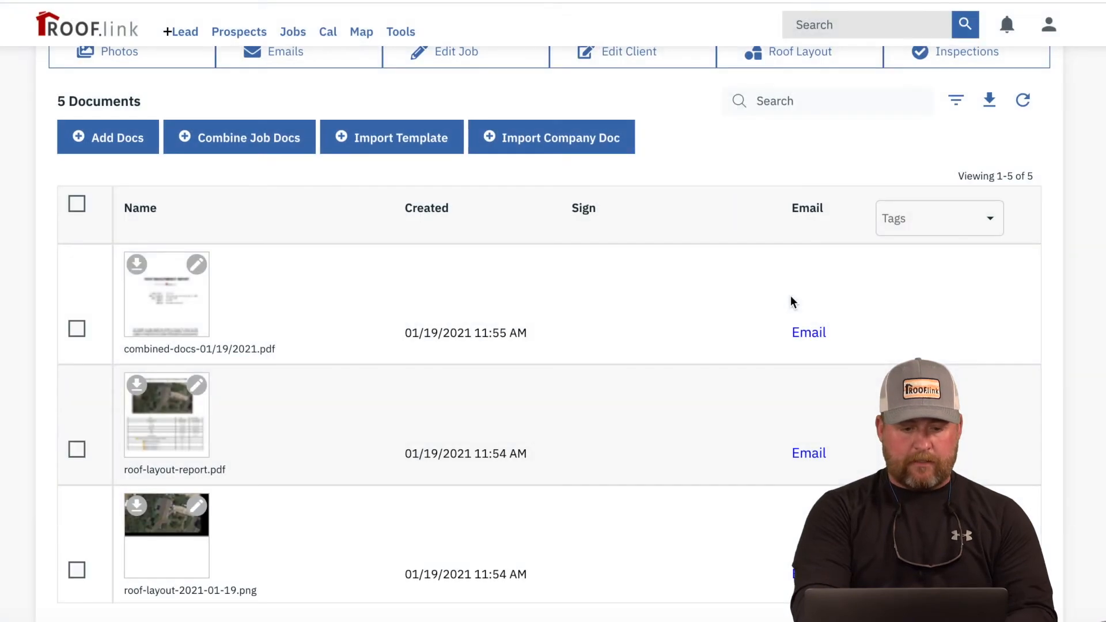
click(160, 297)
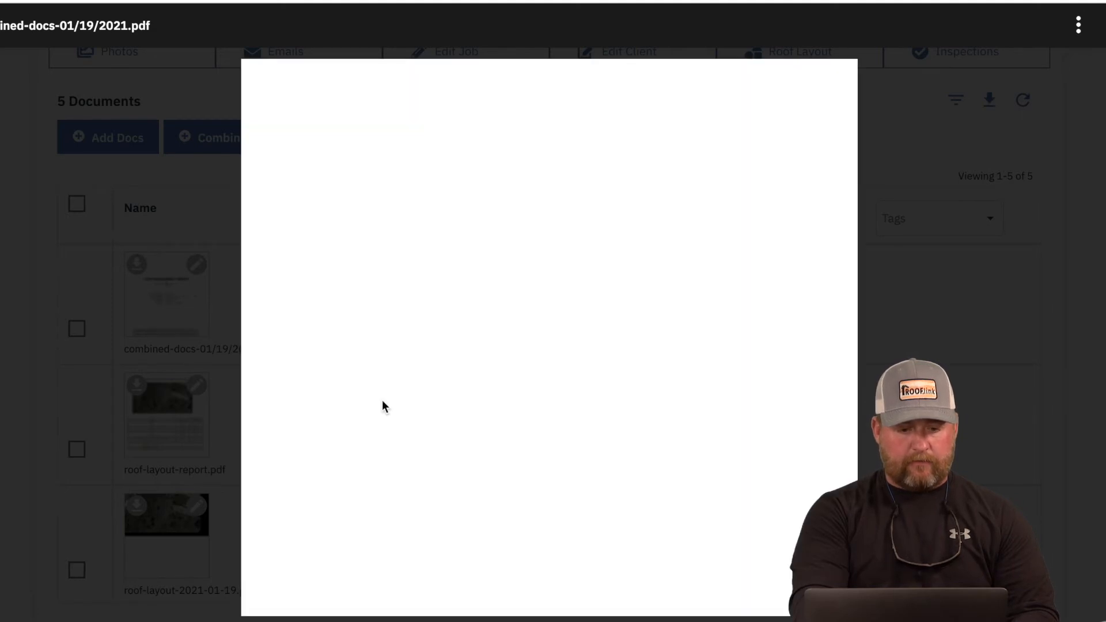
Step: Scroll through every page of the combined-docs PDF preview
scroll(383, 406, down, 8)
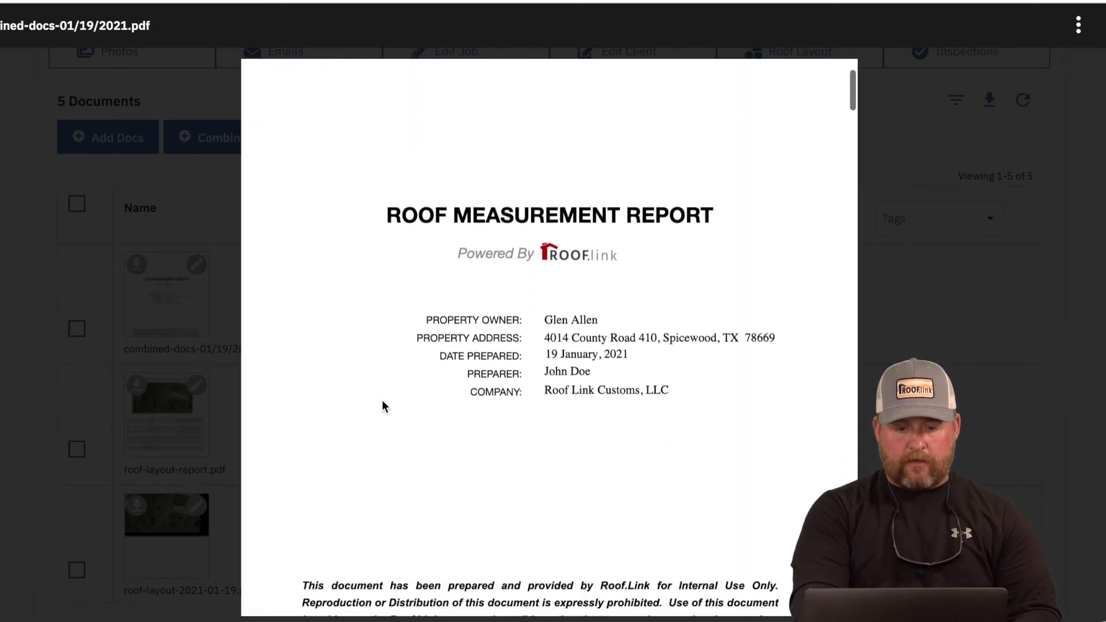
scroll(382, 400, down, 7)
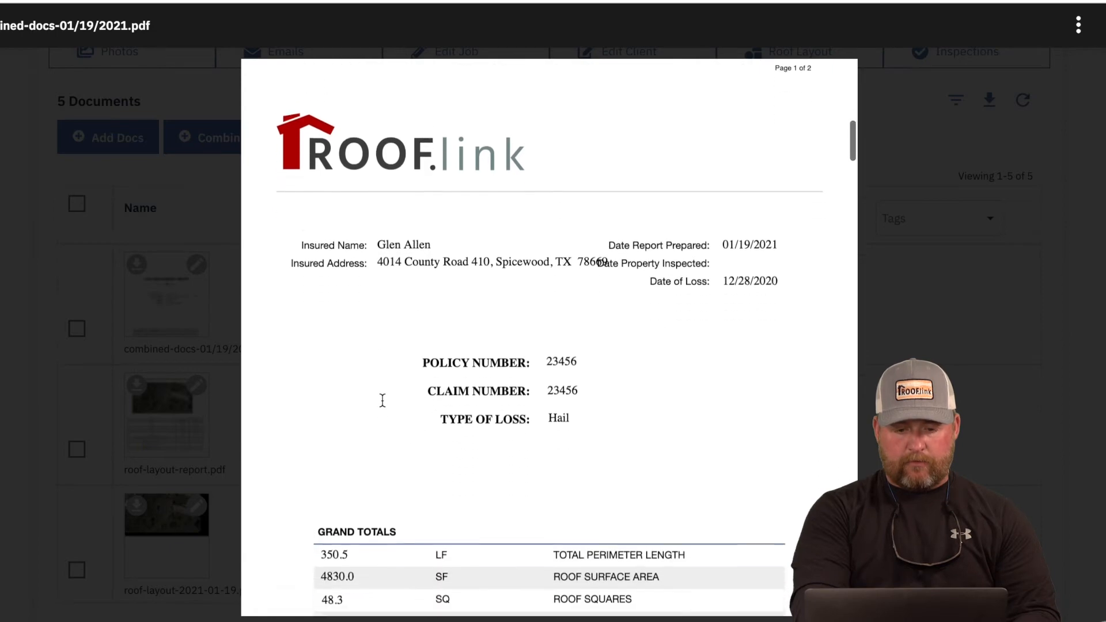
scroll(482, 397, down, 3)
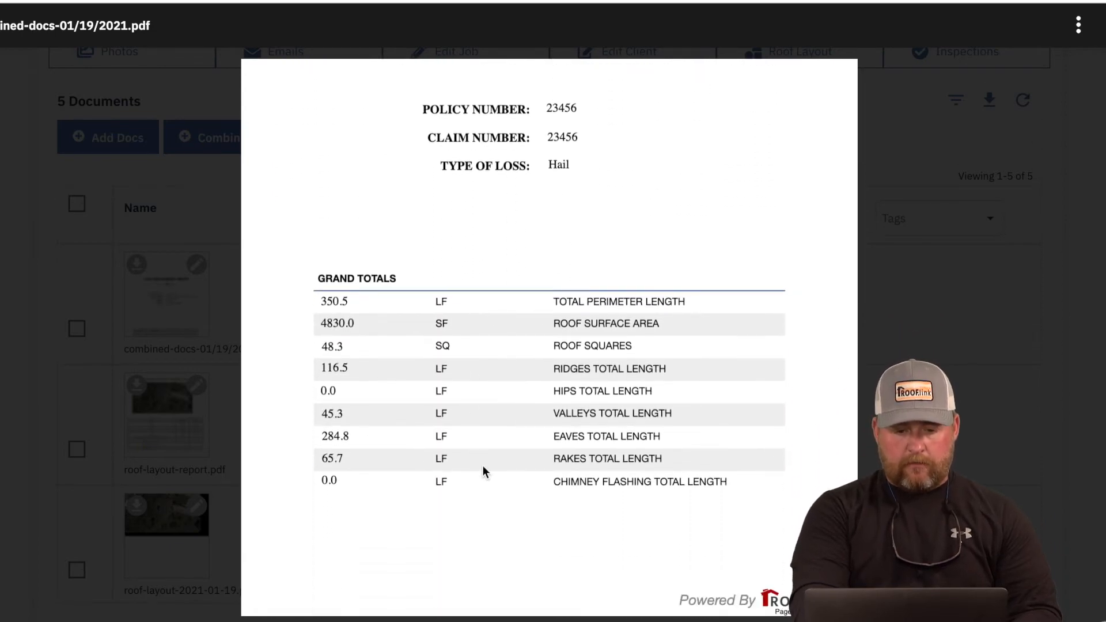
scroll(483, 466, down, 10)
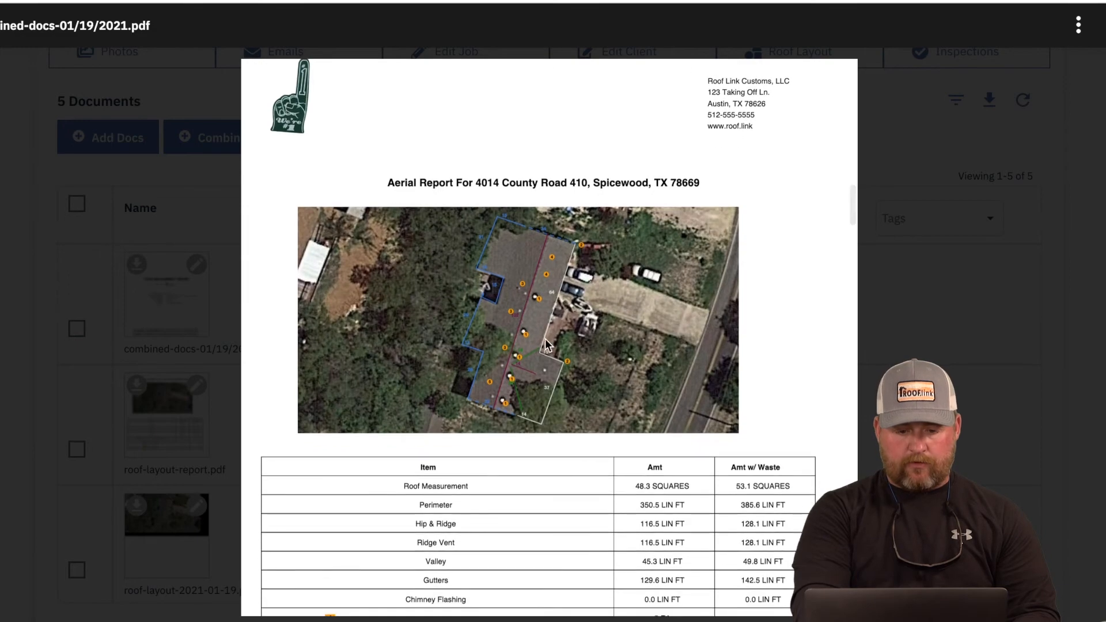
scroll(539, 353, down, 3)
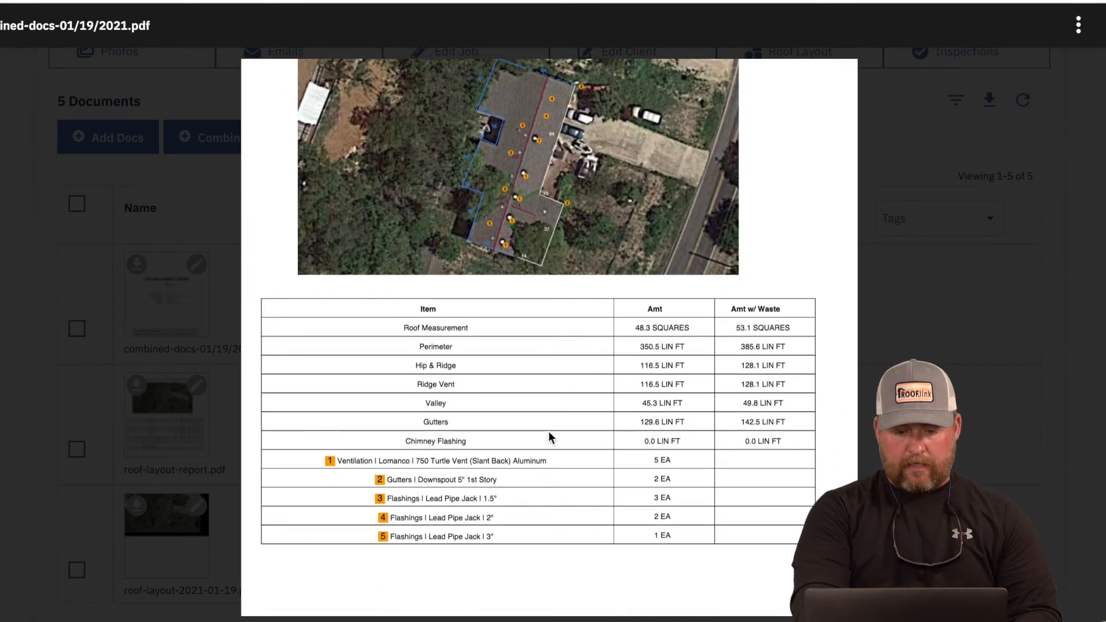
scroll(549, 437, down, 14)
scroll(452, 450, down, 20)
scroll(452, 450, up, 20)
scroll(452, 450, up, 10)
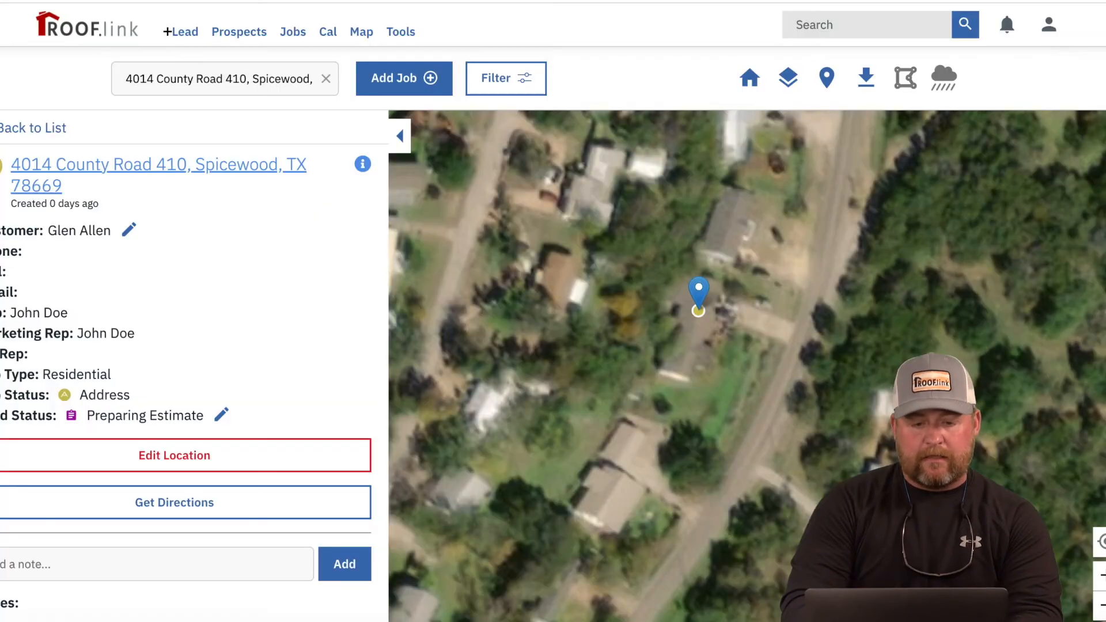
Step: Open the job's overview page and view its estimate in the Estimate Builder
click(248, 166)
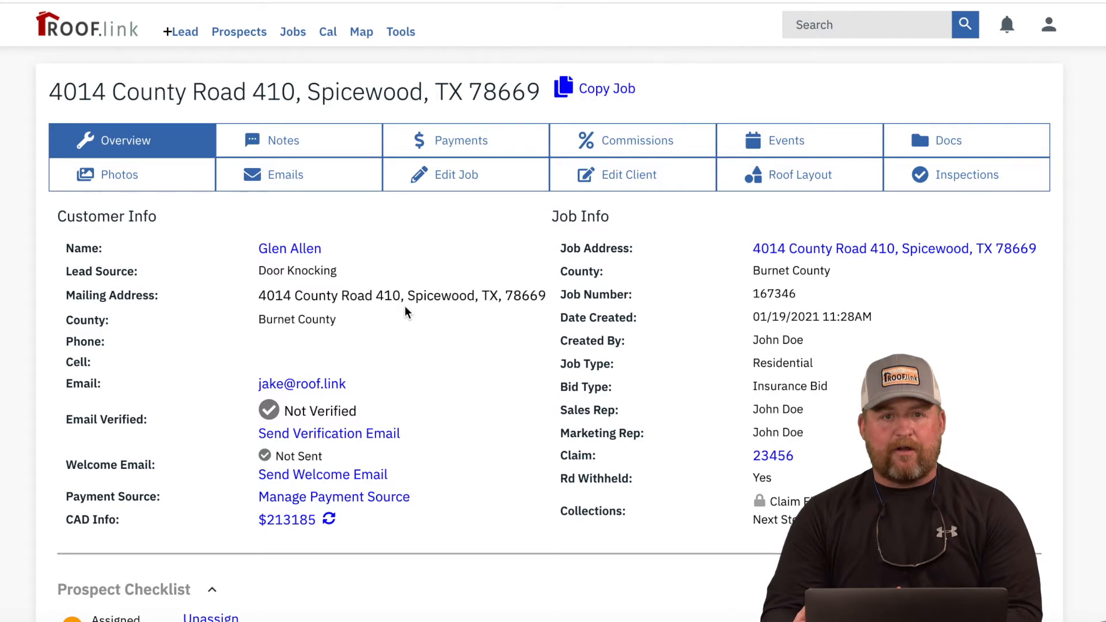
scroll(405, 307, down, 10)
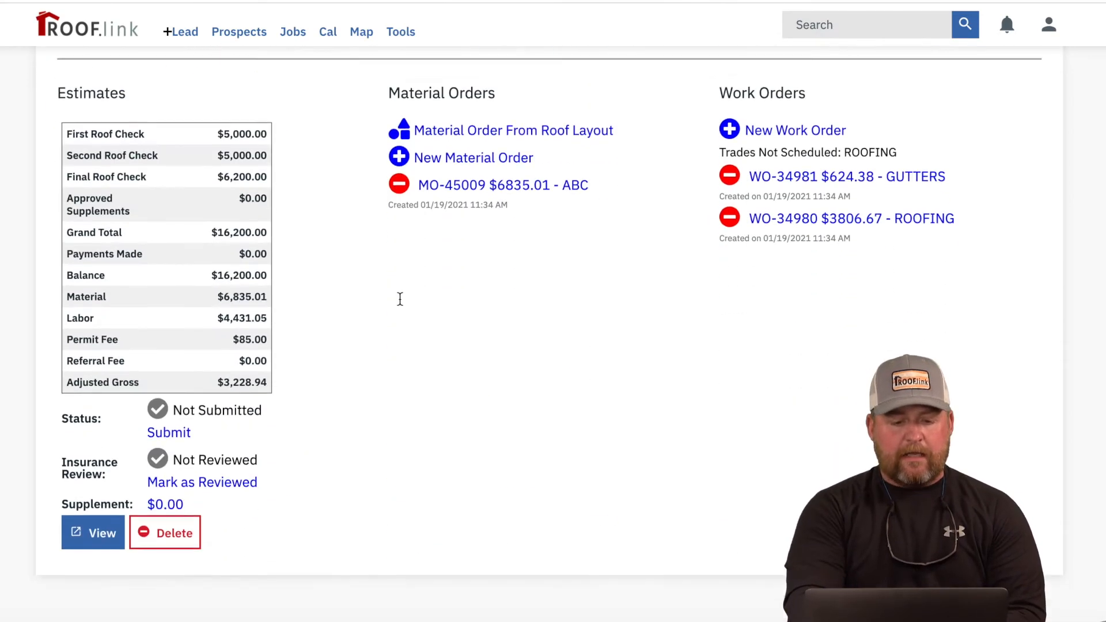
click(89, 508)
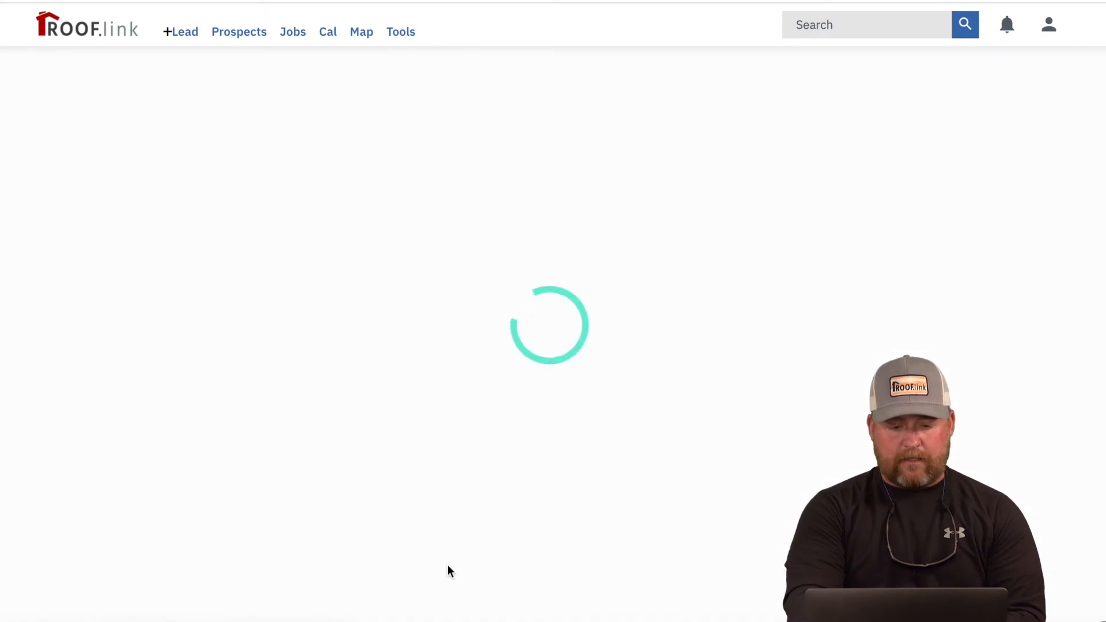
Step: Add a 'Supplement | Extra layer felt' supplement: quantity 55 SQ, amount requested 1100.00
scroll(448, 564, down, 10)
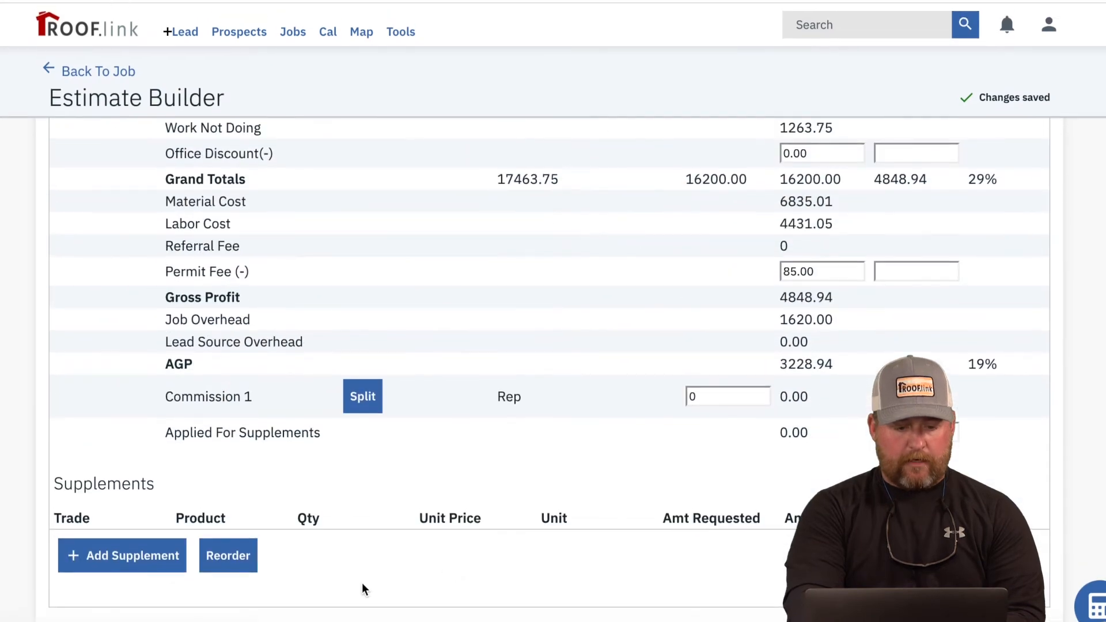
click(132, 562)
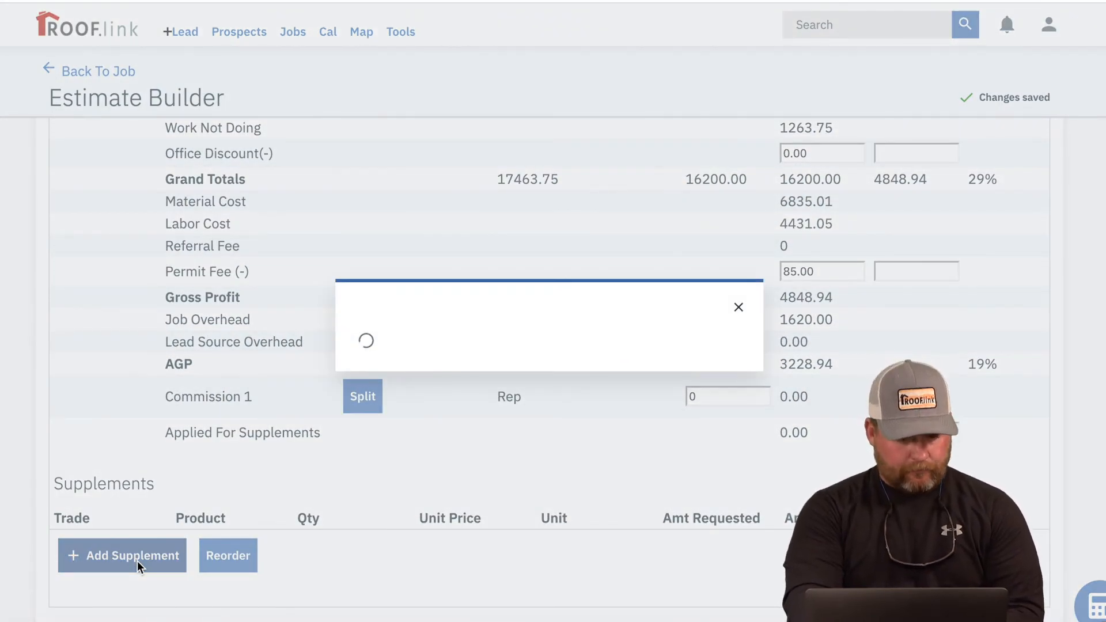
click(630, 179)
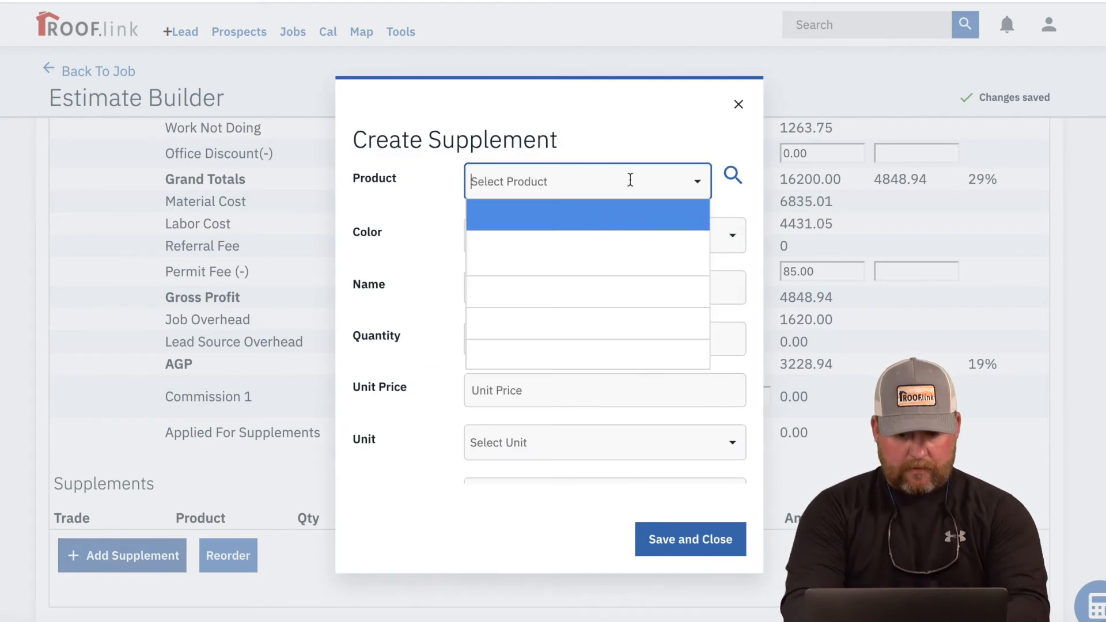
text(supple)
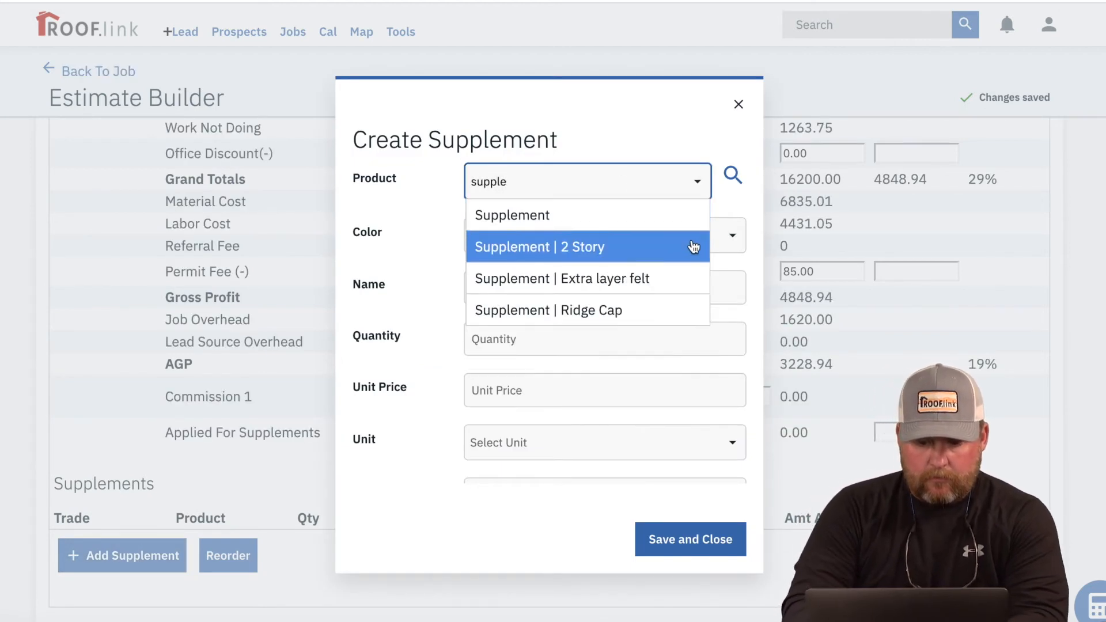
click(671, 273)
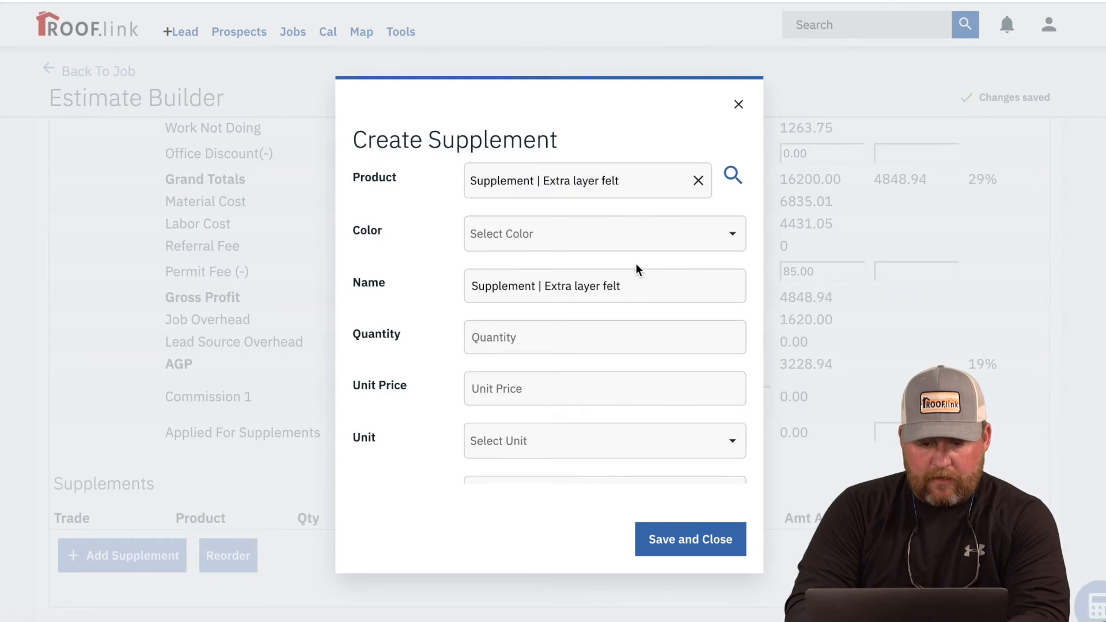
click(579, 342)
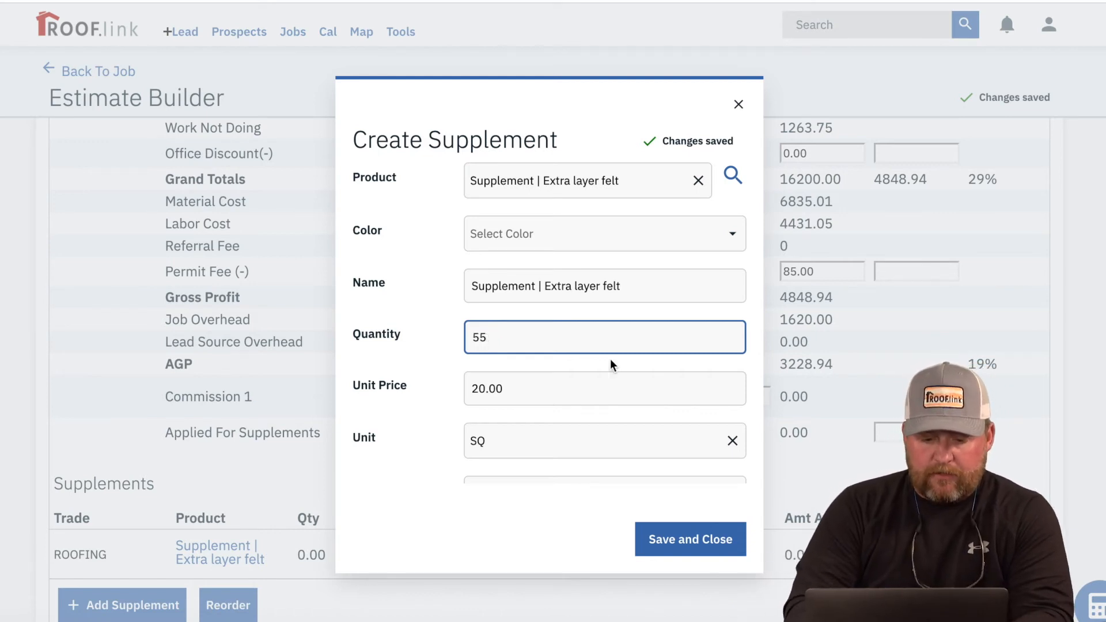
scroll(652, 372, down, 2)
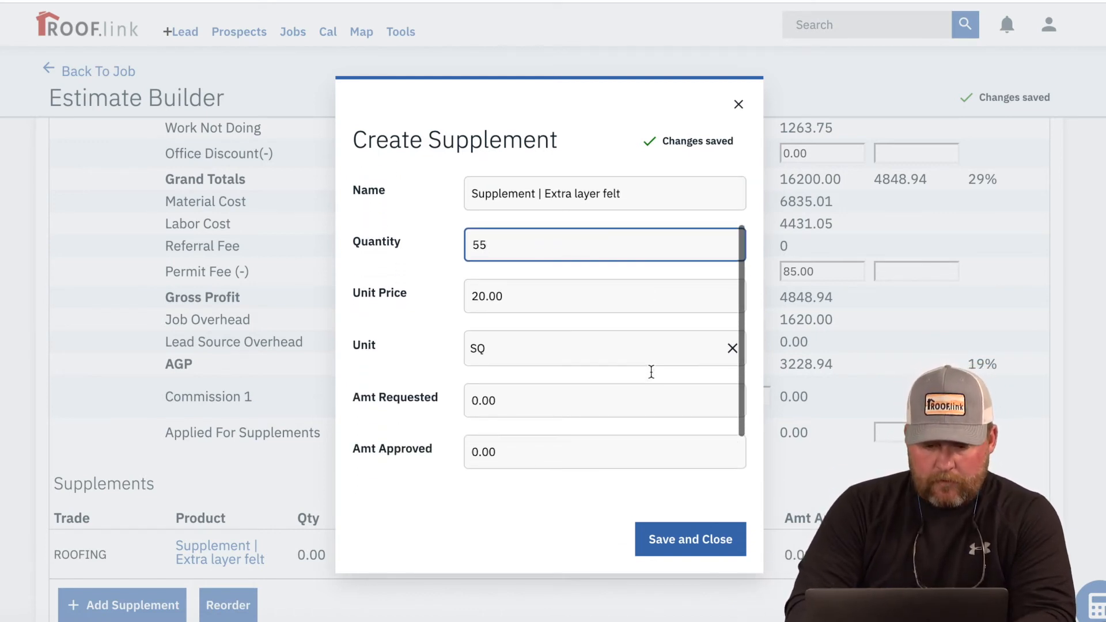
click(650, 373)
text(1100.00)
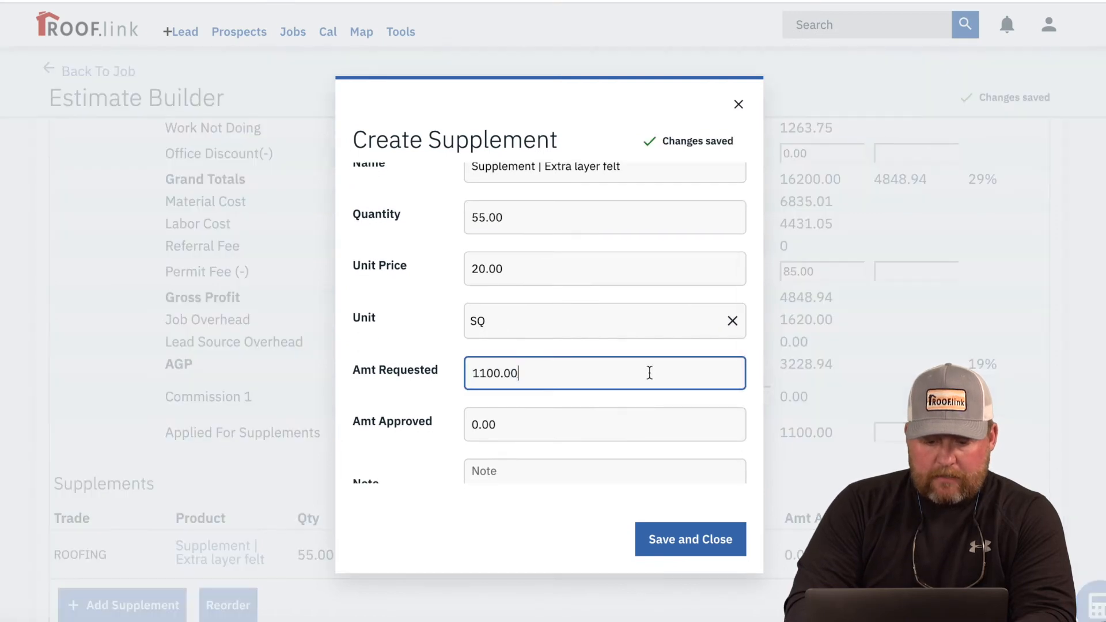
scroll(603, 417, down, 1)
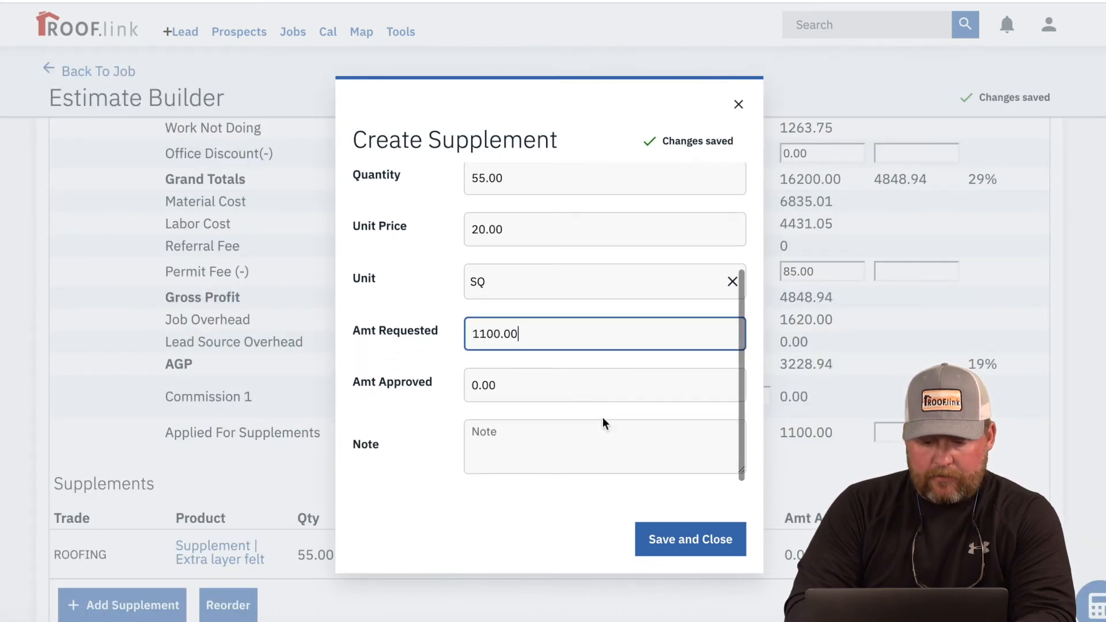
click(696, 541)
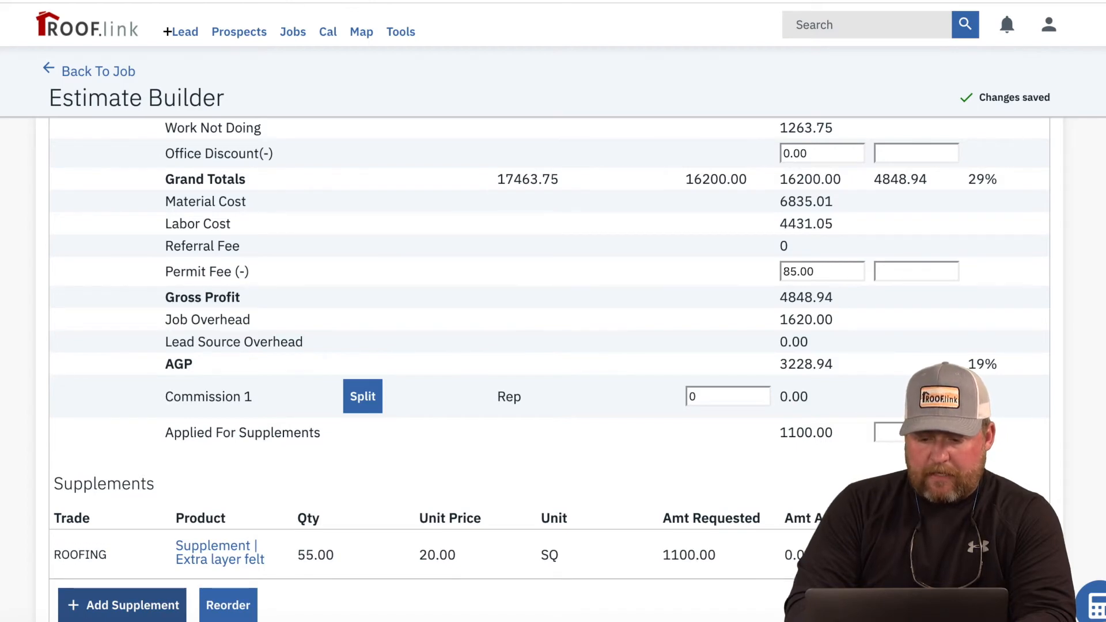
Step: Select all six images in Desktop > Supplement Photos for upload to the supplement
click(922, 555)
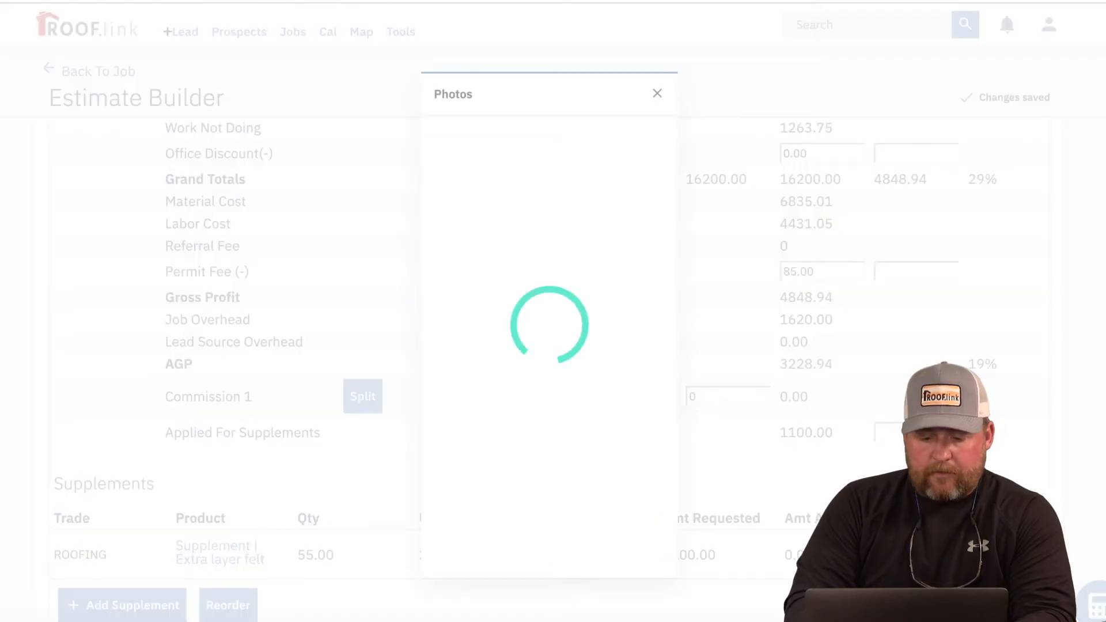
click(383, 157)
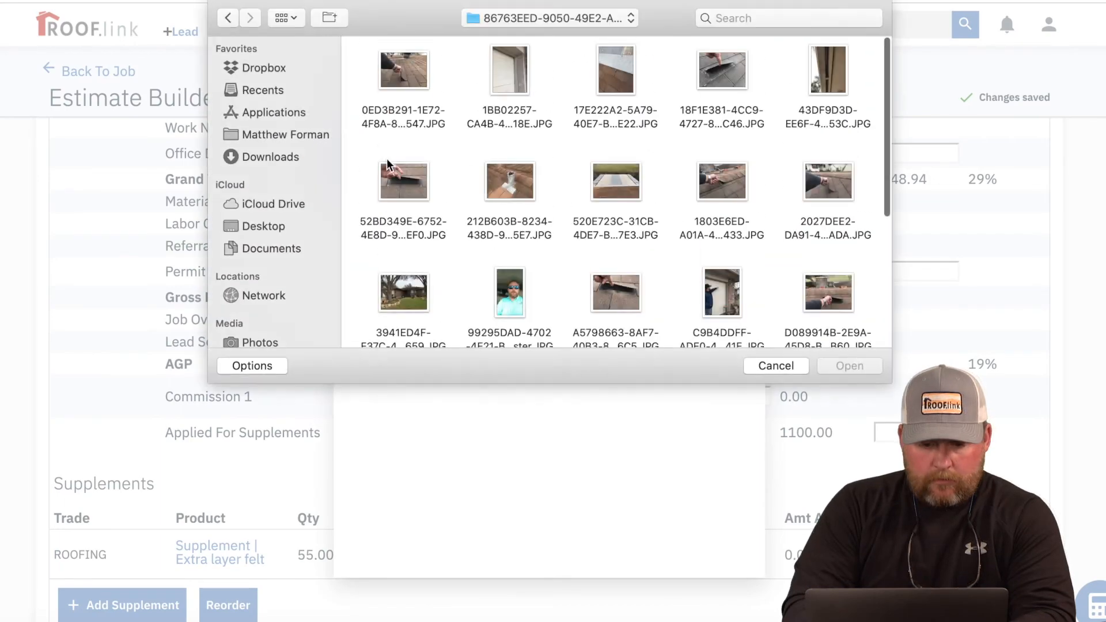
scroll(448, 323, down, 5)
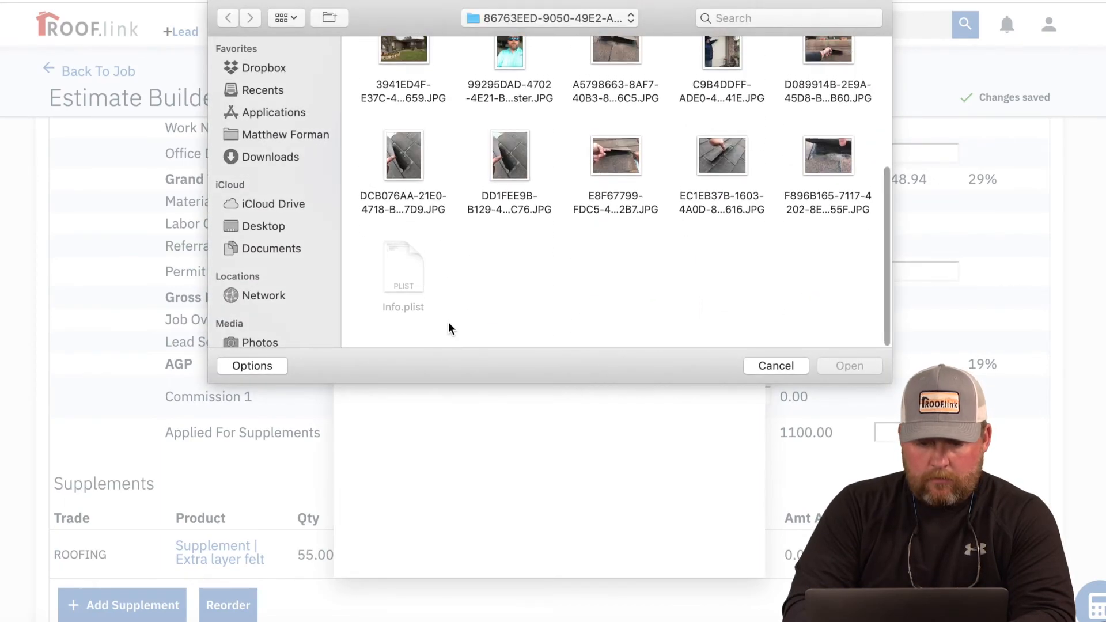
click(270, 226)
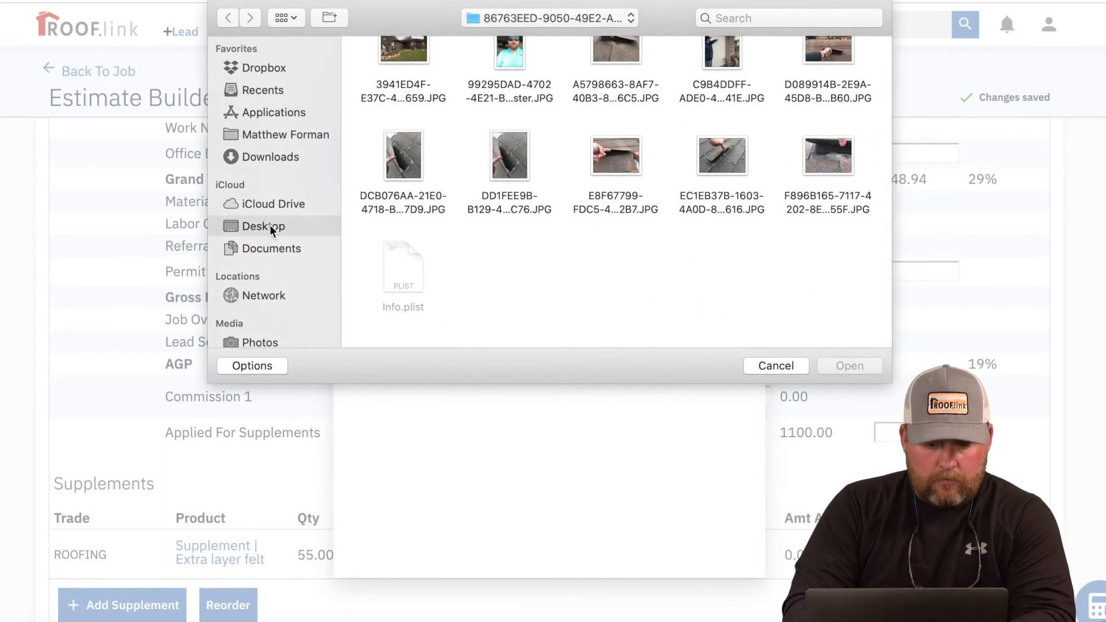
scroll(631, 302, down, 5)
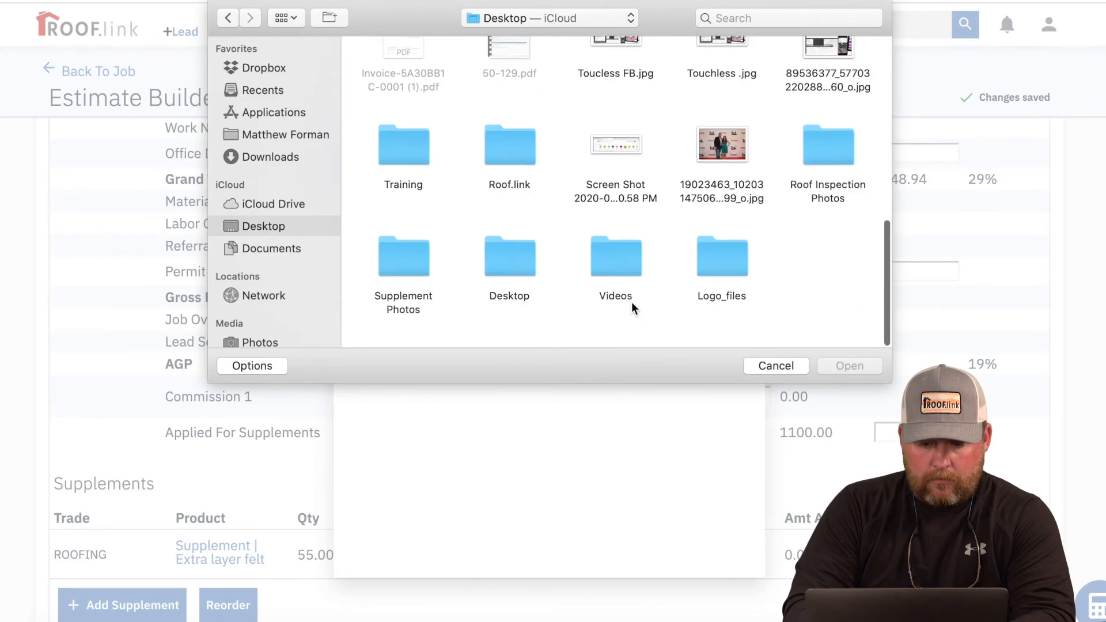
click(406, 275)
click(862, 369)
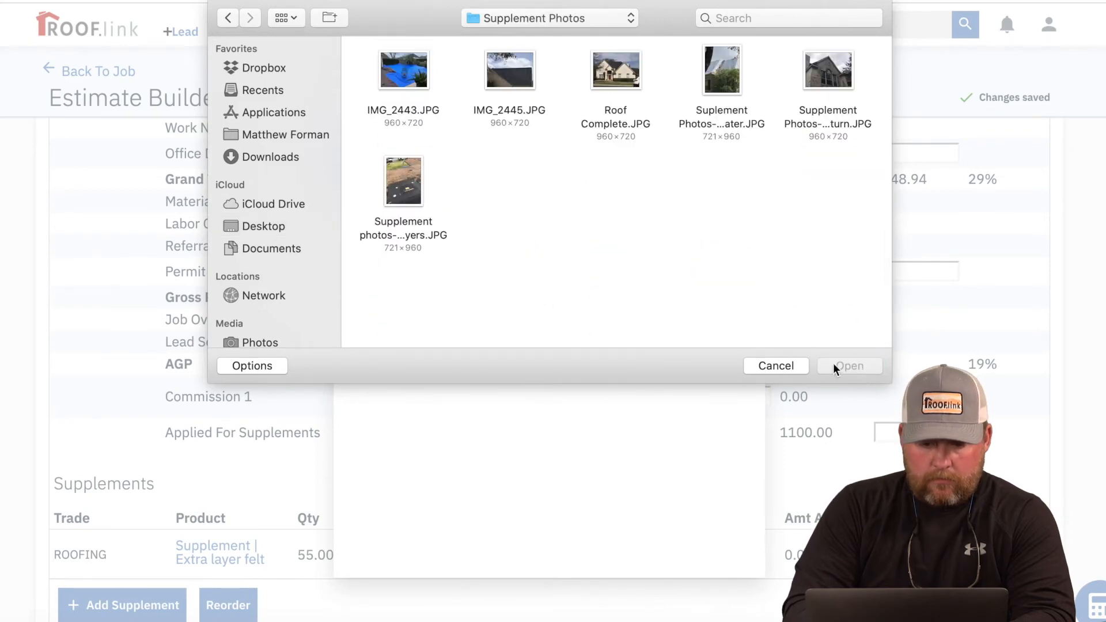
click(420, 173)
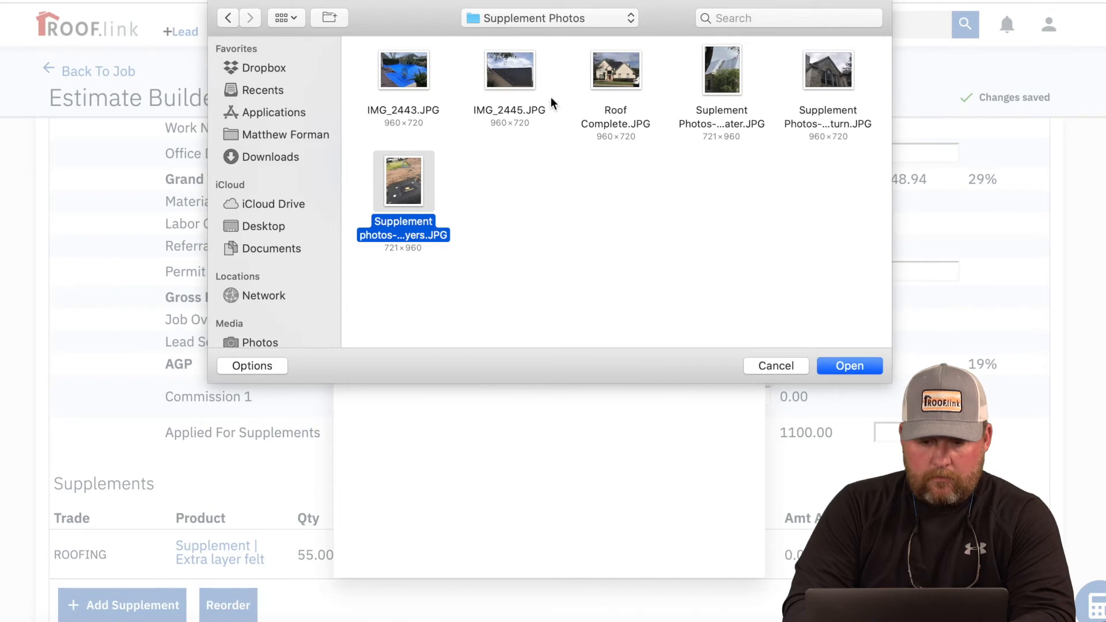
drag(348, 44, 853, 321)
click(851, 366)
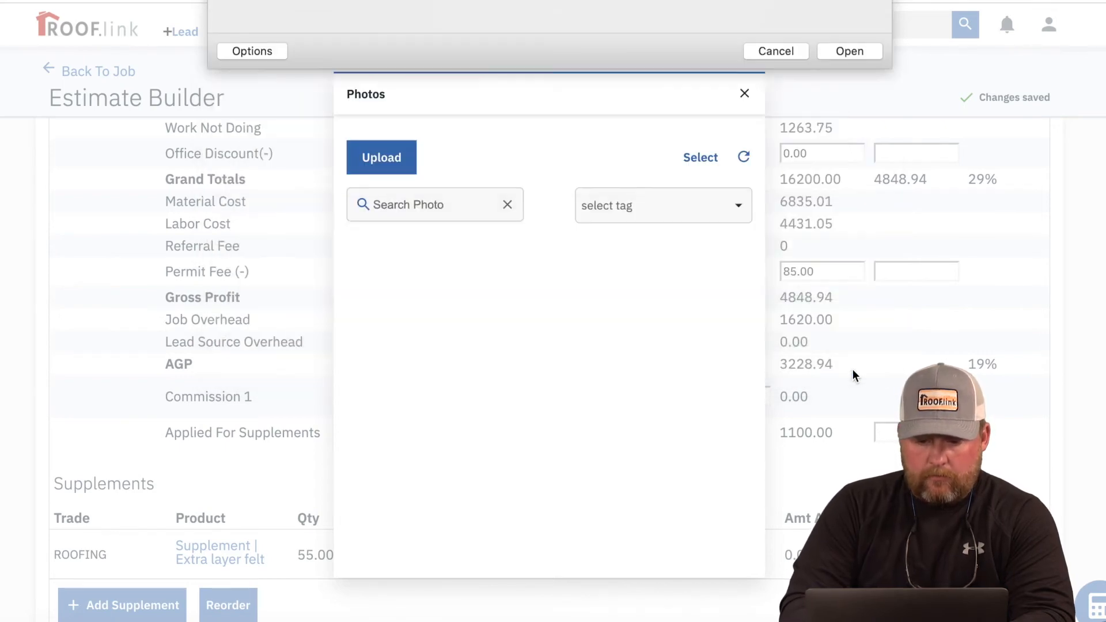
Step: Name the photos 'Extra Layer Felt', upload them, and return to the estimate
click(482, 243)
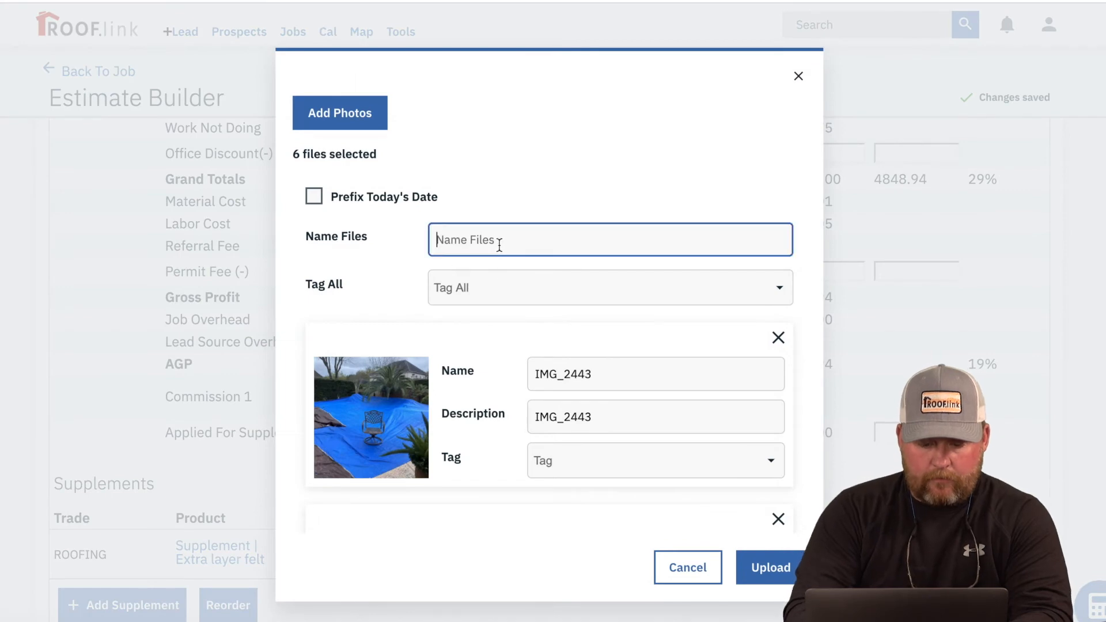
text(Extr)
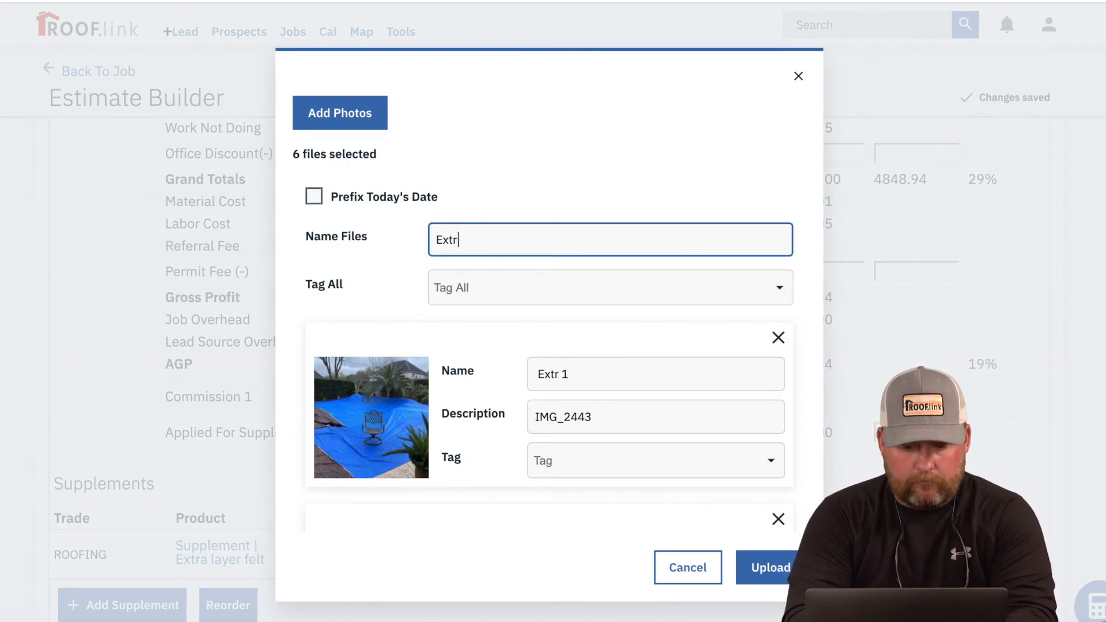
text(a Layer Felt)
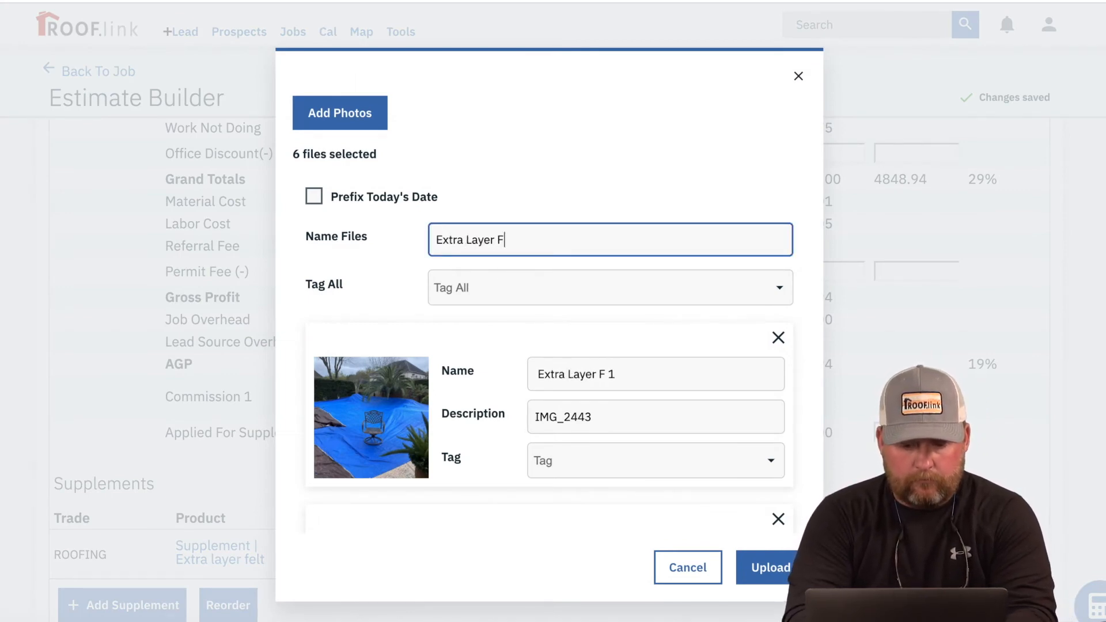
click(770, 568)
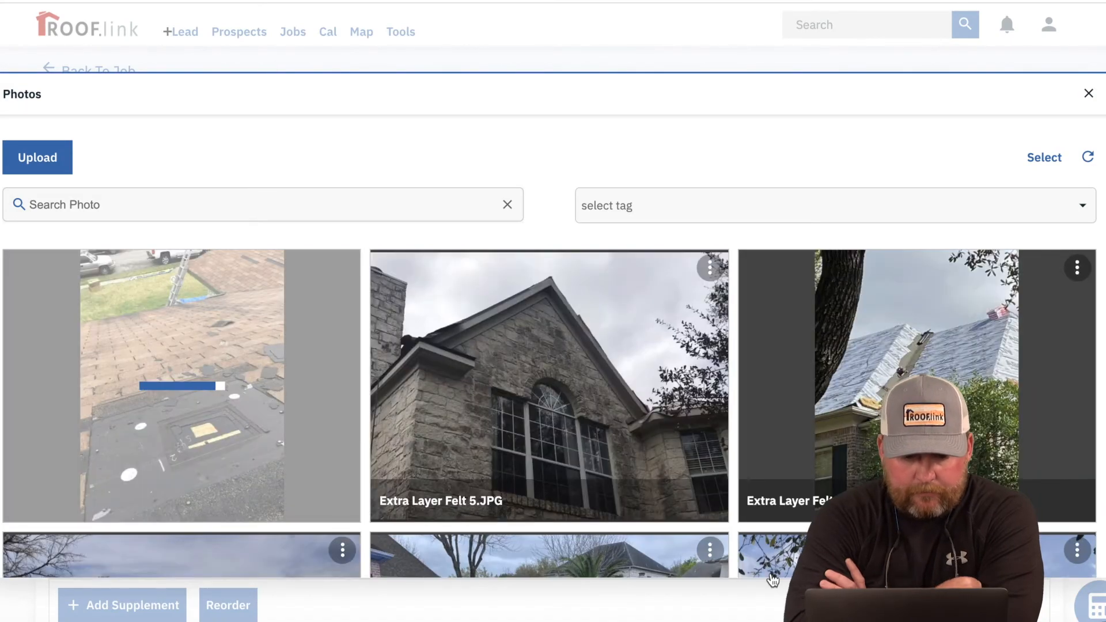
click(1090, 94)
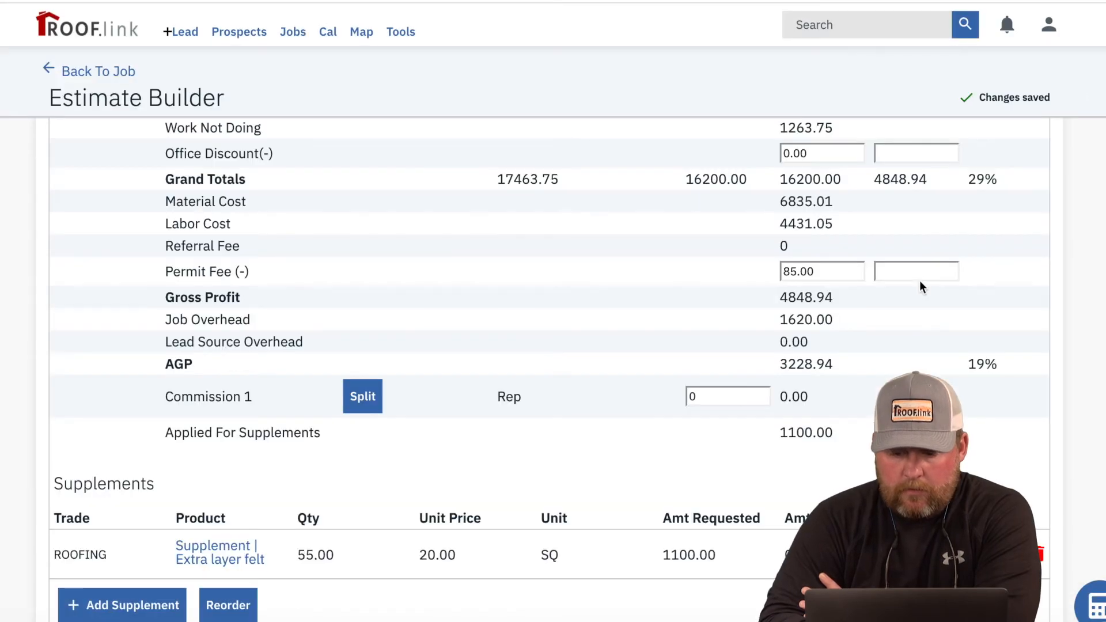
Step: Save the insurance invoice PDF to job docs and return to the job Overview
scroll(920, 282, up, 15)
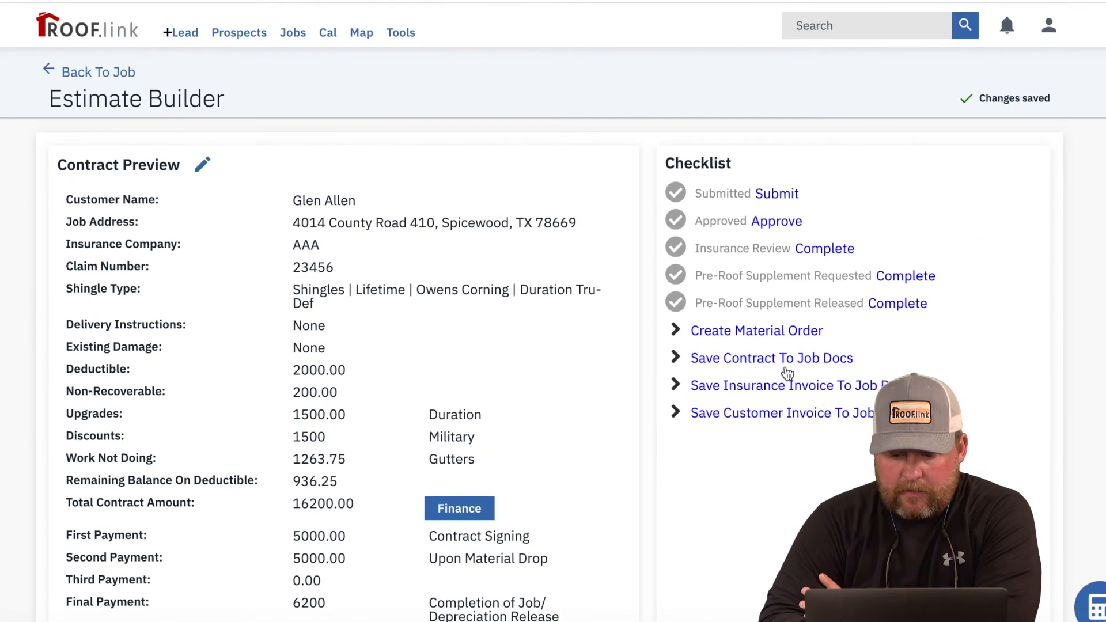
click(764, 385)
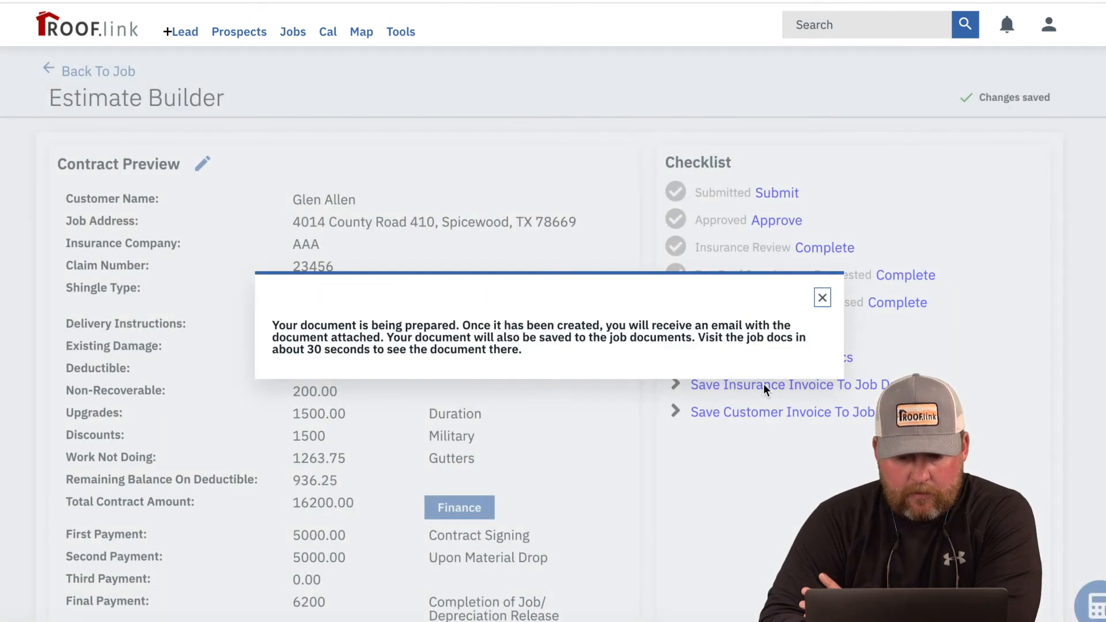
click(822, 298)
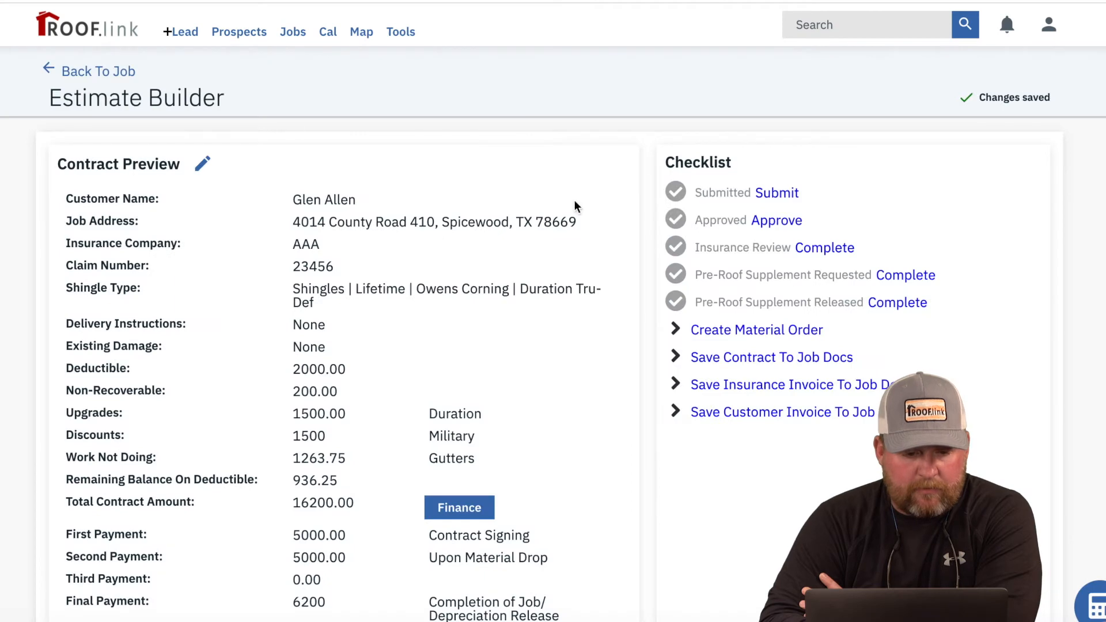
click(89, 72)
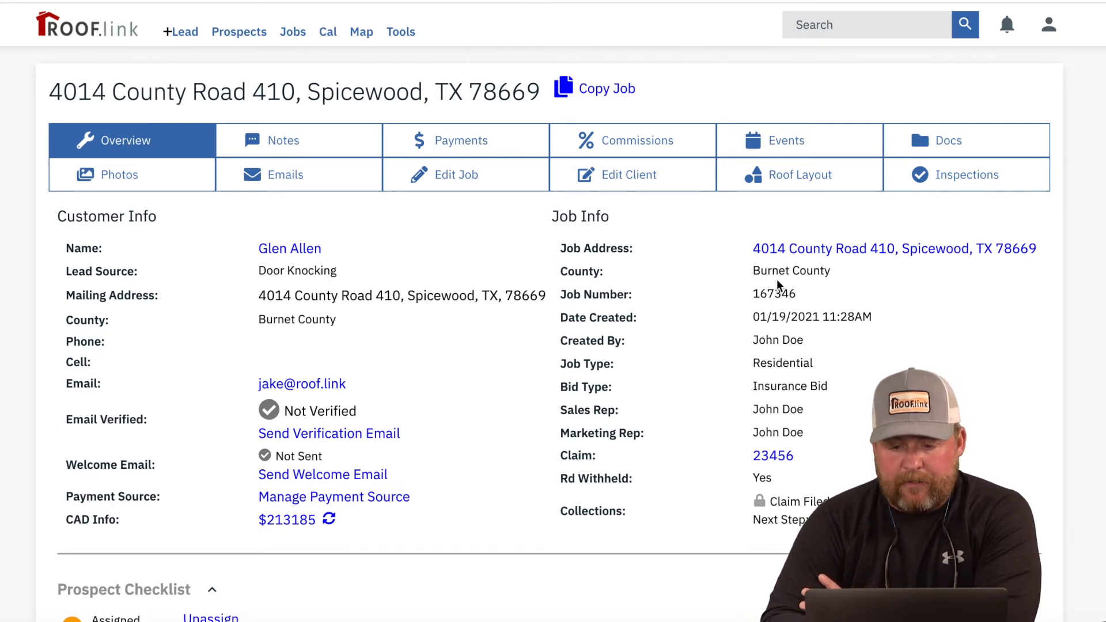
scroll(777, 280, down, 4)
scroll(775, 280, down, 10)
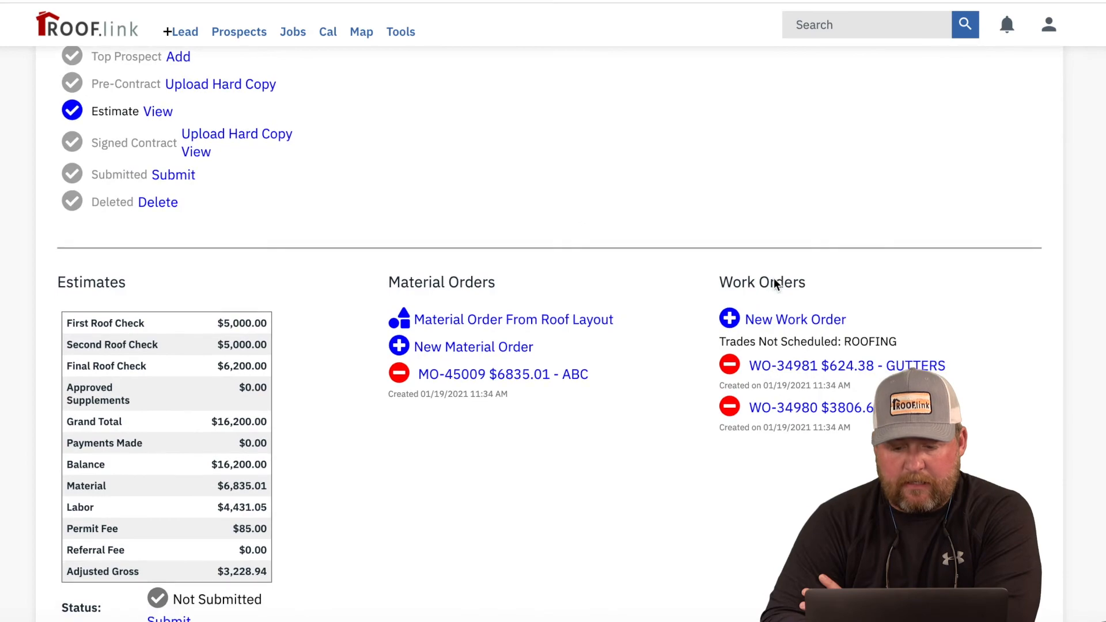
scroll(773, 279, up, 12)
scroll(773, 278, up, 3)
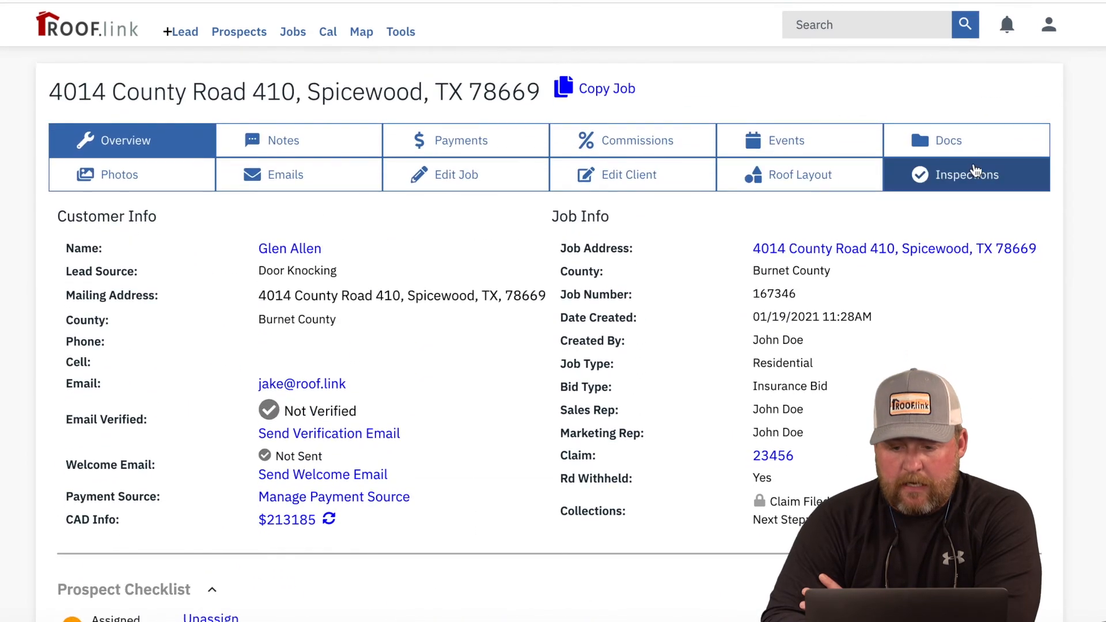
click(977, 140)
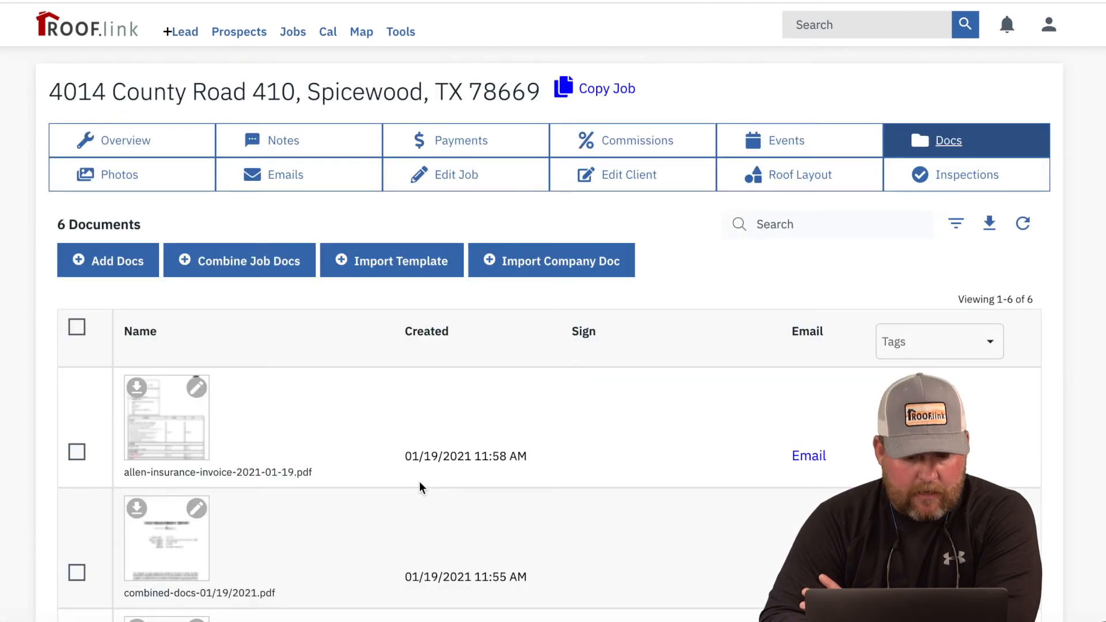
click(152, 414)
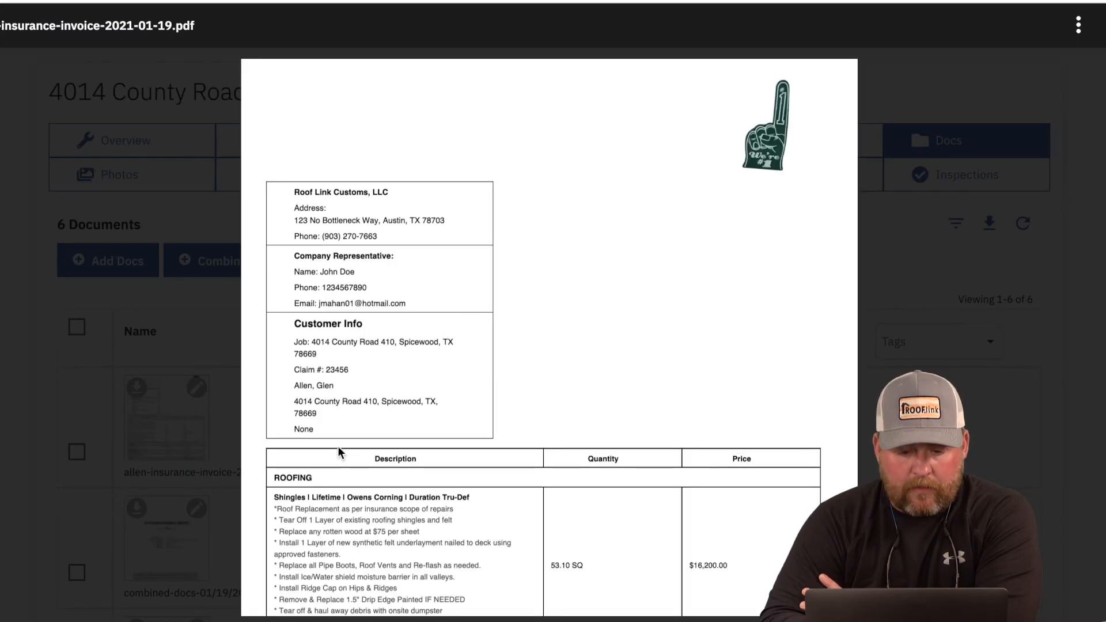
scroll(337, 446, down, 10)
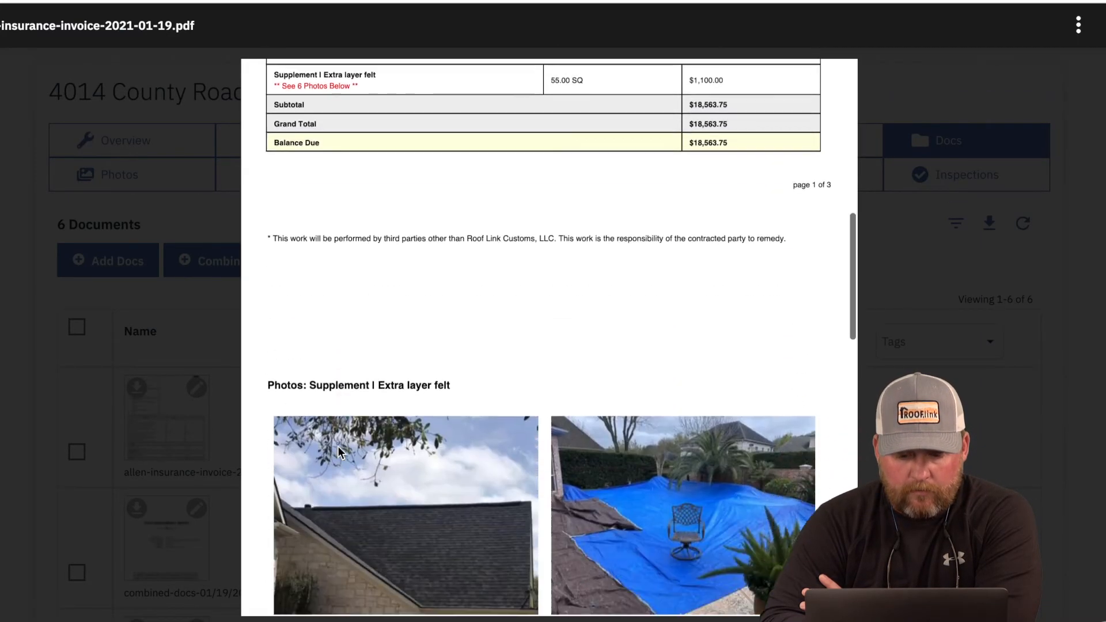
scroll(337, 446, down, 15)
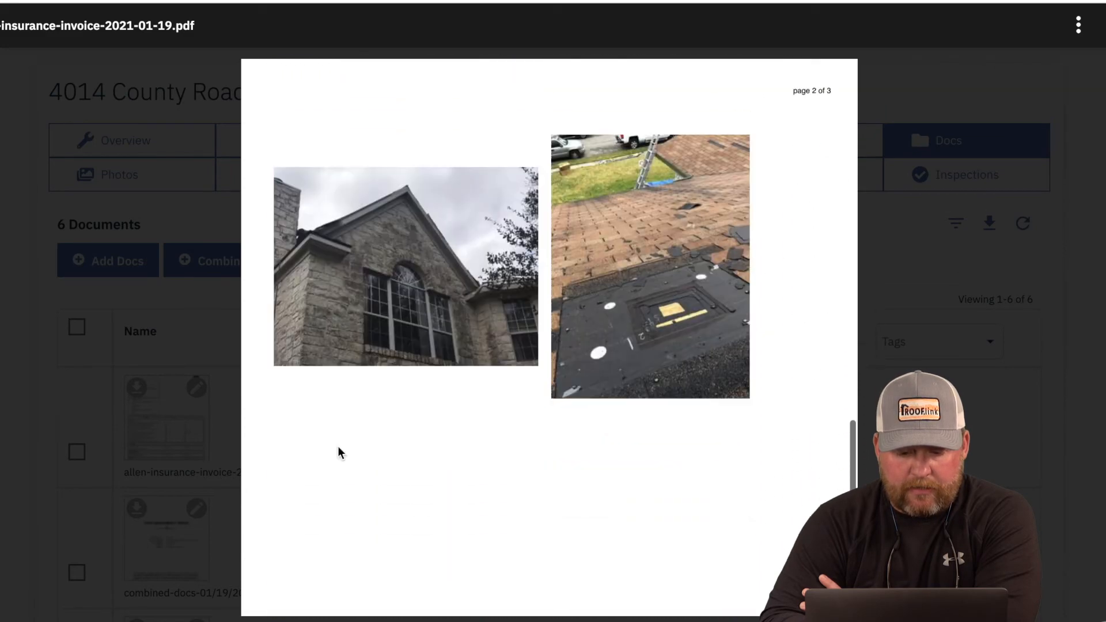
scroll(338, 447, up, 15)
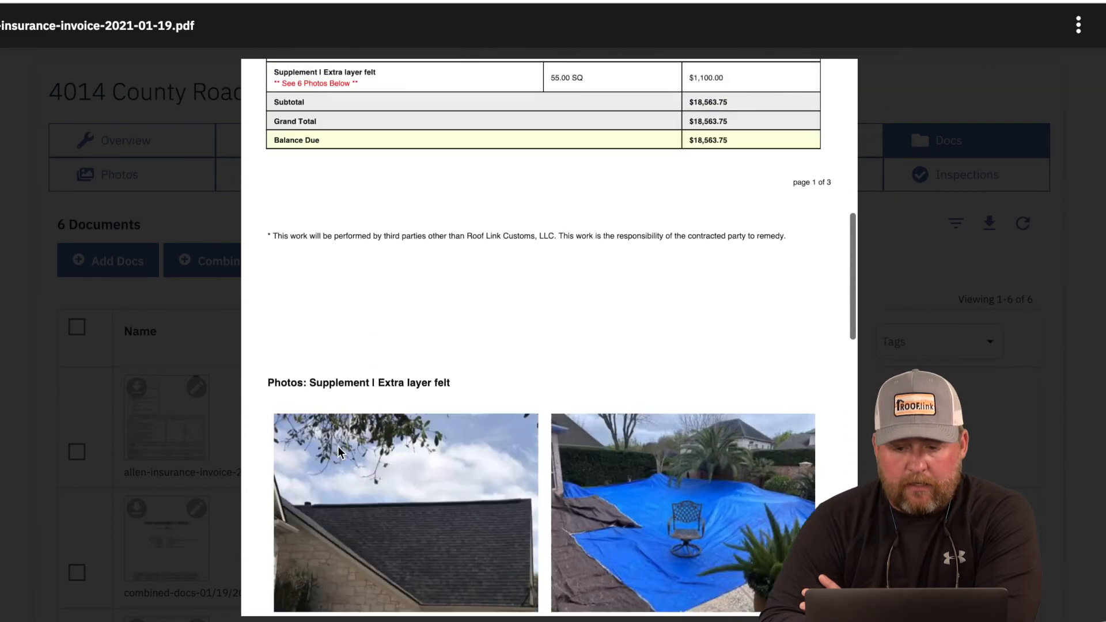
scroll(338, 446, up, 7)
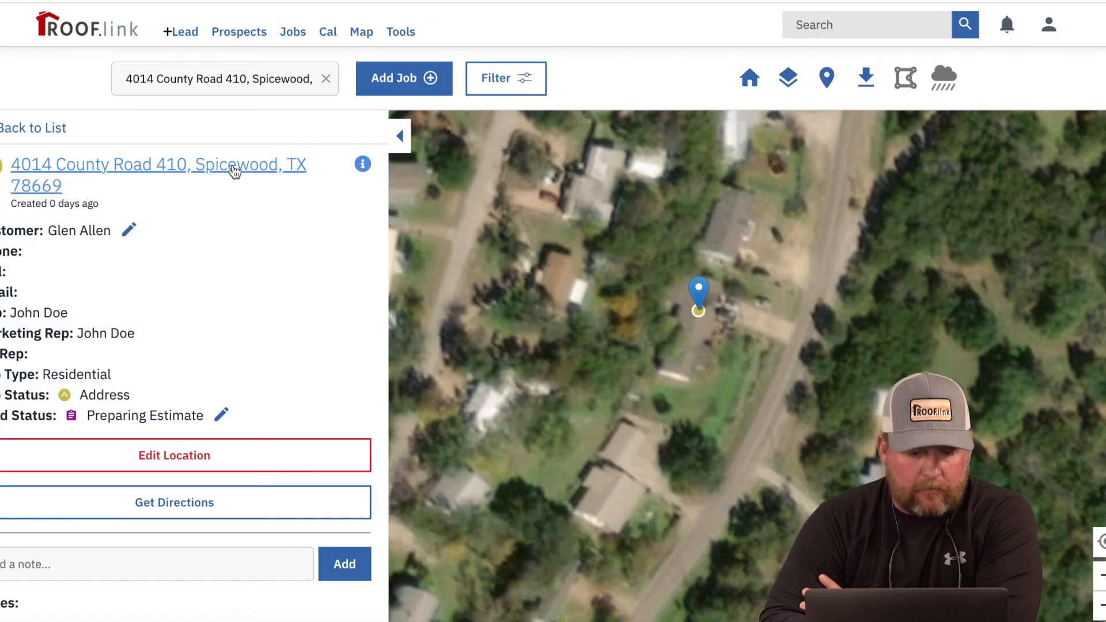
click(234, 168)
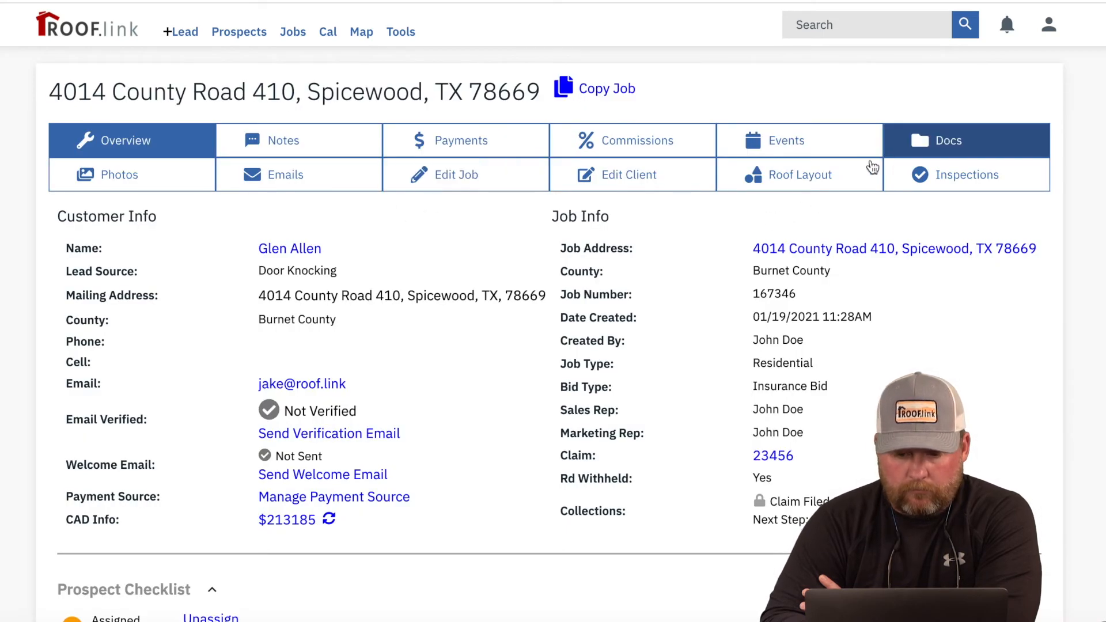
Step: Open Extra Layer Felt 6.JPG for editing and circle the felt patch in blue
click(166, 186)
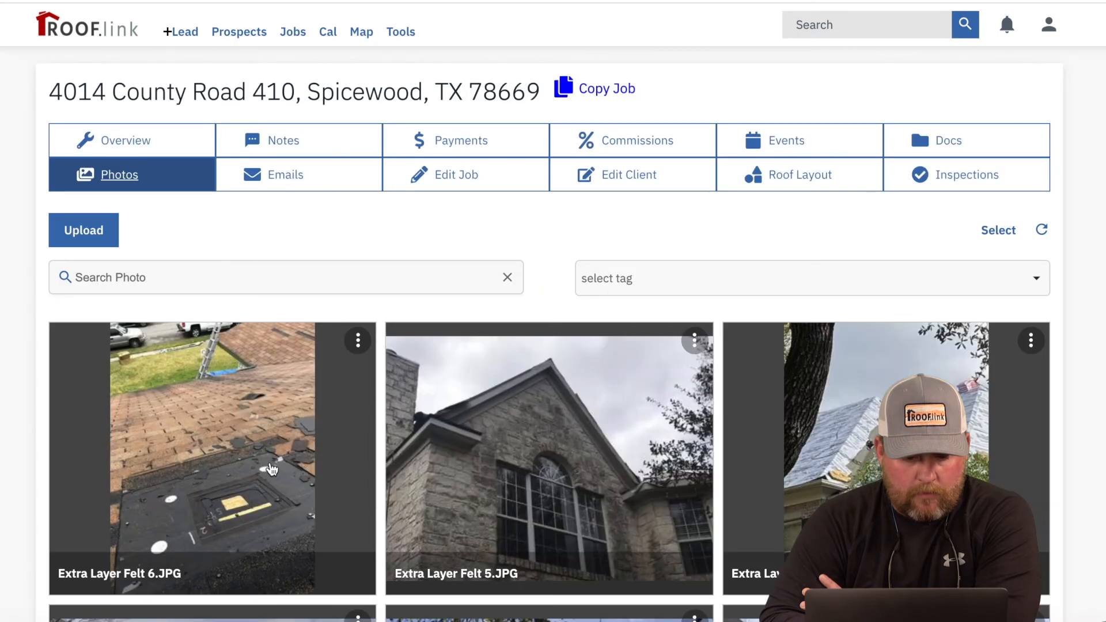
click(271, 468)
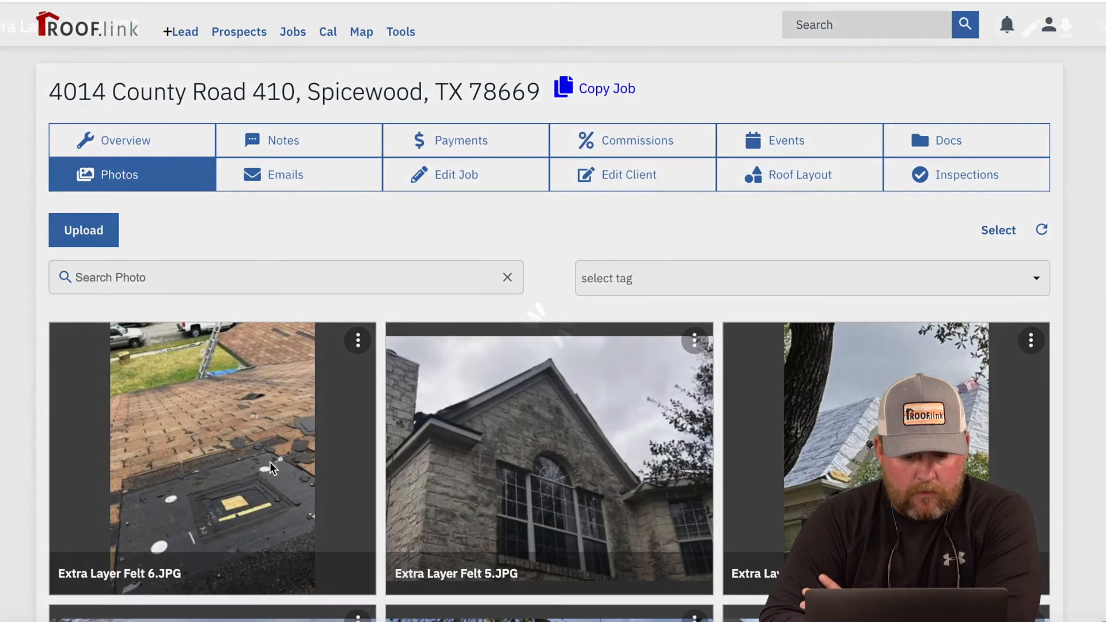
click(1024, 33)
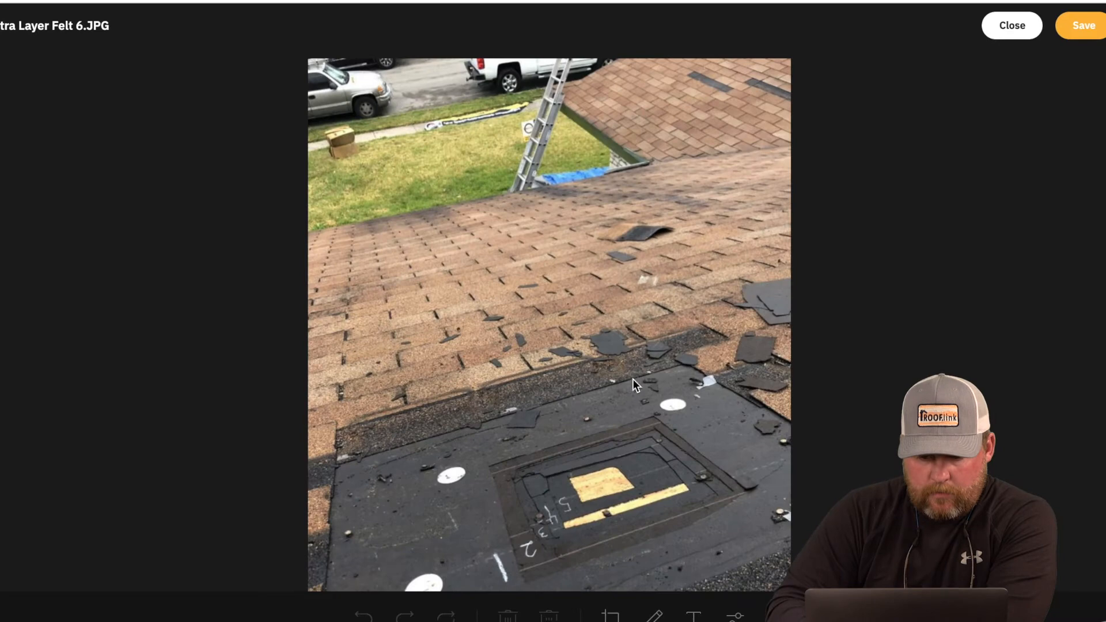
click(654, 615)
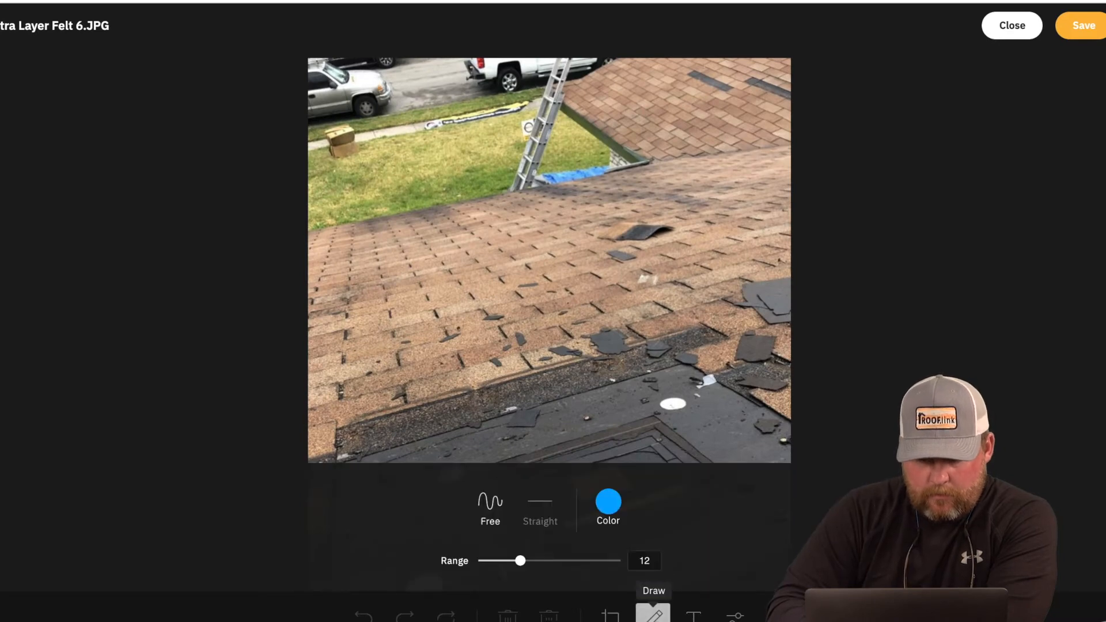
scroll(656, 416, down, 2)
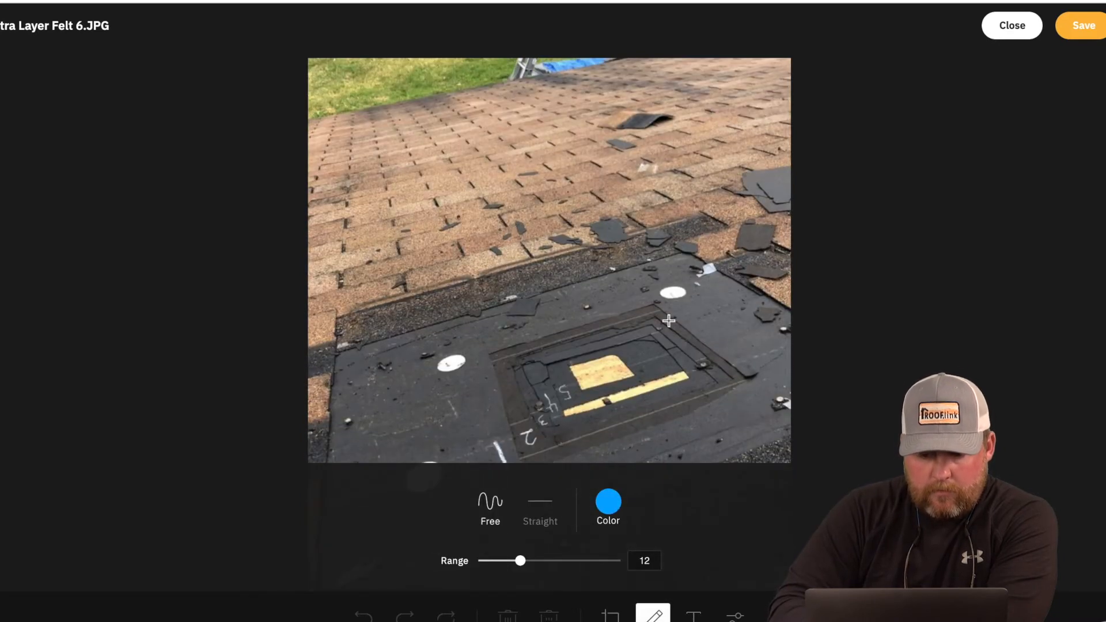
mouse_move(669, 262)
mouse_down()
mouse_move(511, 296)
mouse_move(479, 424)
mouse_move(694, 519)
mouse_move(764, 339)
mouse_move(660, 255)
mouse_up()
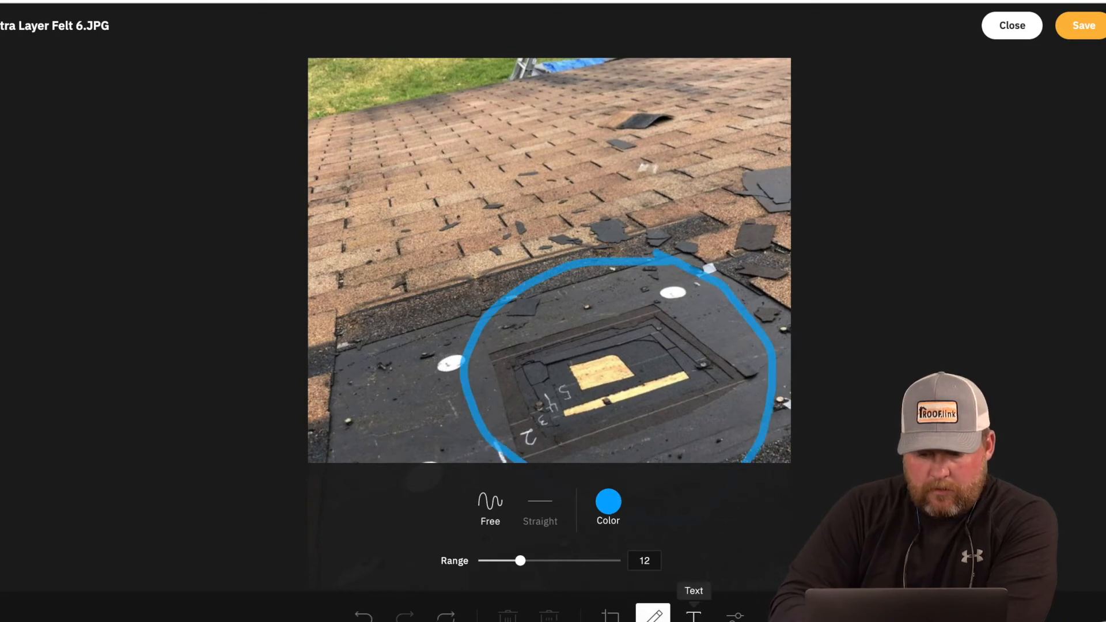
Step: Add a red '5 Layers' text label above the circle
click(694, 614)
click(434, 237)
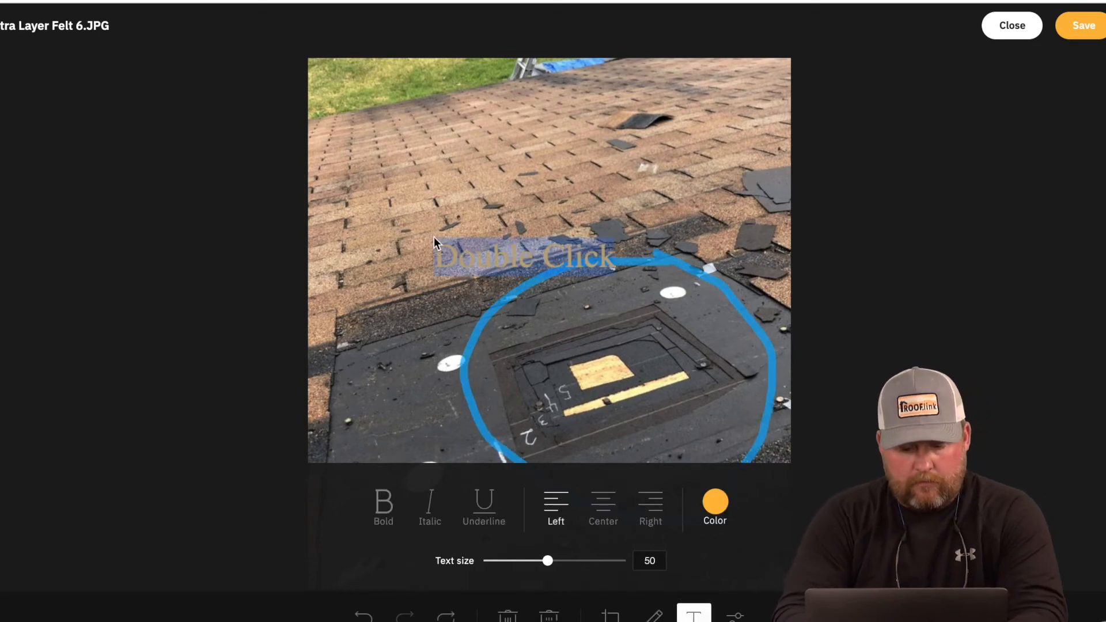
text(5 Layers)
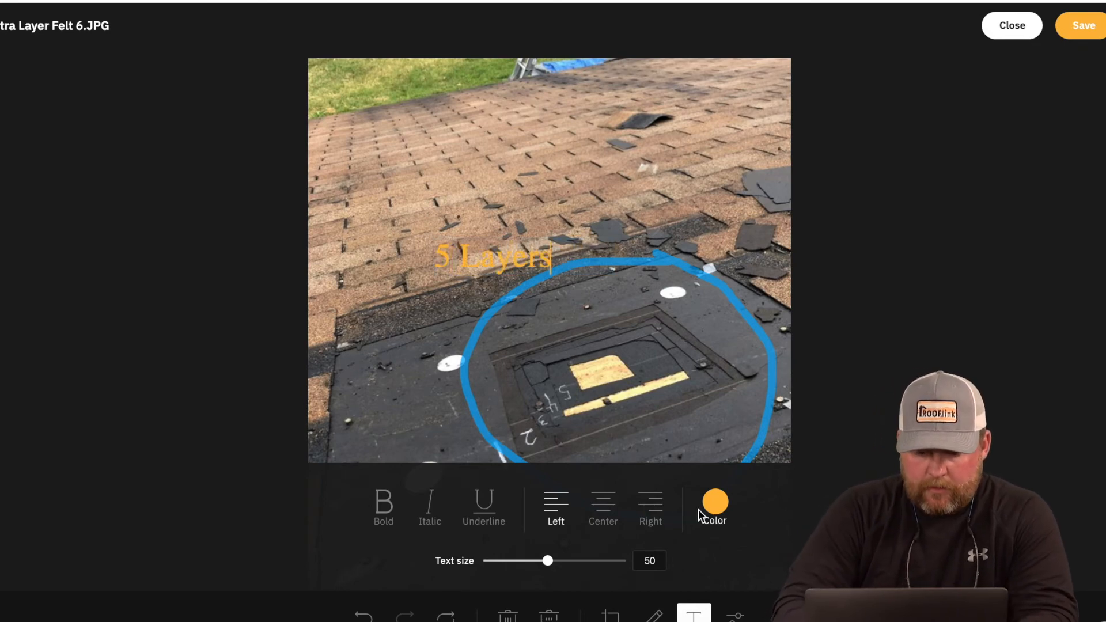
click(710, 508)
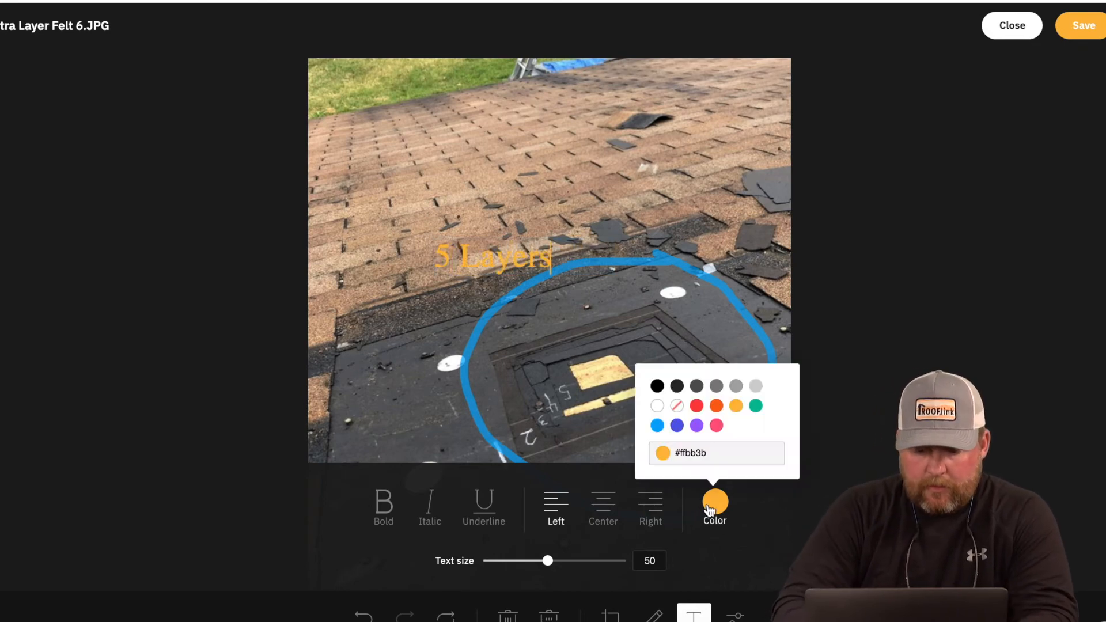
click(697, 406)
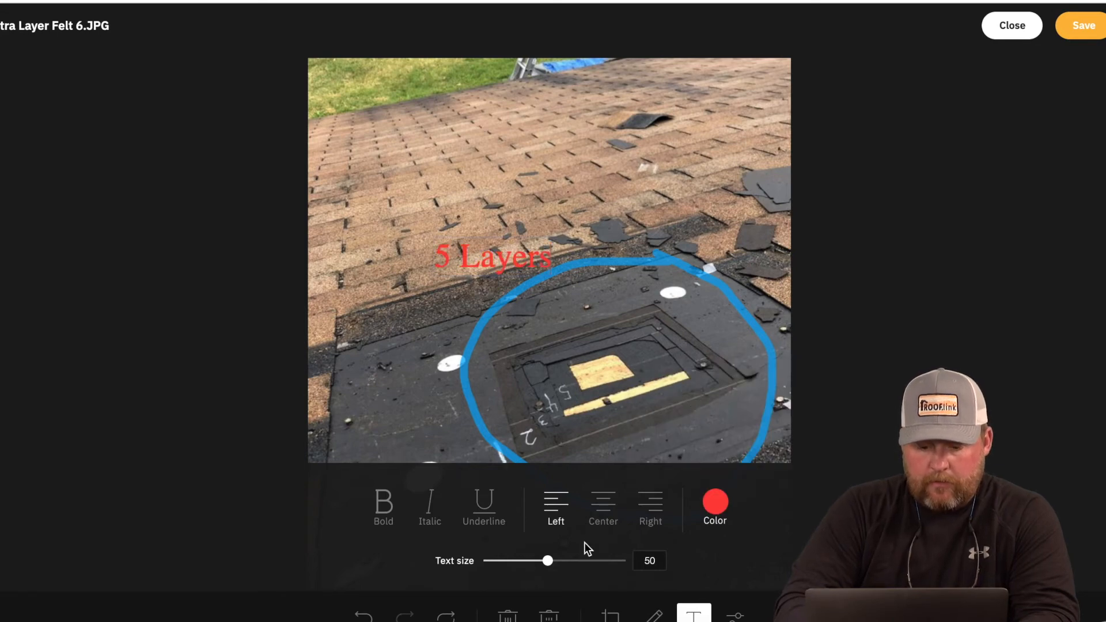
Step: Draw a blue arrow to the felt patch and save, replacing the original photo
click(654, 614)
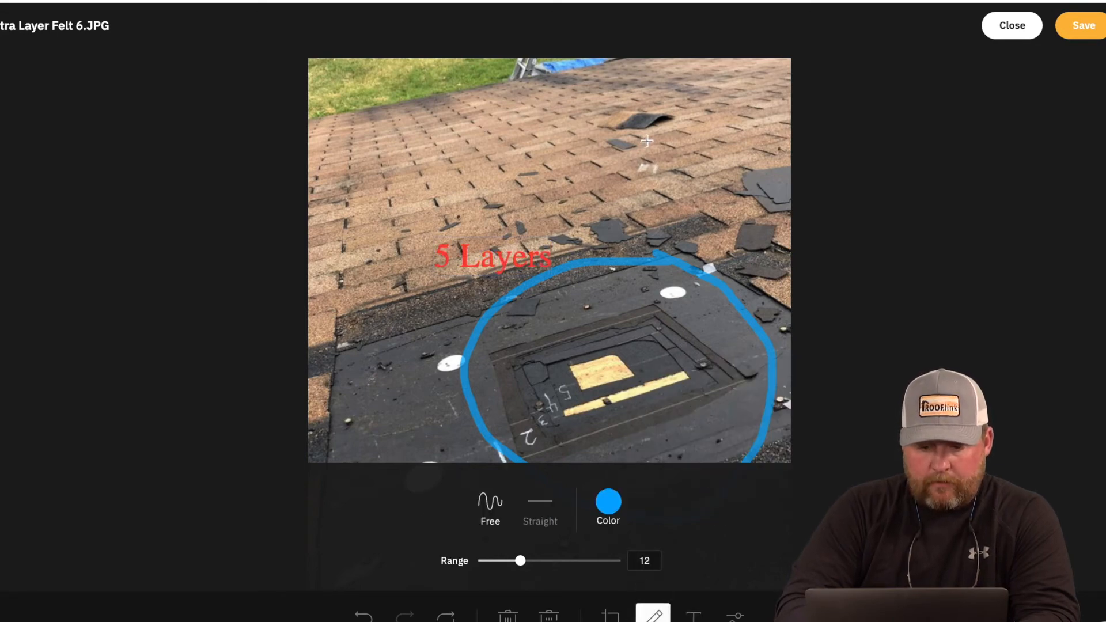
mouse_move(652, 167)
mouse_down()
mouse_move(624, 302)
mouse_move(665, 242)
mouse_up()
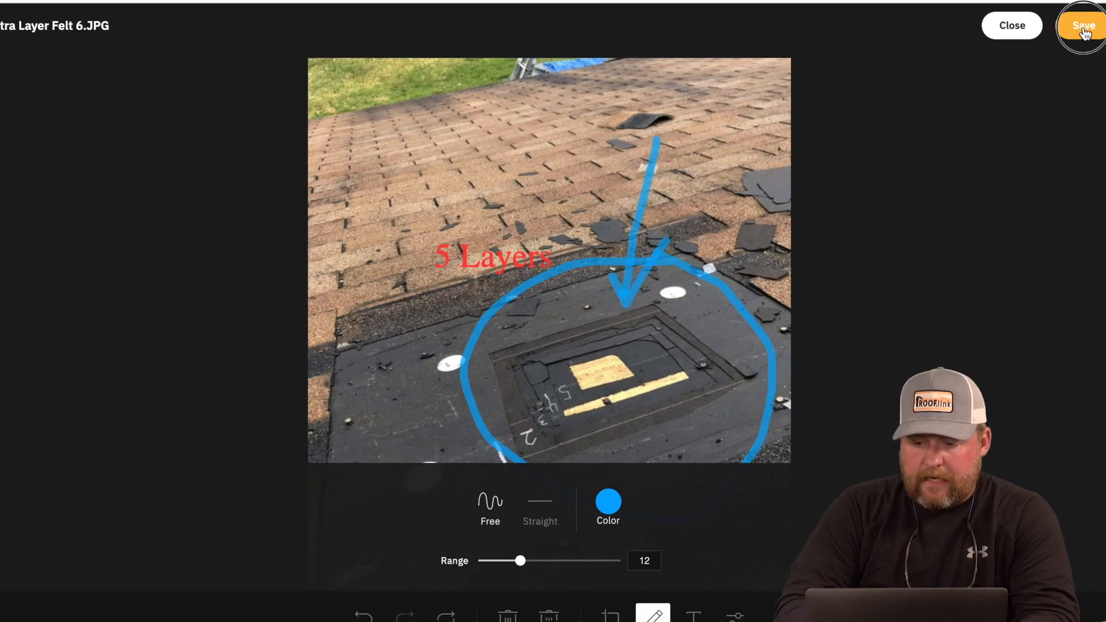
click(1081, 26)
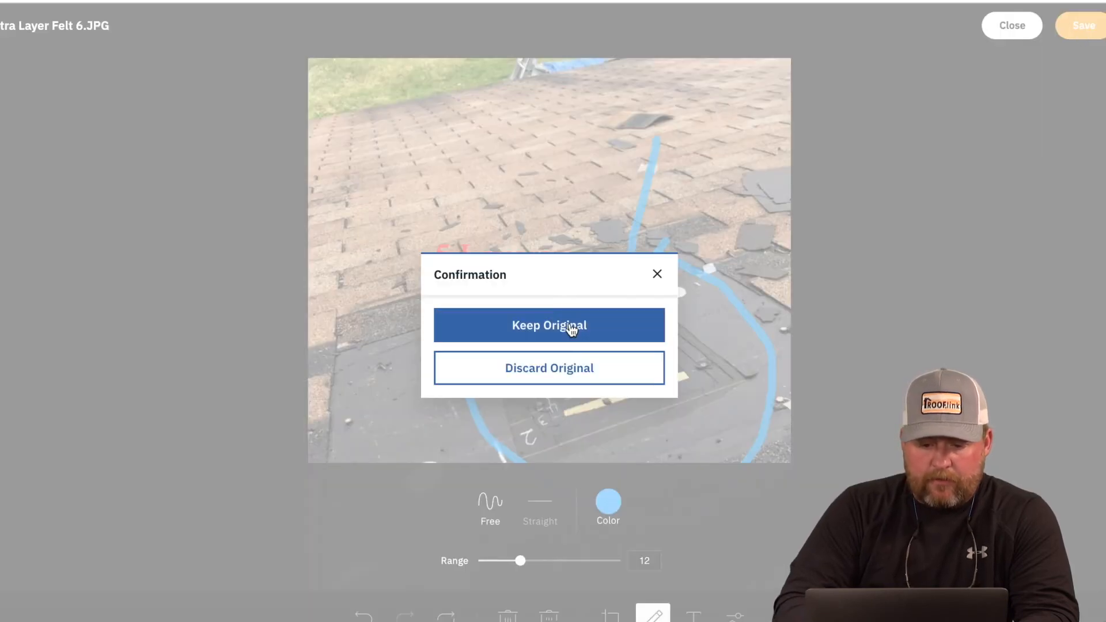
click(565, 371)
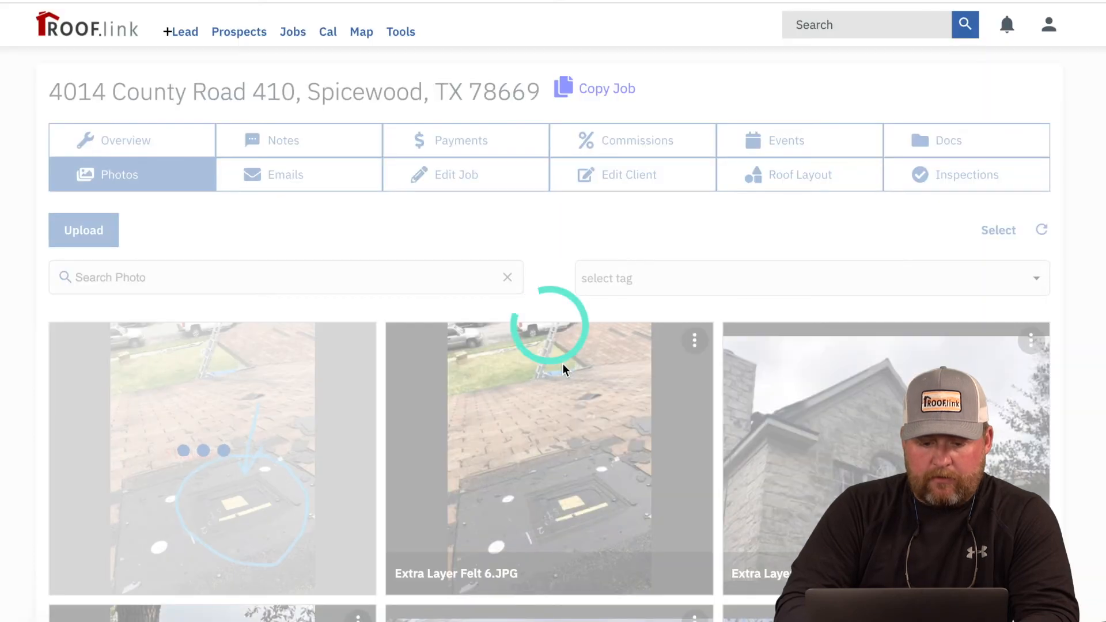
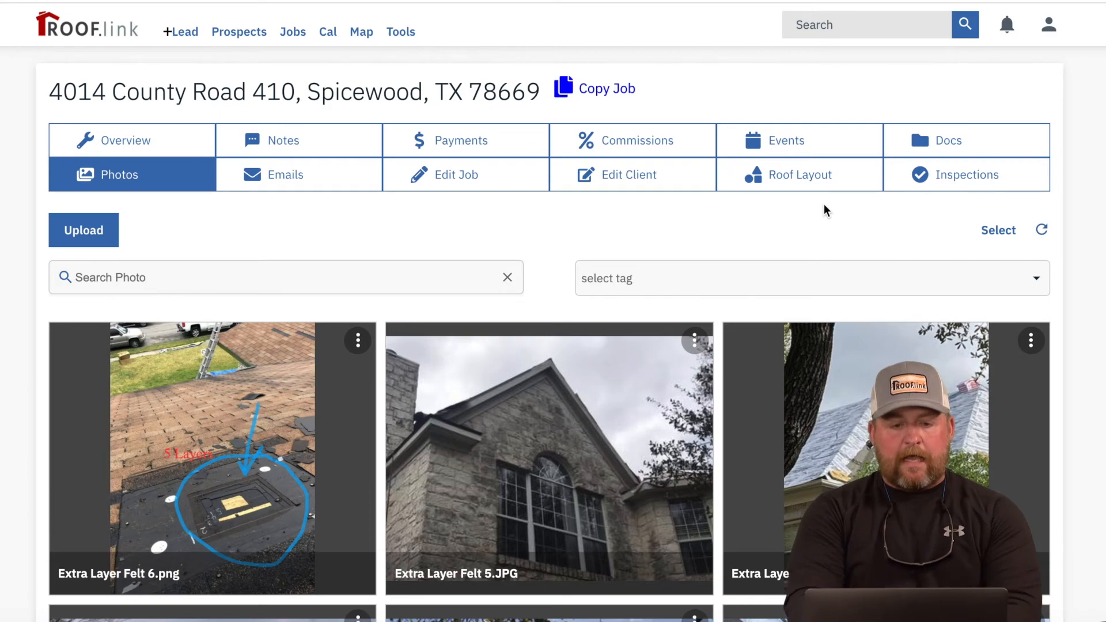
Step: On the jobs map, find the purple pin near the Colorado River and open its overview page
click(367, 38)
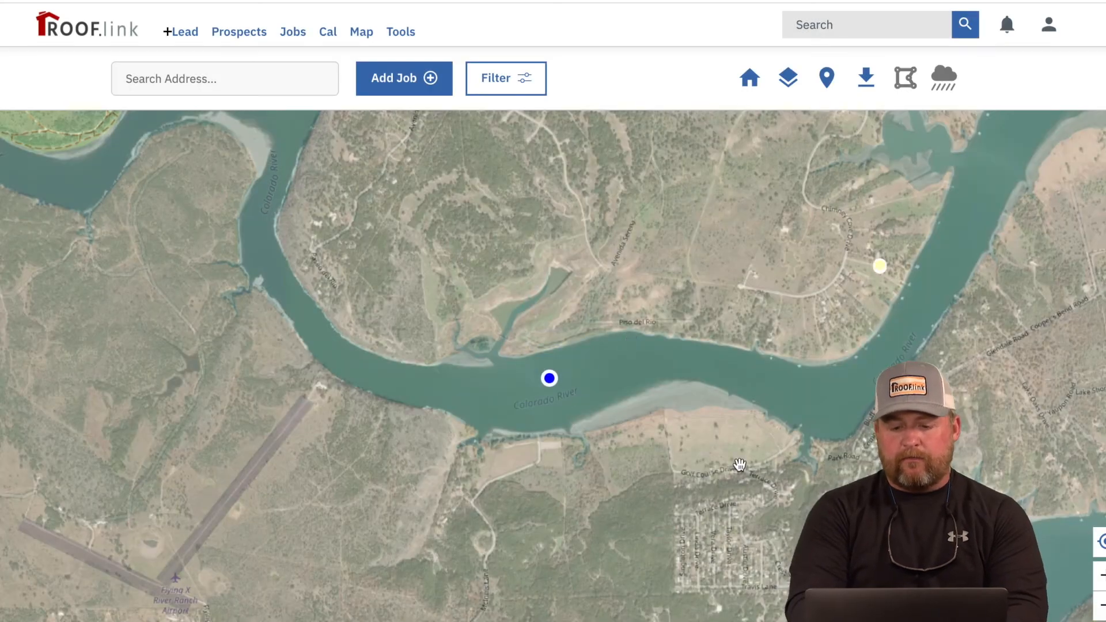
drag(740, 464, 616, 408)
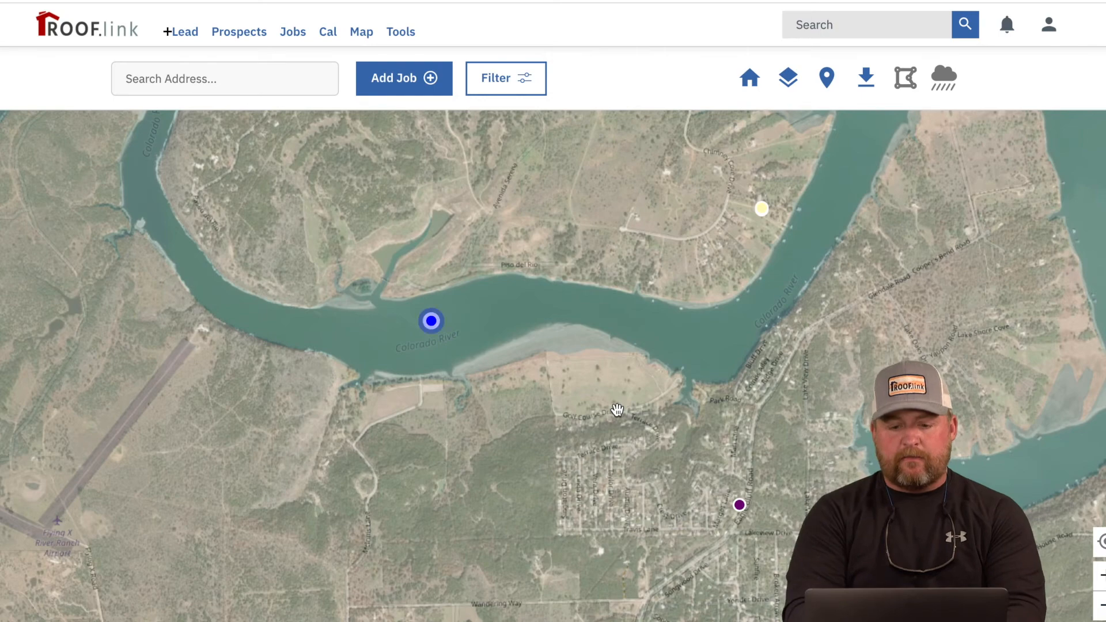
scroll(641, 499, up, 1)
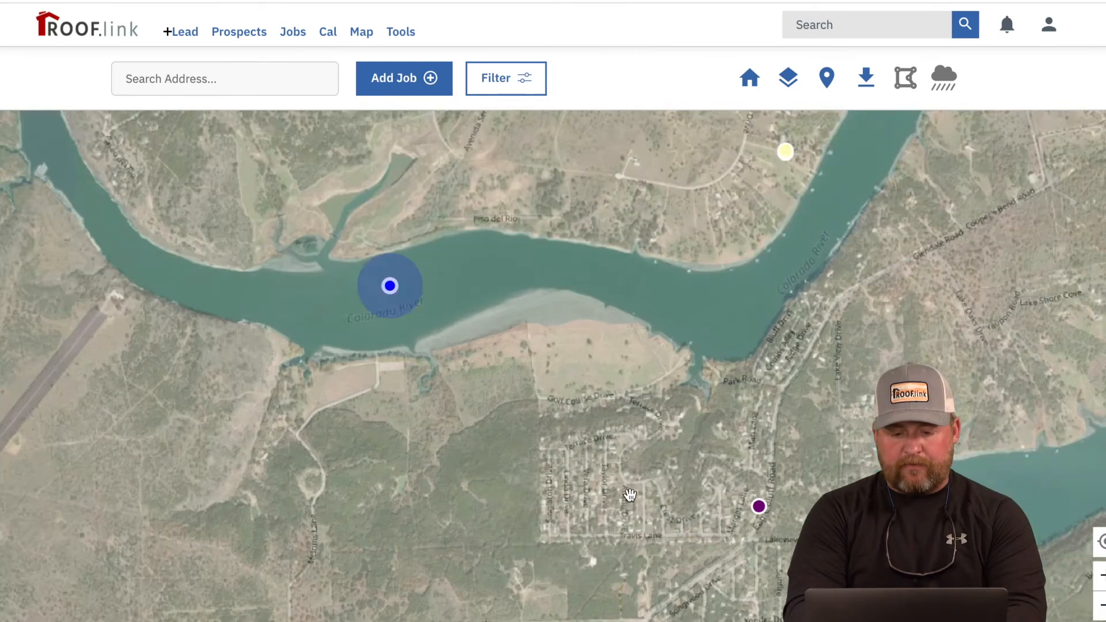
drag(765, 541, 601, 468)
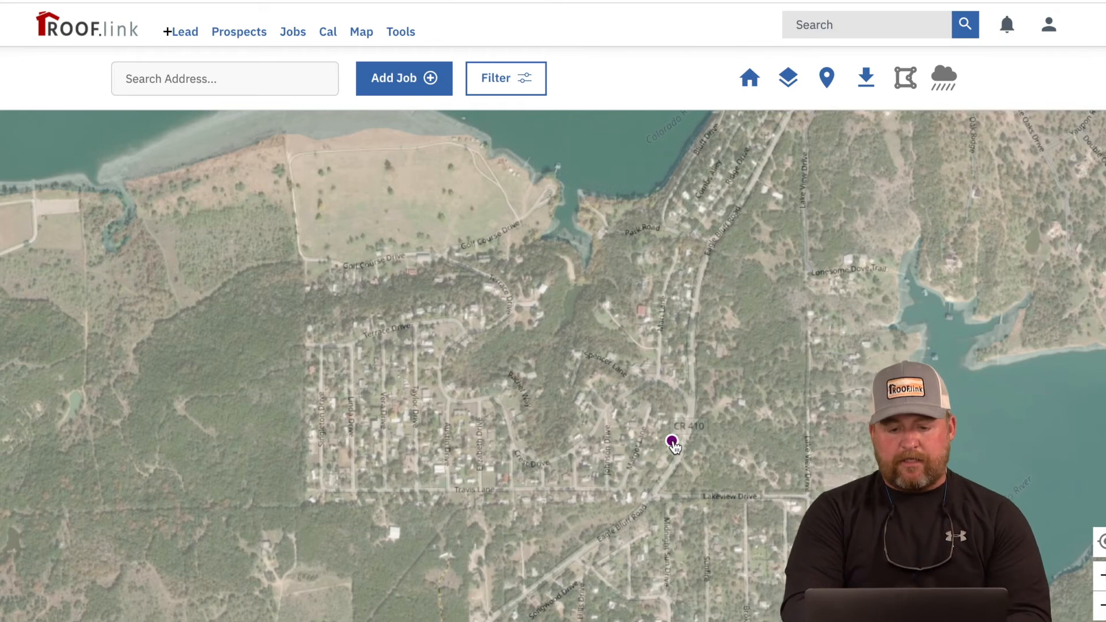
click(672, 442)
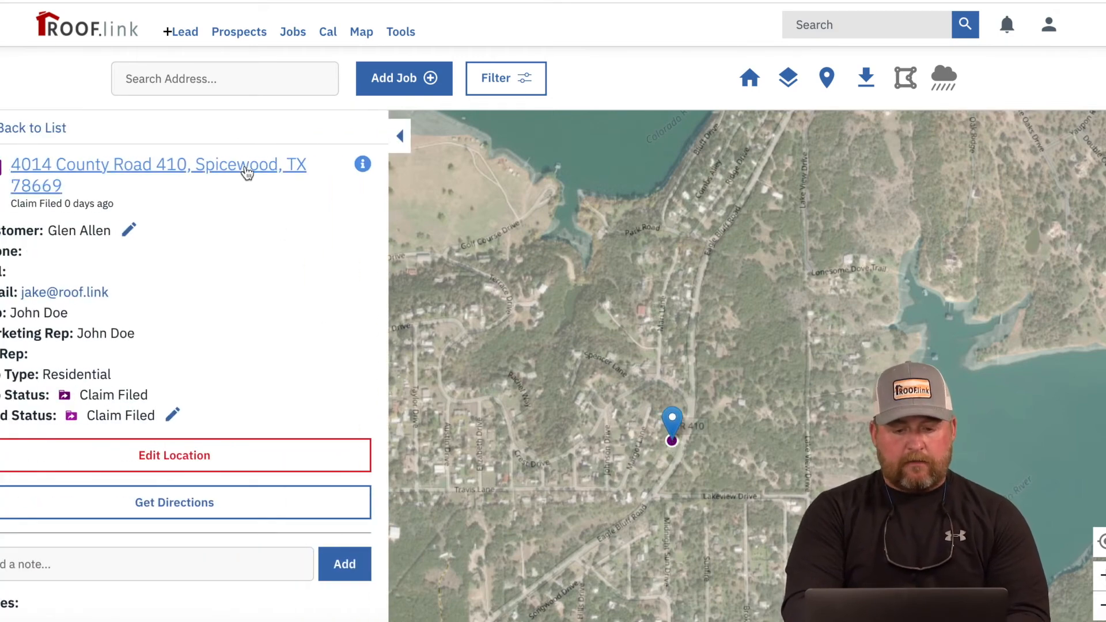
click(248, 173)
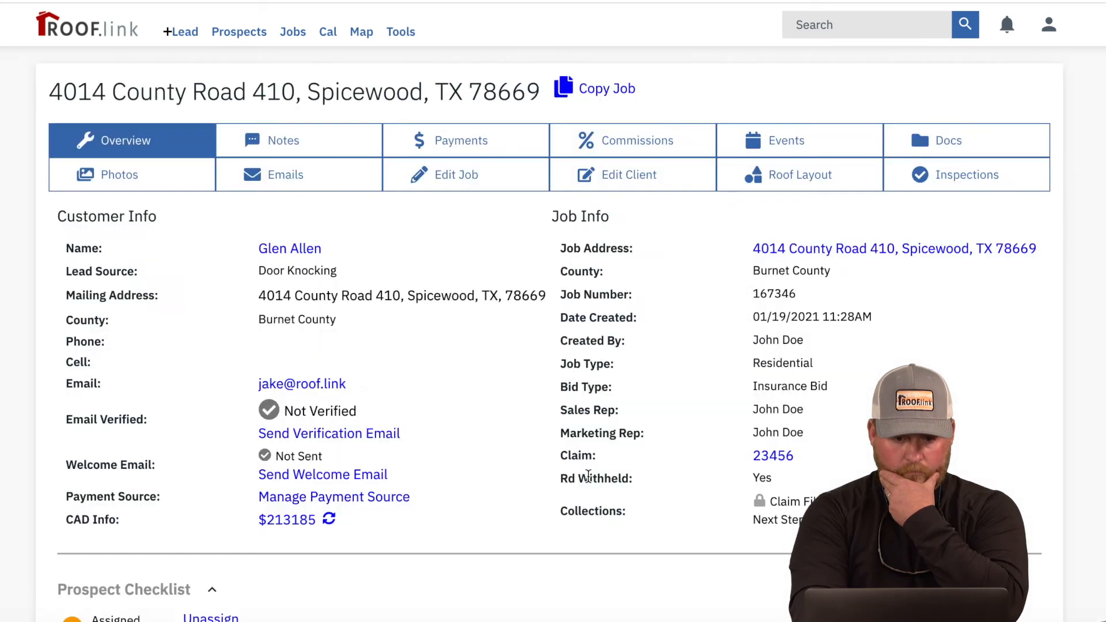
Step: Submit the job from the Prospect Checklist and approve it
scroll(588, 476, down, 3)
scroll(588, 476, down, 7)
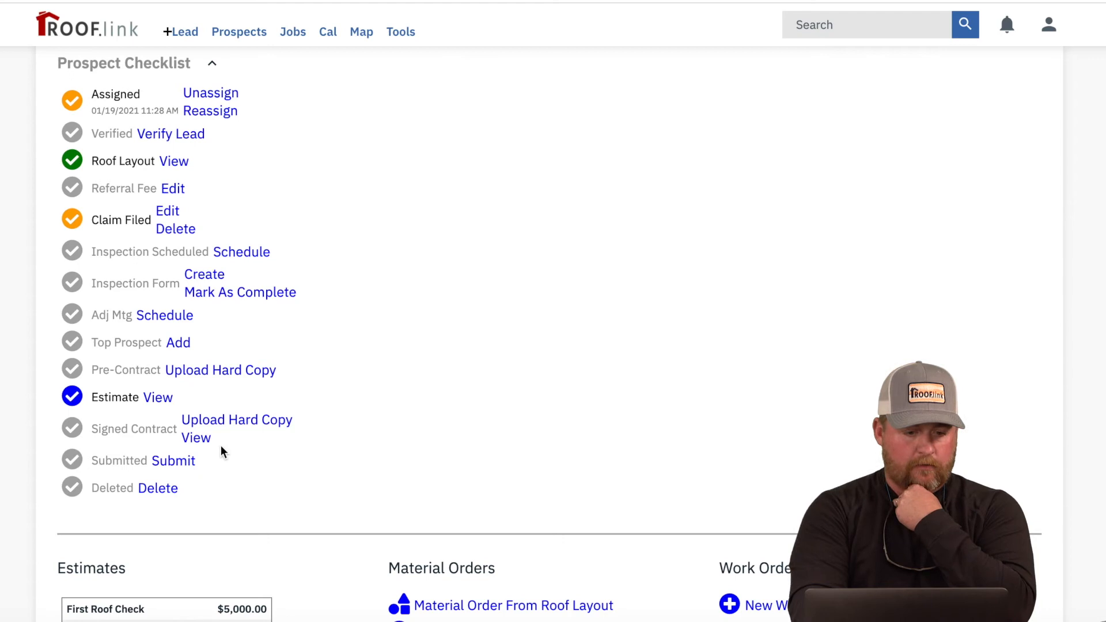
click(192, 460)
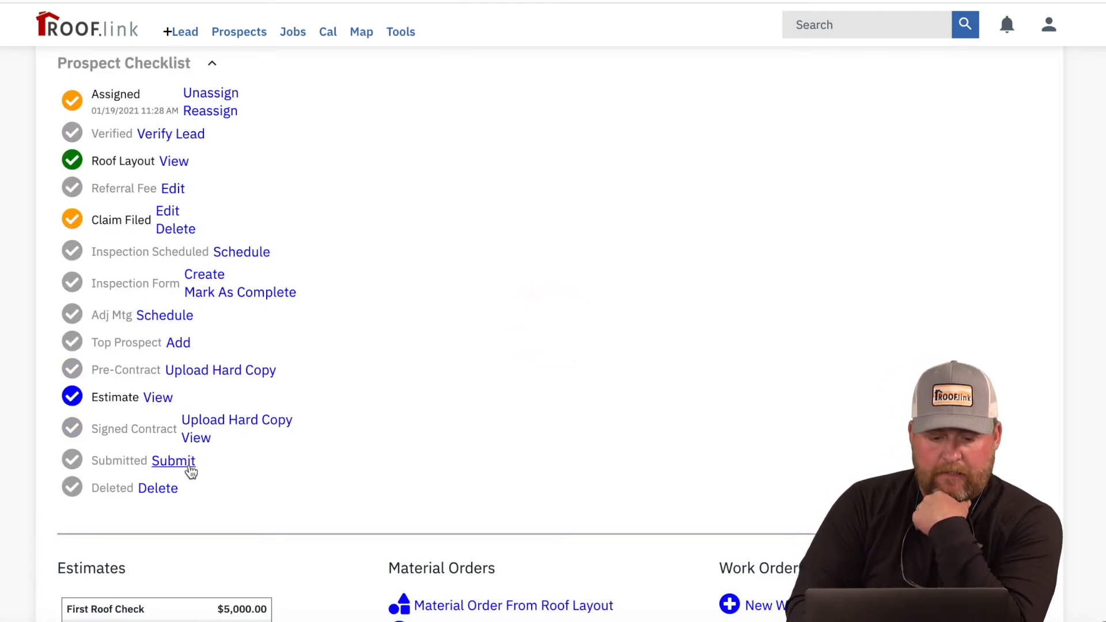
click(222, 493)
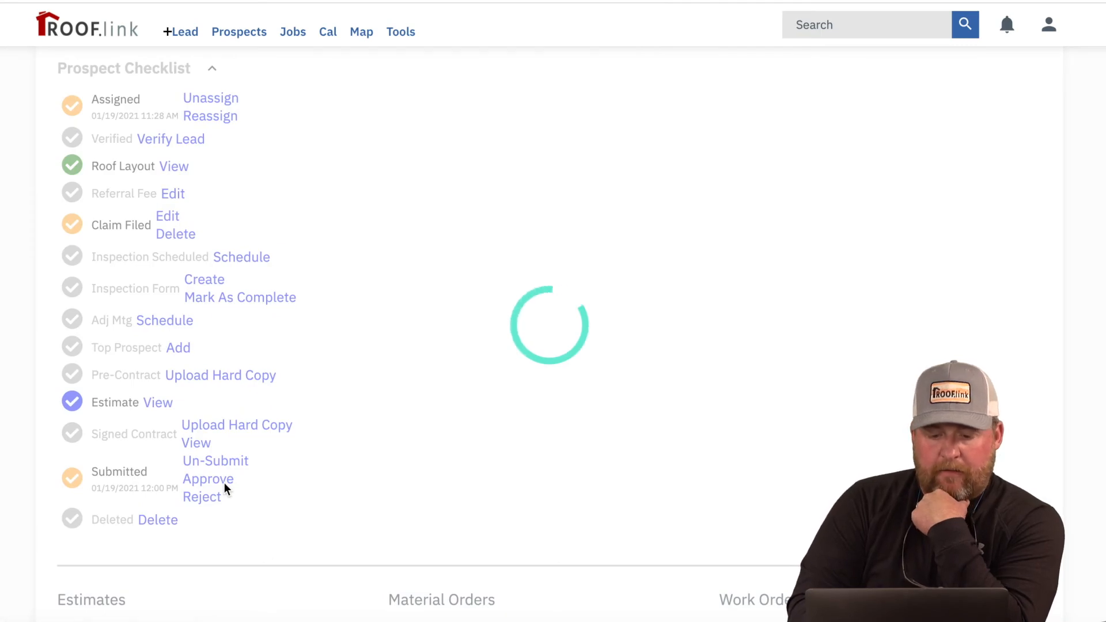
Step: Show the job's address on the jobs map
scroll(407, 445, up, 9)
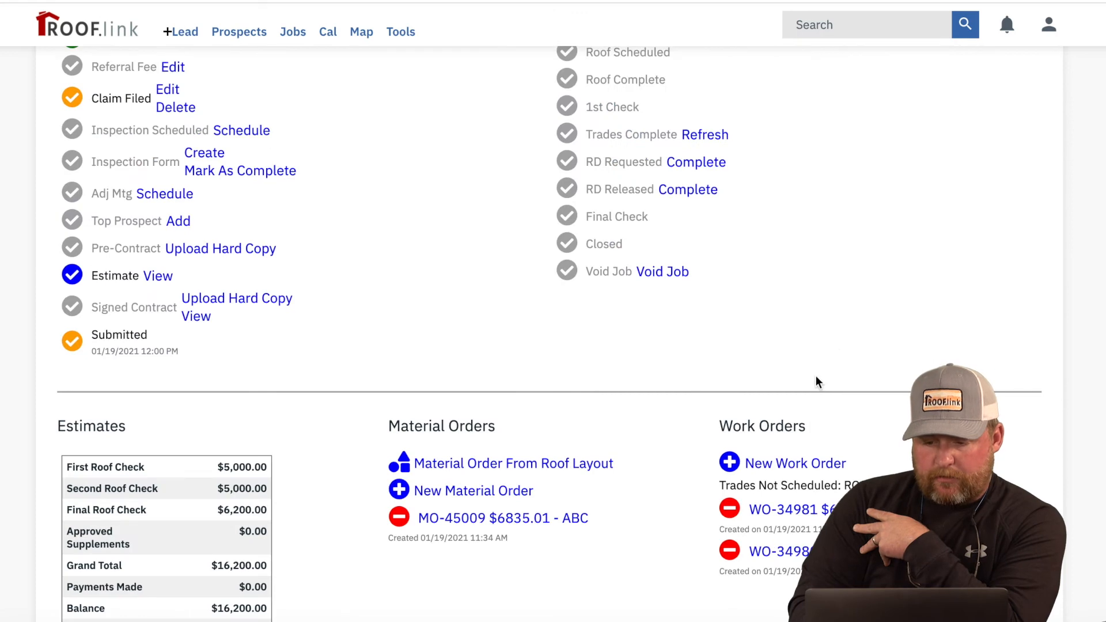
scroll(811, 381, up, 11)
scroll(812, 383, down, 1)
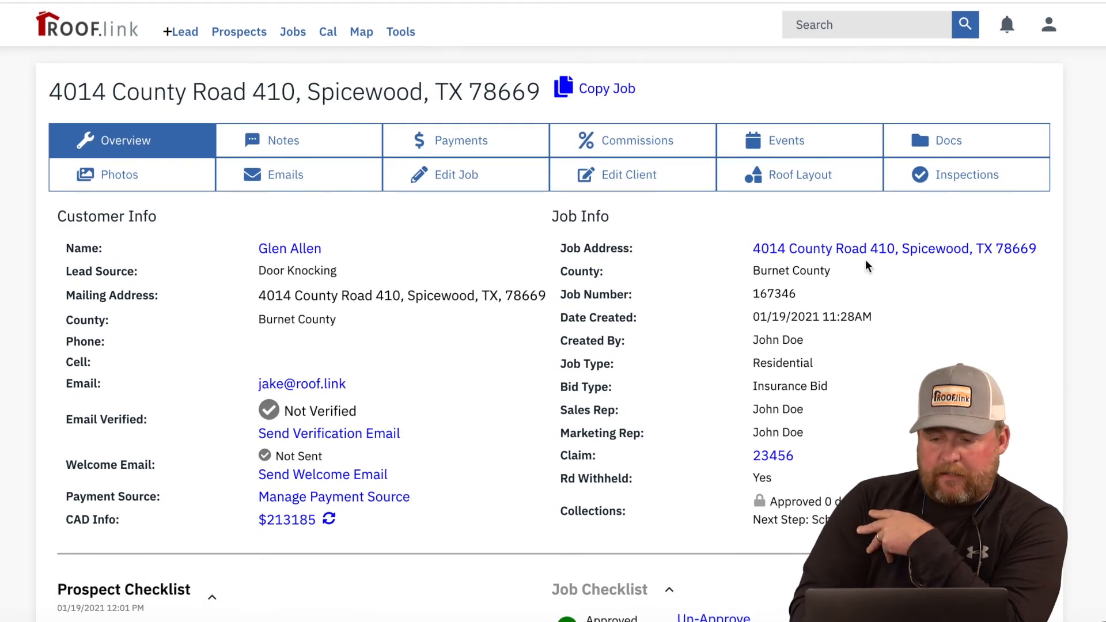
click(890, 251)
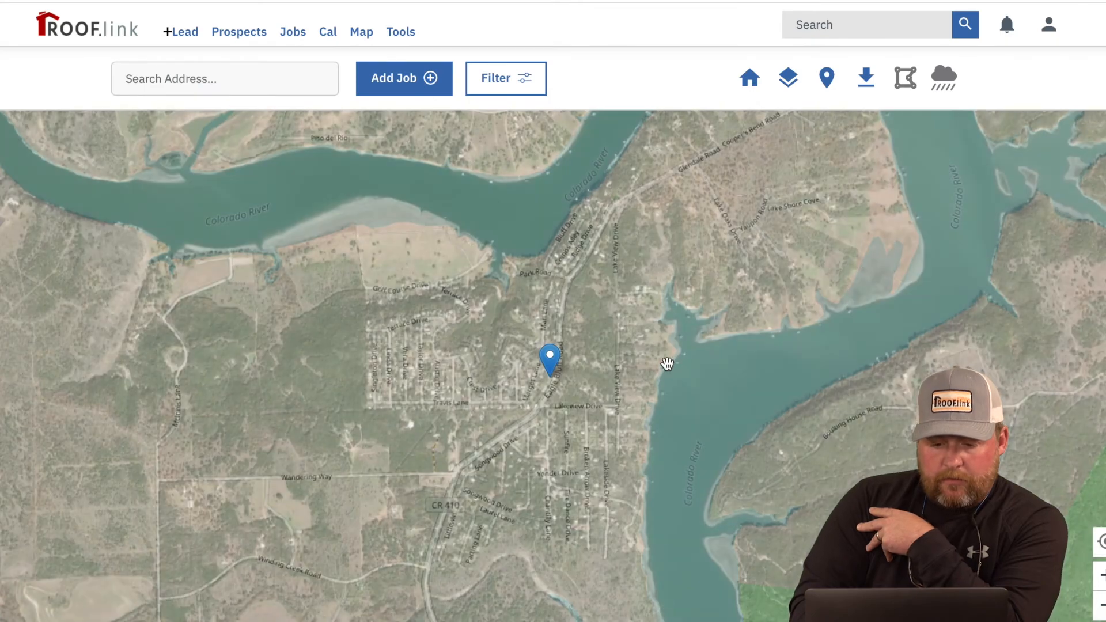
Step: Open the approved job's pin and review the map's status colour legend
click(553, 381)
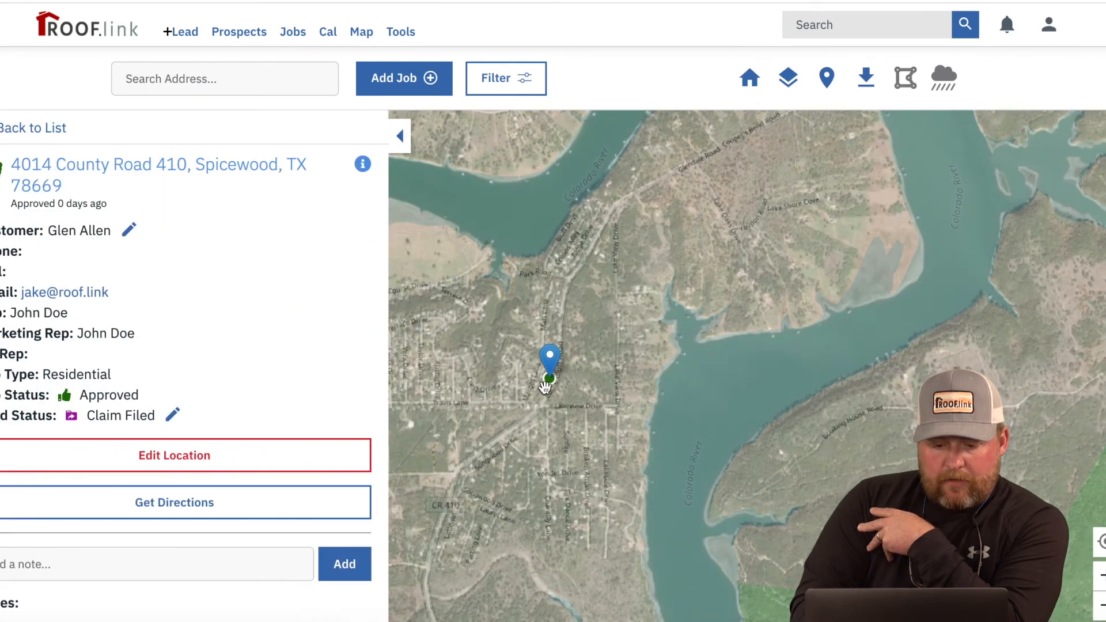
click(827, 77)
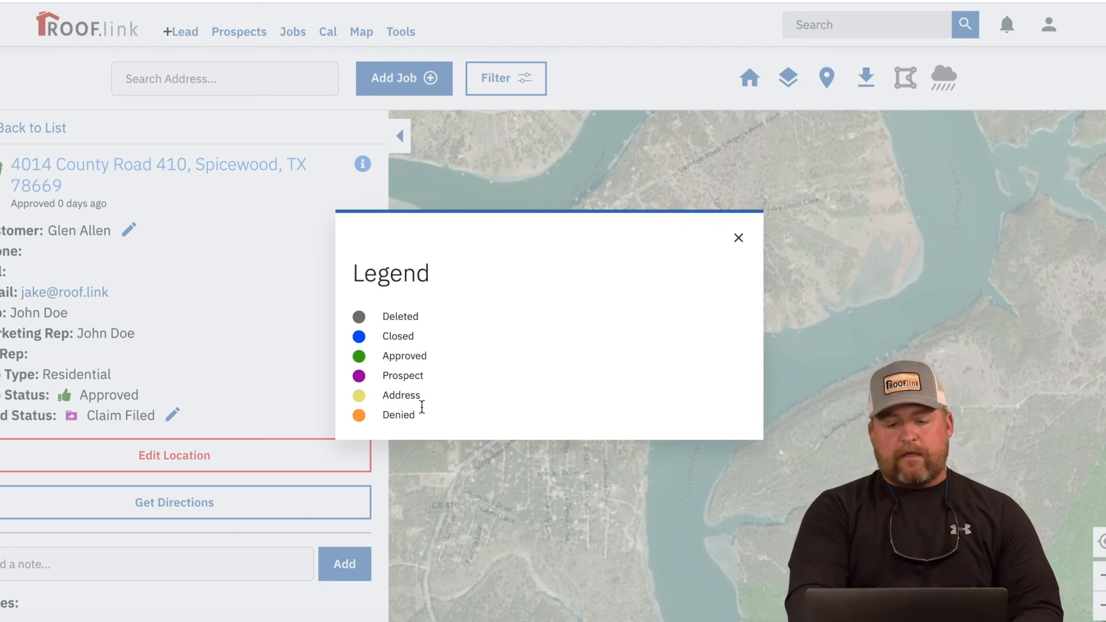
click(739, 238)
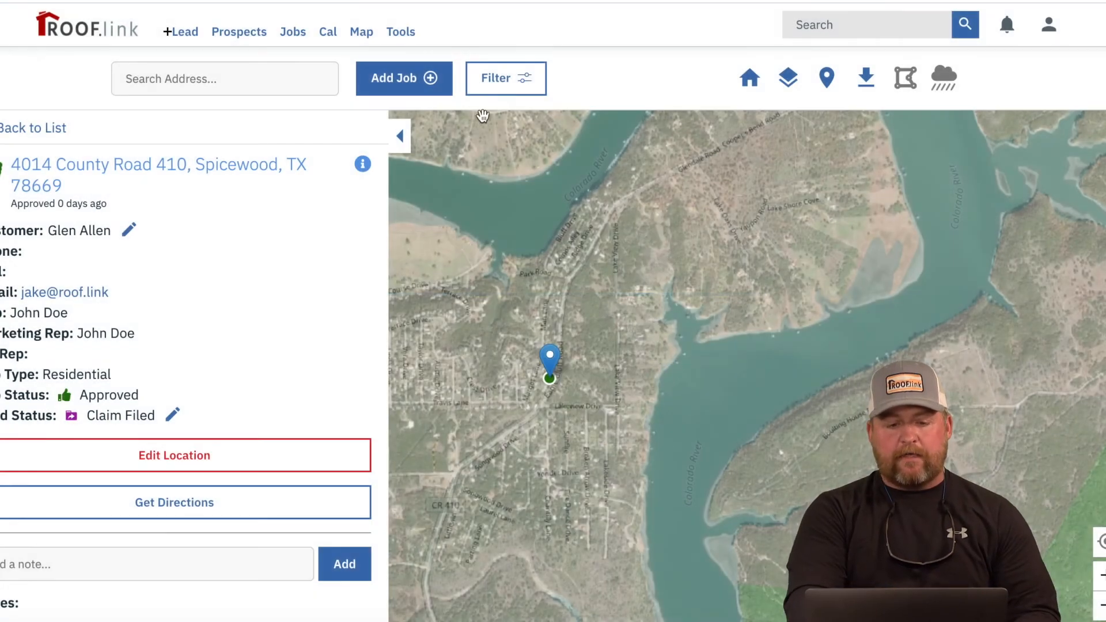
Step: Hide the details panel and zoom out to bring Lago Vista and Cedar Park into view
click(402, 138)
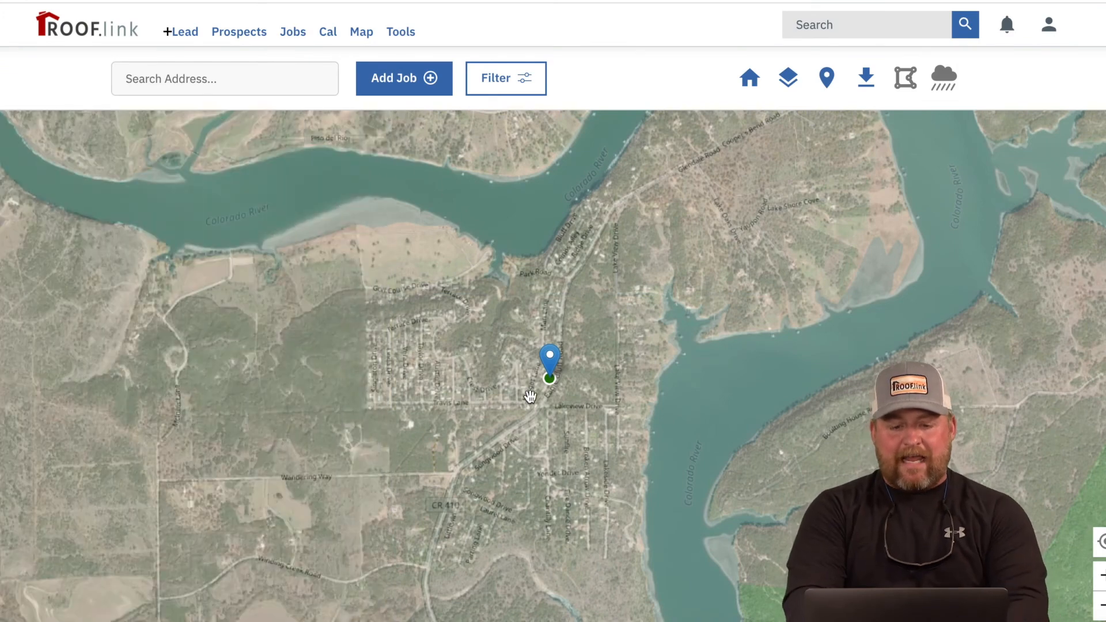
scroll(551, 398, down, 2)
scroll(551, 399, down, 3)
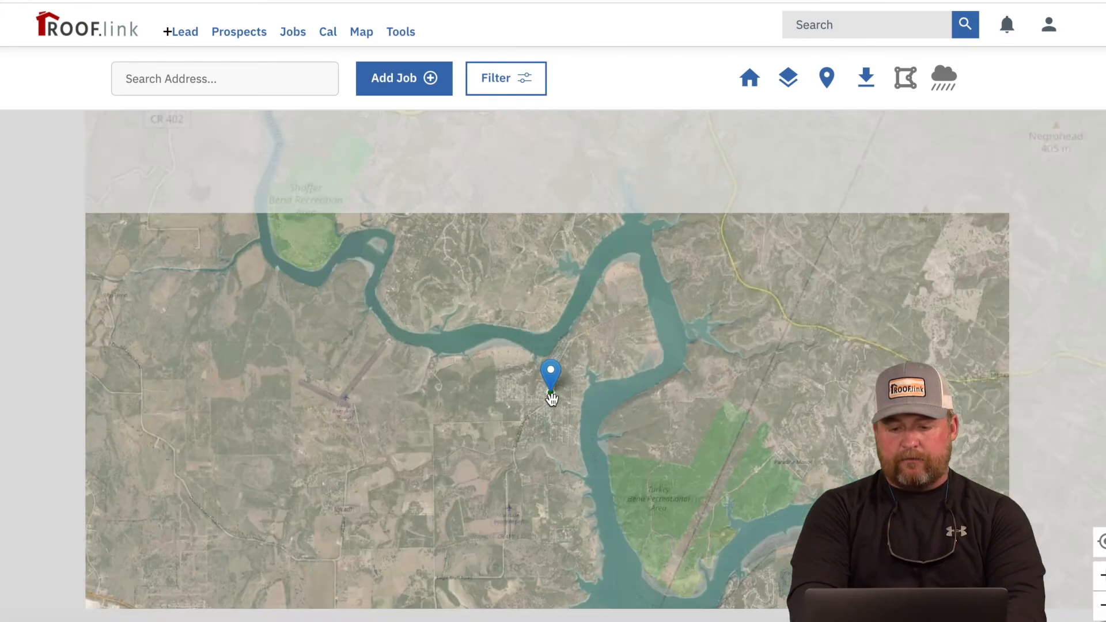
scroll(552, 399, down, 3)
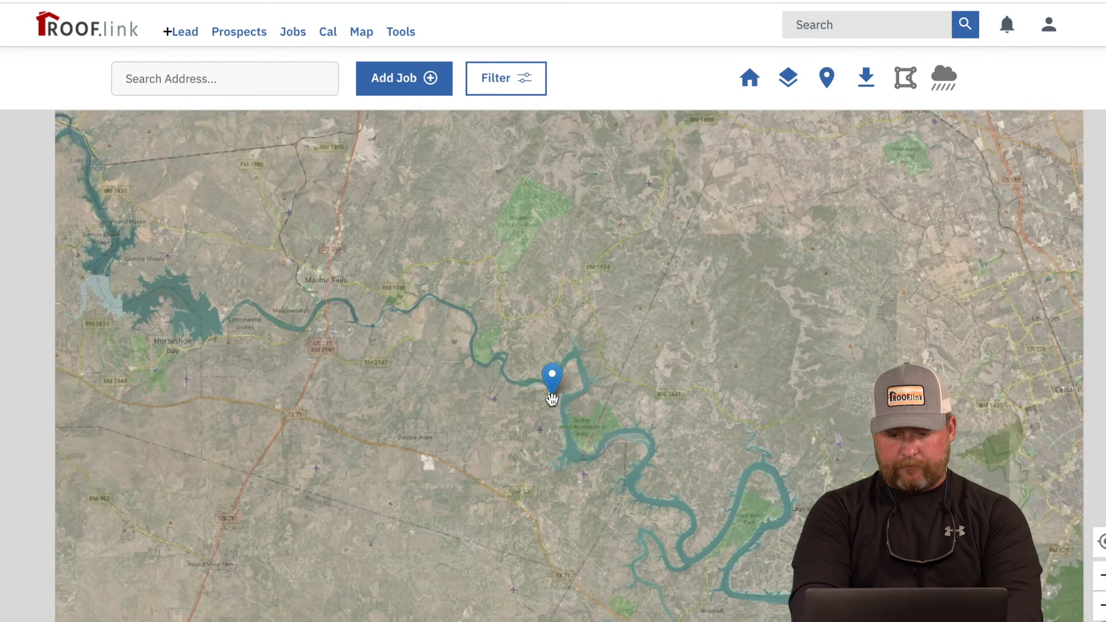
drag(745, 442, 709, 408)
scroll(709, 408, up, 1)
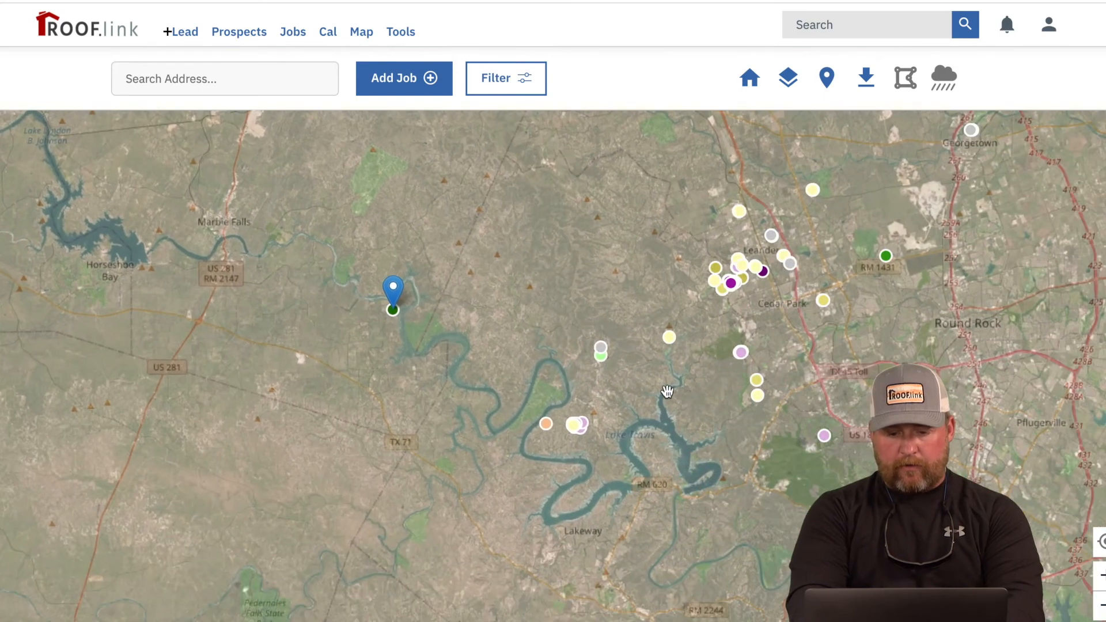
drag(784, 419, 562, 344)
scroll(562, 345, up, 1)
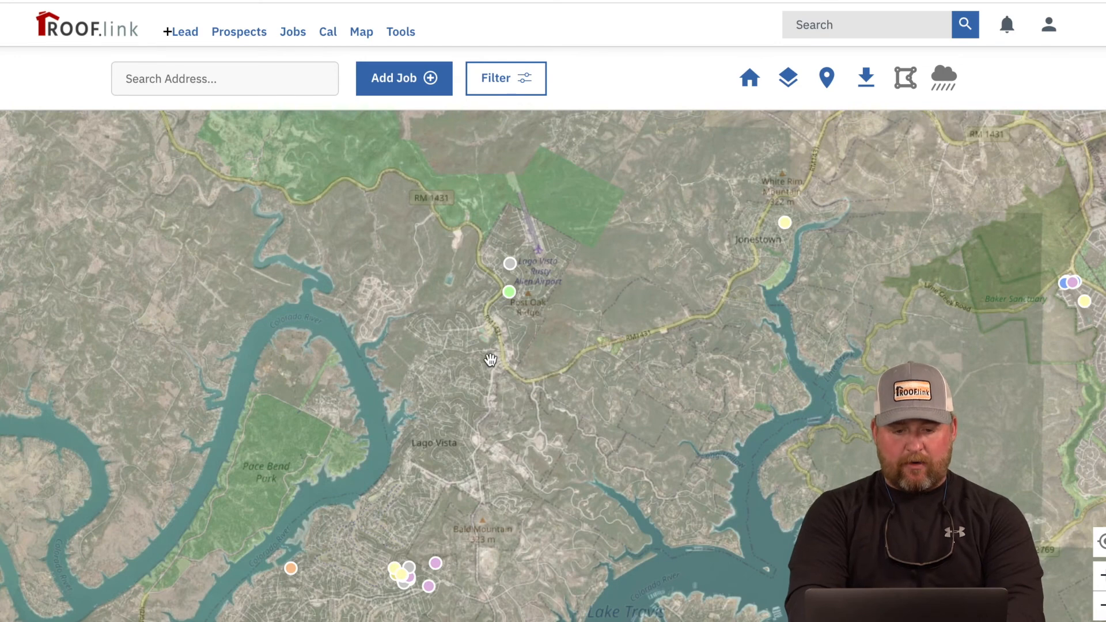
Step: Inspect a green job marker, pan to the Leander cluster, and show storm reports
click(510, 294)
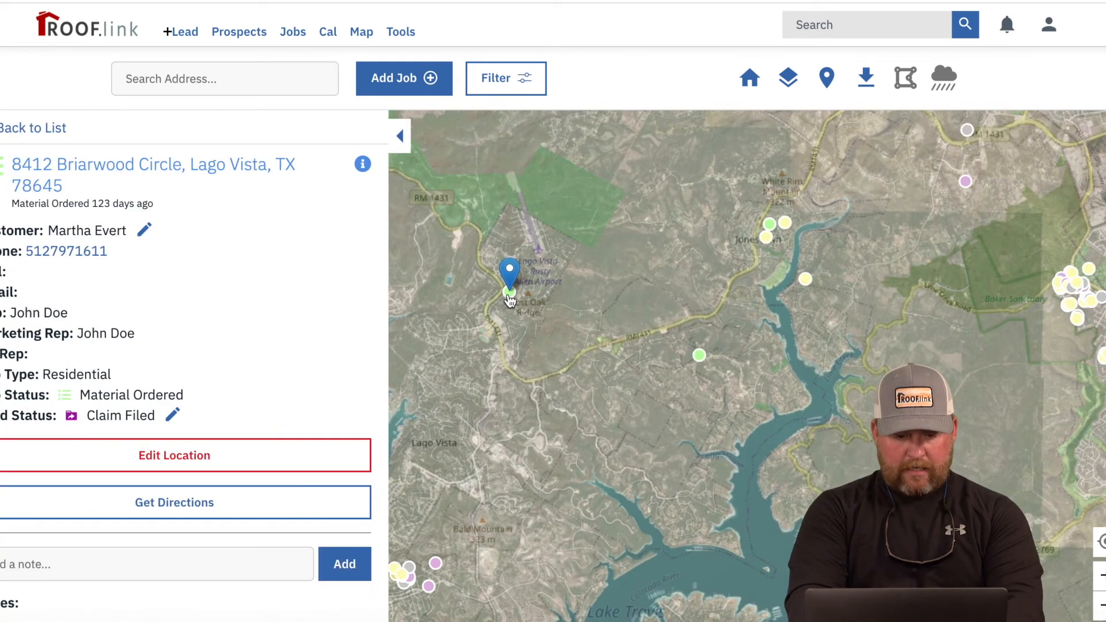
click(400, 137)
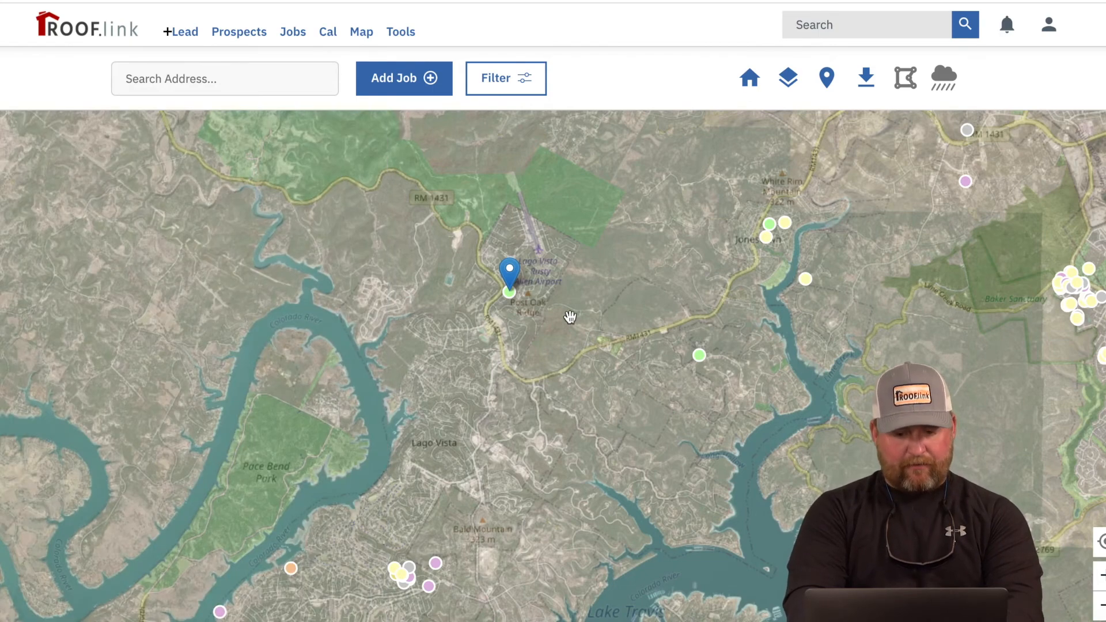
scroll(570, 317, down, 1)
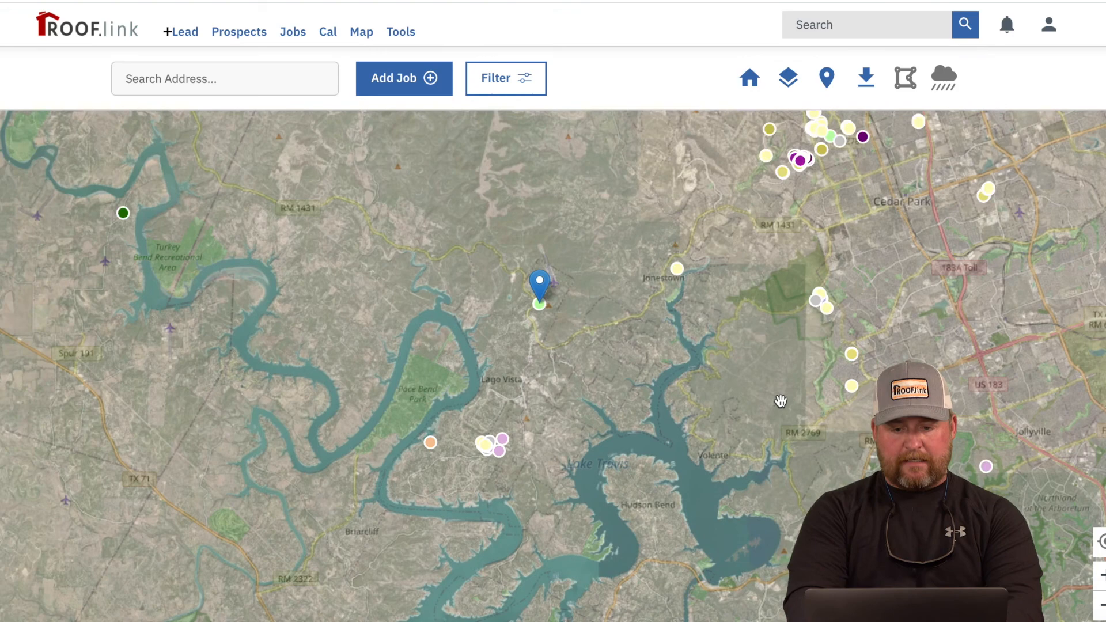
drag(896, 262, 732, 439)
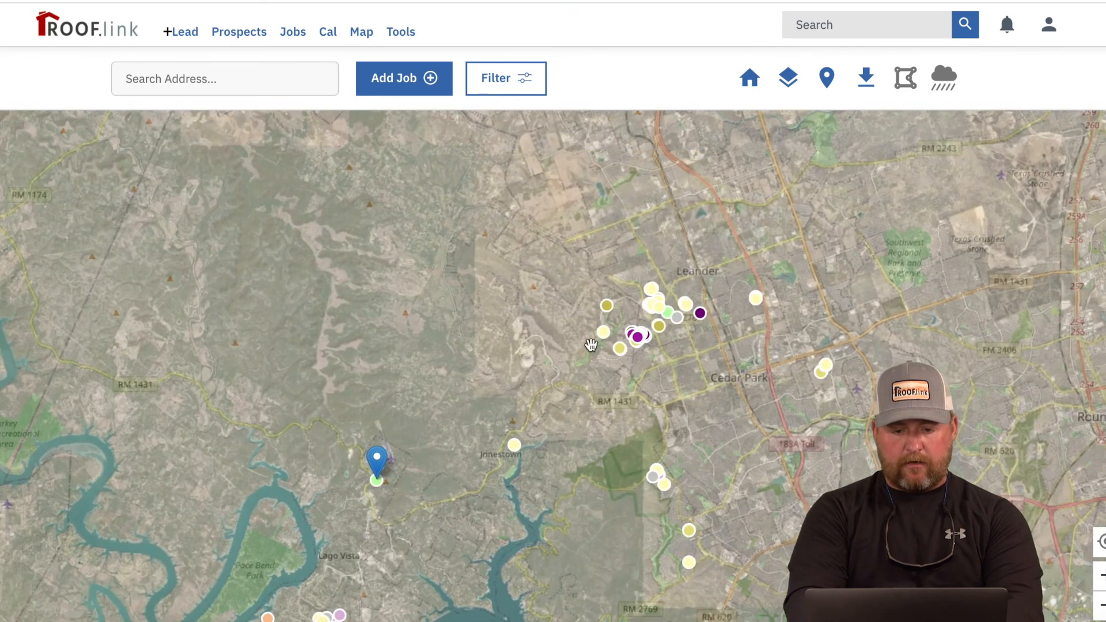
scroll(673, 337, up, 1)
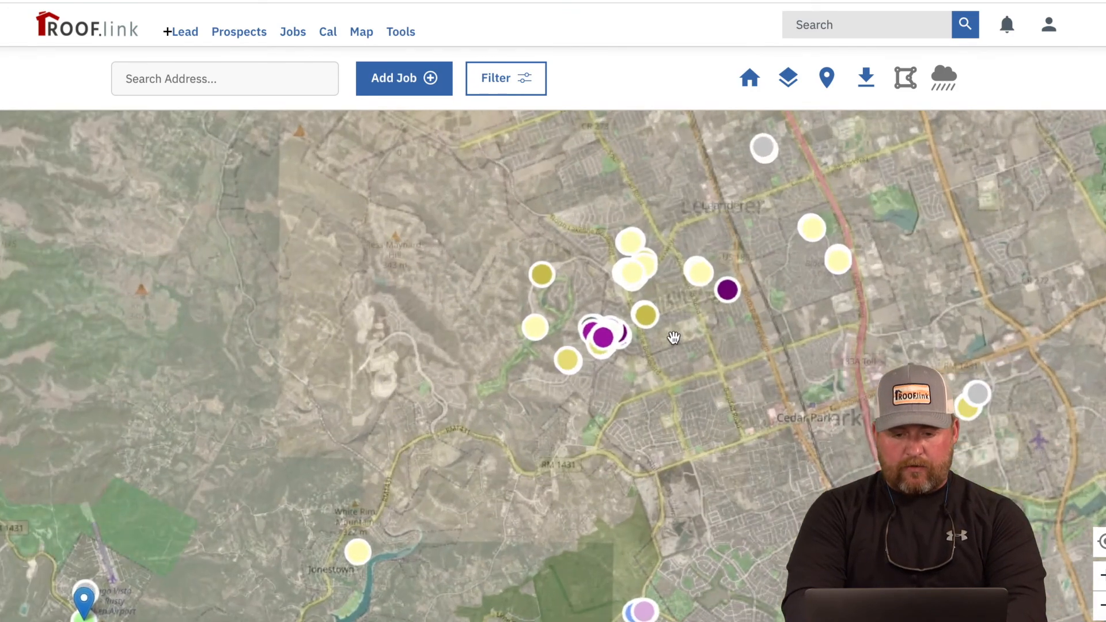
click(943, 82)
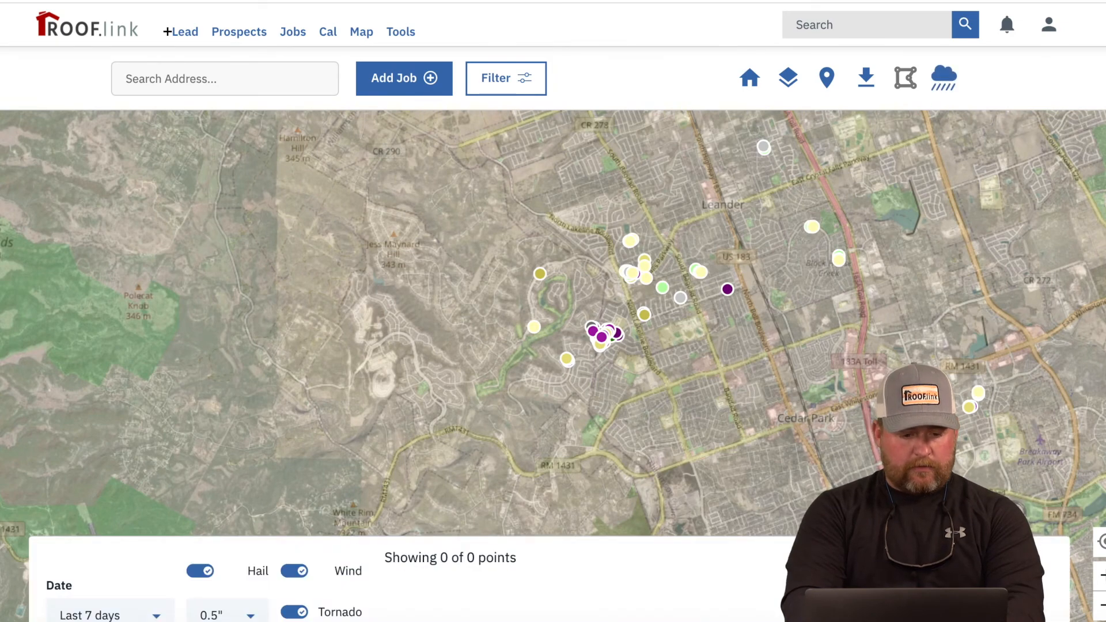
Step: Set the storm date range to 3 to 5 years, zoom in, and reopen the 89-job list
click(109, 615)
click(113, 586)
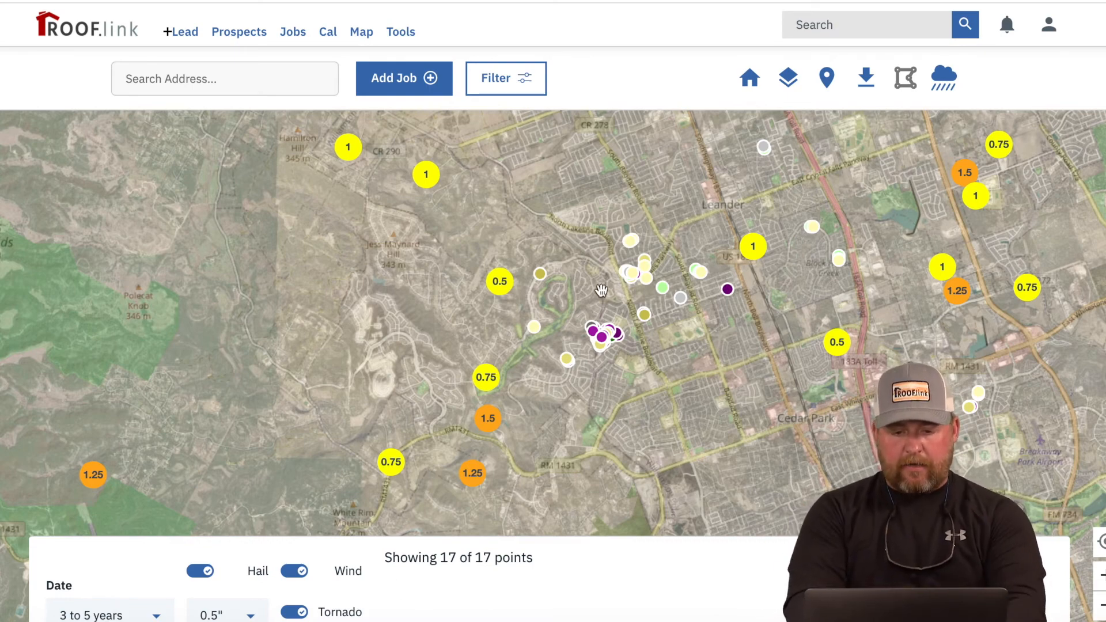
scroll(605, 295, up, 2)
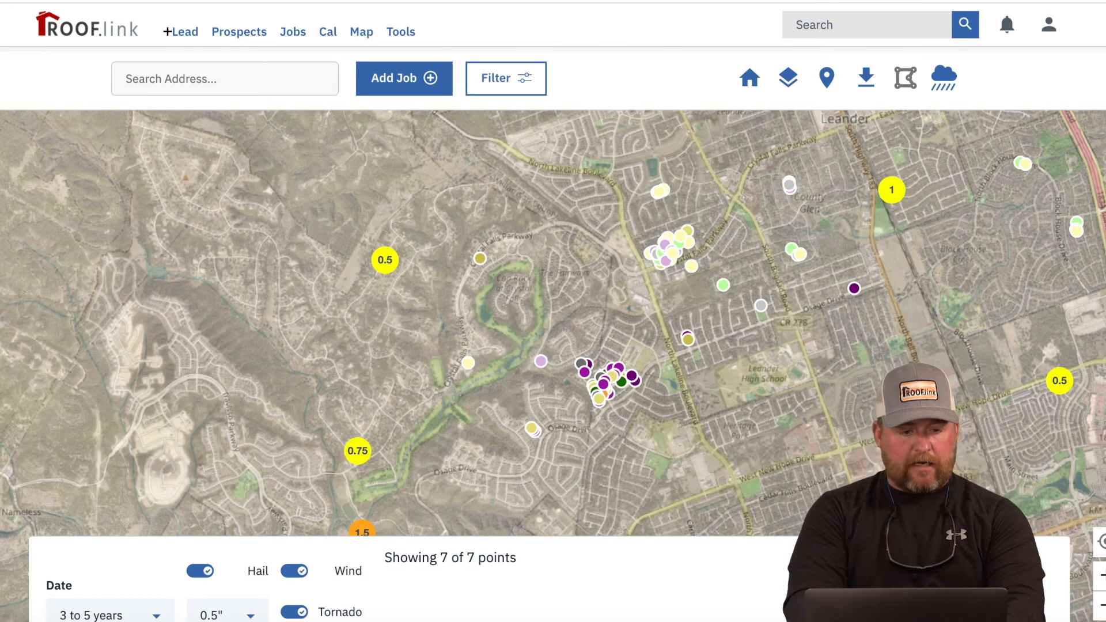
click(3, 136)
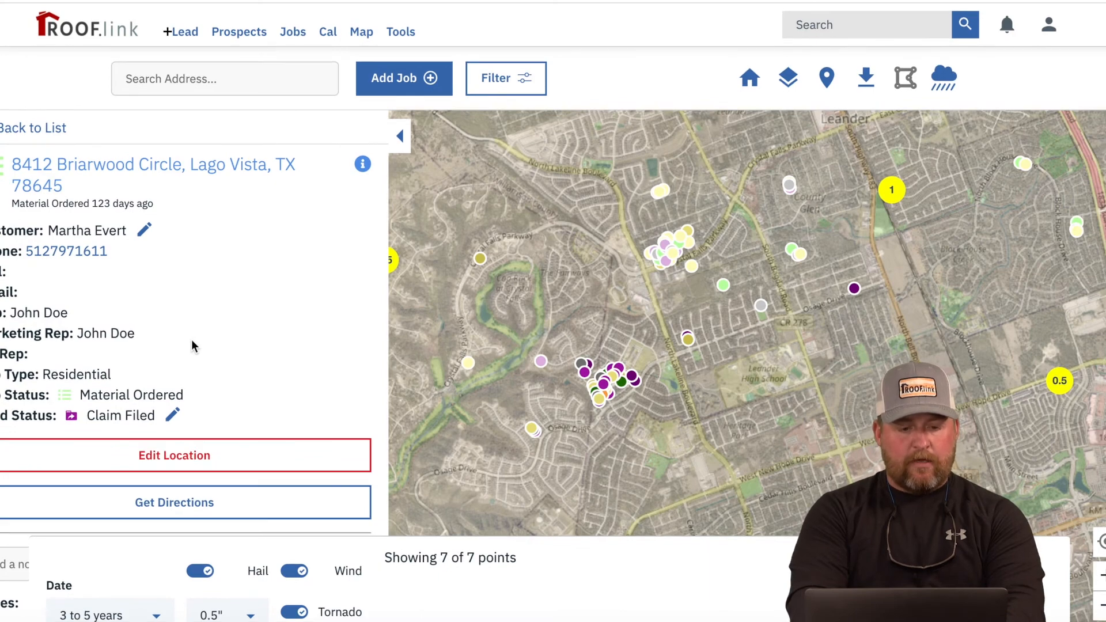
click(52, 127)
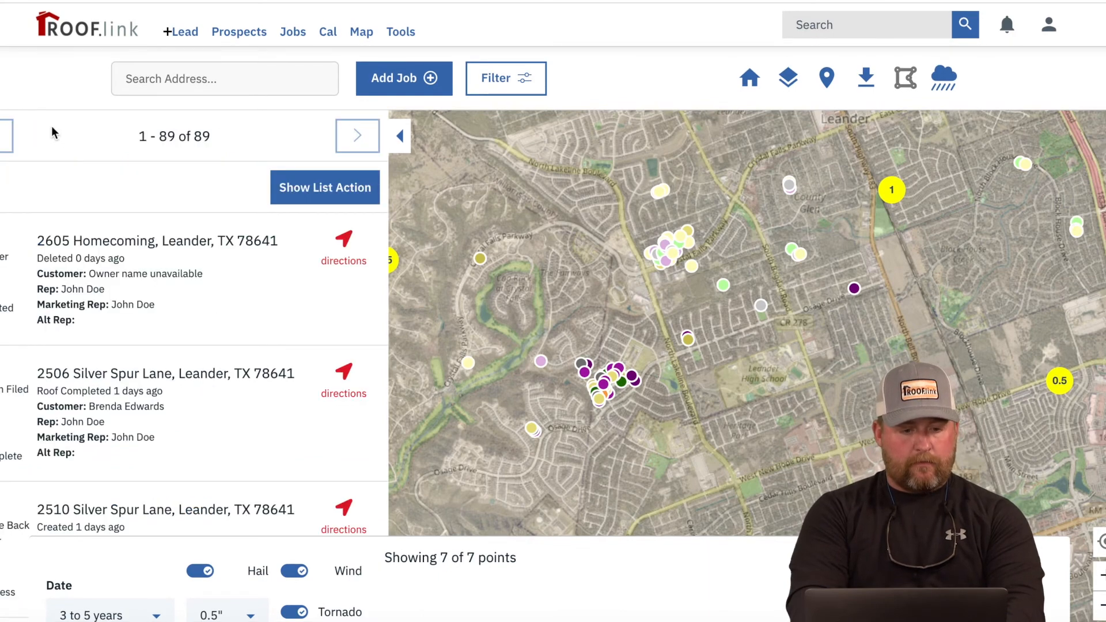
Step: Select all jobs, browse the bulk actions, hide the list, and open the 0.5-inch hail report
click(297, 189)
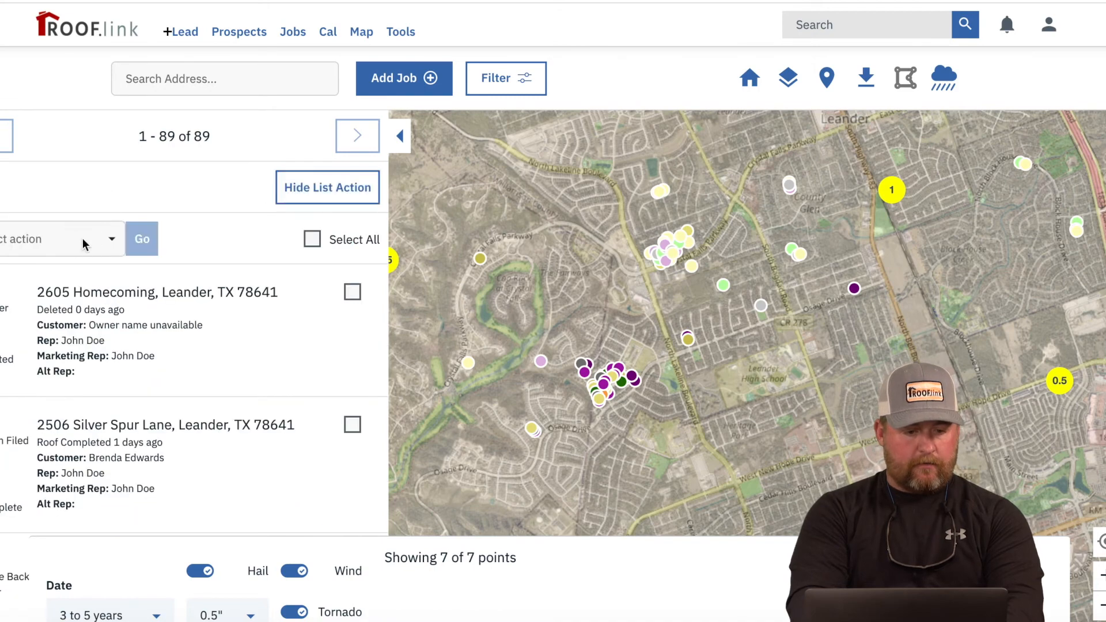
click(313, 239)
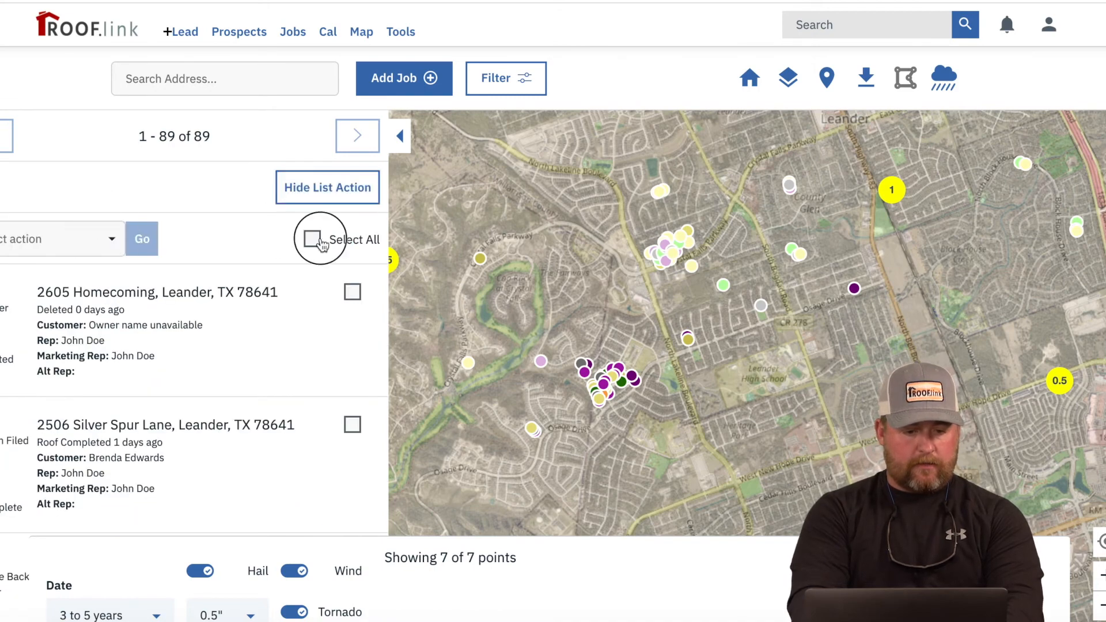
click(88, 240)
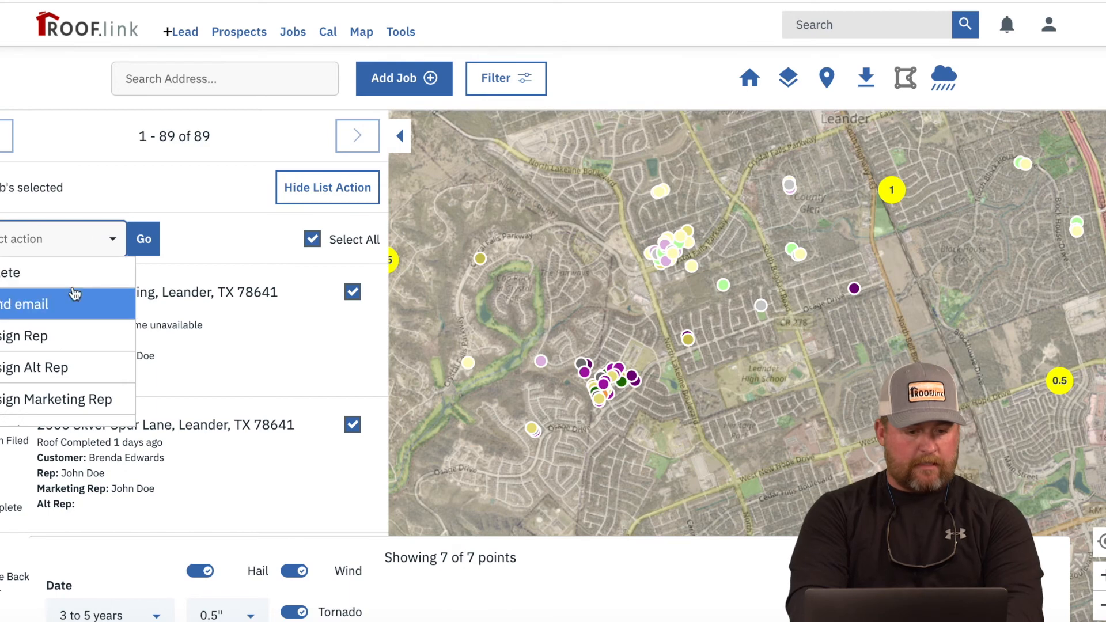
scroll(75, 294, down, 2)
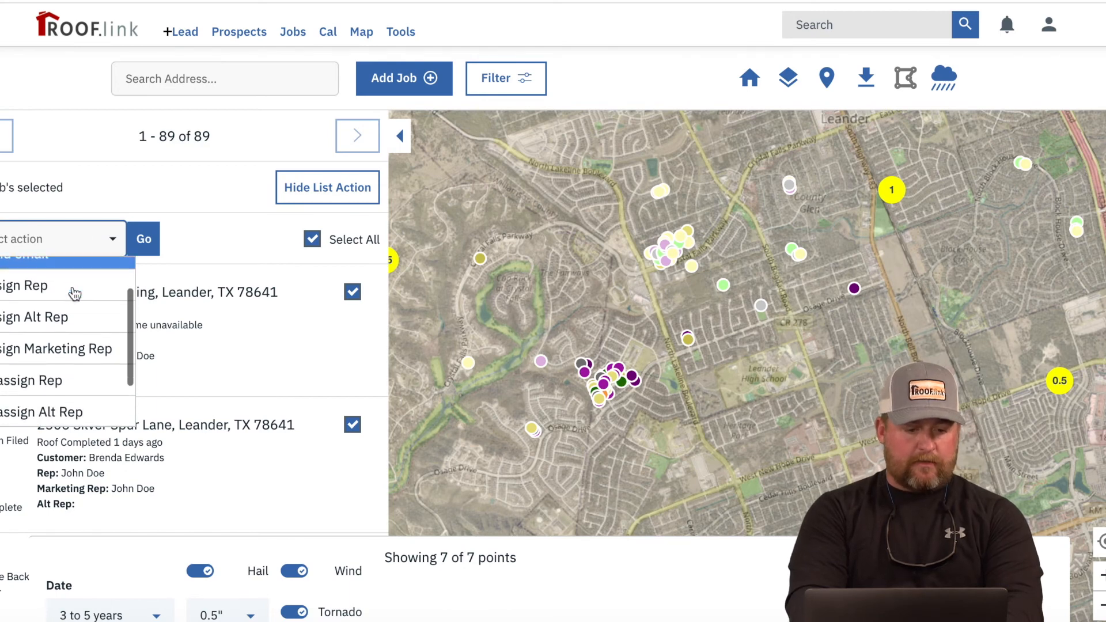
scroll(72, 316, down, 2)
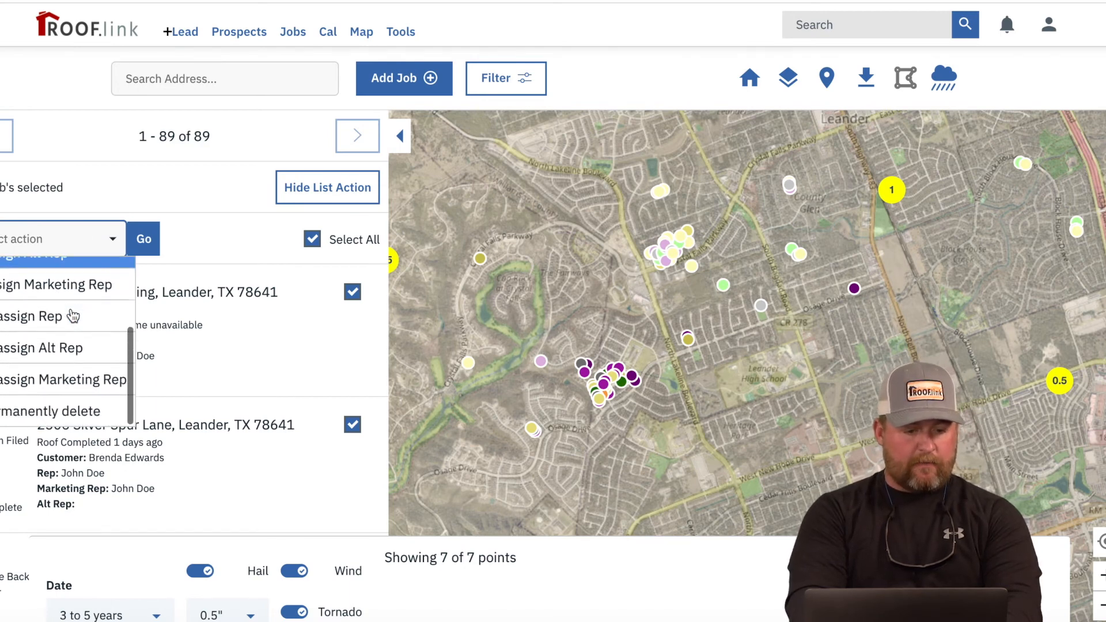
scroll(72, 316, up, 2)
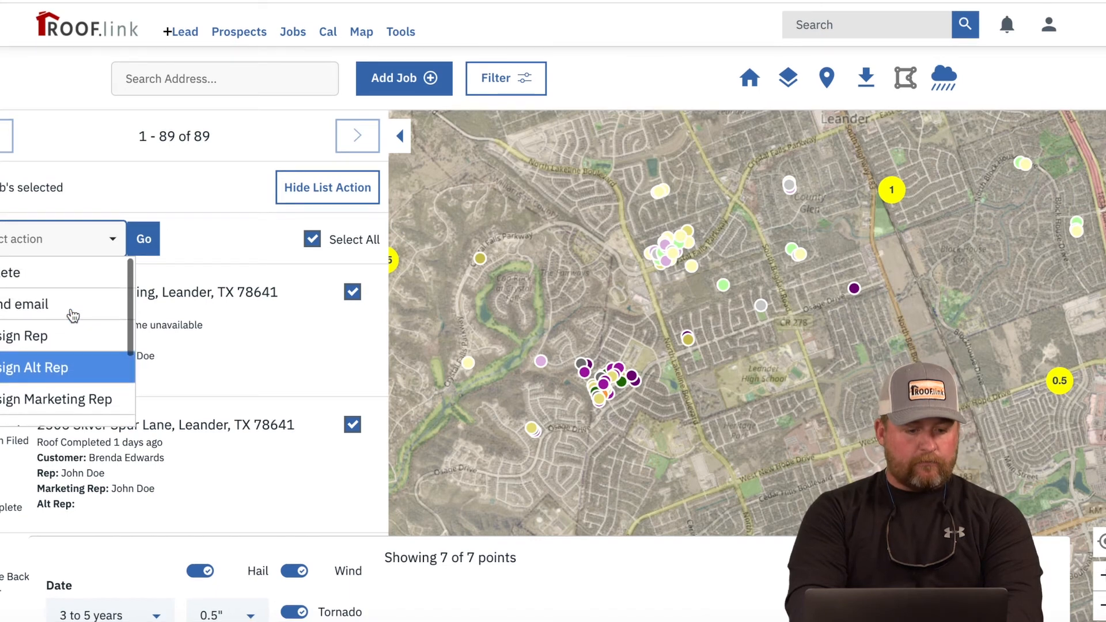
click(118, 237)
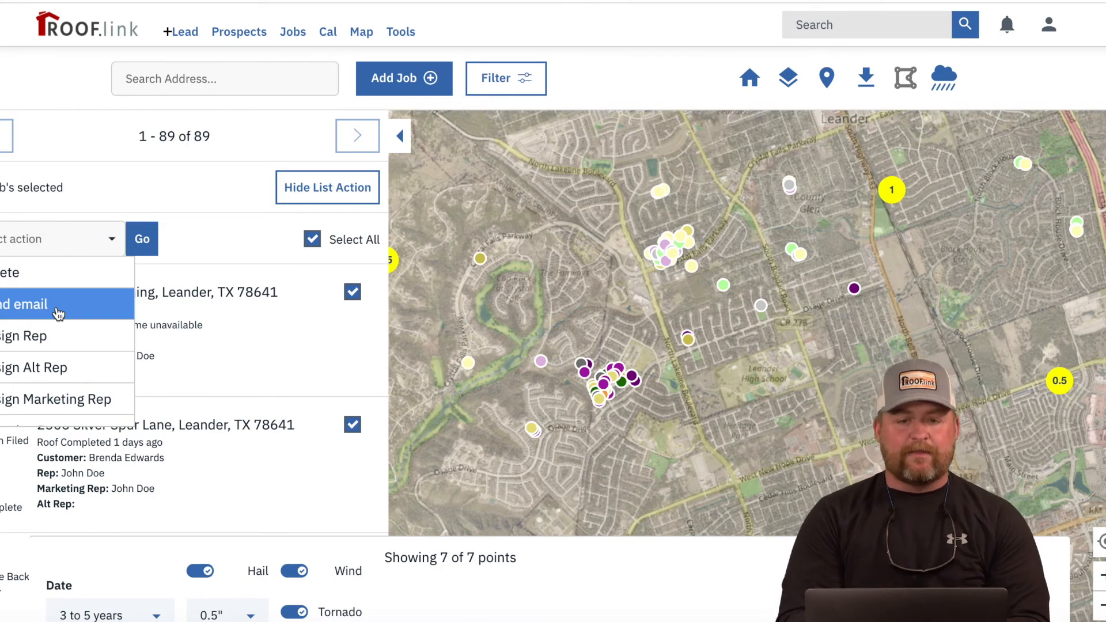
click(396, 138)
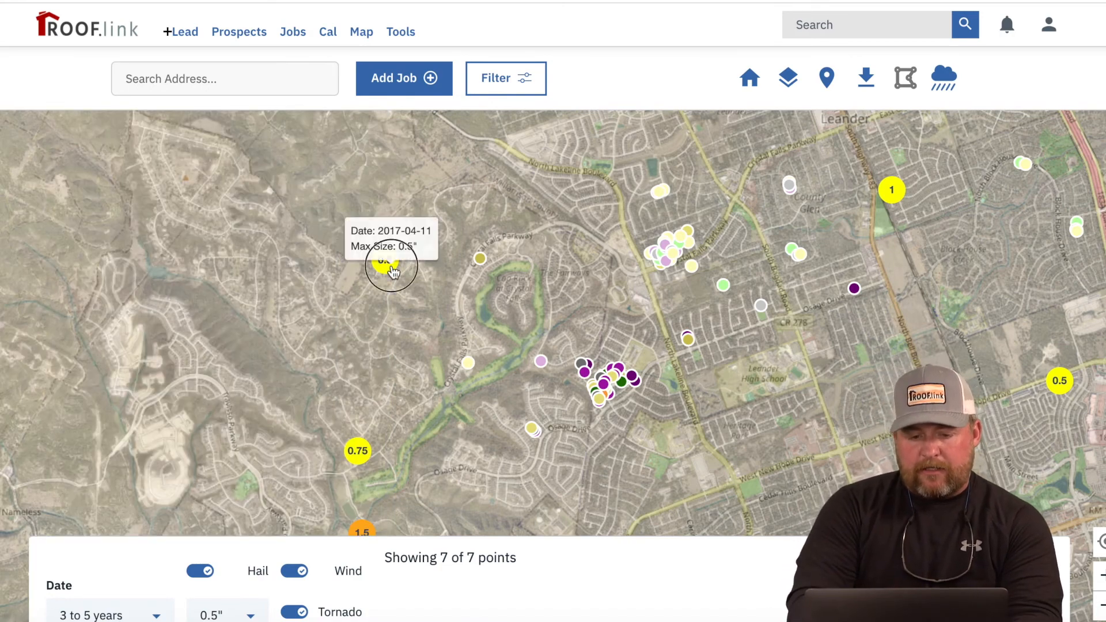
click(392, 268)
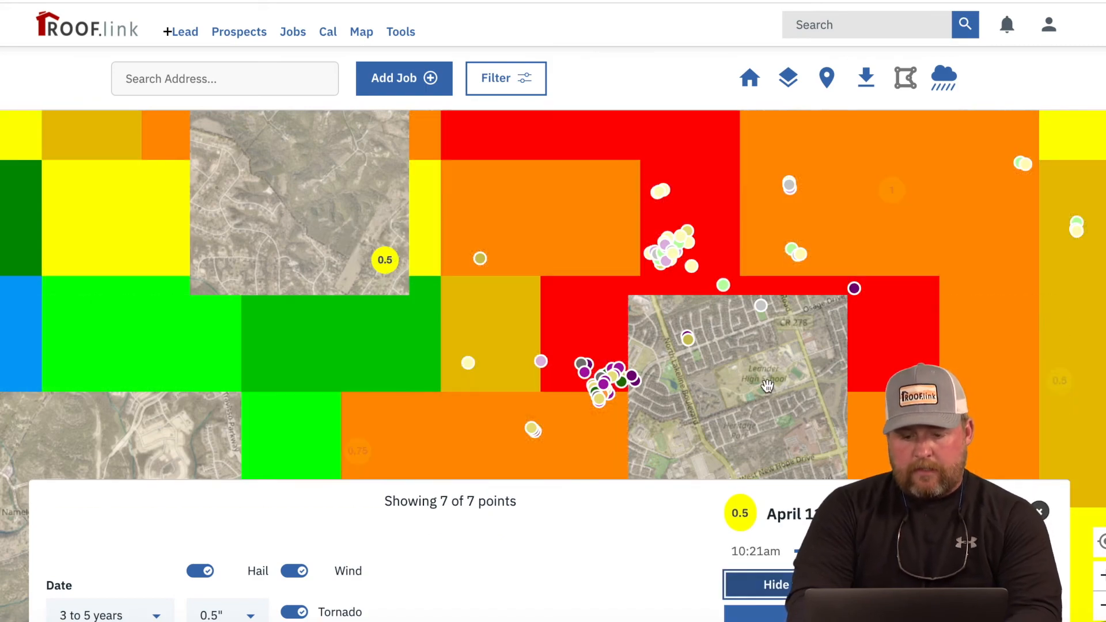
Step: Zoom and pan around the April 11, 2017 hail swath to survey its extent
scroll(769, 386, down, 2)
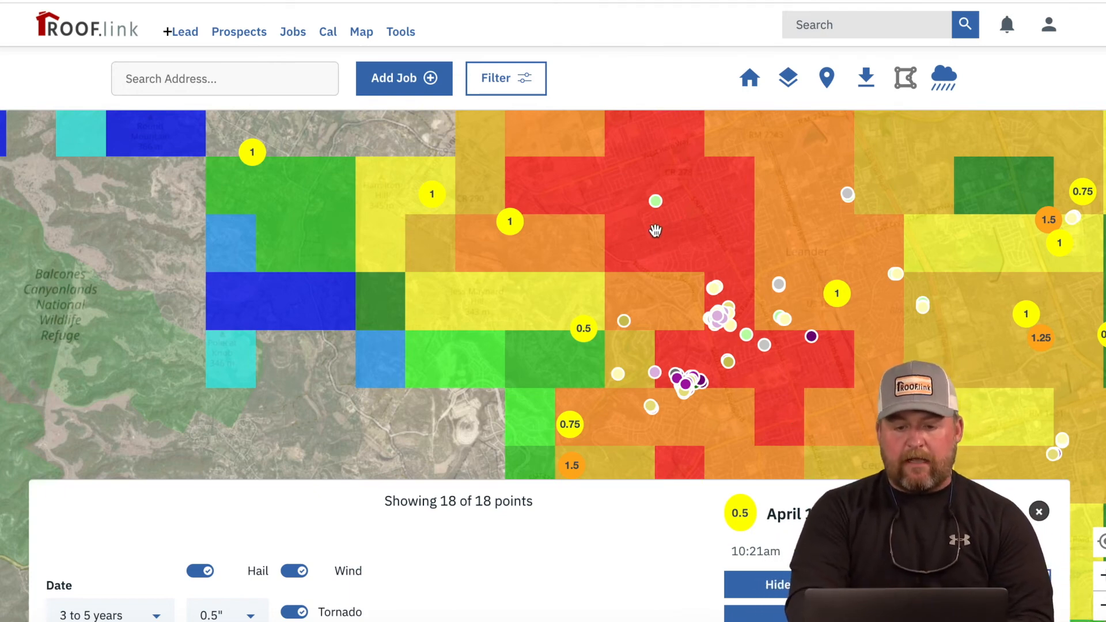
mouse_move(581, 344)
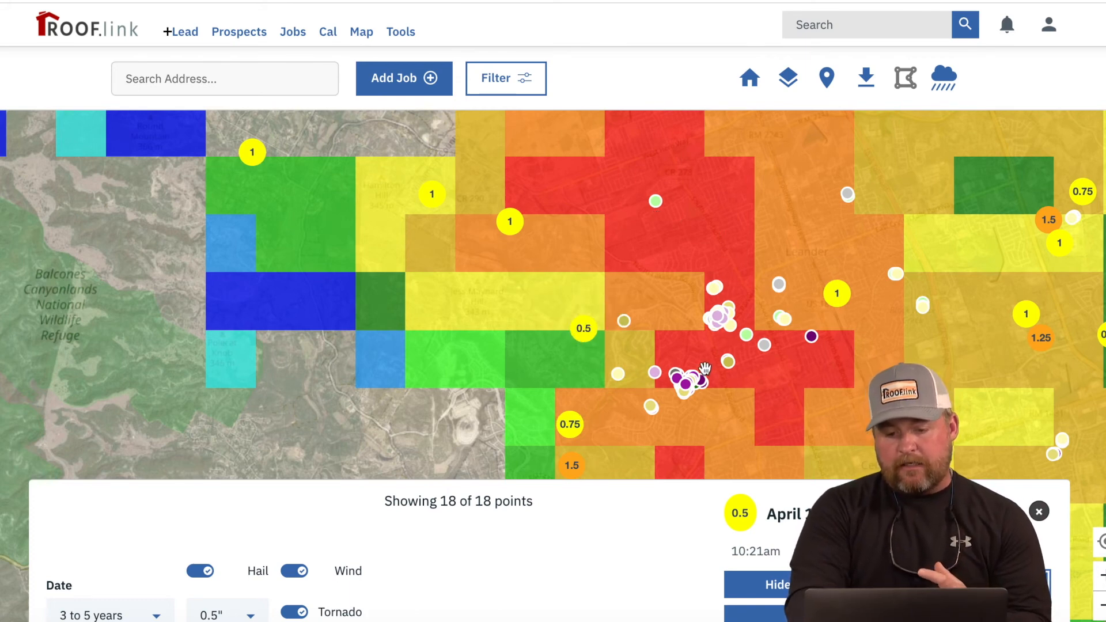
scroll(716, 368, up, 2)
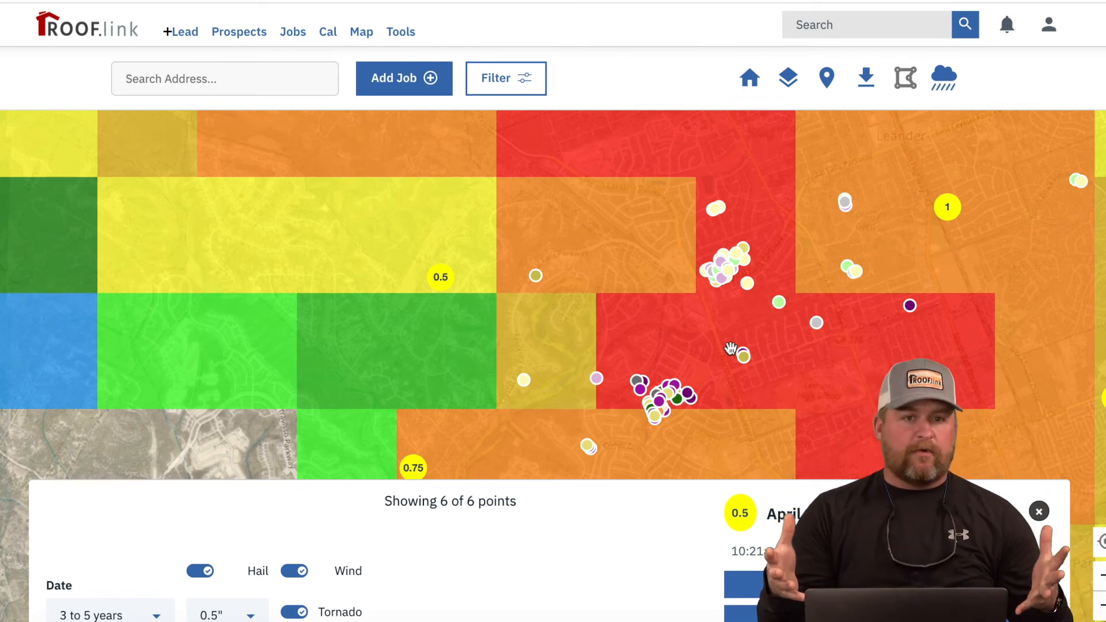
scroll(730, 348, down, 2)
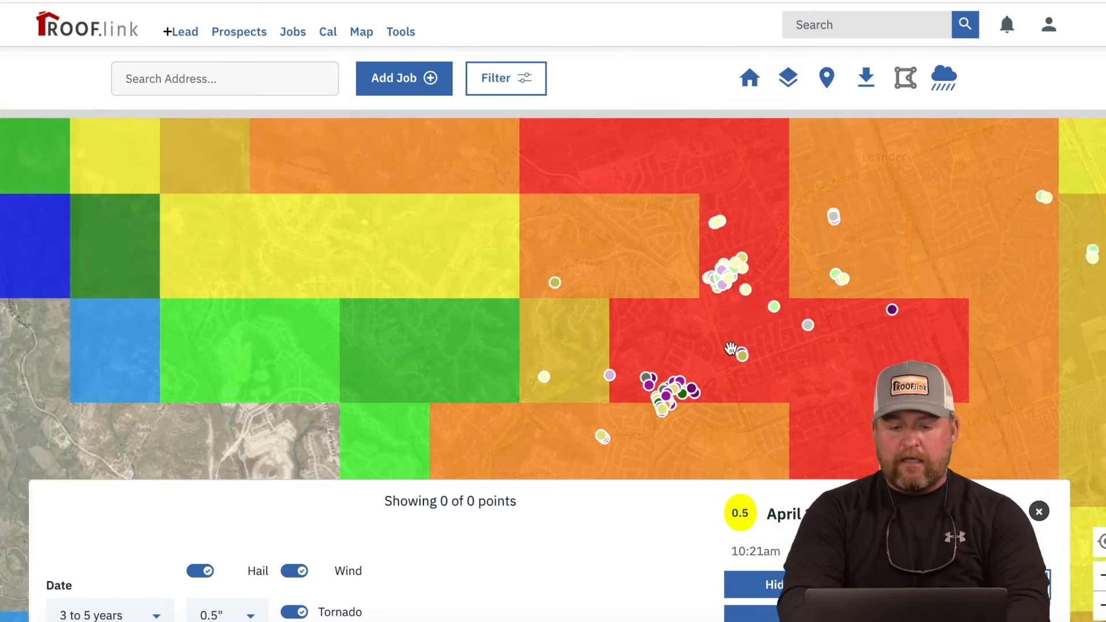
scroll(731, 349, down, 1)
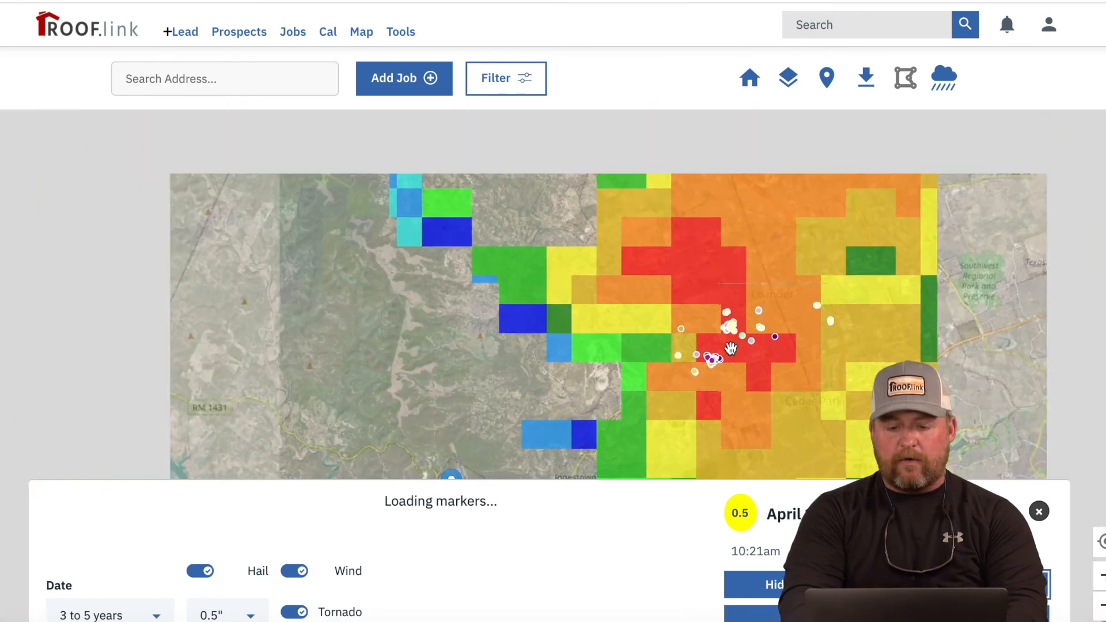
drag(792, 360, 732, 346)
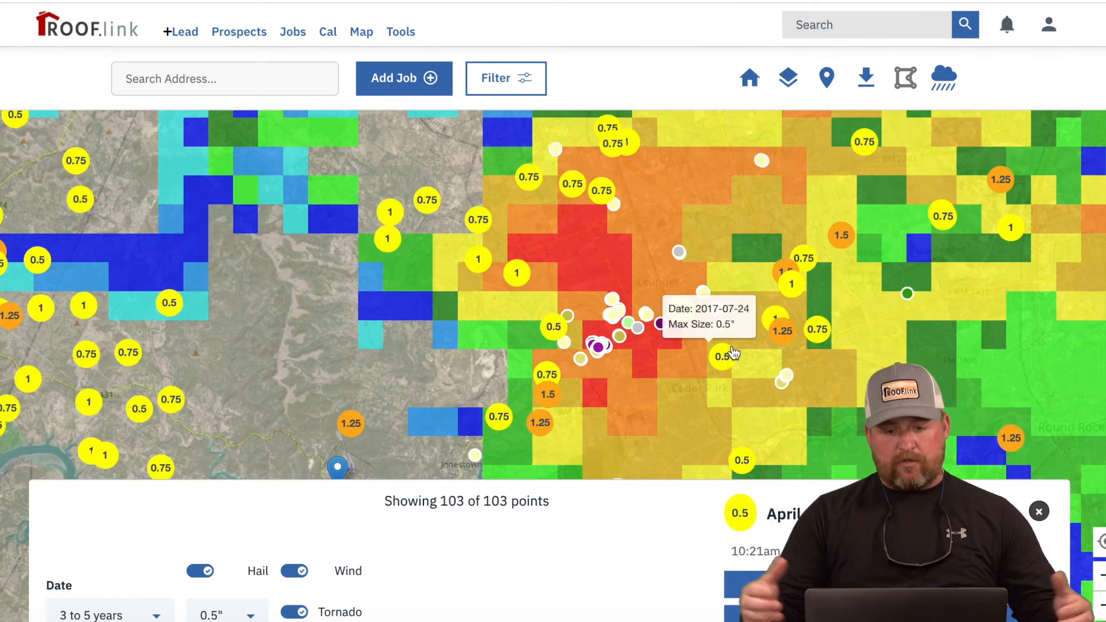
scroll(733, 353, down, 2)
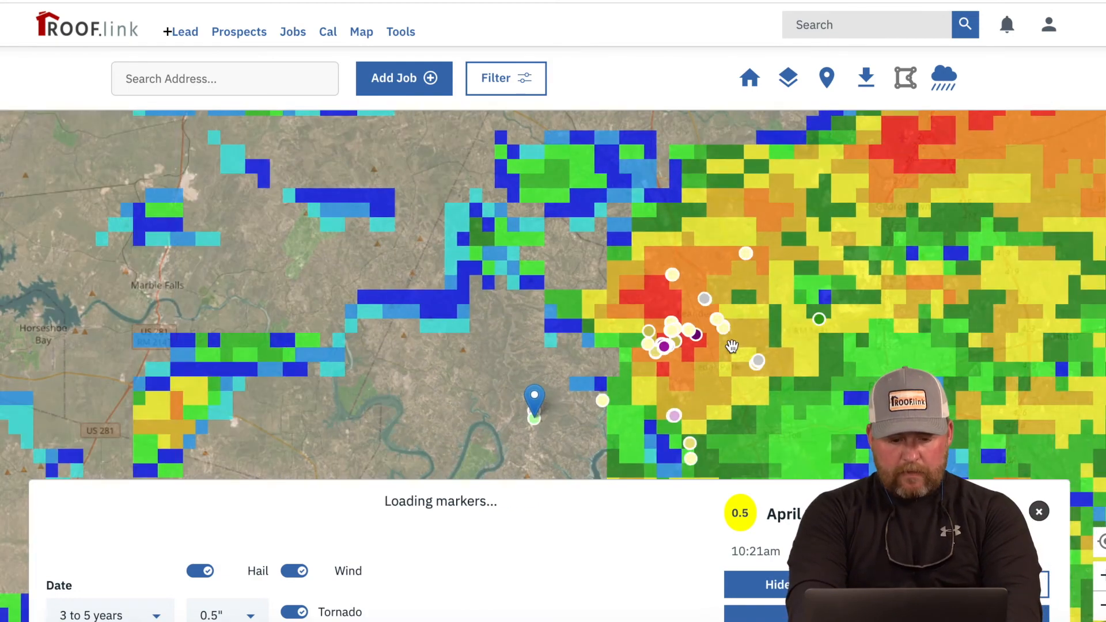
scroll(732, 346, down, 2)
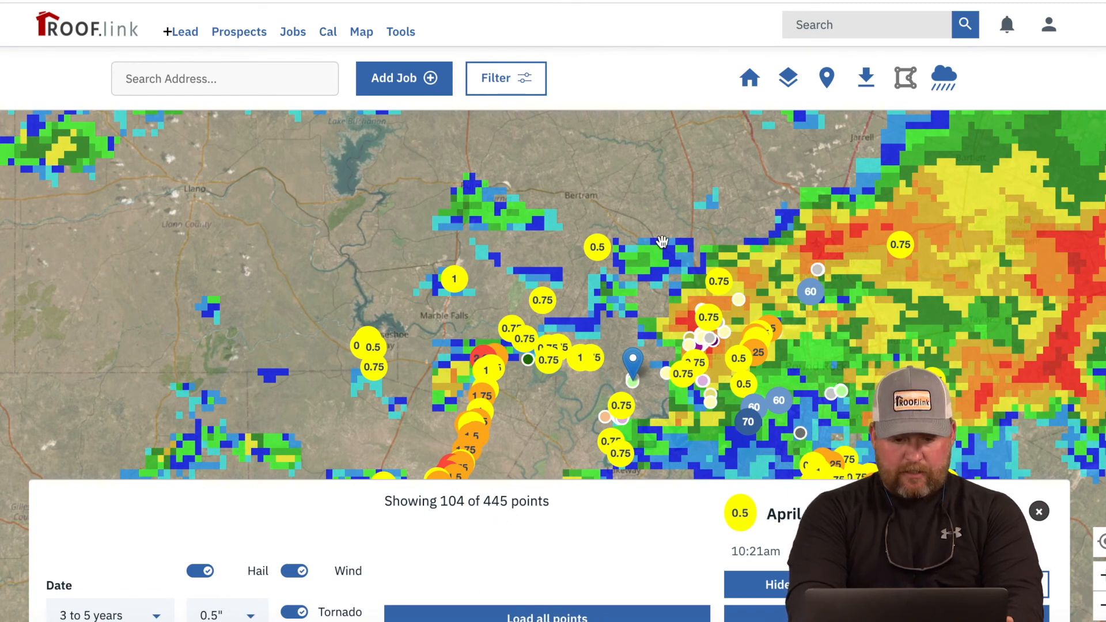
mouse_move(818, 471)
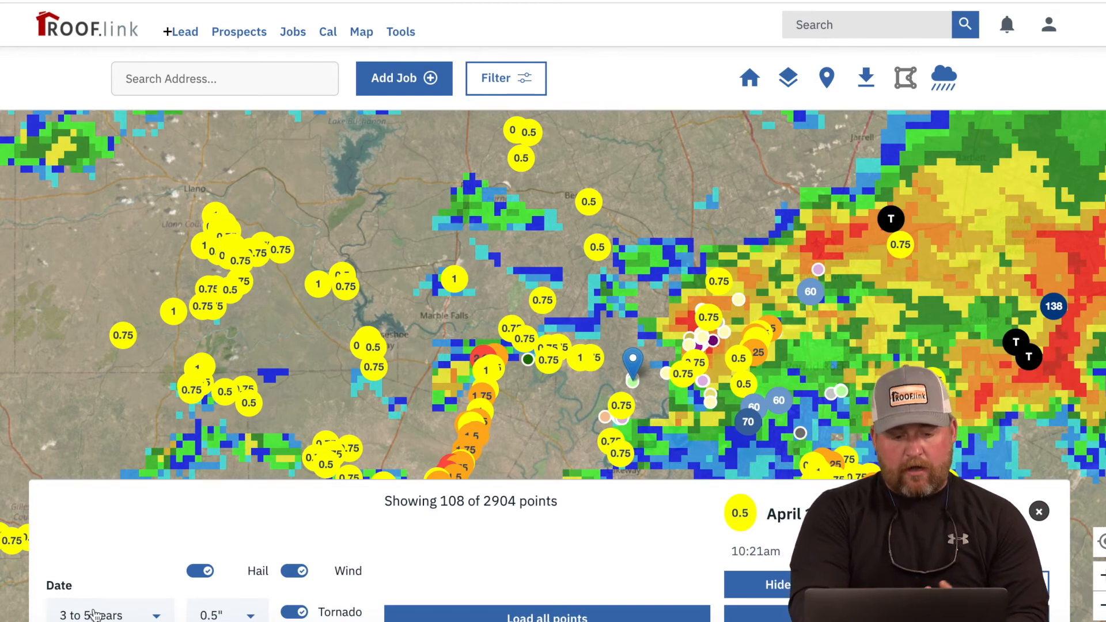
Step: Filter hail to 1.5 inches or larger and inspect the June 9, 2017 2.25-inch radar swath
click(234, 613)
click(205, 521)
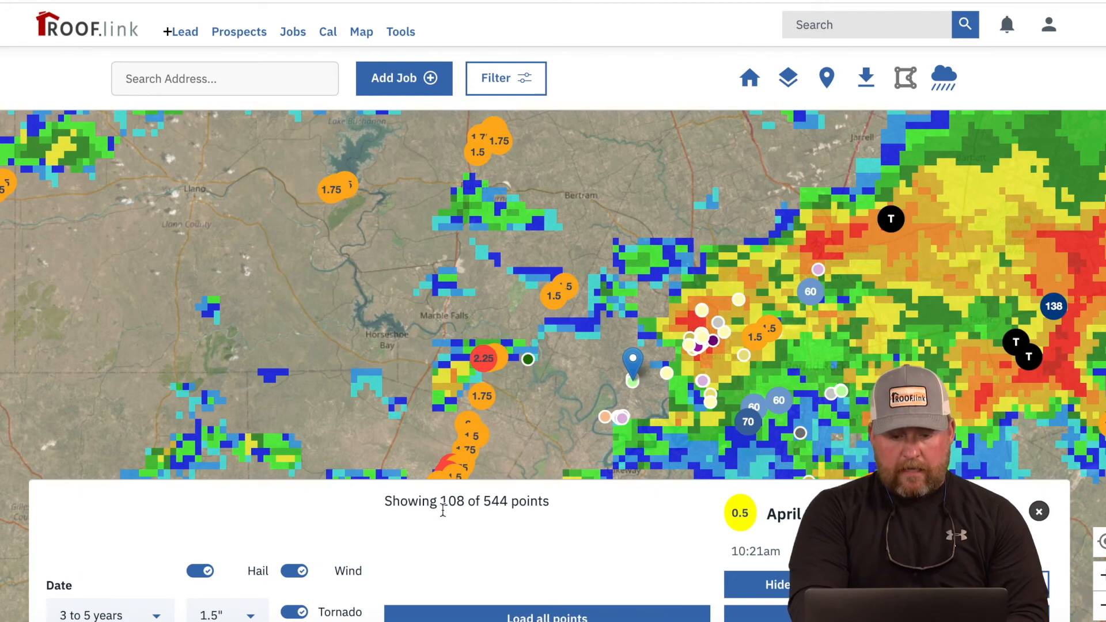
click(483, 362)
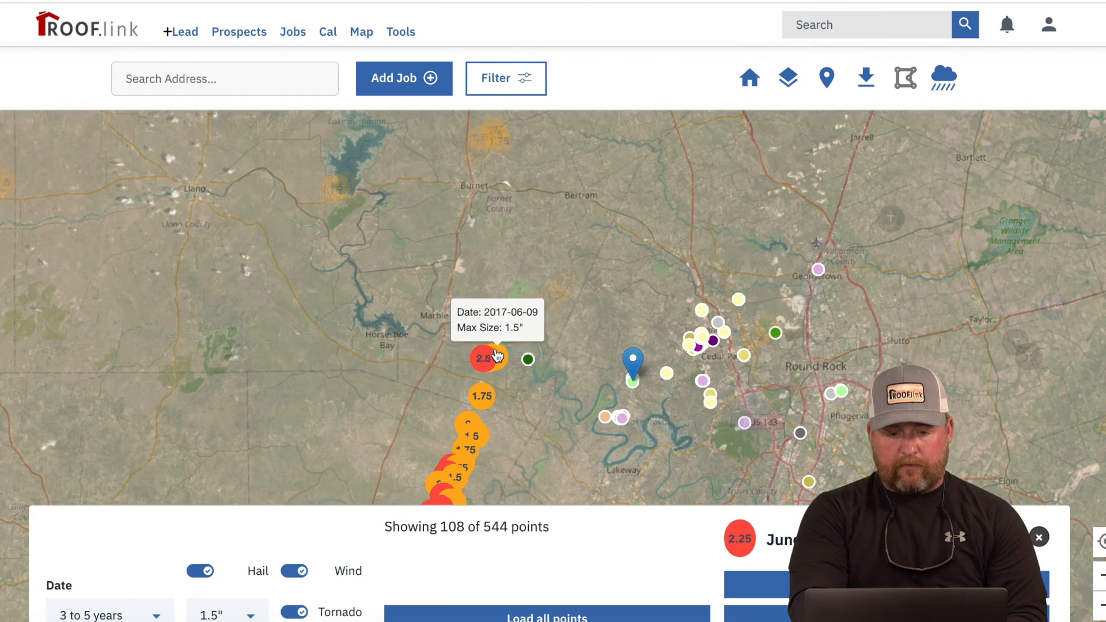
click(490, 361)
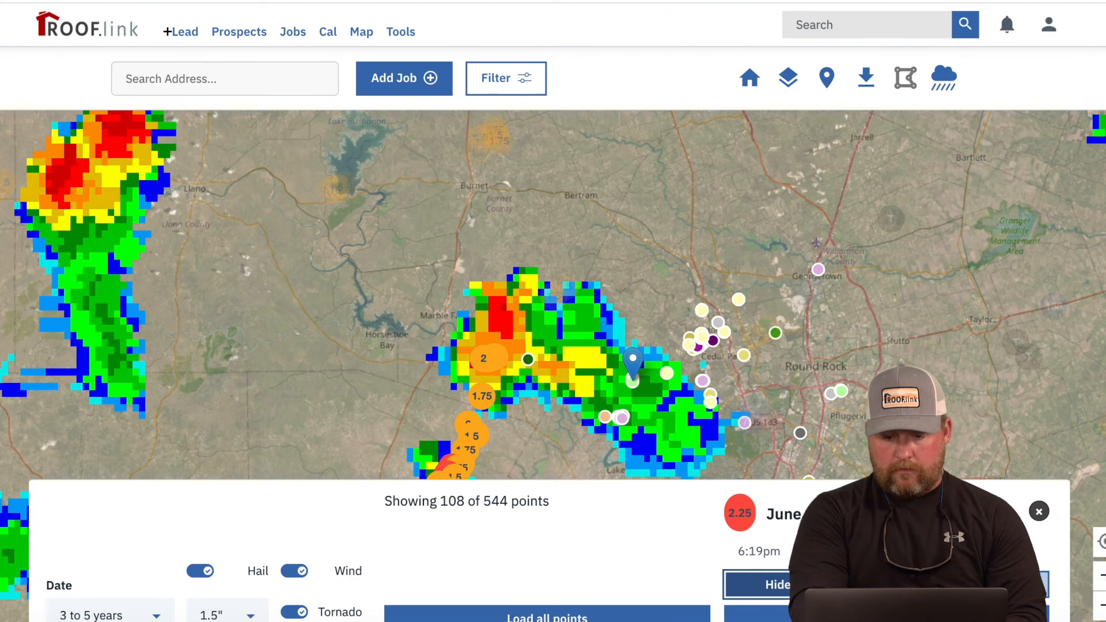
click(773, 585)
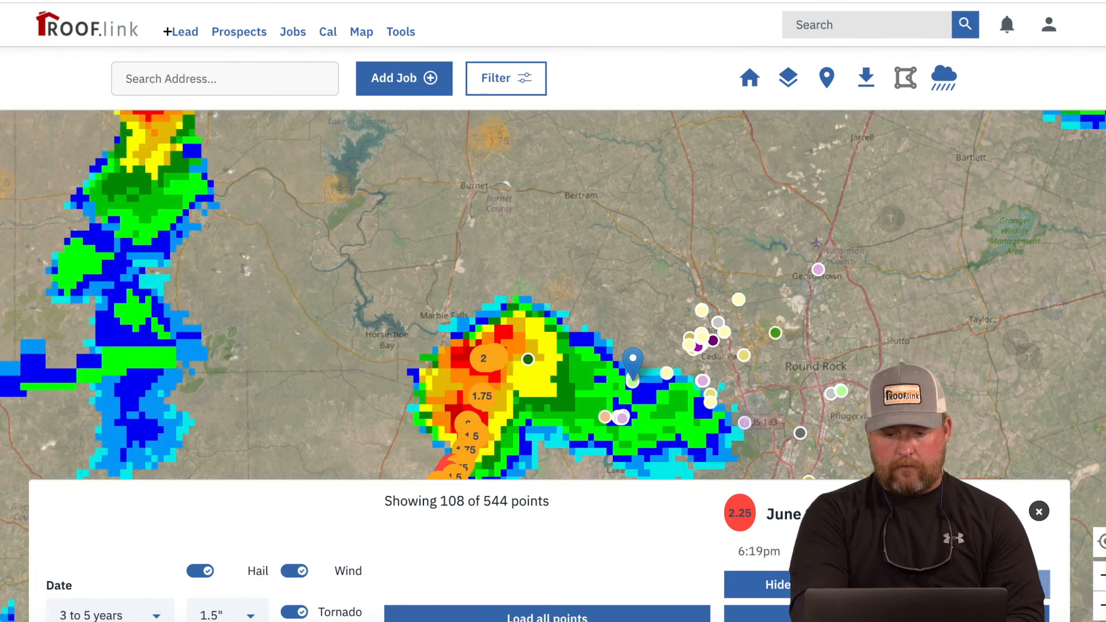
scroll(499, 396, up, 3)
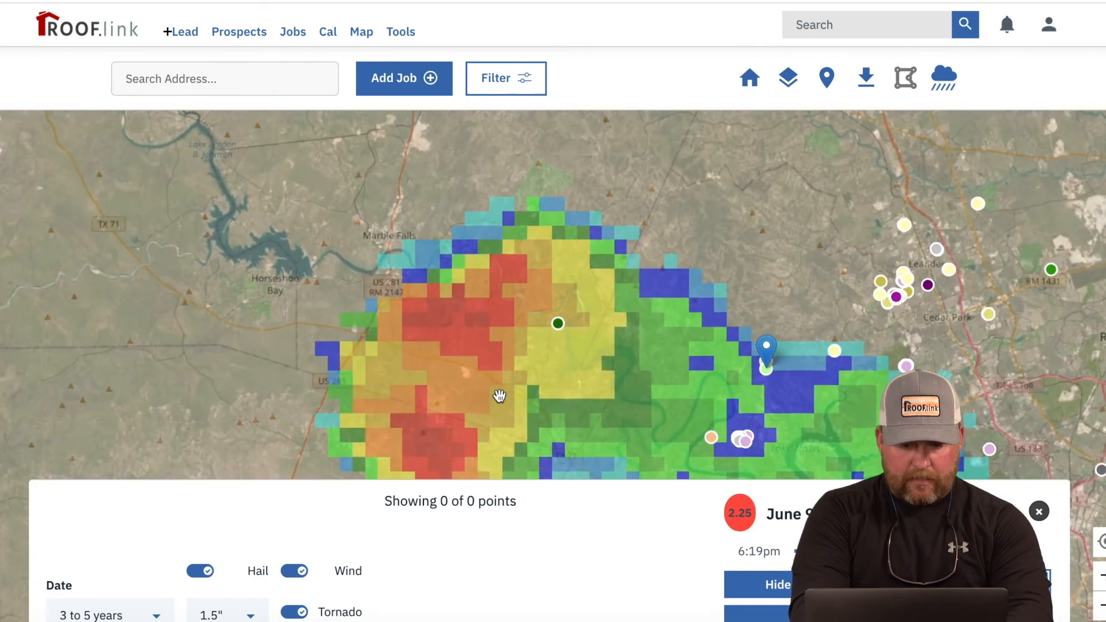
scroll(501, 397, up, 2)
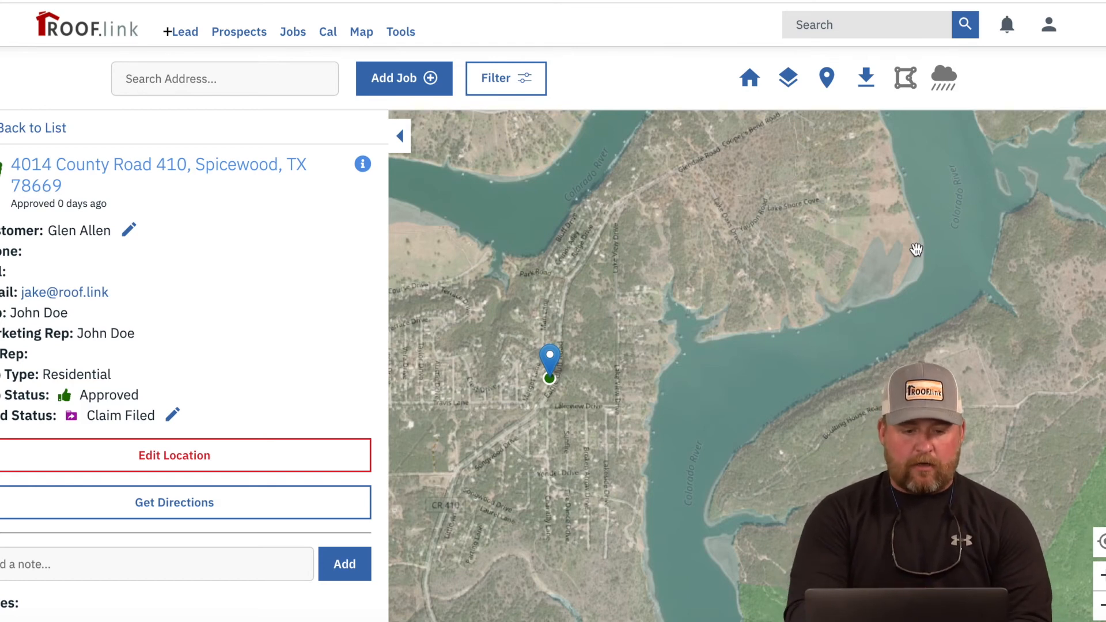
Step: Go to the Production dashboard and open the Spicewood job, first of 3 Jobs Not Approved
click(255, 177)
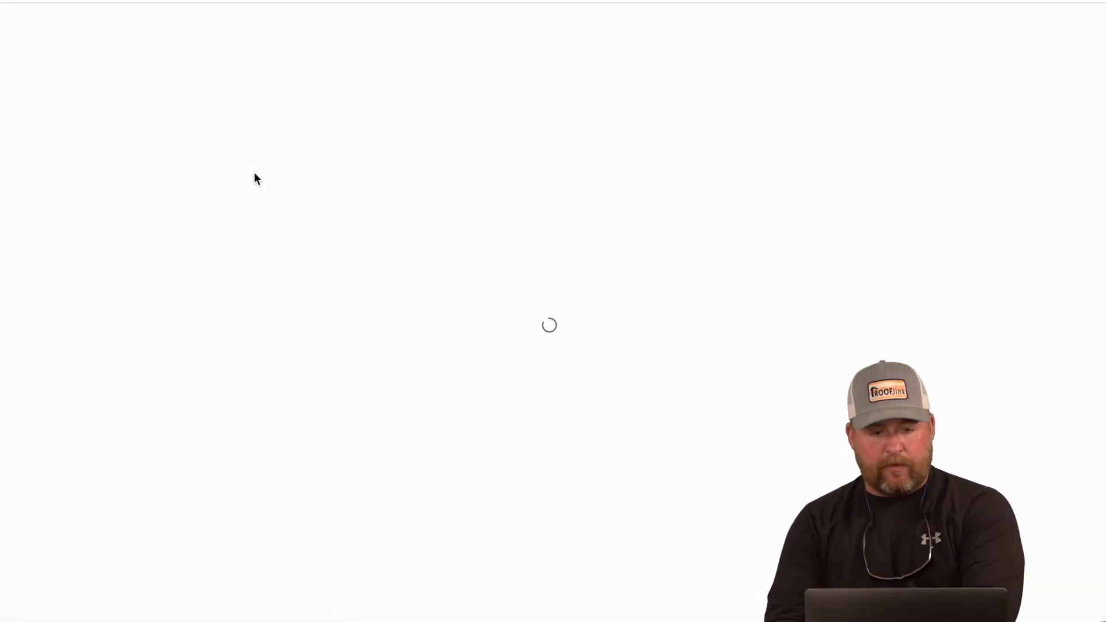
click(81, 22)
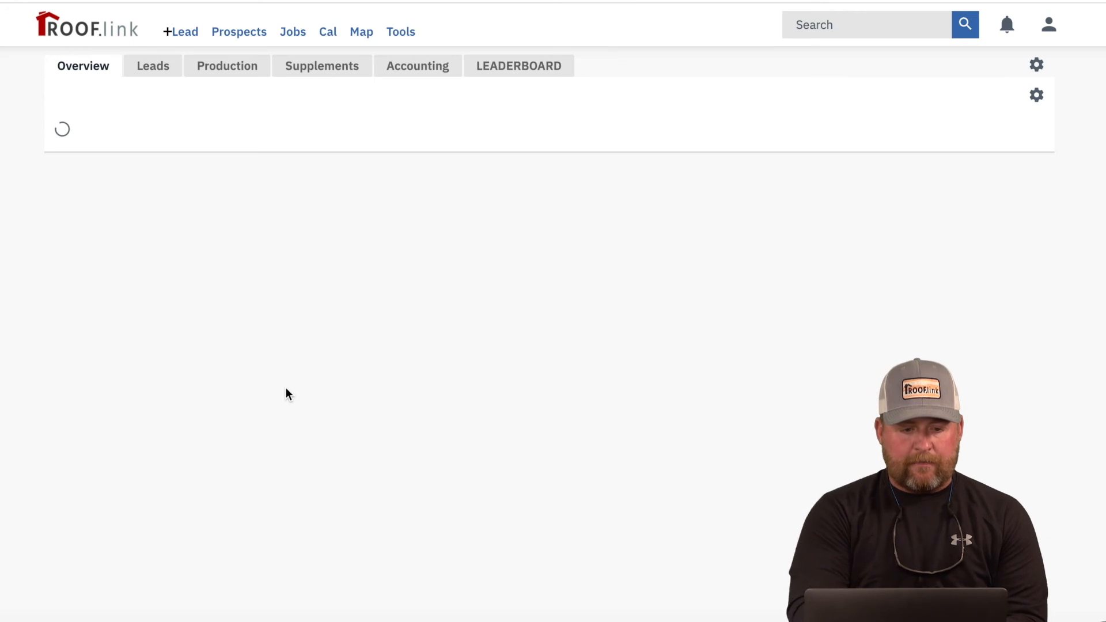
click(216, 73)
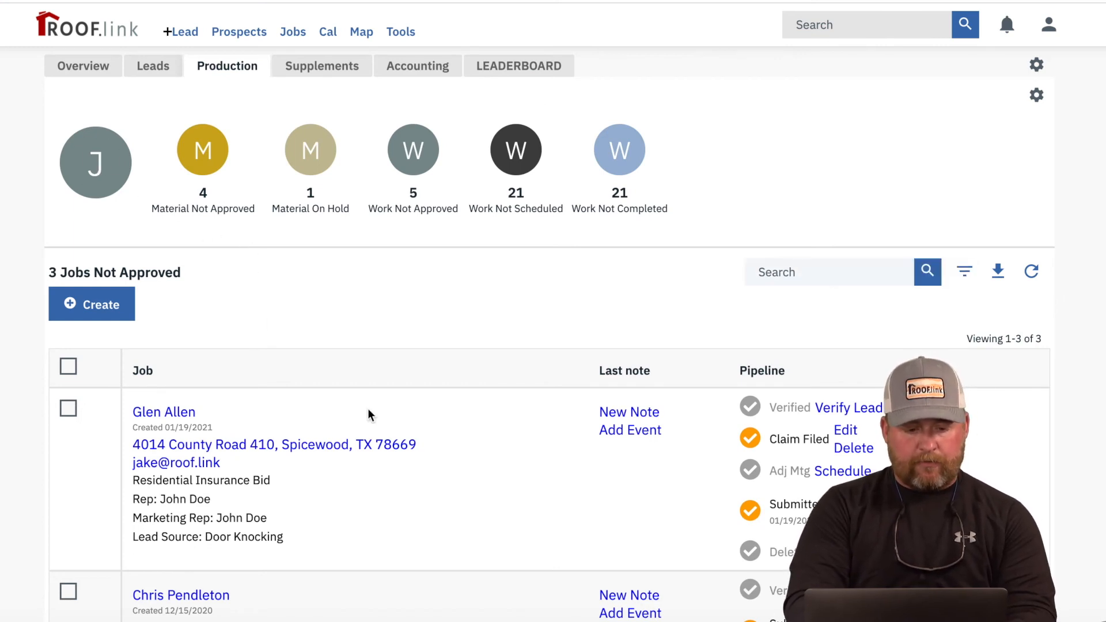
scroll(368, 413, down, 2)
scroll(368, 414, up, 2)
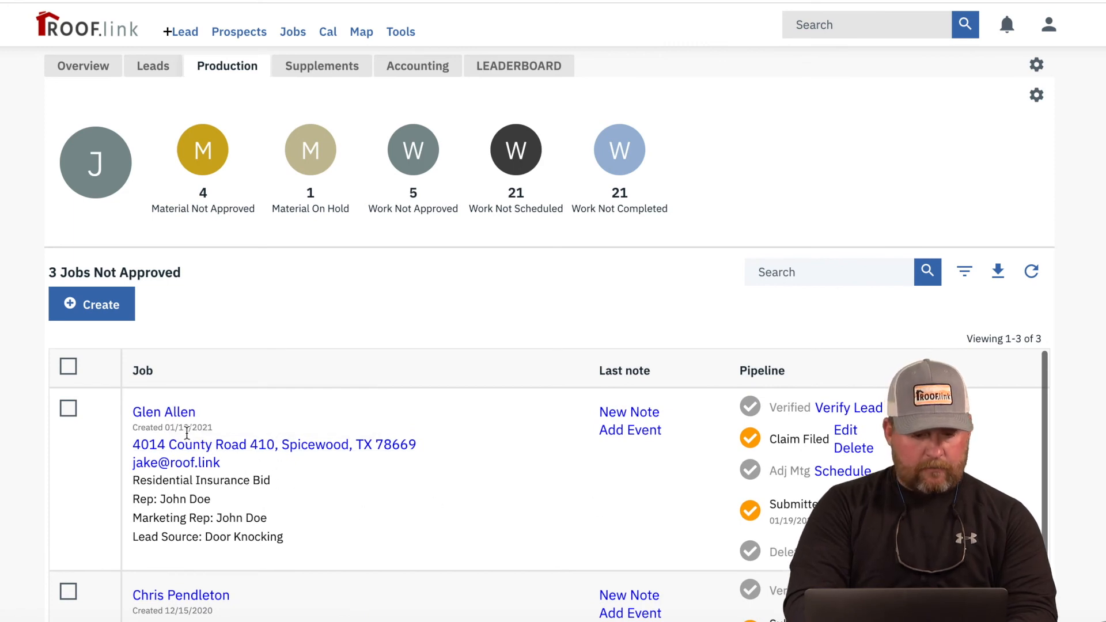
click(151, 413)
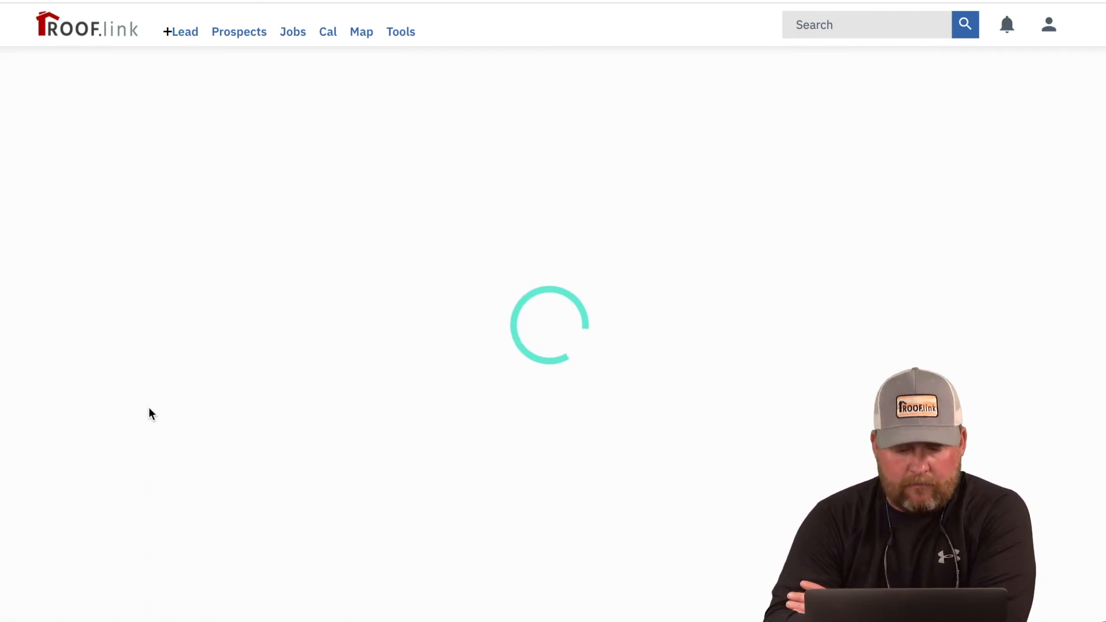
Step: Approve the Submitted Spicewood job from its Prospect Checklist
scroll(149, 407, down, 7)
scroll(149, 407, down, 8)
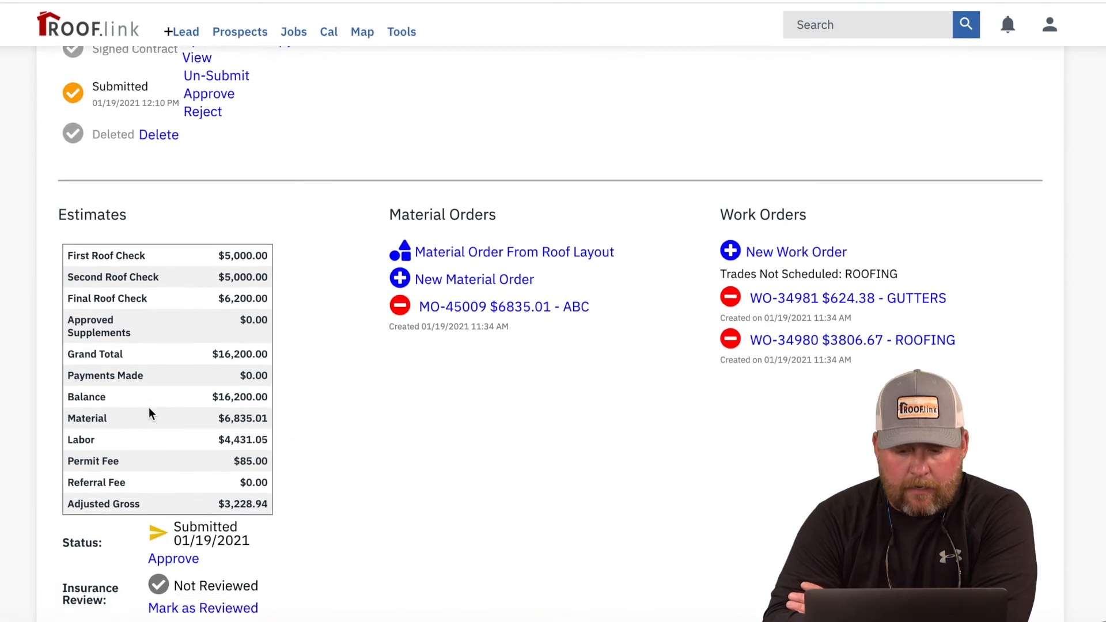
scroll(149, 407, down, 1)
scroll(149, 407, up, 2)
scroll(148, 406, up, 4)
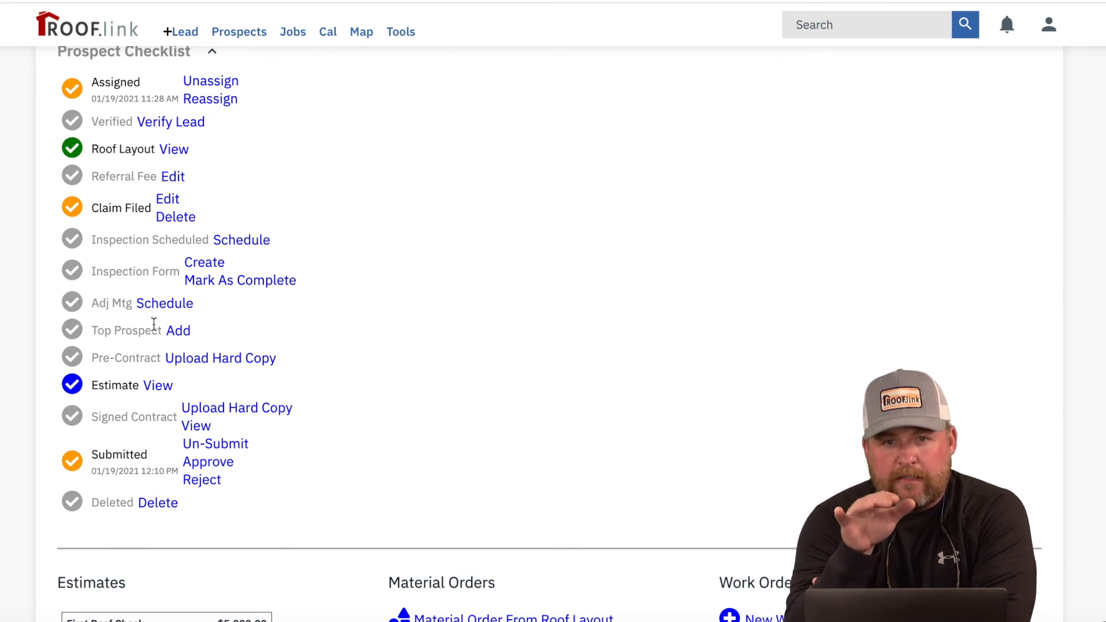
scroll(153, 325, up, 1)
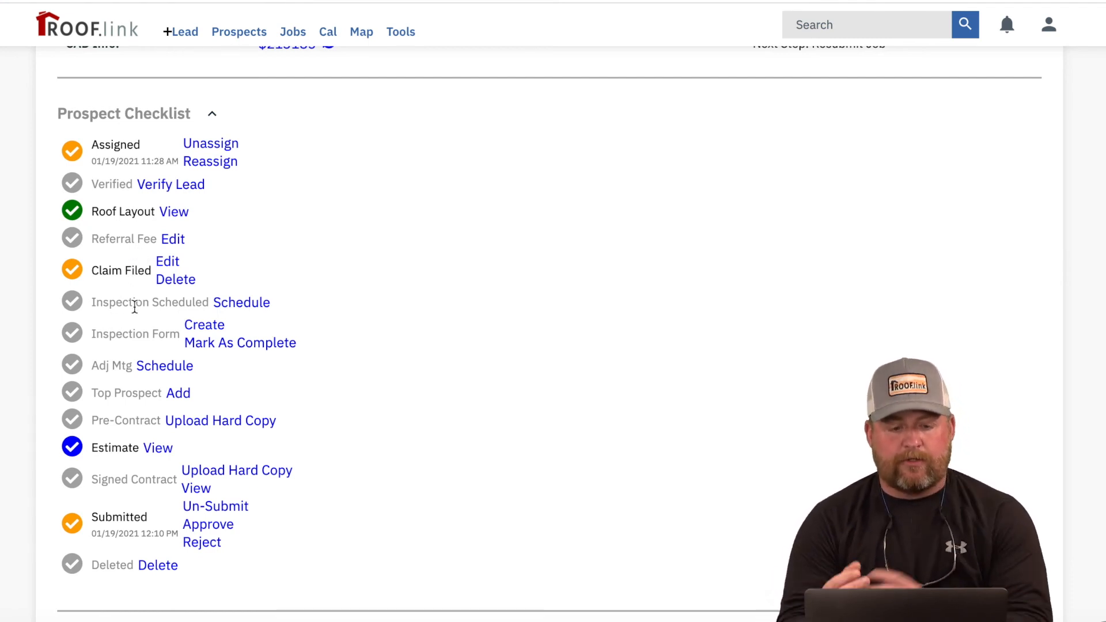
scroll(134, 307, down, 5)
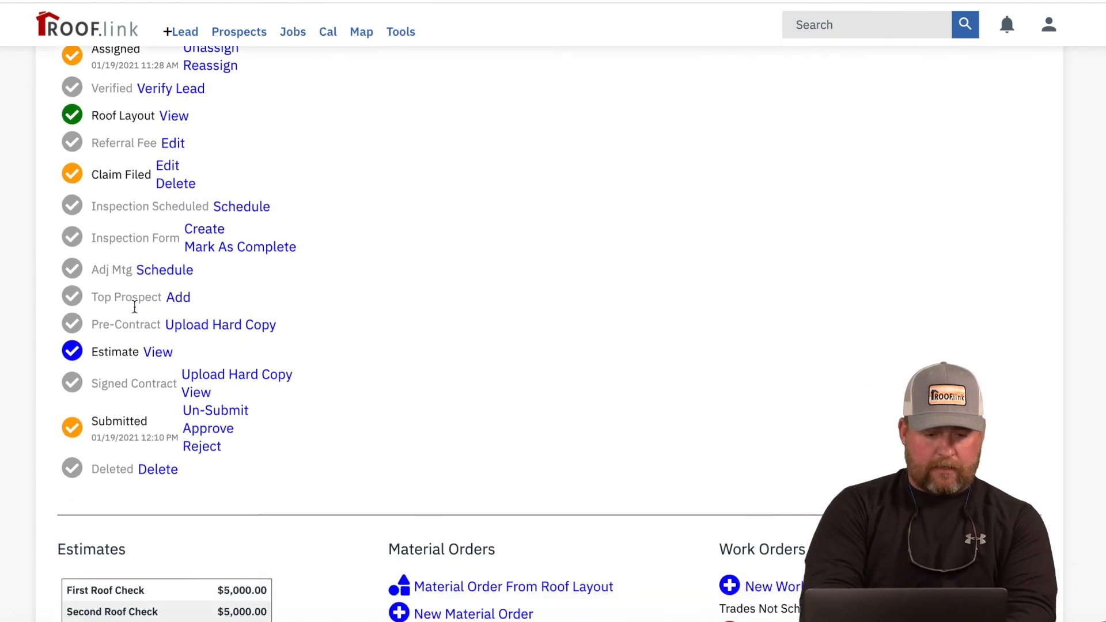
scroll(495, 522, up, 2)
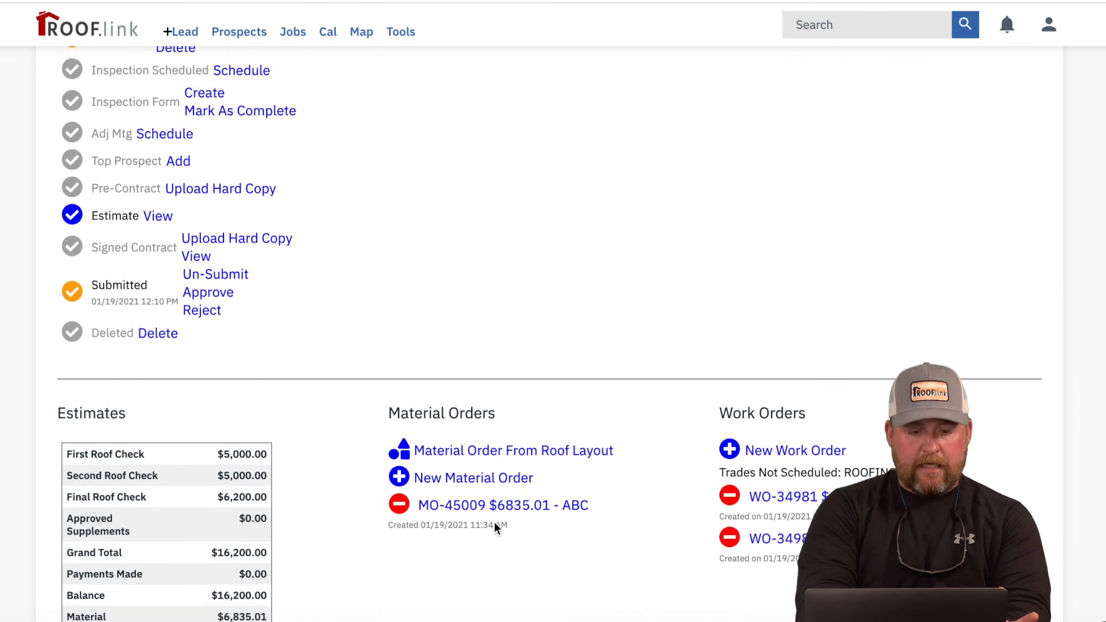
click(217, 362)
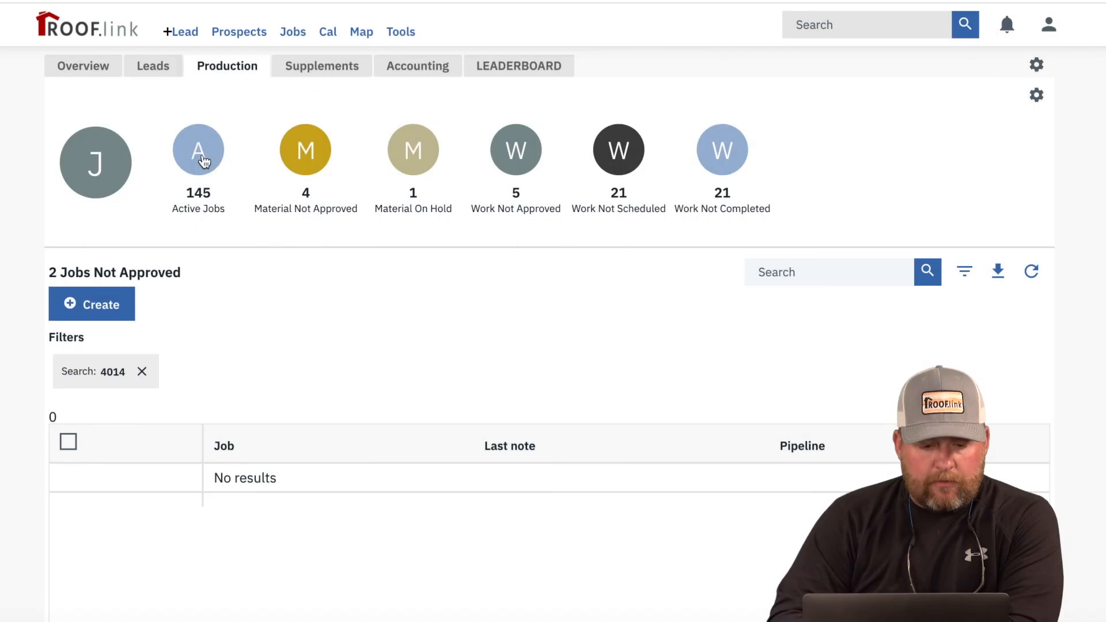
Step: From Active Jobs, open the job's $6,835.01 material order
click(201, 161)
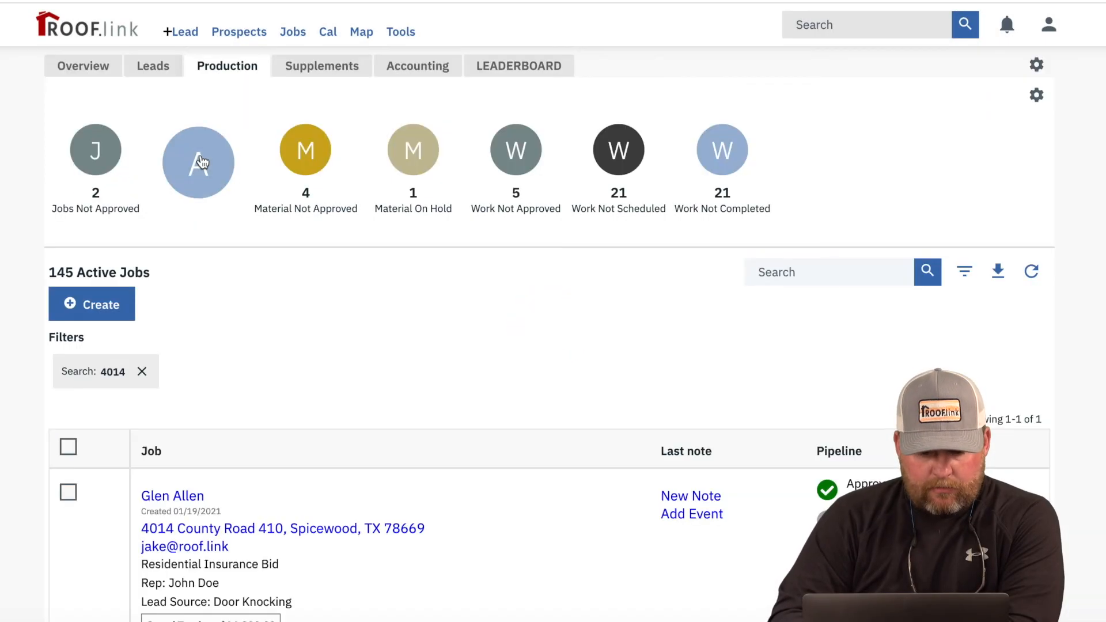
scroll(378, 523, down, 2)
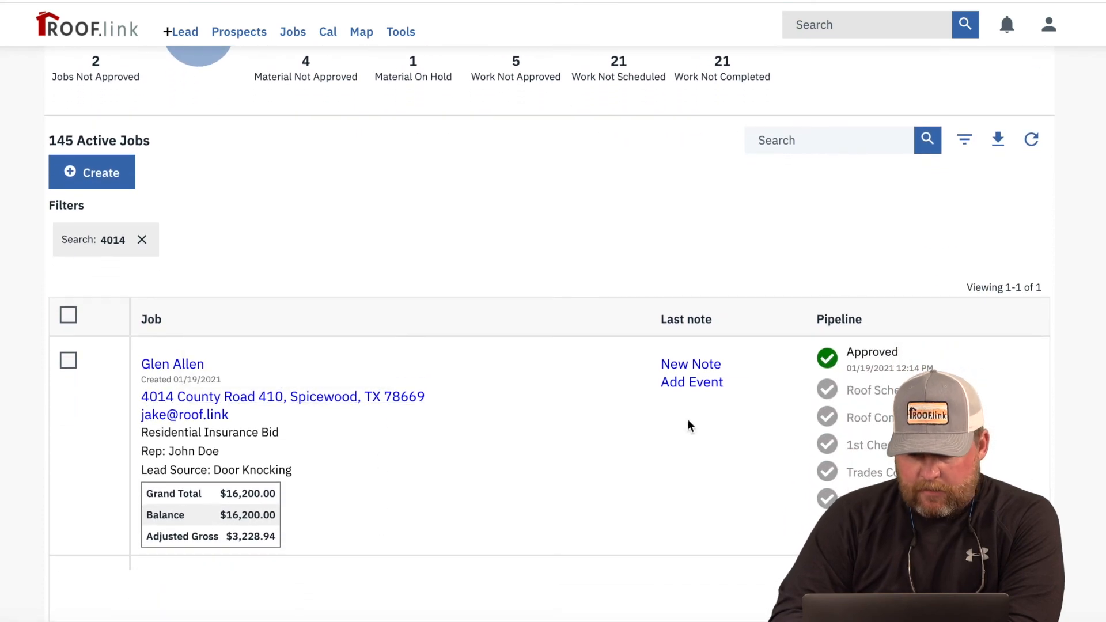
click(195, 365)
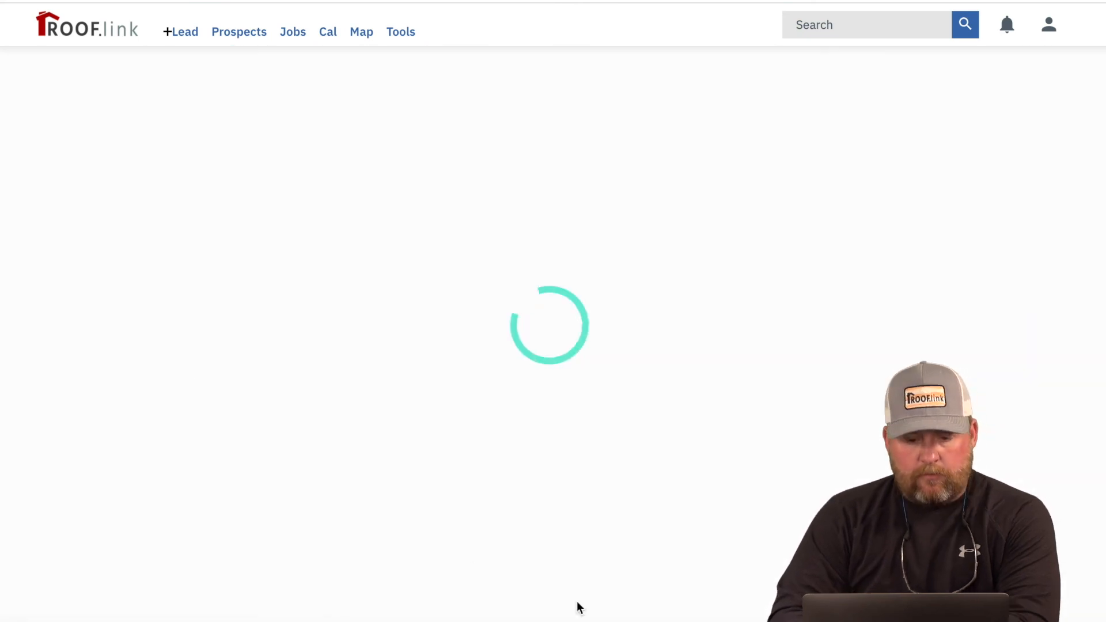
scroll(576, 601, down, 10)
scroll(579, 607, down, 1)
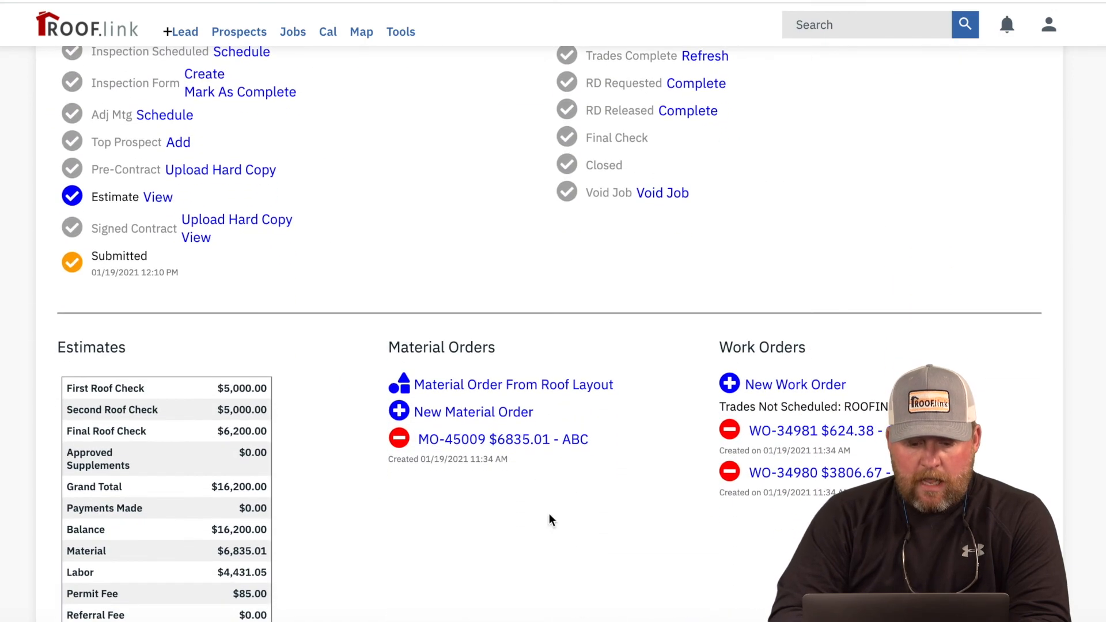
click(511, 437)
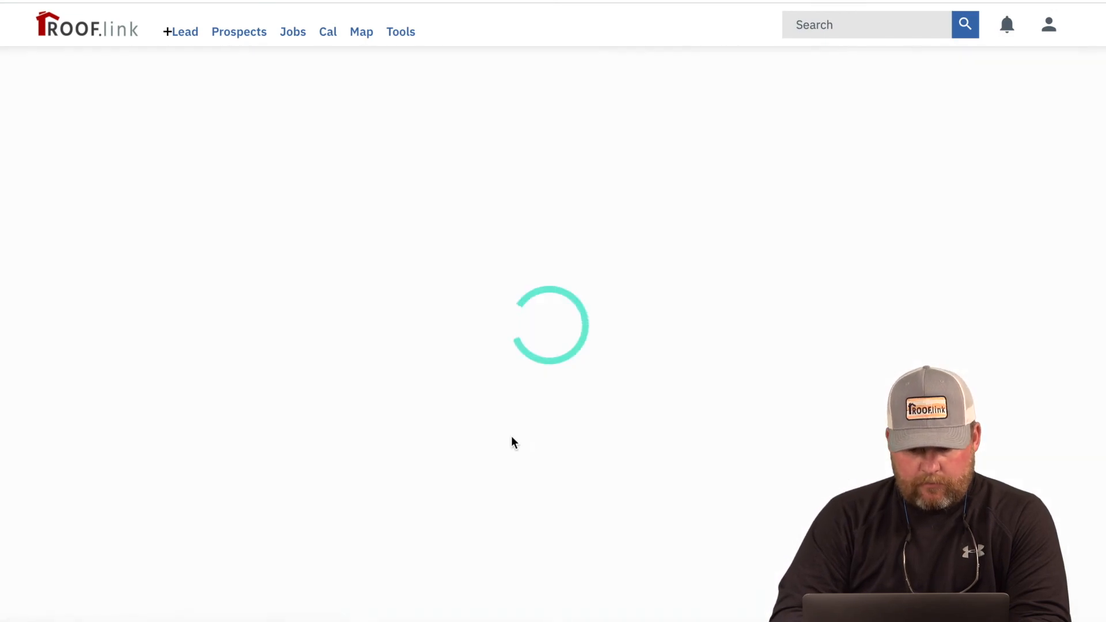
Step: Set the material order's supplier location to ABC Supply and save
click(274, 154)
click(375, 306)
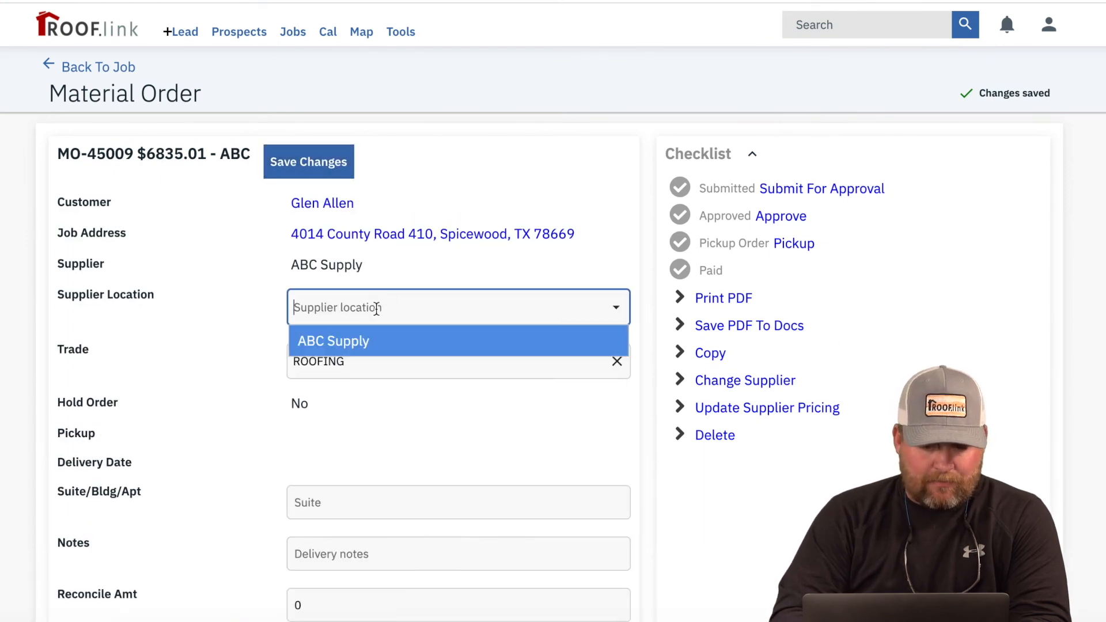
click(382, 345)
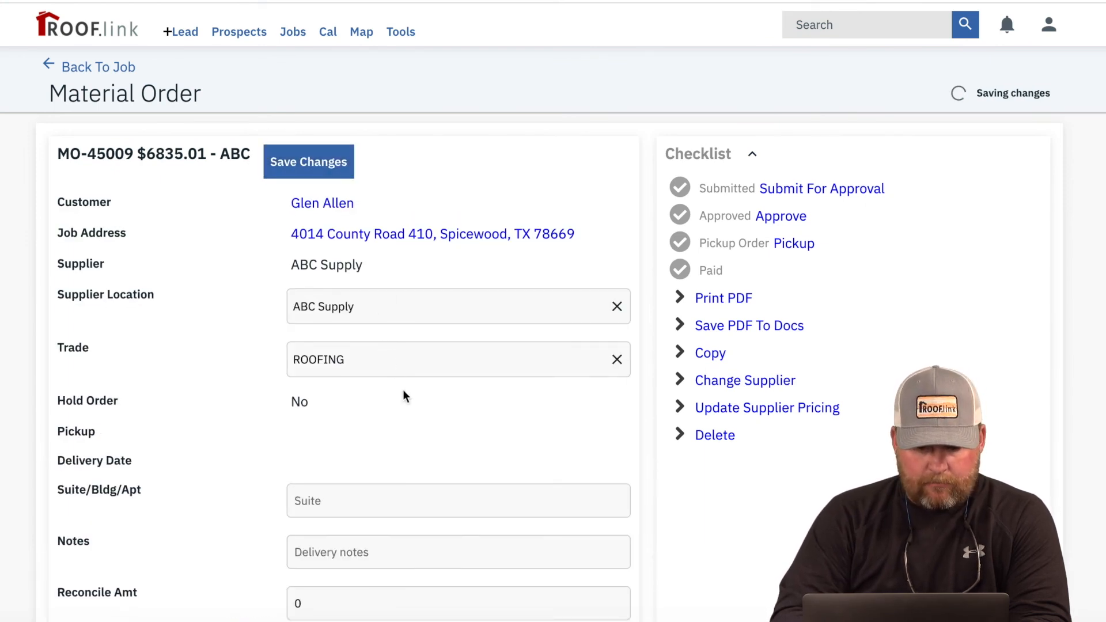
click(292, 162)
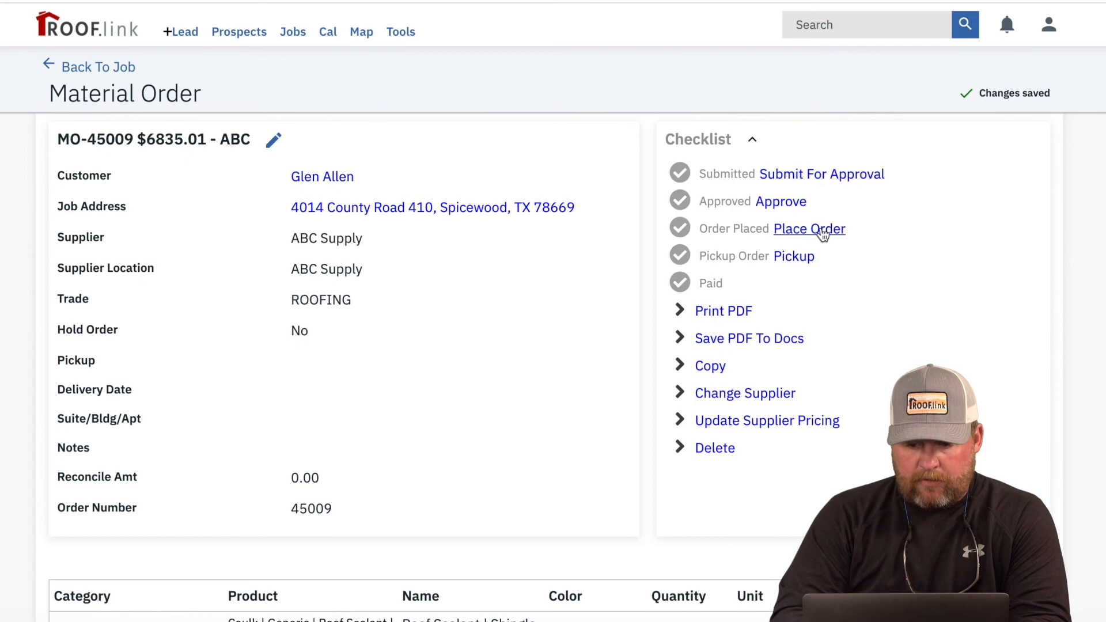
Step: Place the material order for delivery on Thursday, January 21, 2021 at 11:00 AM
click(822, 230)
click(564, 199)
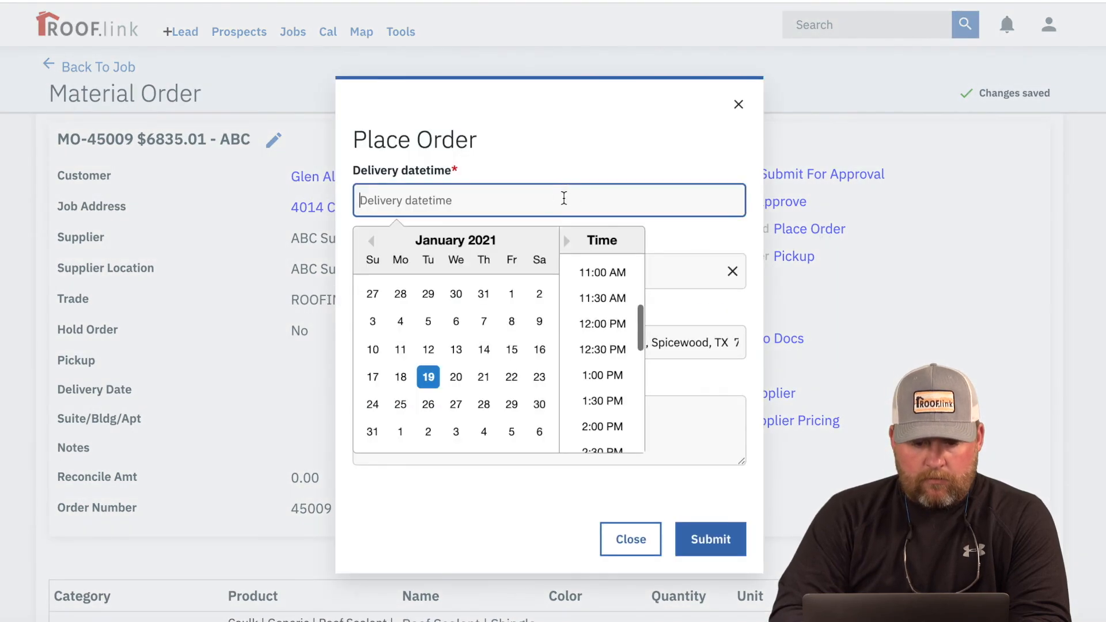
click(485, 380)
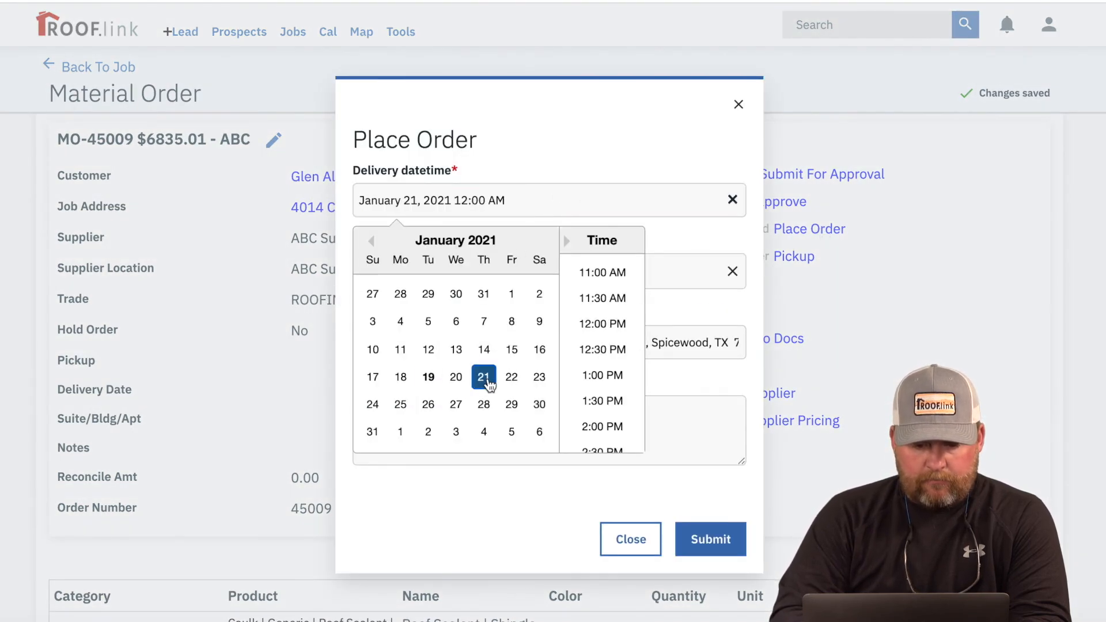
click(603, 273)
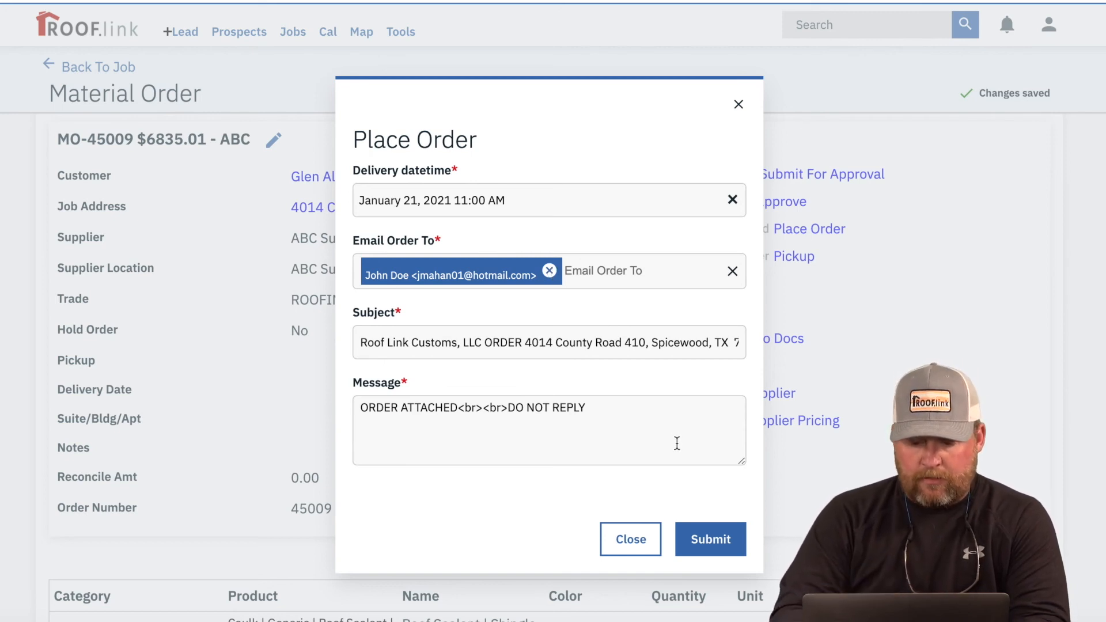
click(726, 552)
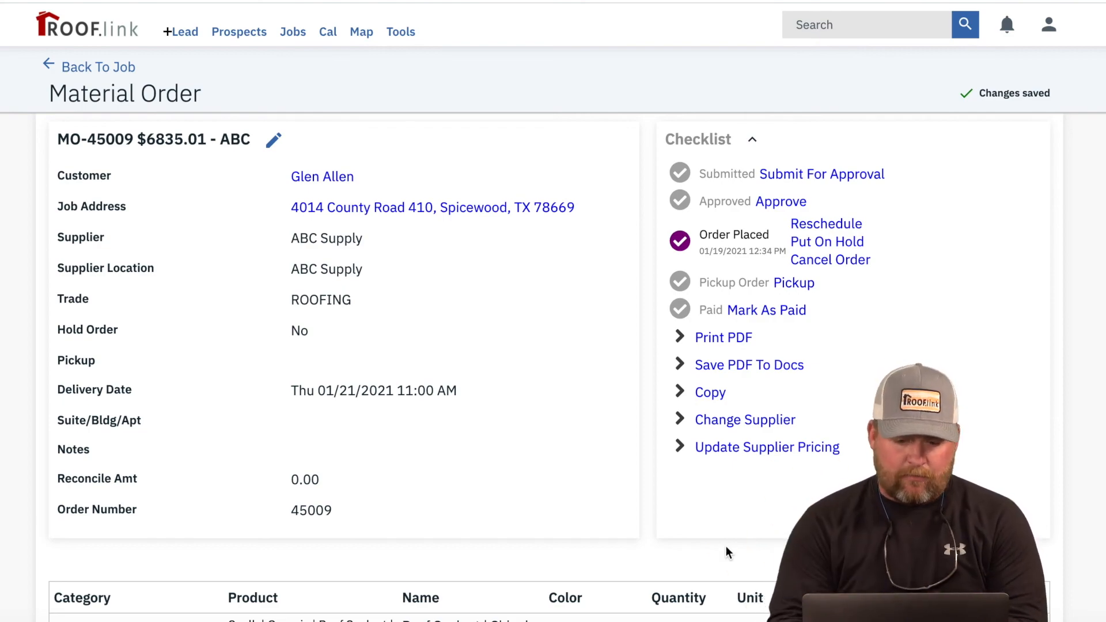
Step: Go back to the job page and open the $3806.67 work order under Work Orders
scroll(726, 548, down, 10)
scroll(726, 548, up, 10)
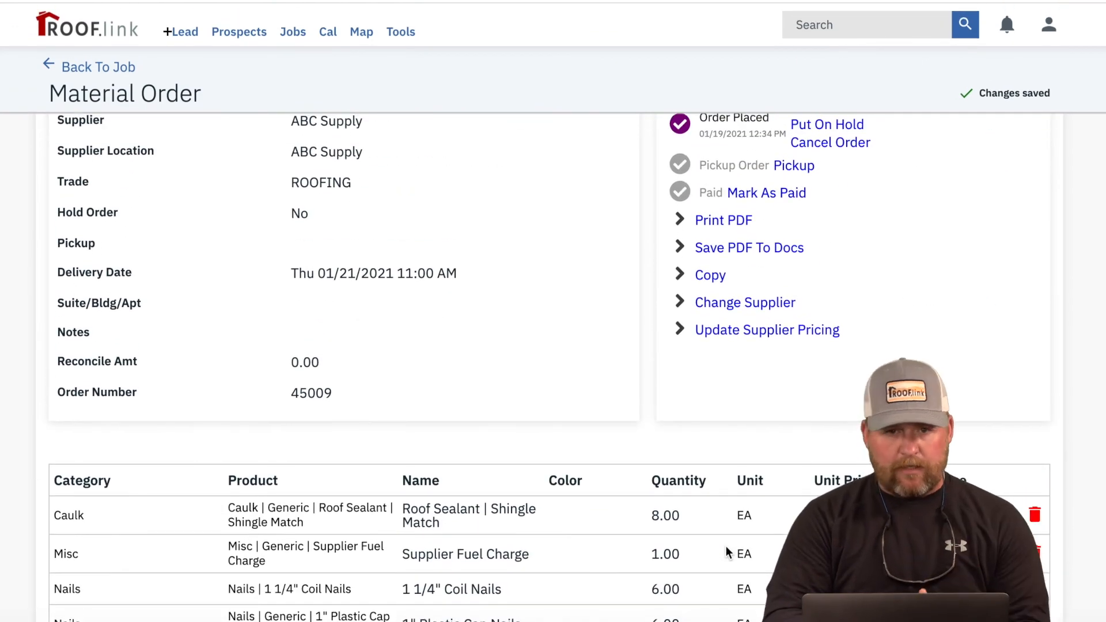
scroll(726, 546, up, 1)
scroll(726, 546, up, 1)
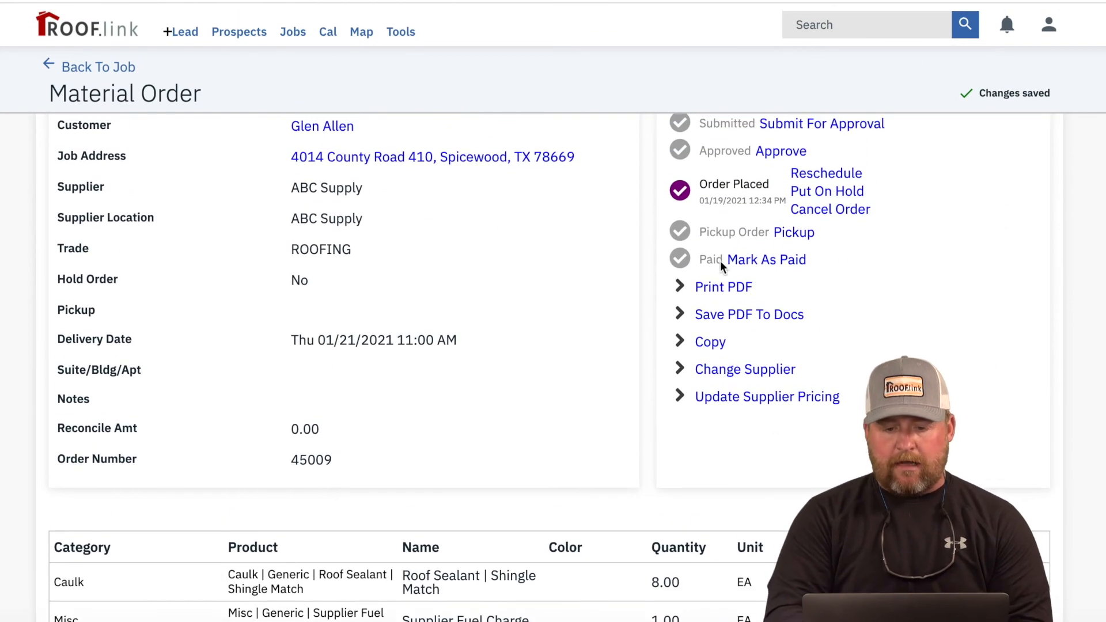
click(77, 64)
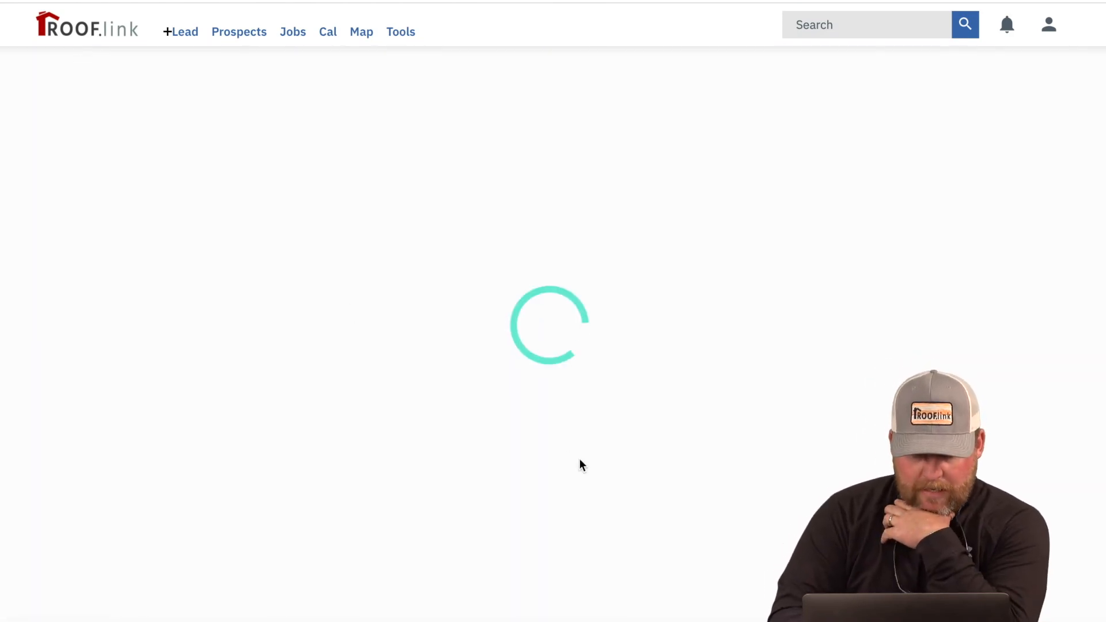
scroll(579, 458, down, 15)
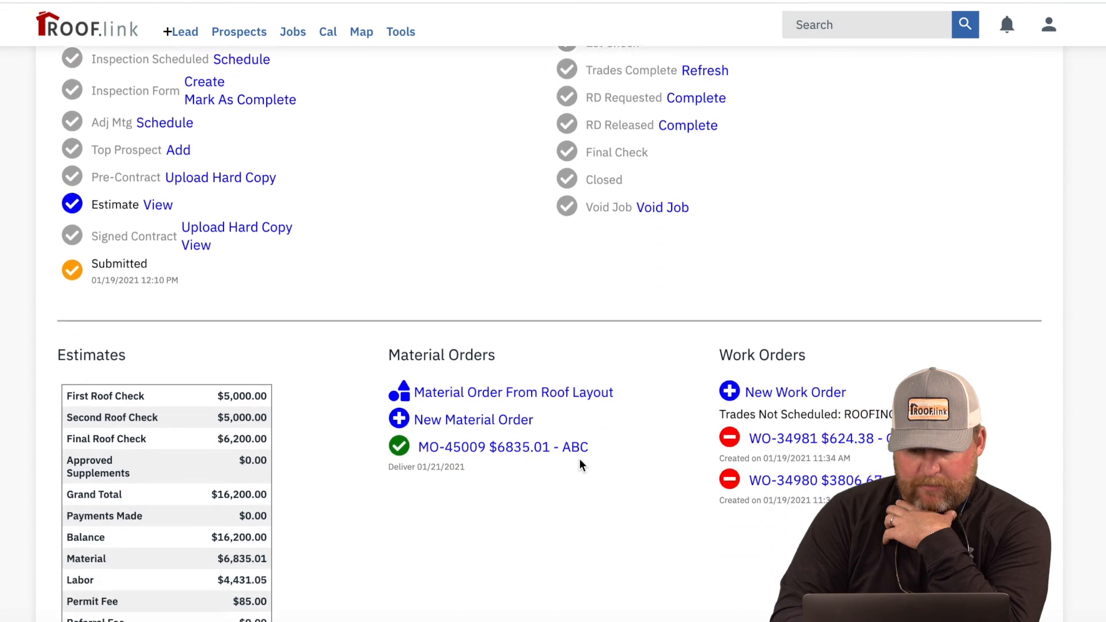
scroll(531, 438, up, 8)
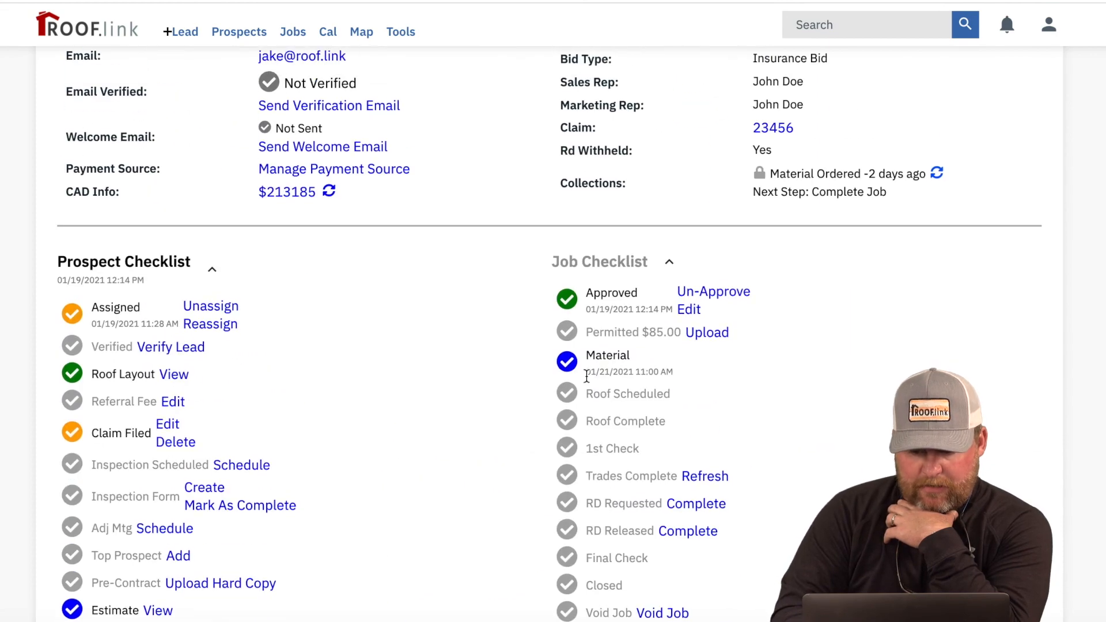
scroll(662, 453, down, 8)
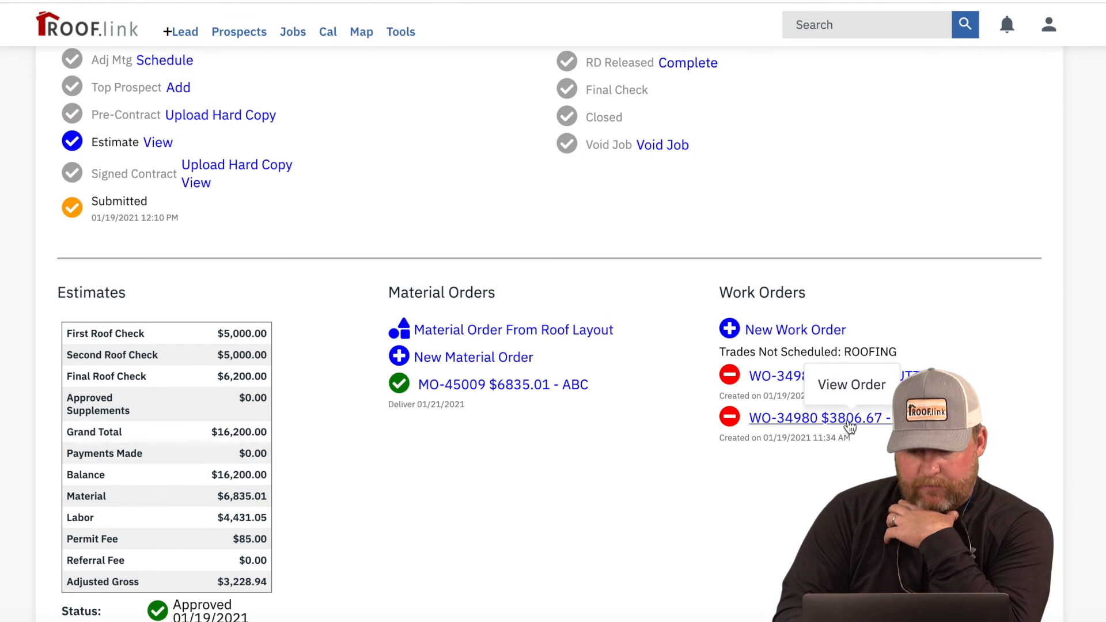
click(849, 424)
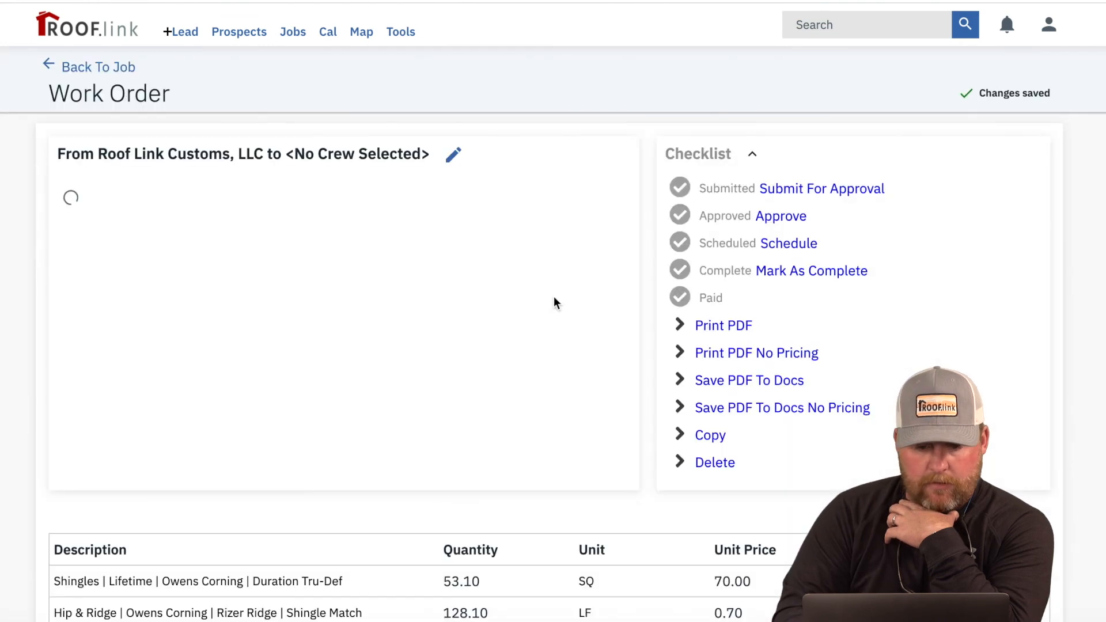
Step: Edit the work order details to assign a crew and save it
click(454, 162)
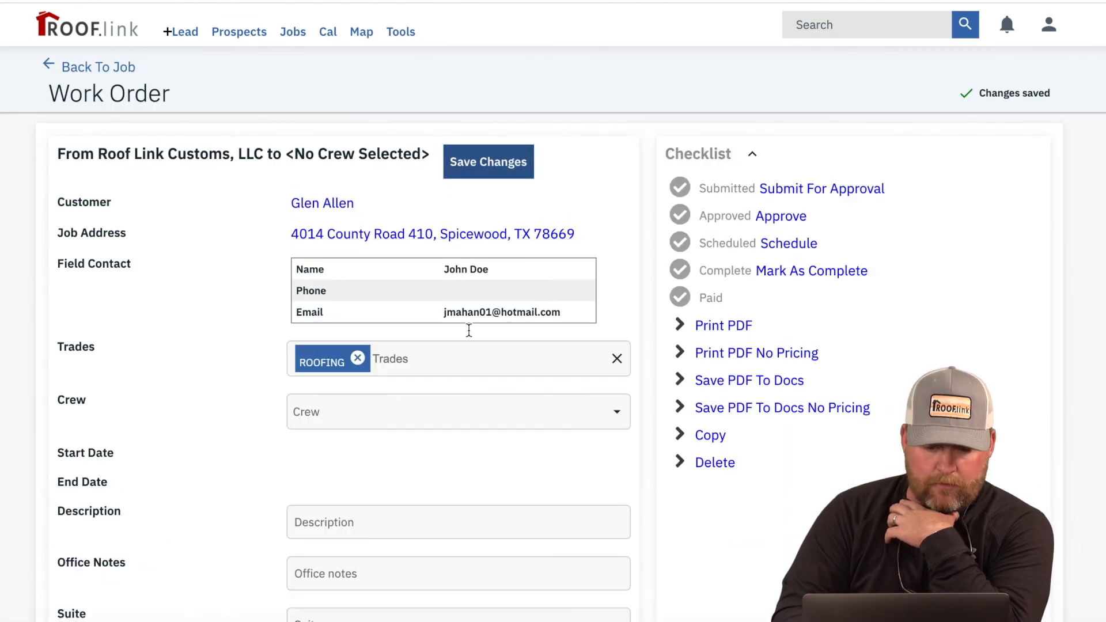
click(412, 414)
click(409, 507)
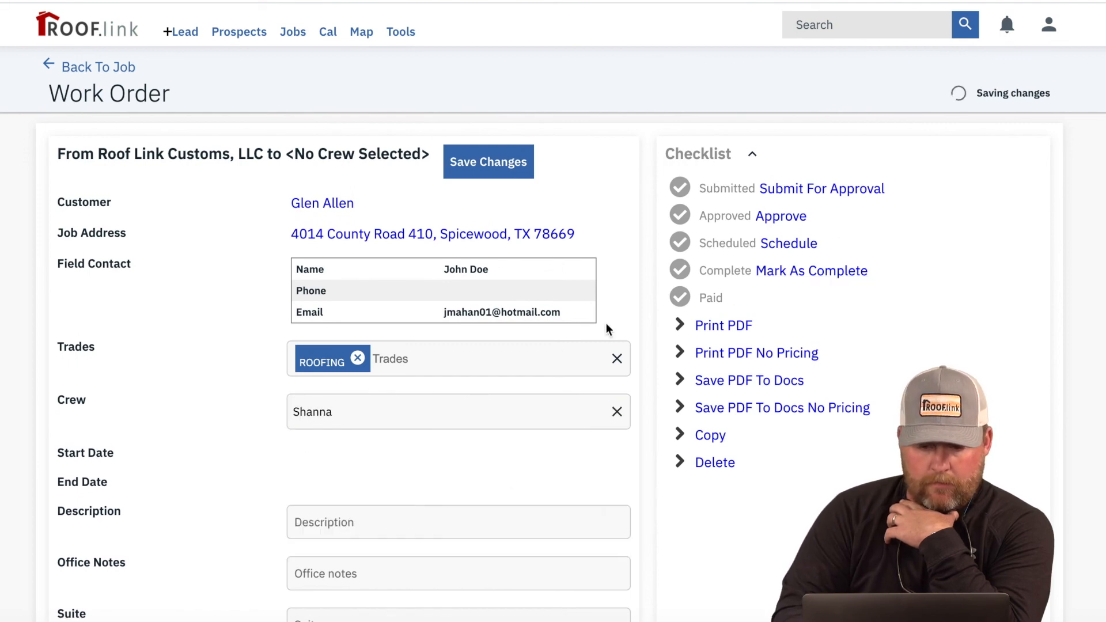
click(412, 171)
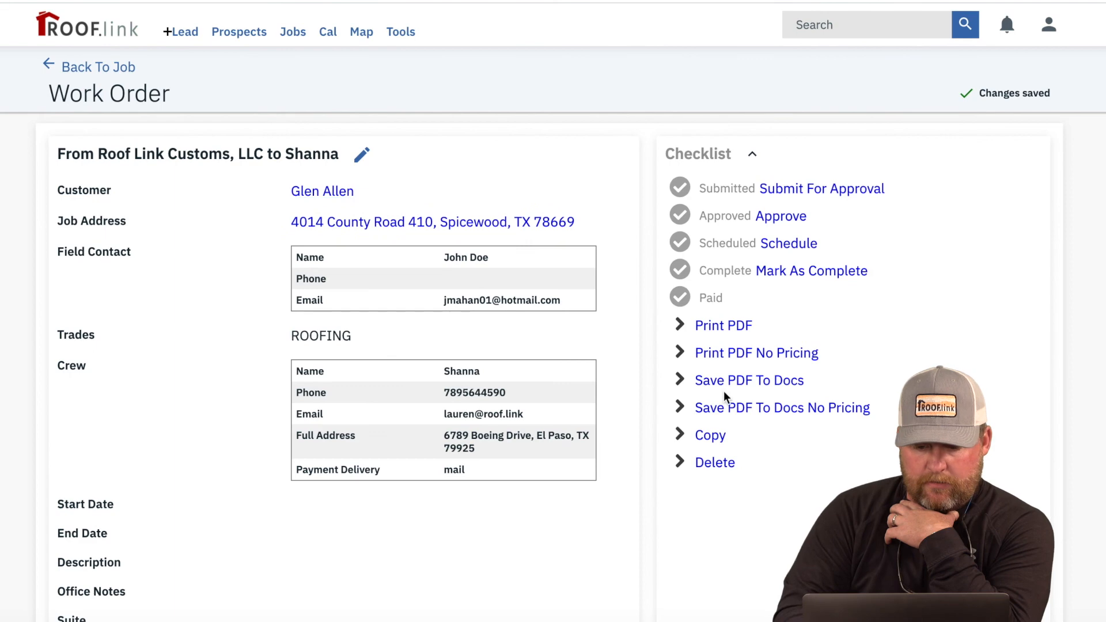
Step: Set the work order schedule from January 22 to January 23, 2021
click(792, 243)
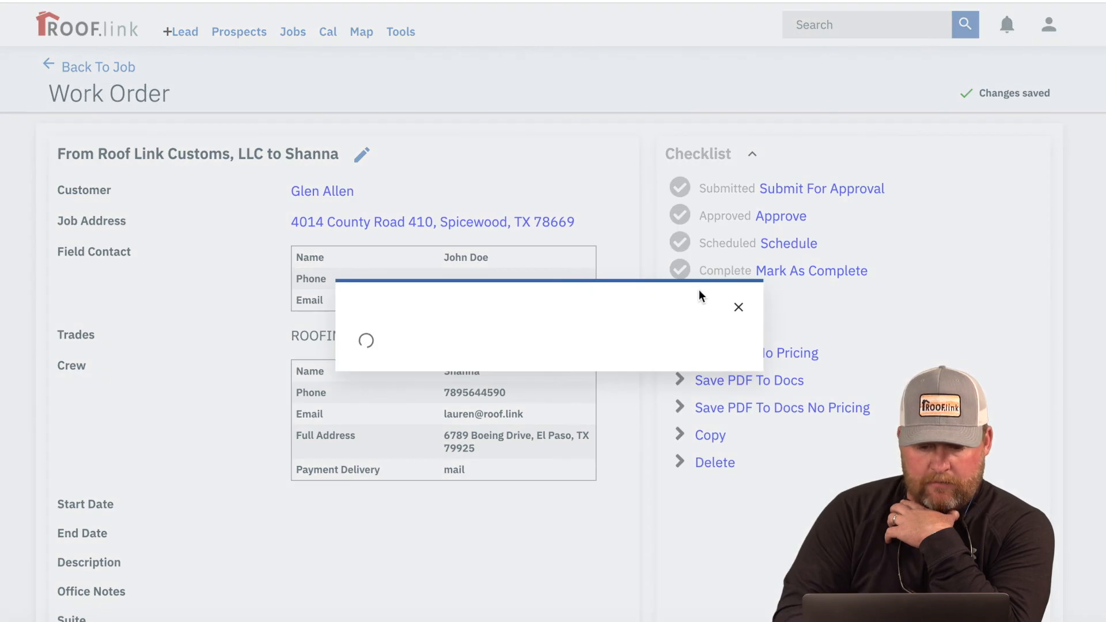
click(526, 197)
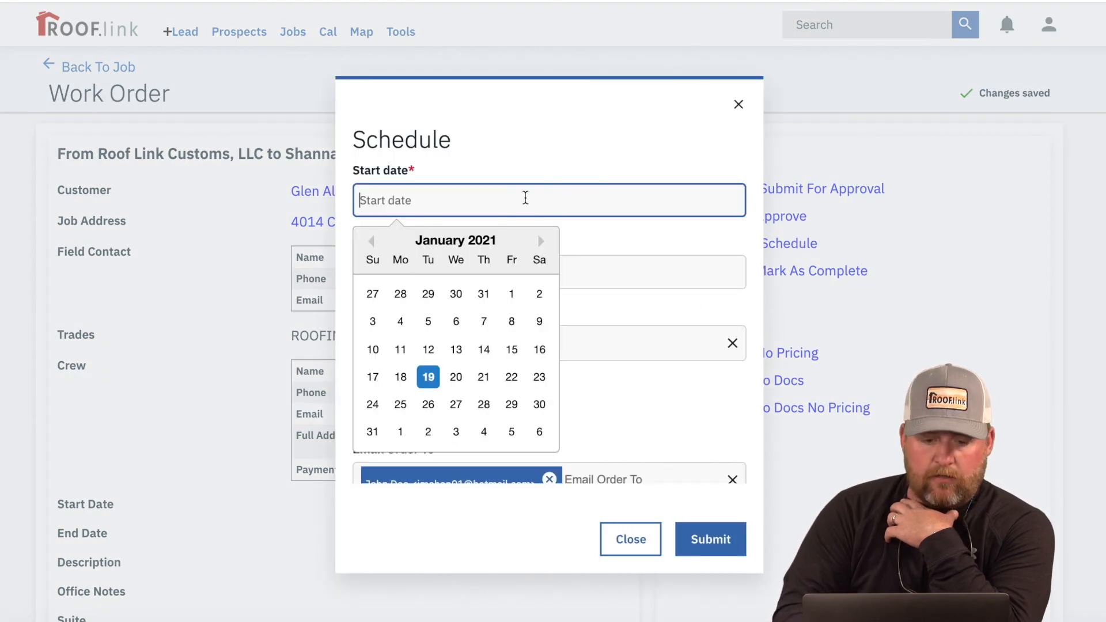
click(515, 382)
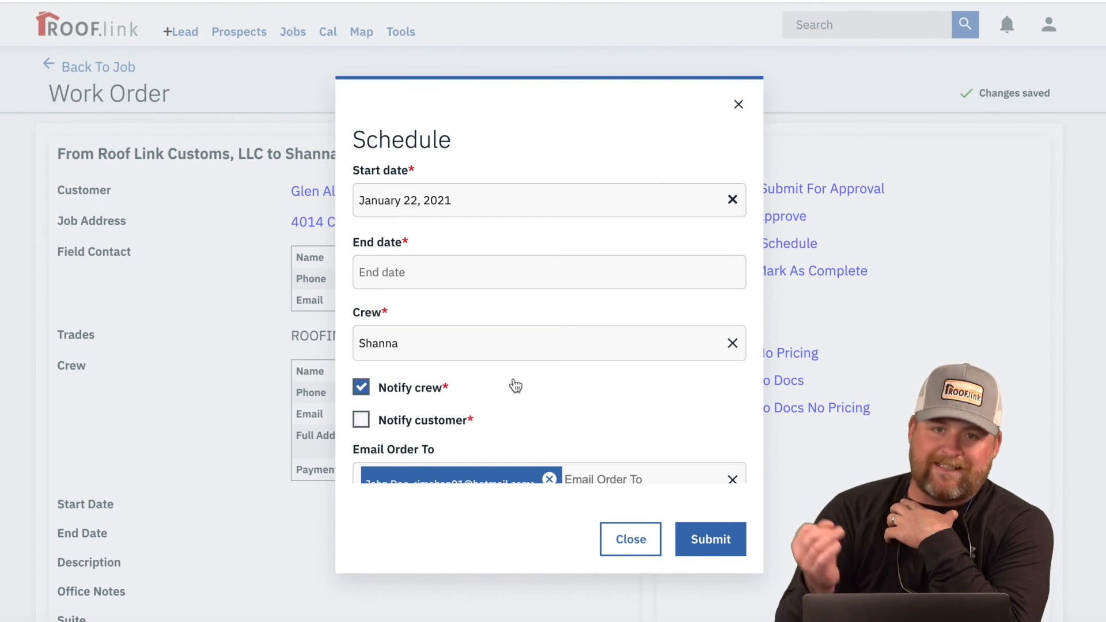
click(495, 282)
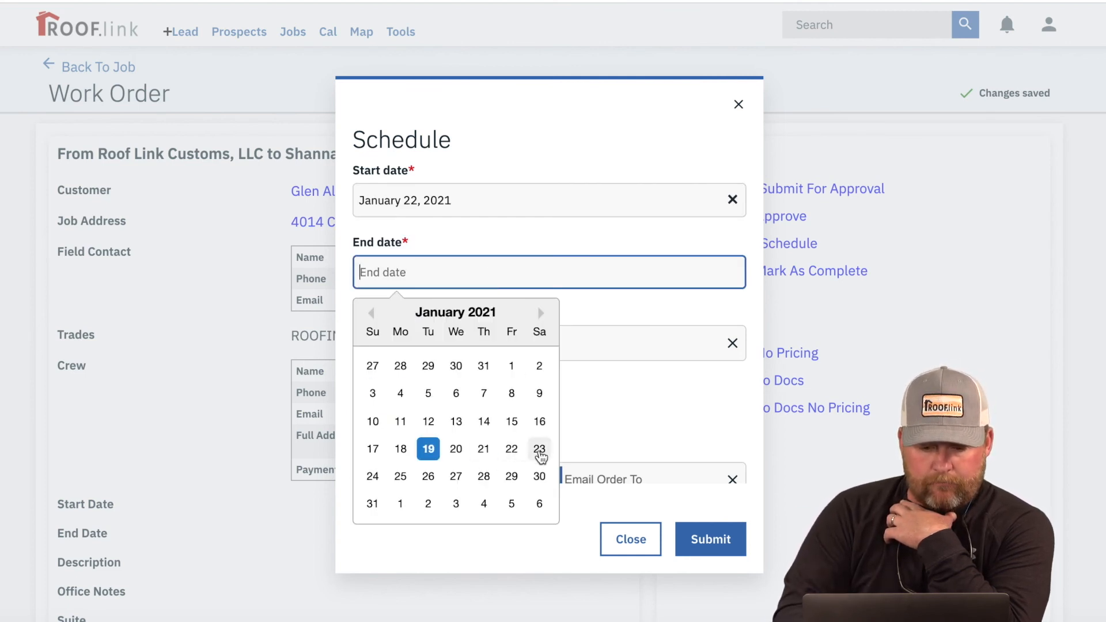
click(540, 451)
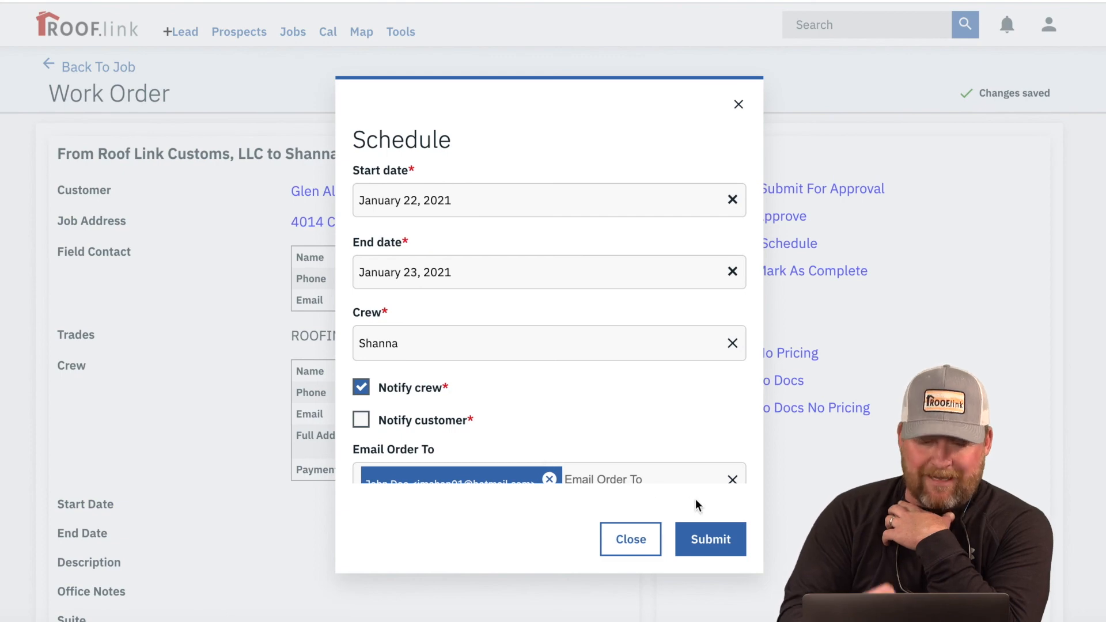
scroll(655, 395, down, 1)
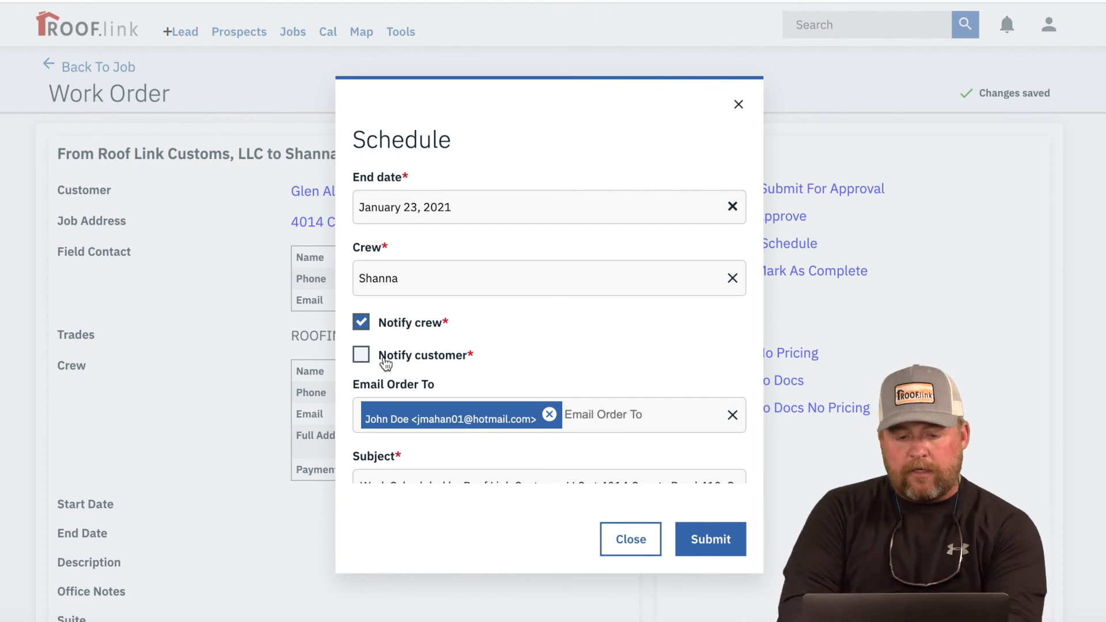
Step: Submit the schedule with customer notification off and message 'Look Forward to roofing your home on Tuesday.'
click(362, 356)
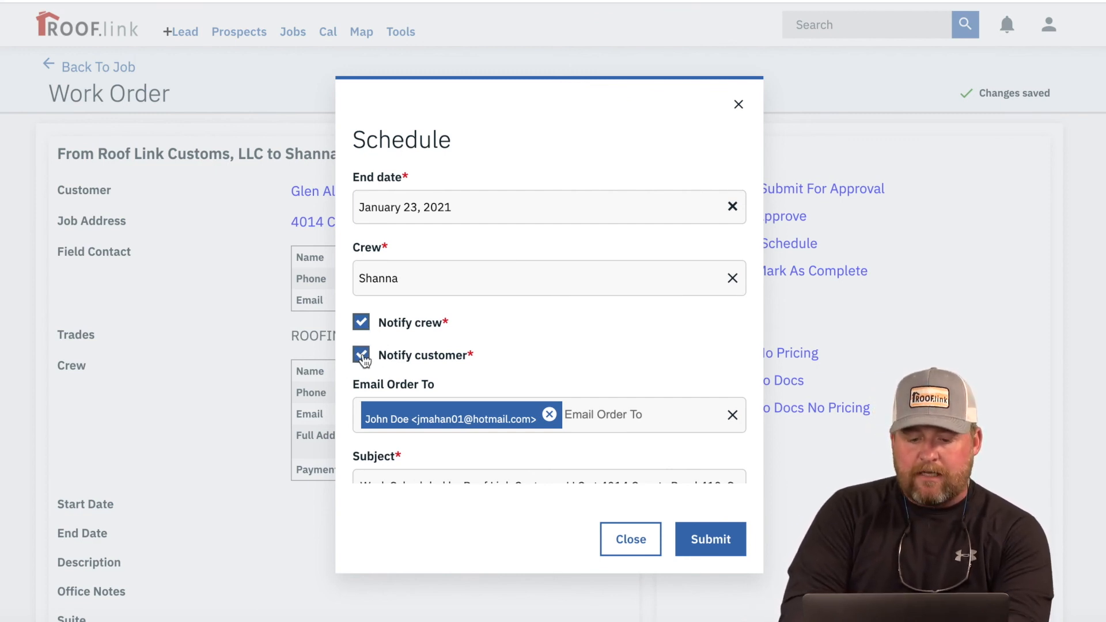
scroll(594, 446, down, 2)
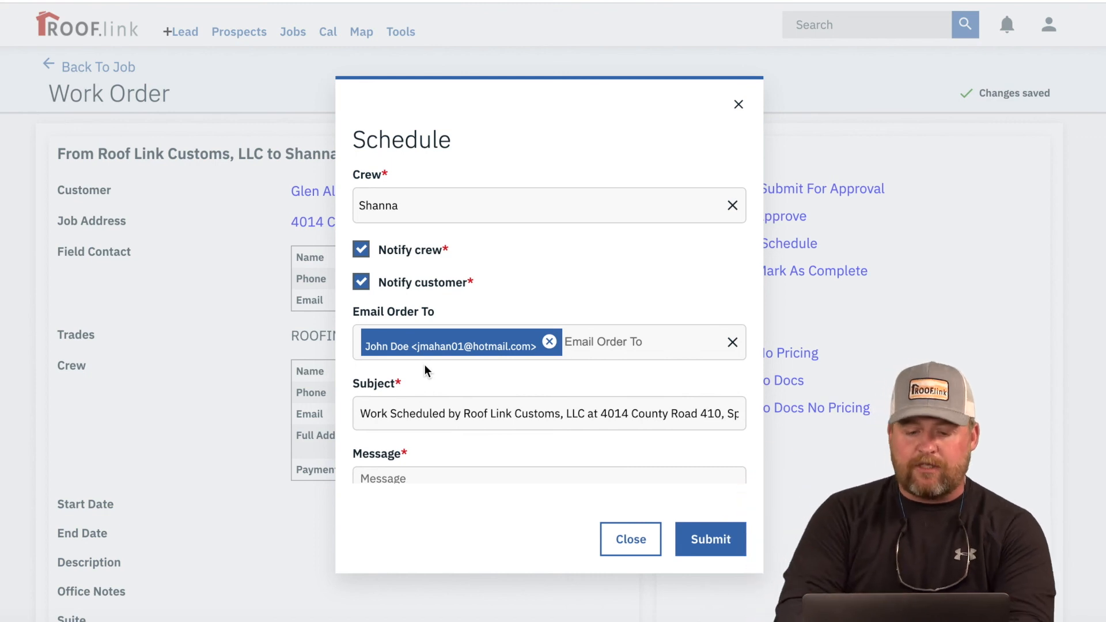
click(363, 287)
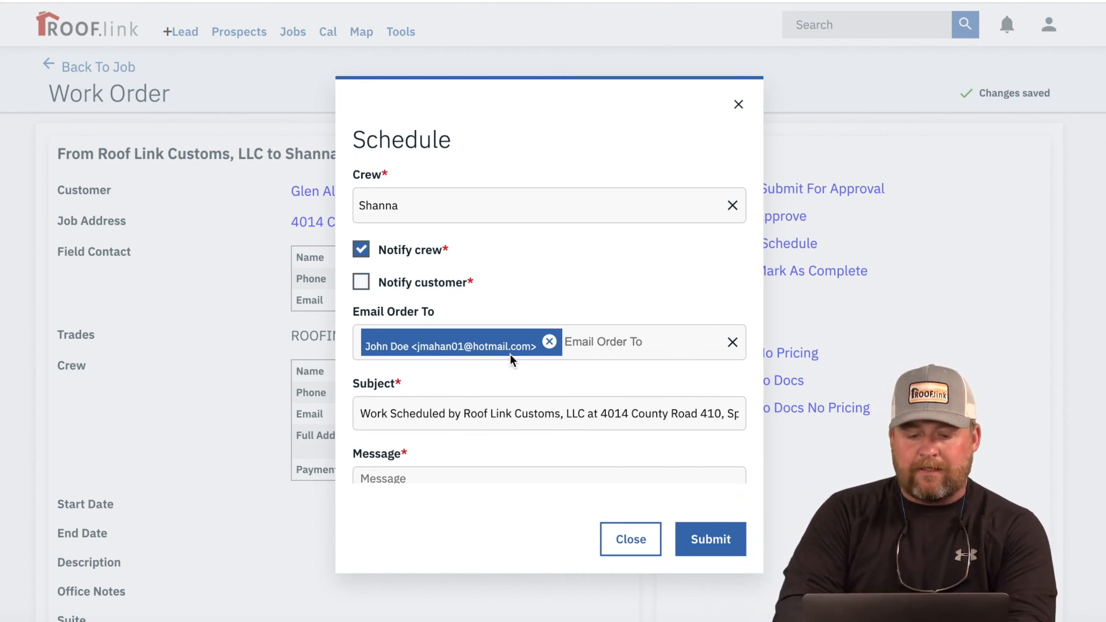
click(681, 541)
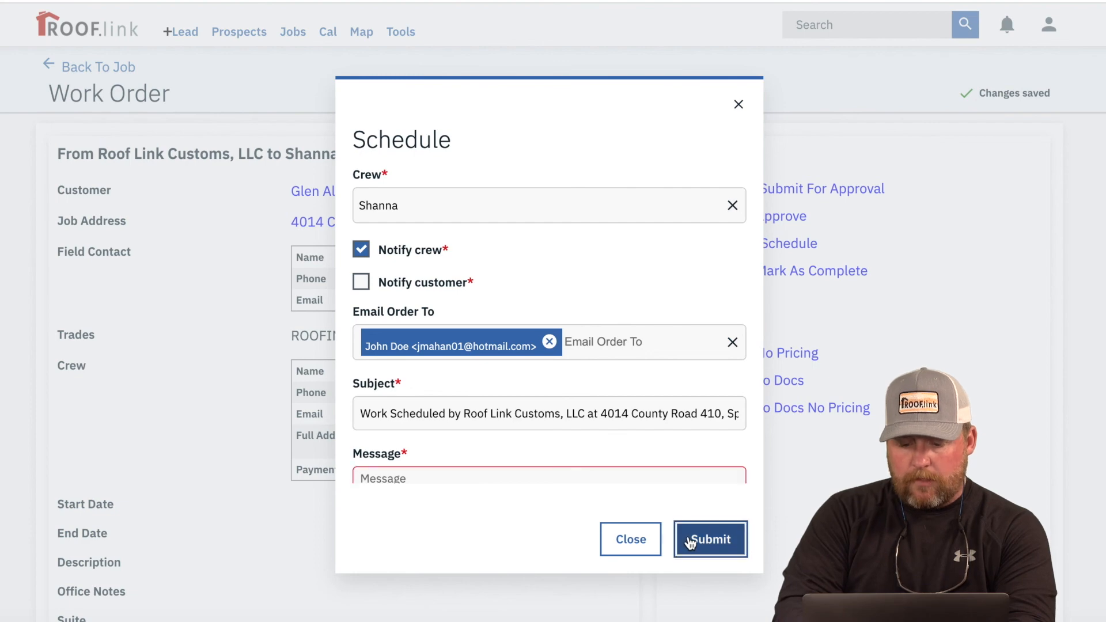
scroll(609, 410, down, 3)
click(567, 367)
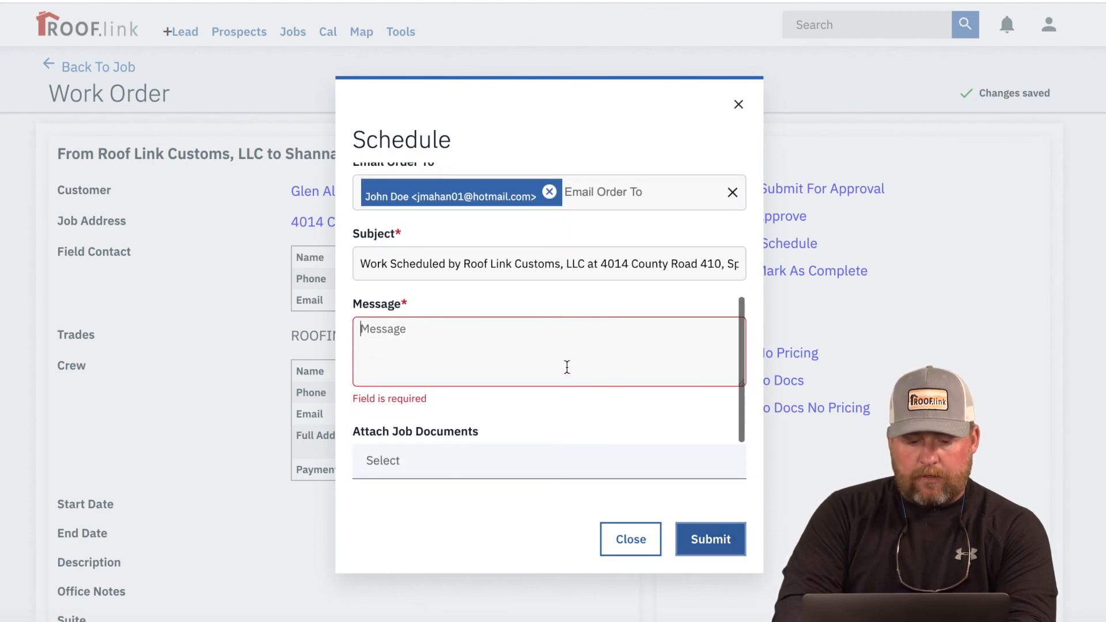
text(Loo)
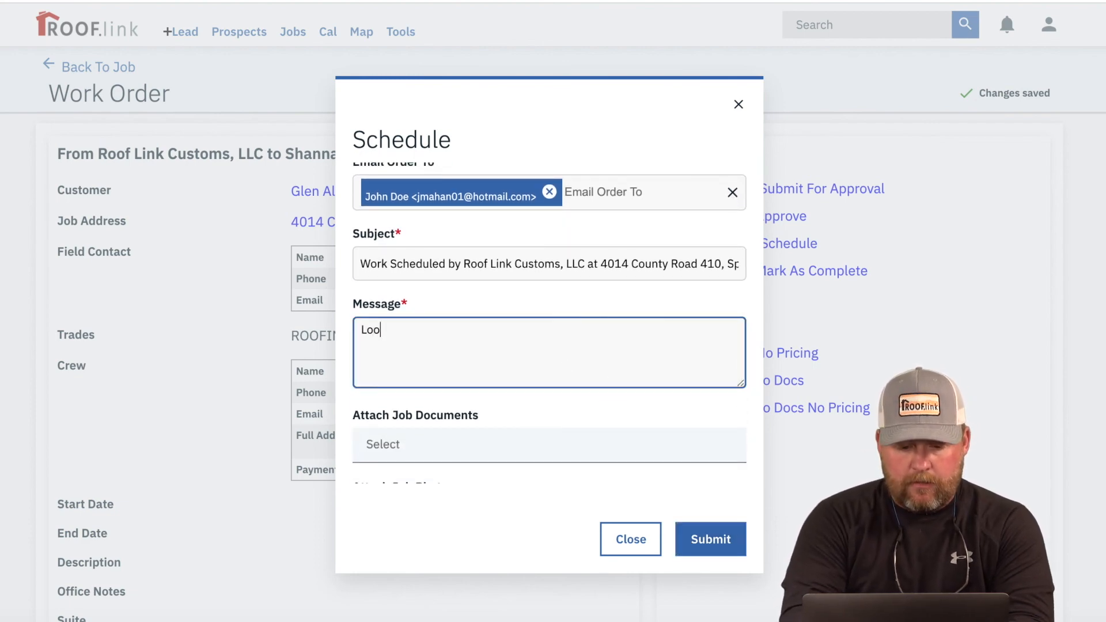
text(k Forward )
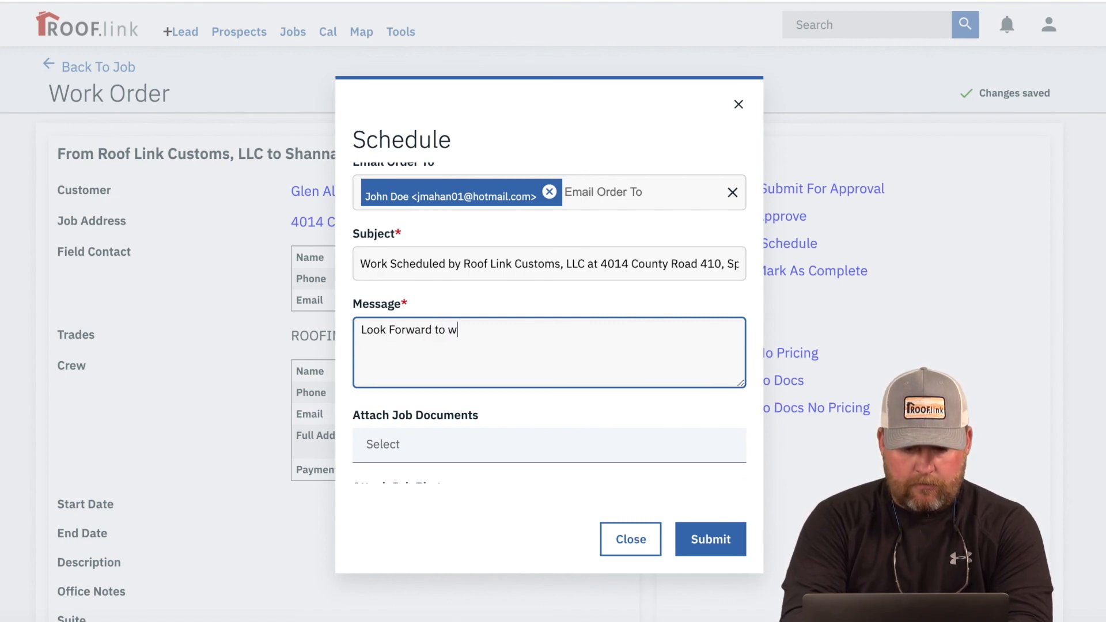
text(to roofing your )
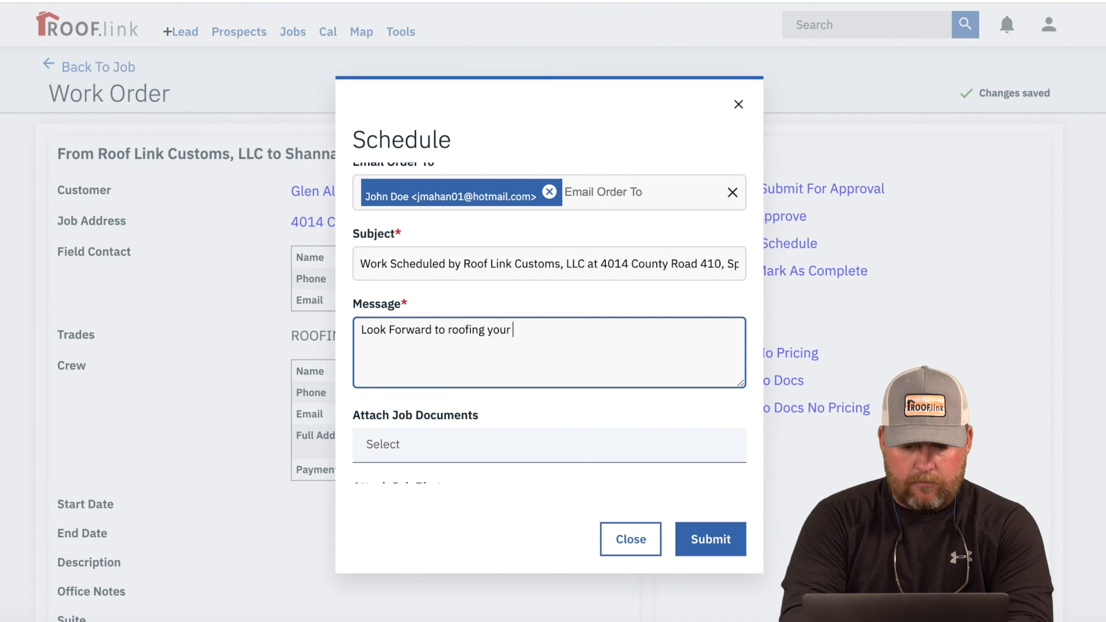
text(home on Tuesday.)
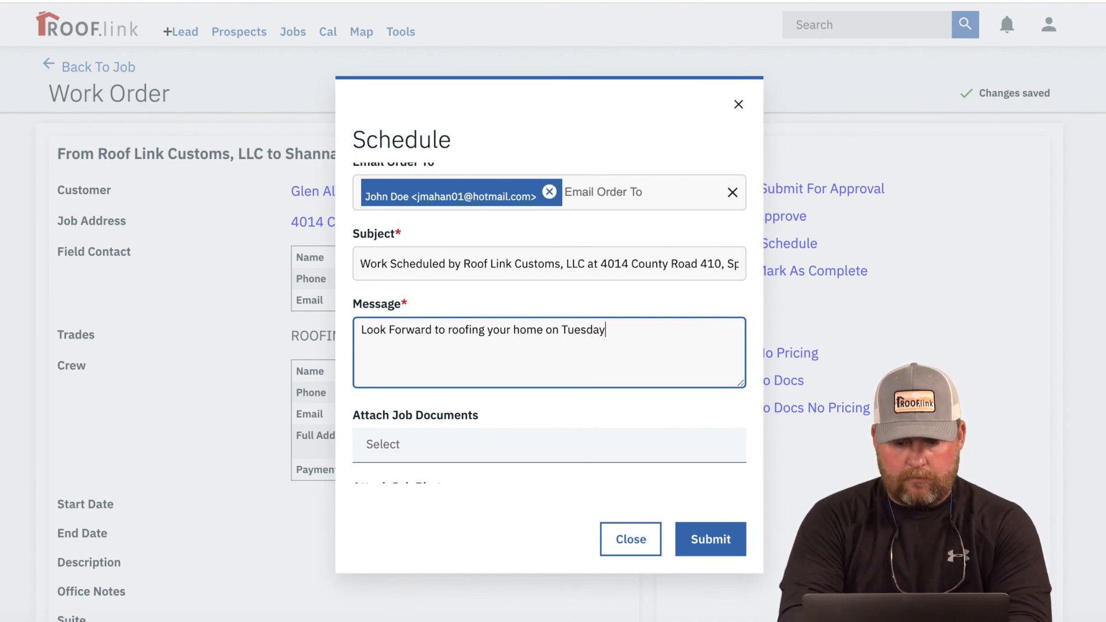
click(713, 541)
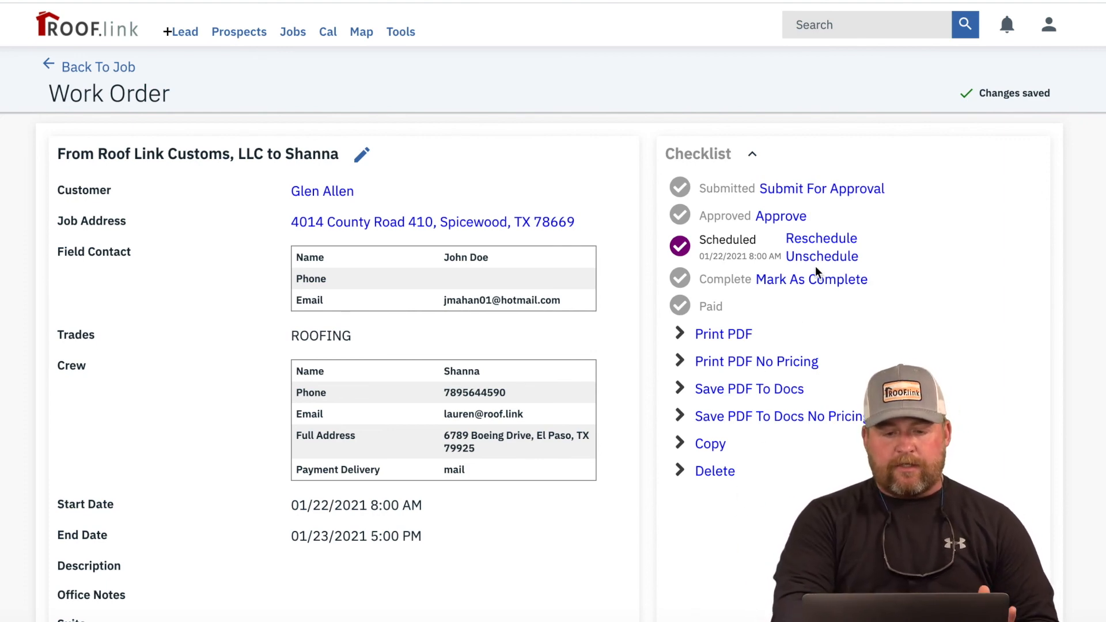
click(133, 67)
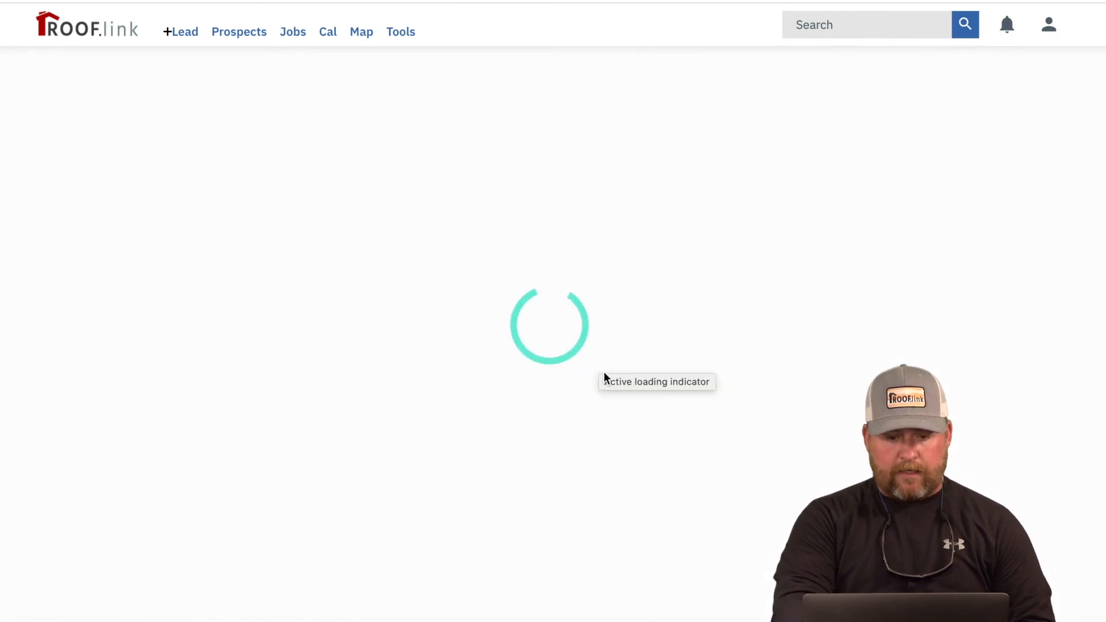
scroll(604, 372, down, 11)
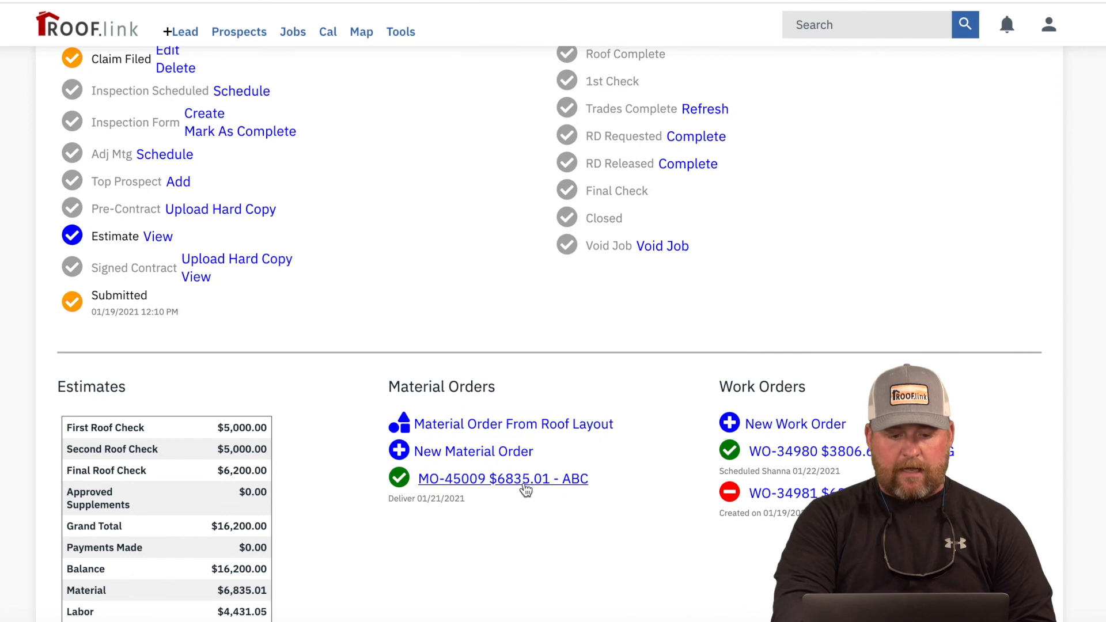
click(525, 483)
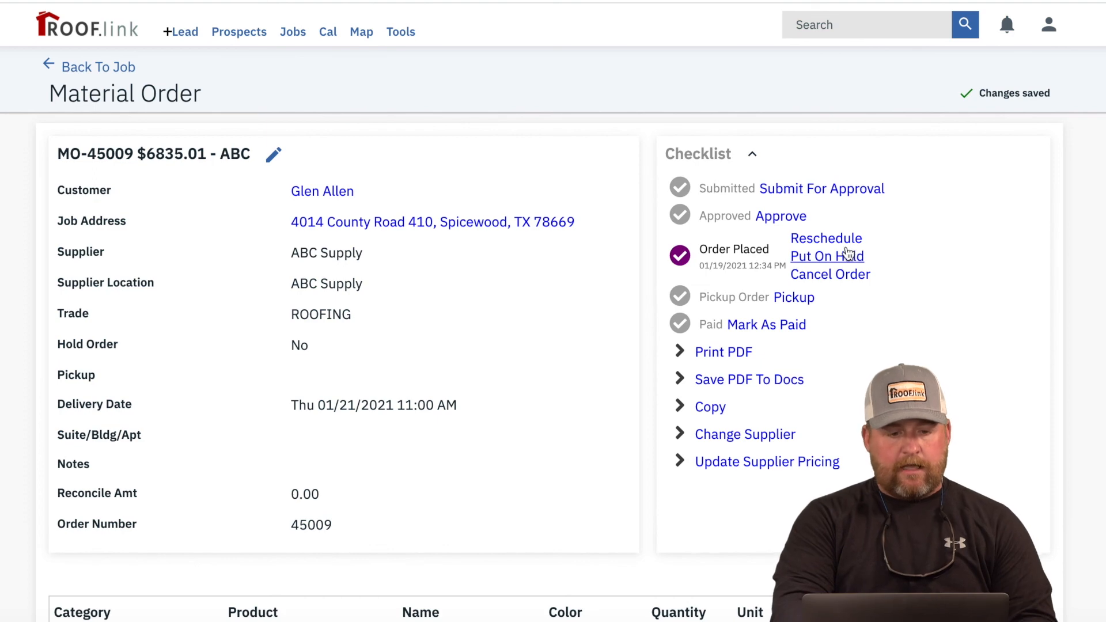
click(129, 74)
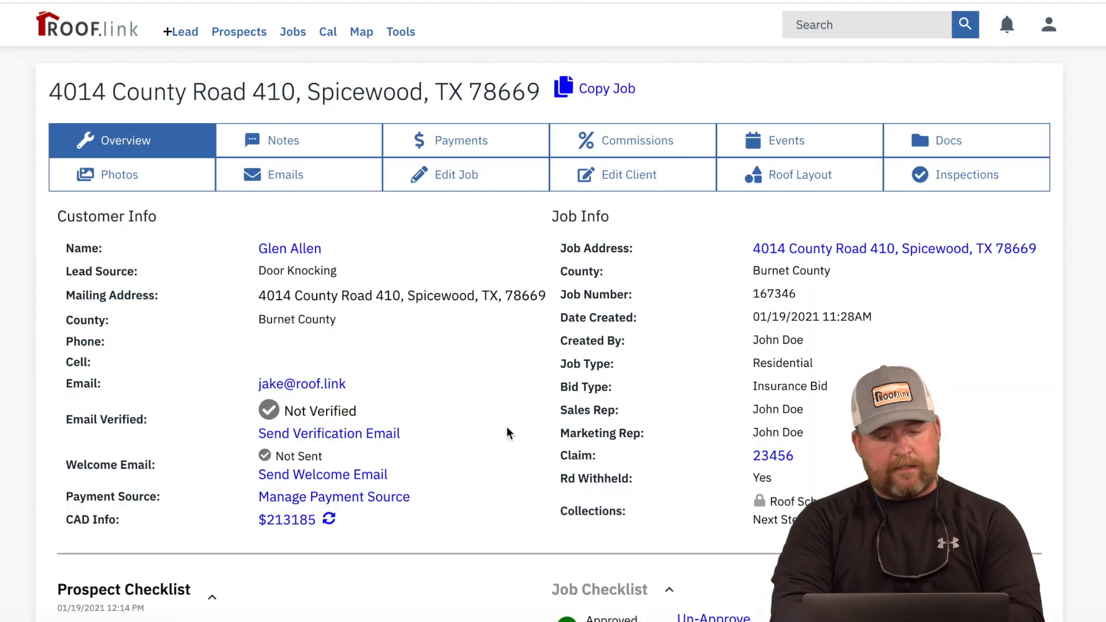
scroll(576, 430, down, 5)
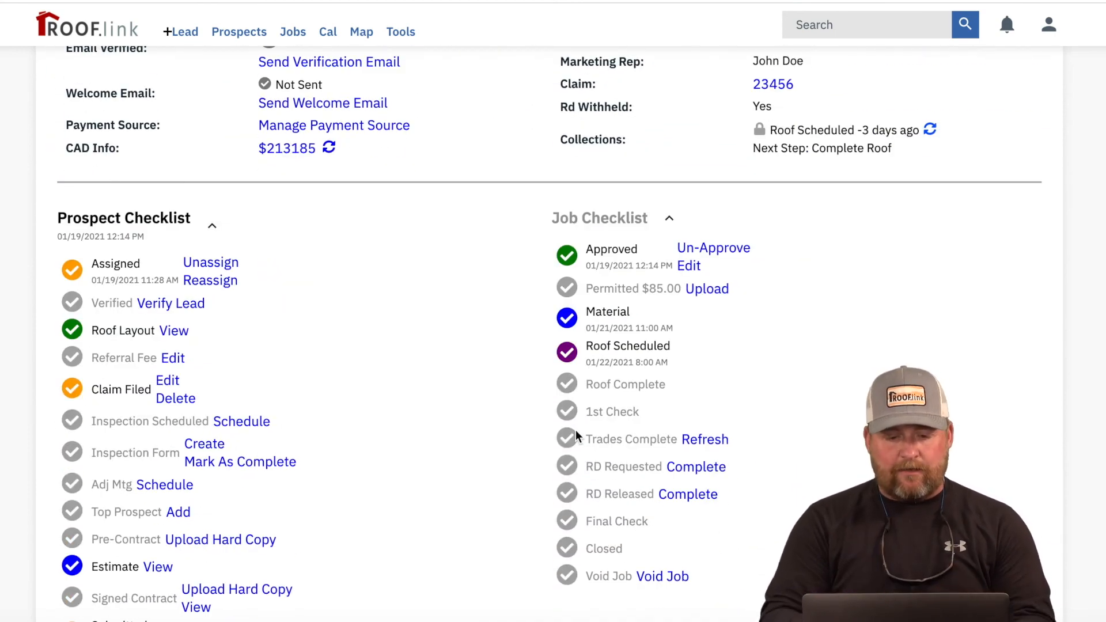
scroll(575, 430, down, 8)
scroll(576, 431, up, 5)
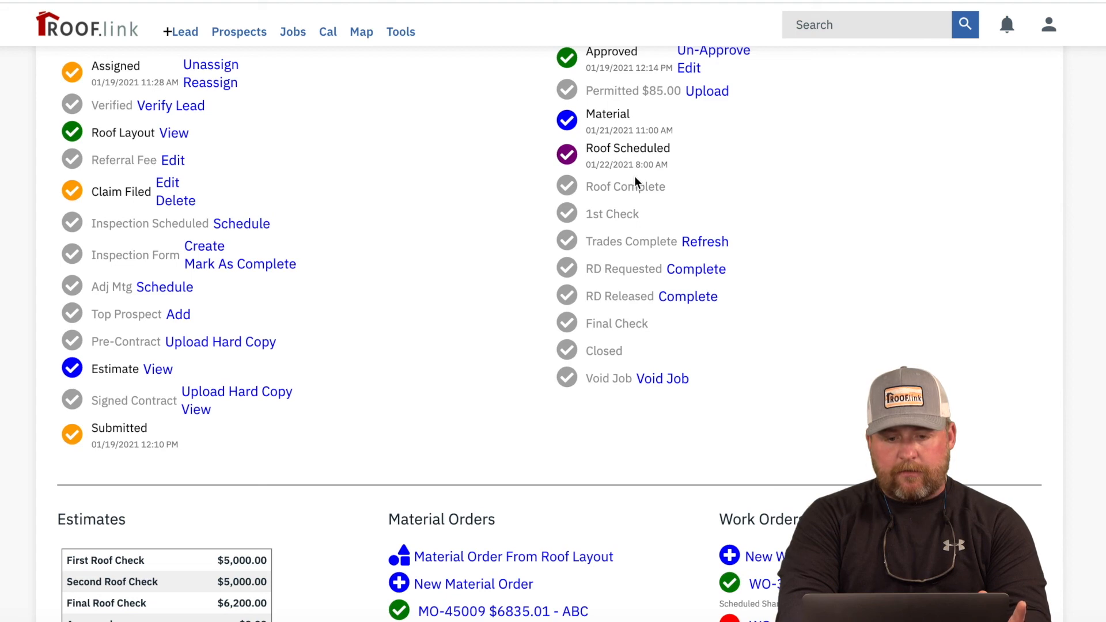
scroll(680, 324, down, 3)
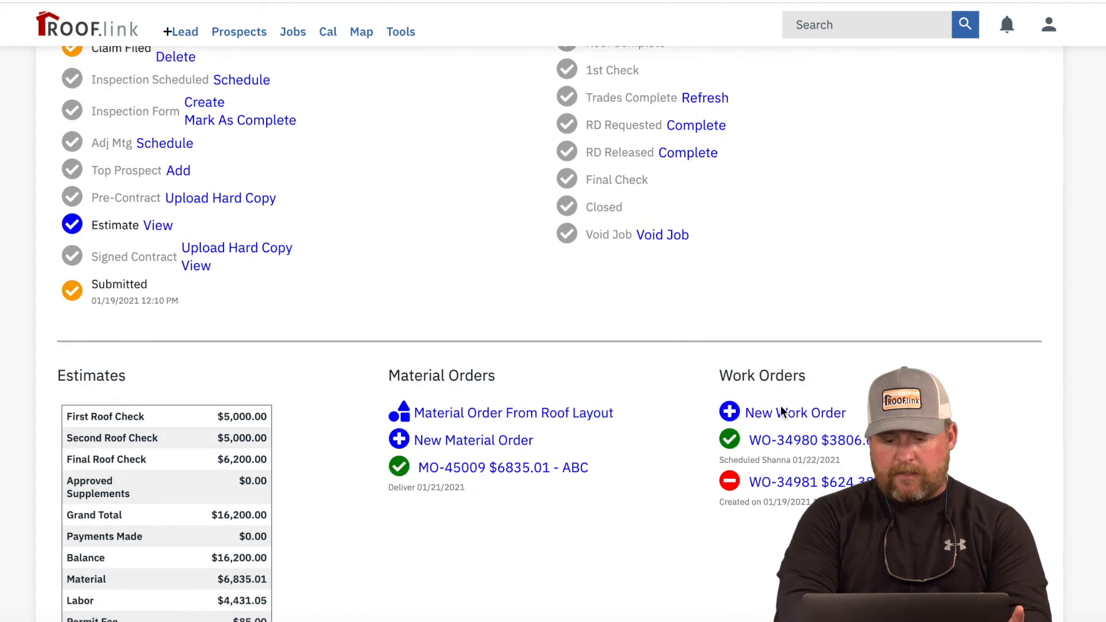
click(813, 440)
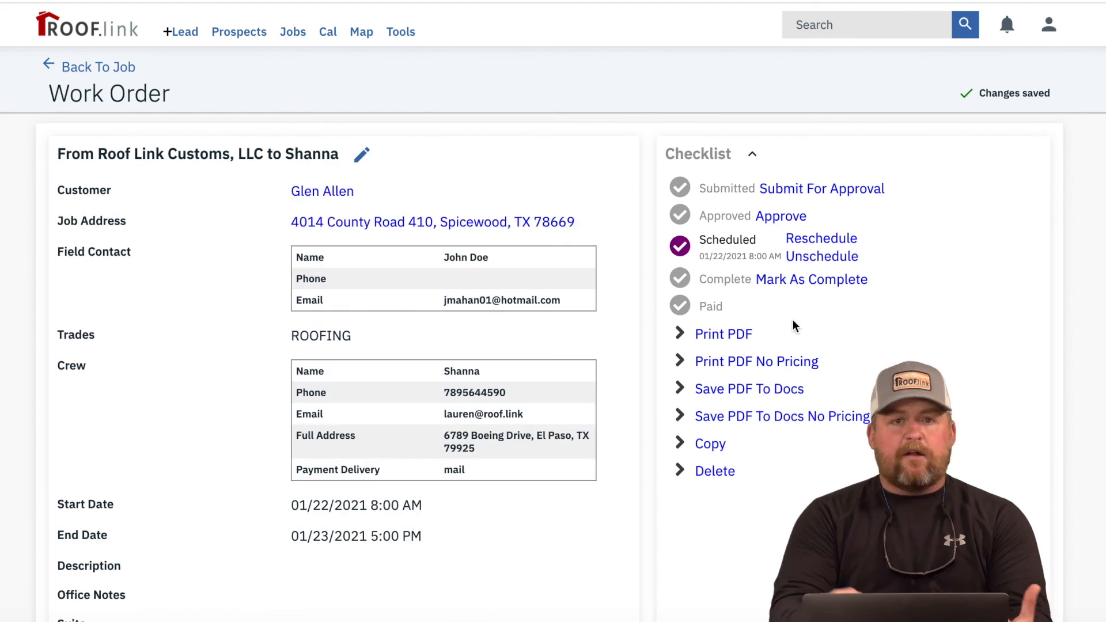
Step: Mark the $3806.67 work order as Complete and Paid, then return to the job page
click(796, 279)
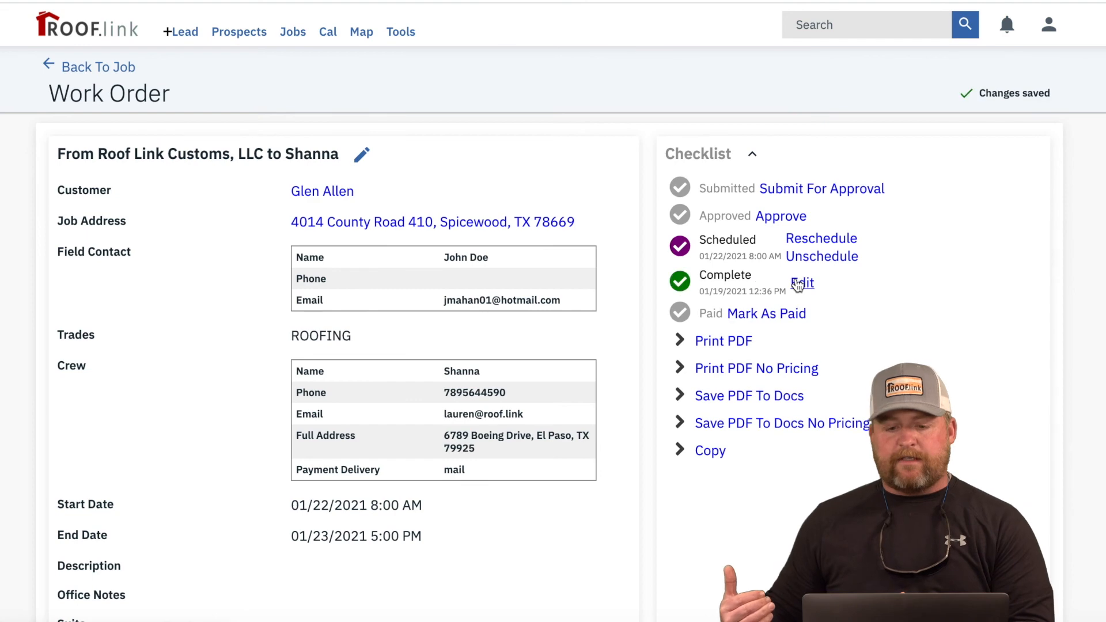
click(778, 319)
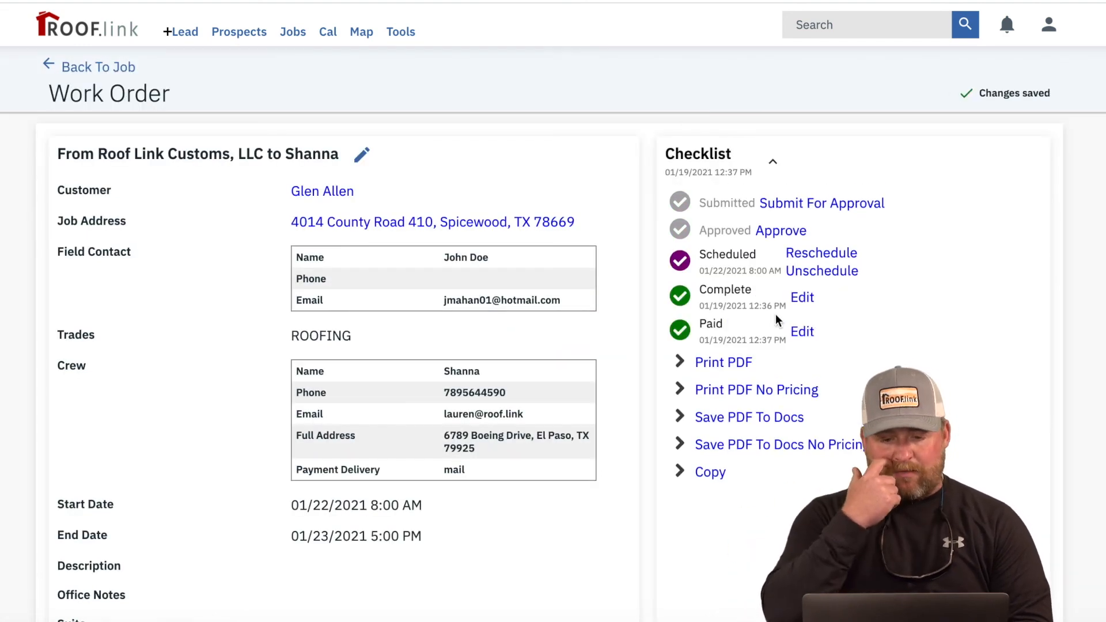
scroll(776, 315, down, 1)
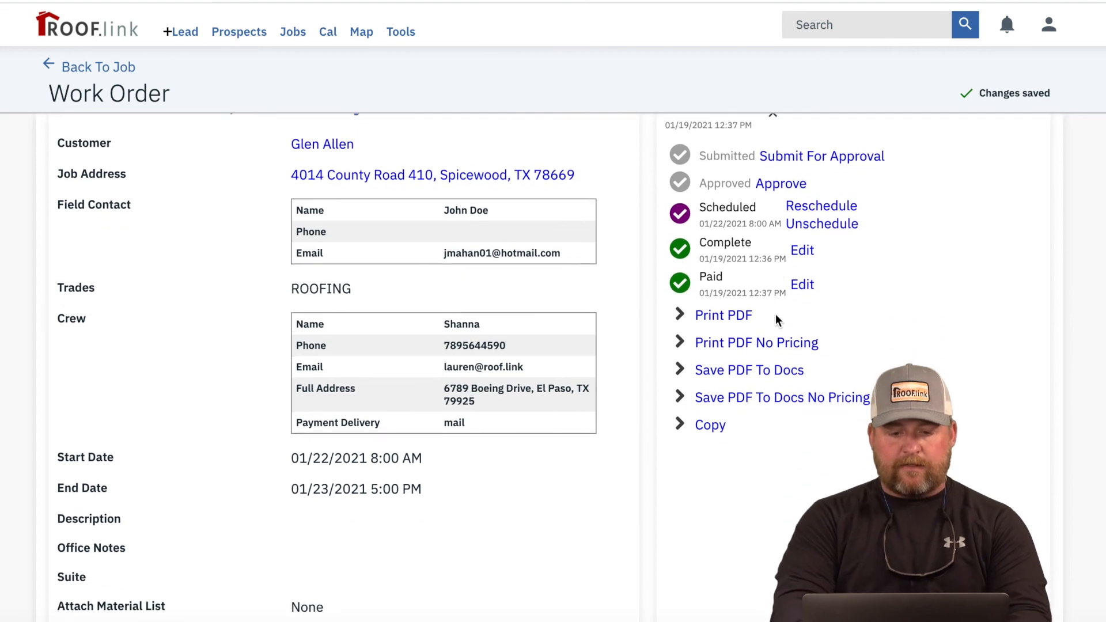
scroll(776, 320, down, 6)
scroll(776, 320, up, 8)
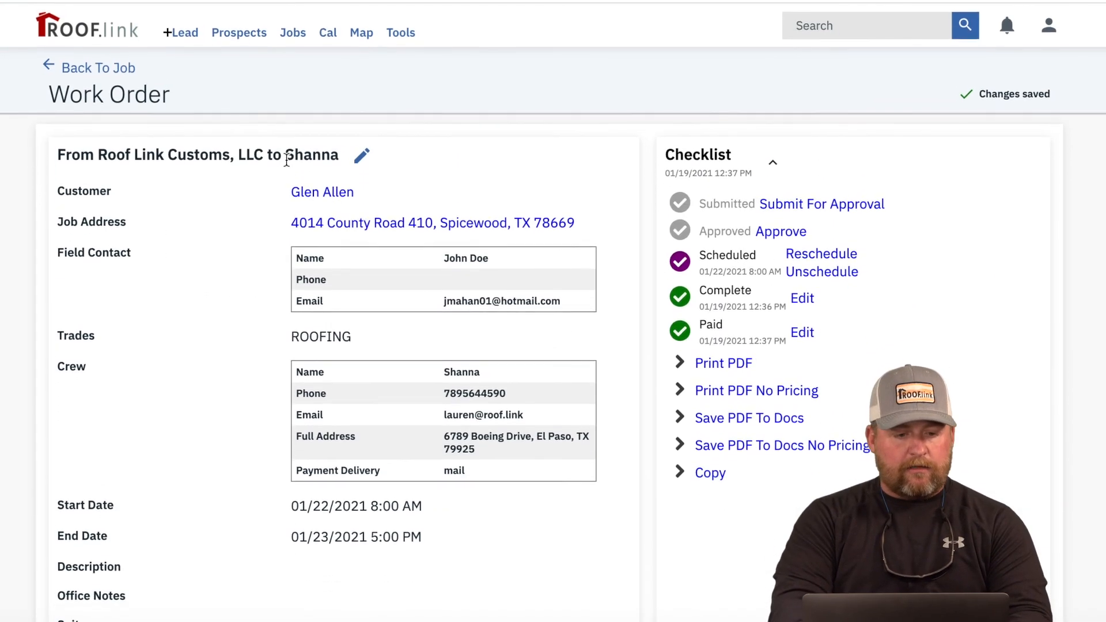
click(110, 67)
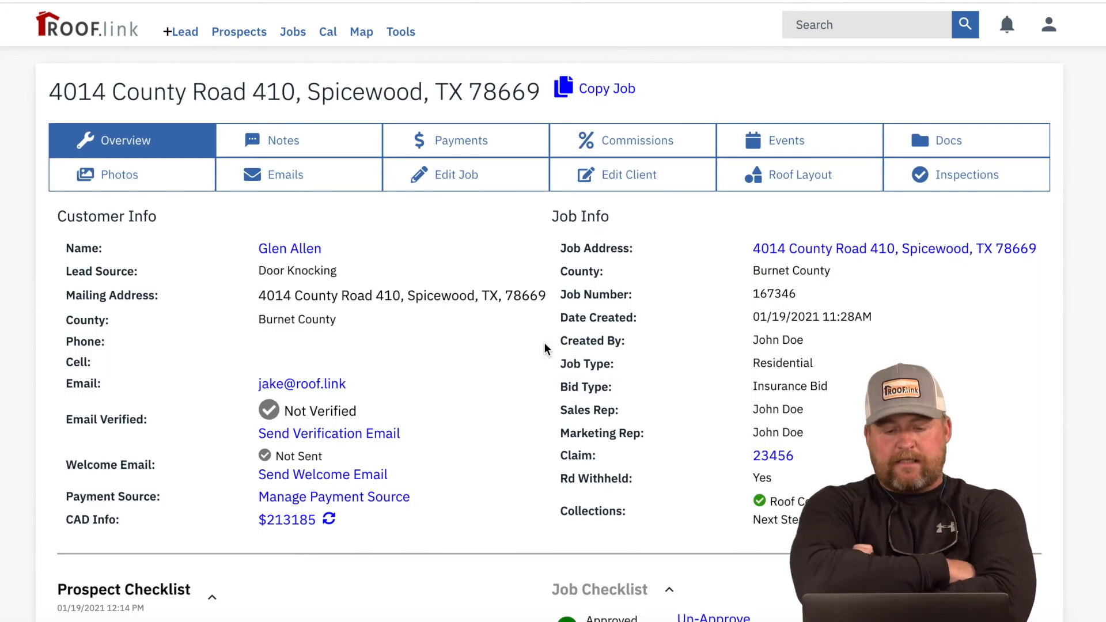
scroll(545, 348, down, 10)
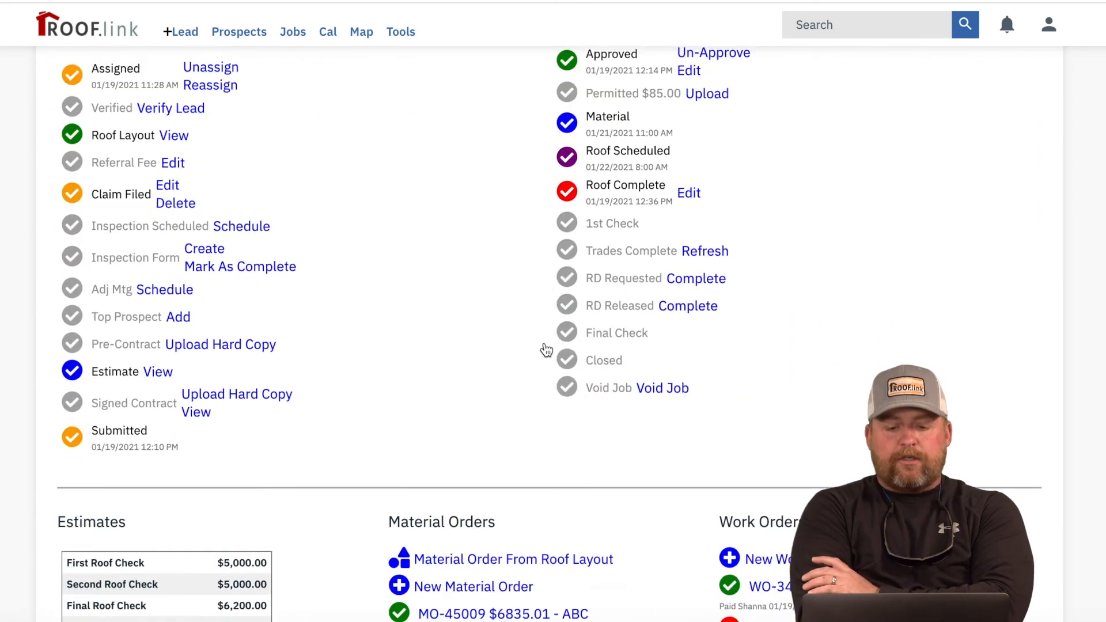
scroll(546, 349, down, 3)
scroll(545, 349, up, 5)
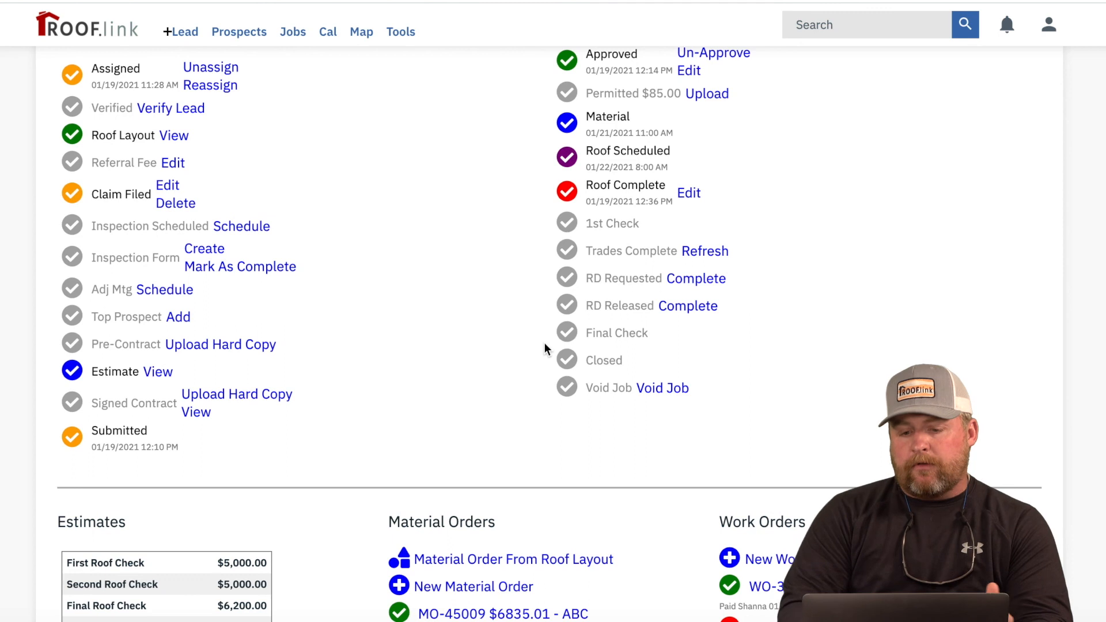
scroll(544, 343, down, 1)
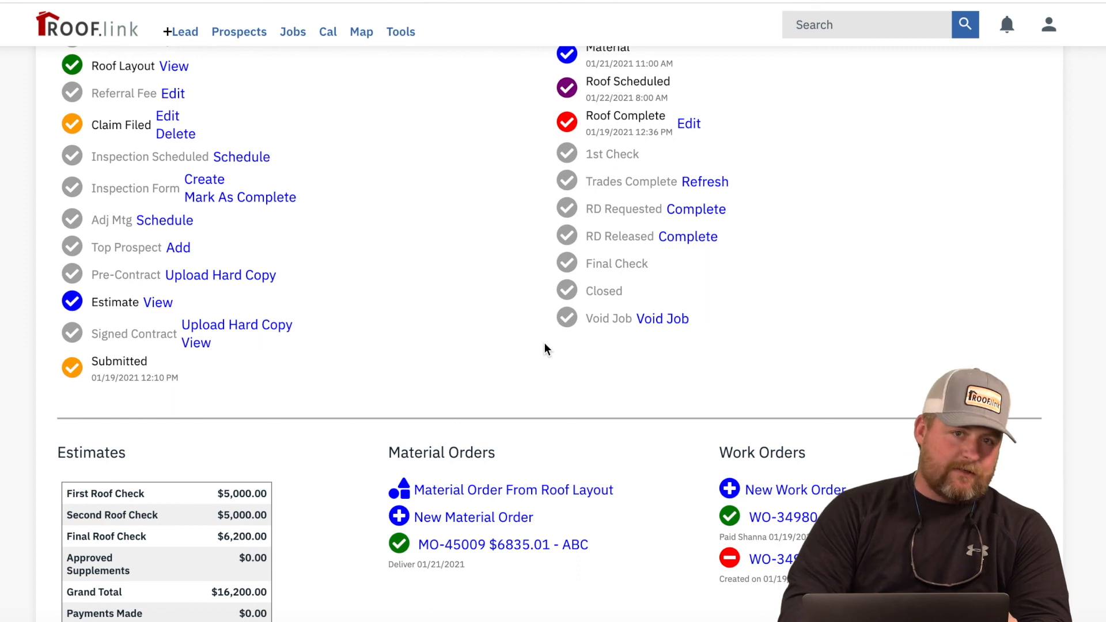
scroll(545, 343, down, 1)
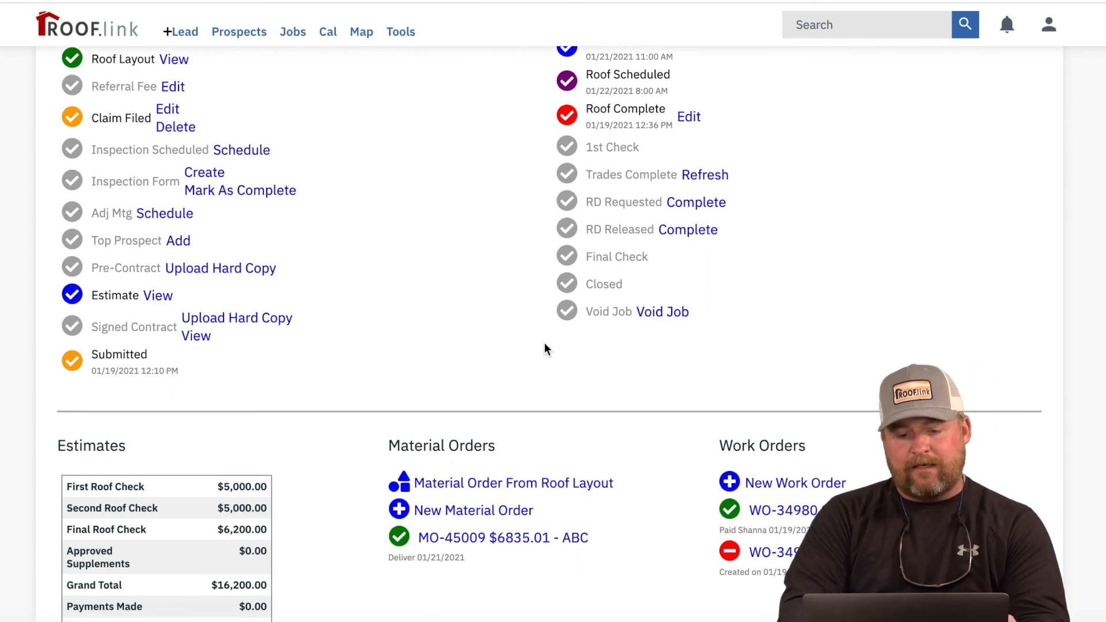
scroll(544, 349, down, 2)
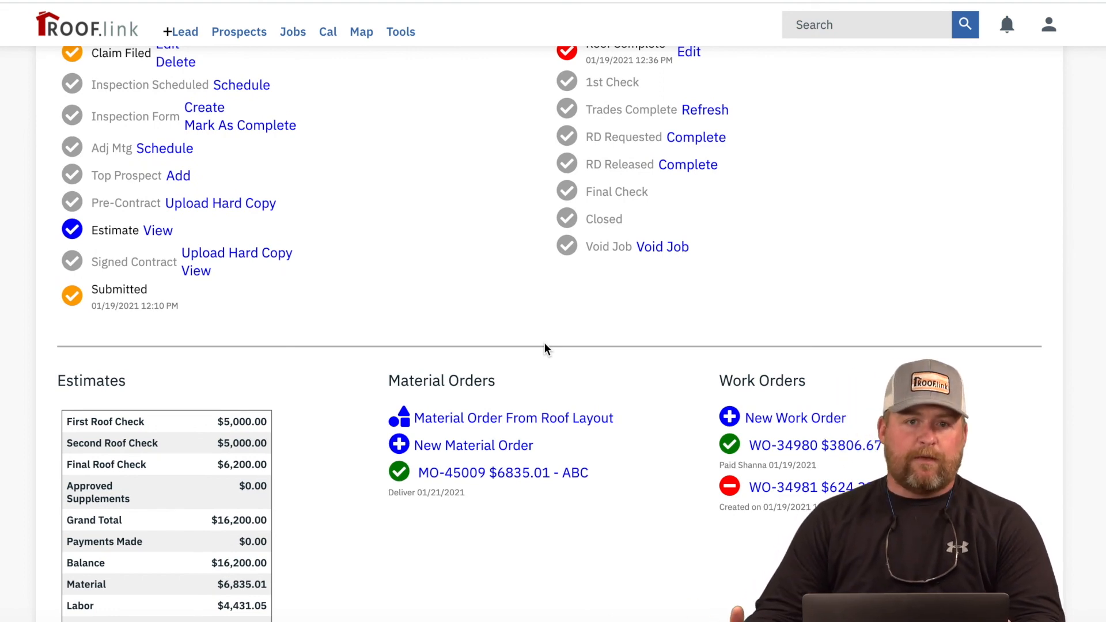
scroll(544, 349, down, 1)
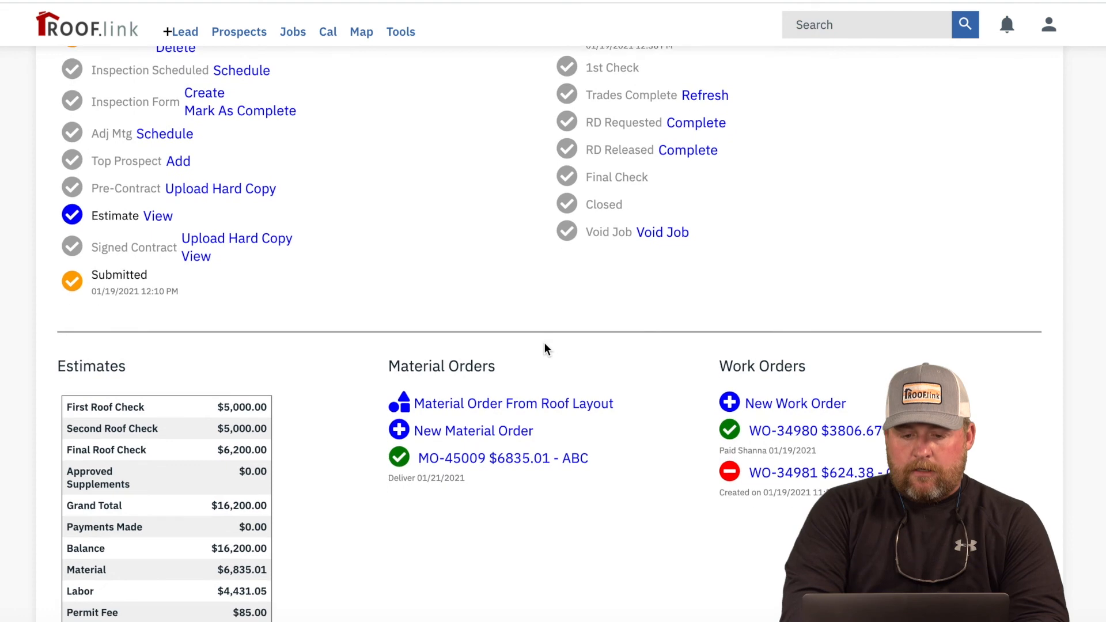
scroll(545, 350, up, 1)
scroll(547, 349, up, 1)
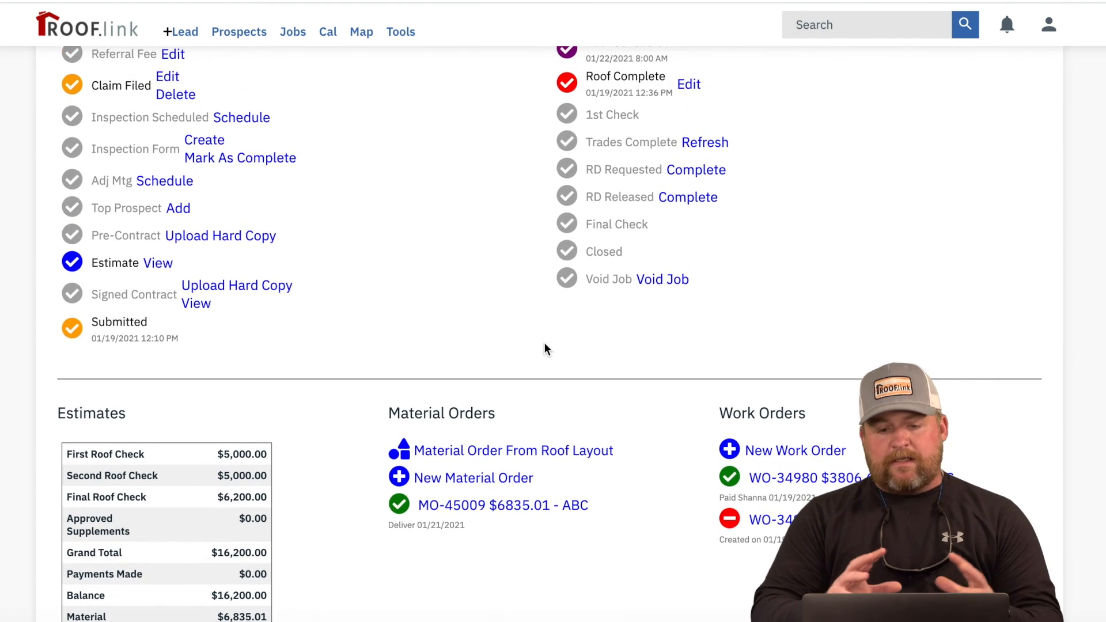